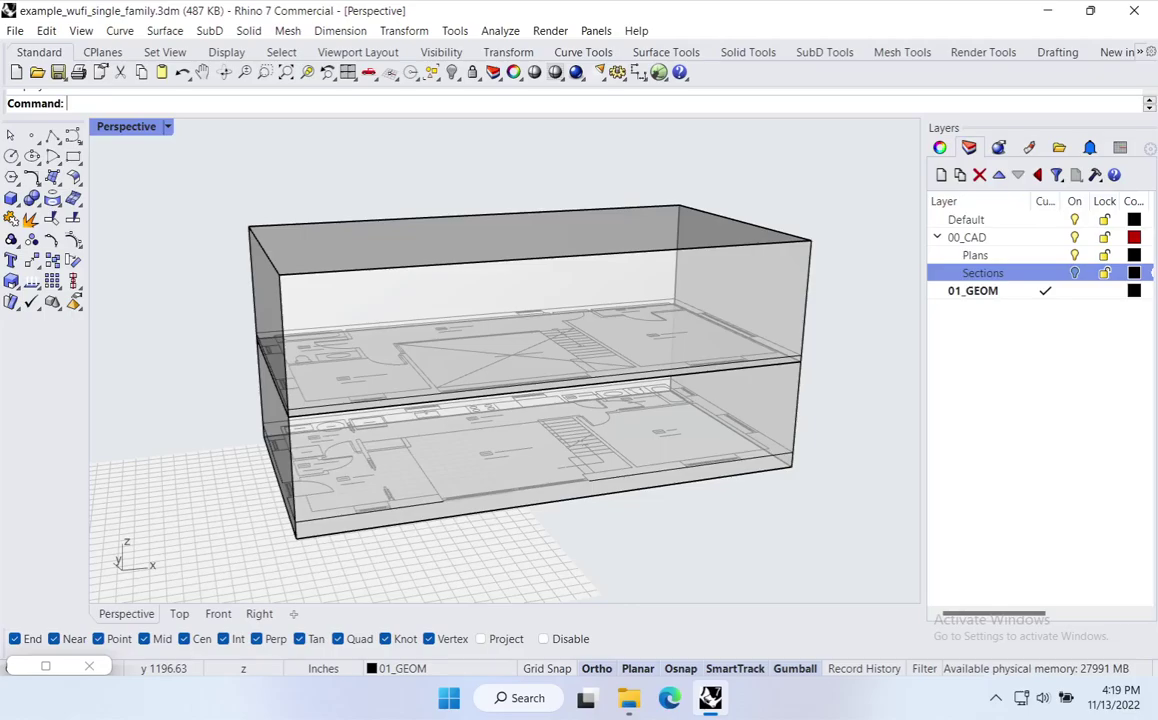
# Create a new layer named 02_WIN and make it the current layer.
pyautogui.moveTo(336, 217); pyautogui.dragTo(372, 220, button='right')
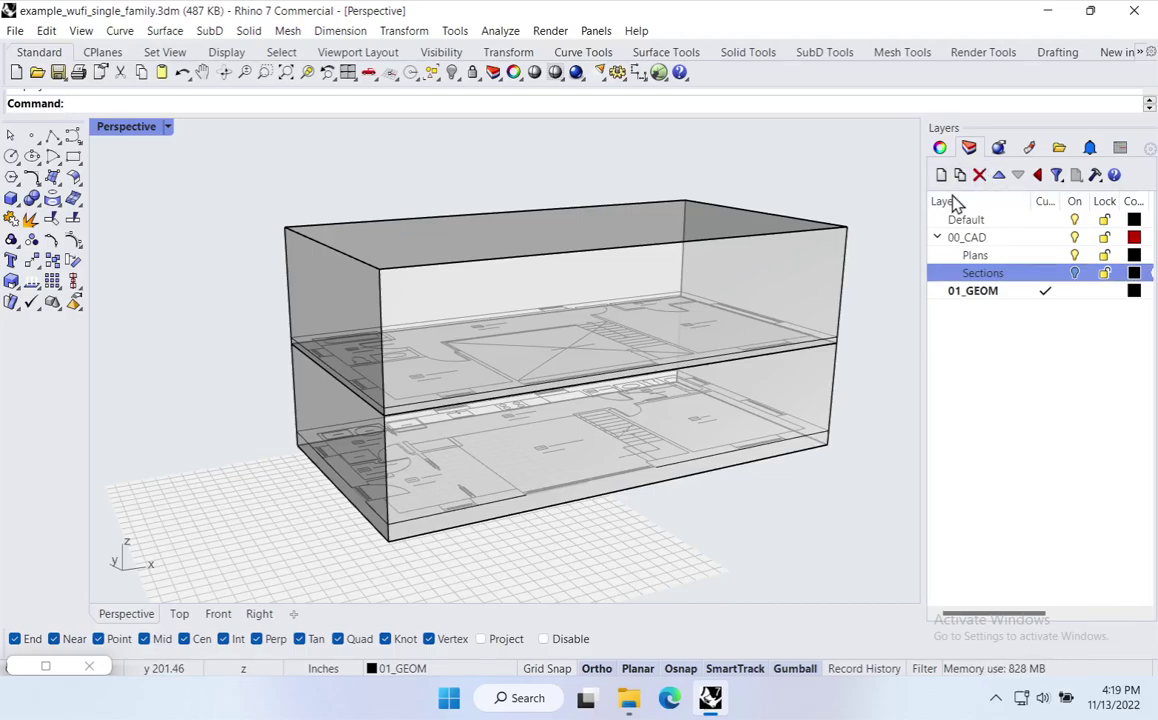
pyautogui.rightClick(970, 320)
pyautogui.click(1003, 327)
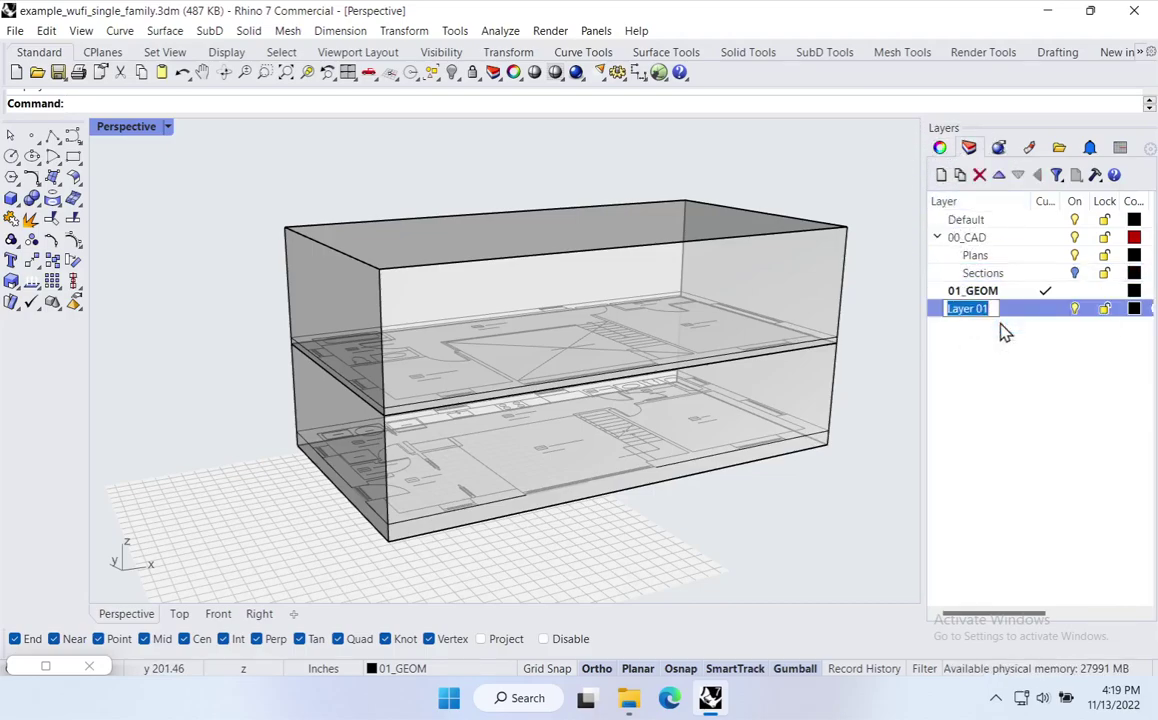
pyautogui.write('02_WIN')
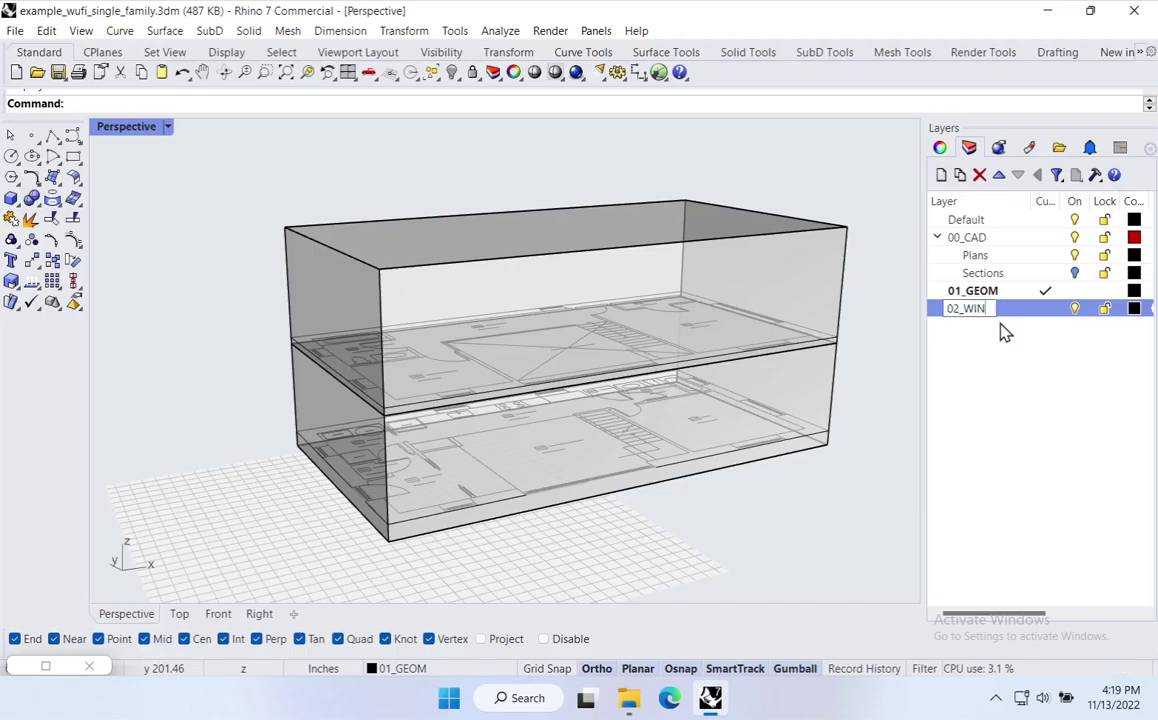
pyautogui.press('Return')
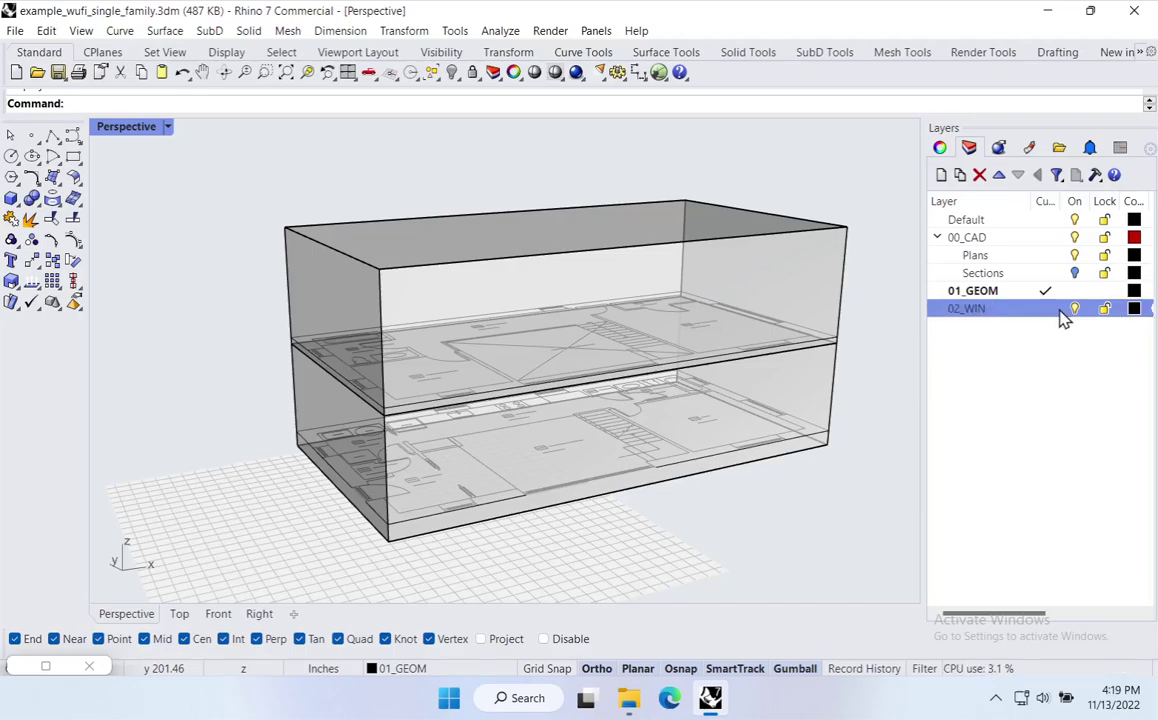
pyautogui.click(1047, 310)
pyautogui.press('ctrl')
pyautogui.press('ctrl')
pyautogui.press('ctrl')
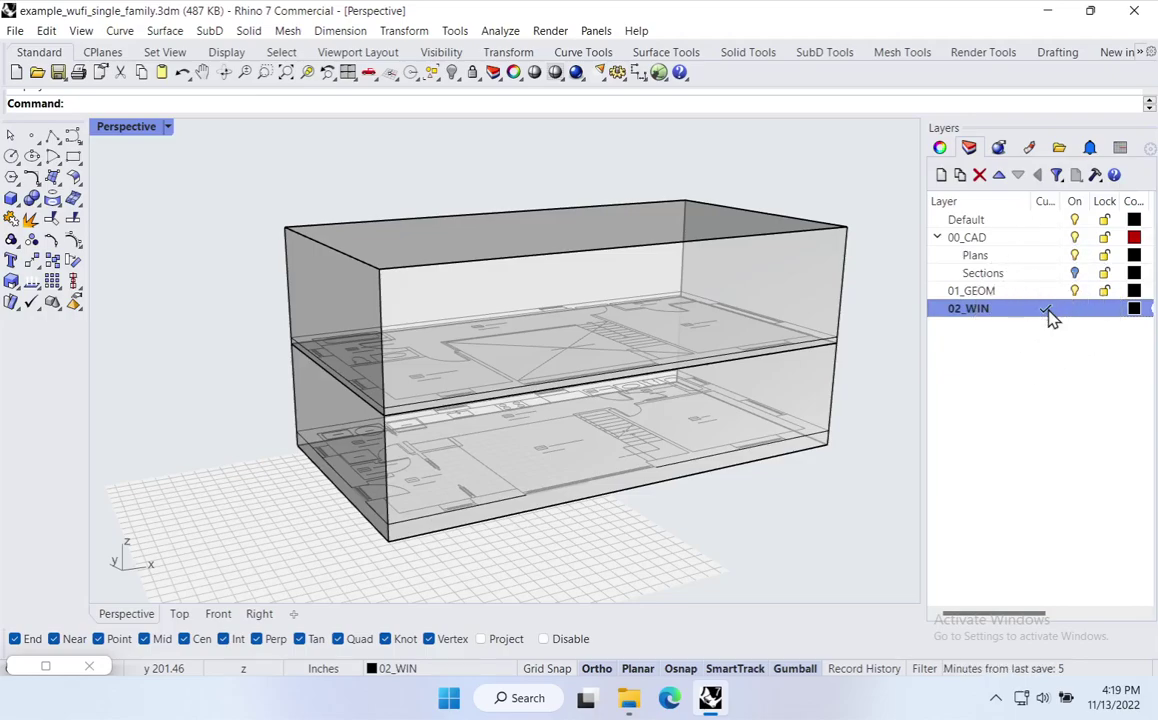
# Turn off the Plans layer and select the lower floor volume.
pyautogui.click(1075, 256)
pyautogui.moveTo(644, 493); pyautogui.dragTo(579, 491, button='right')
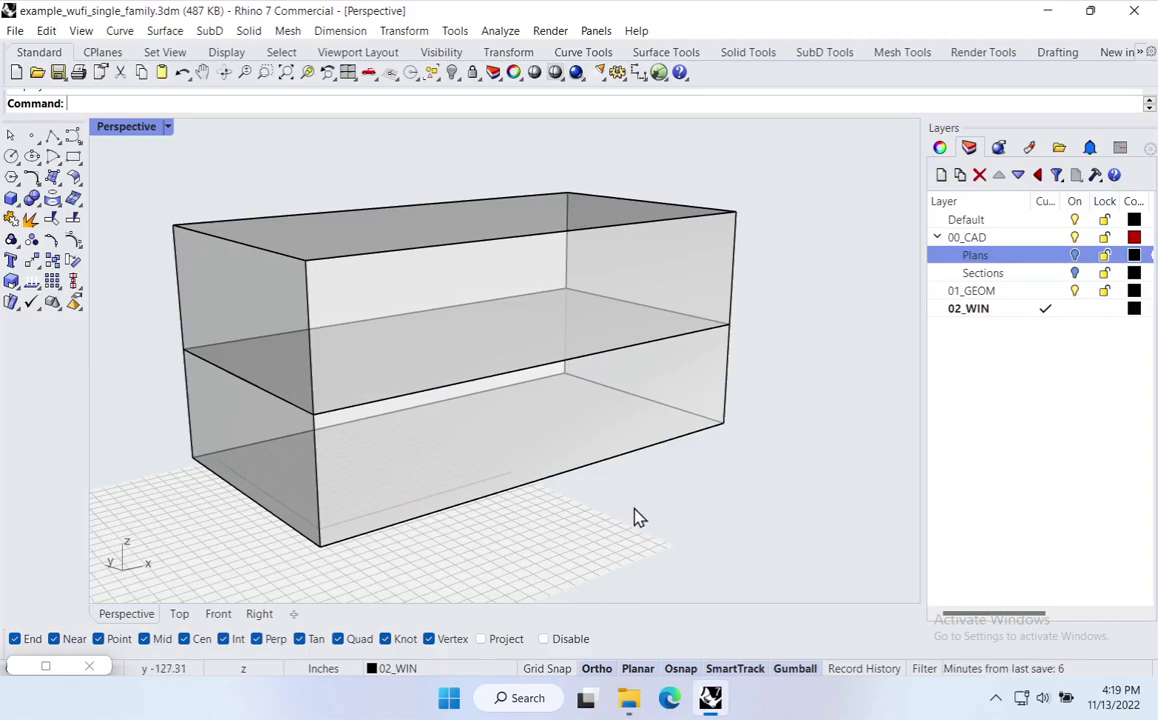
pyautogui.click(495, 440)
pyautogui.click(495, 440)
pyautogui.moveTo(496, 440); pyautogui.dragTo(548, 443, button='right')
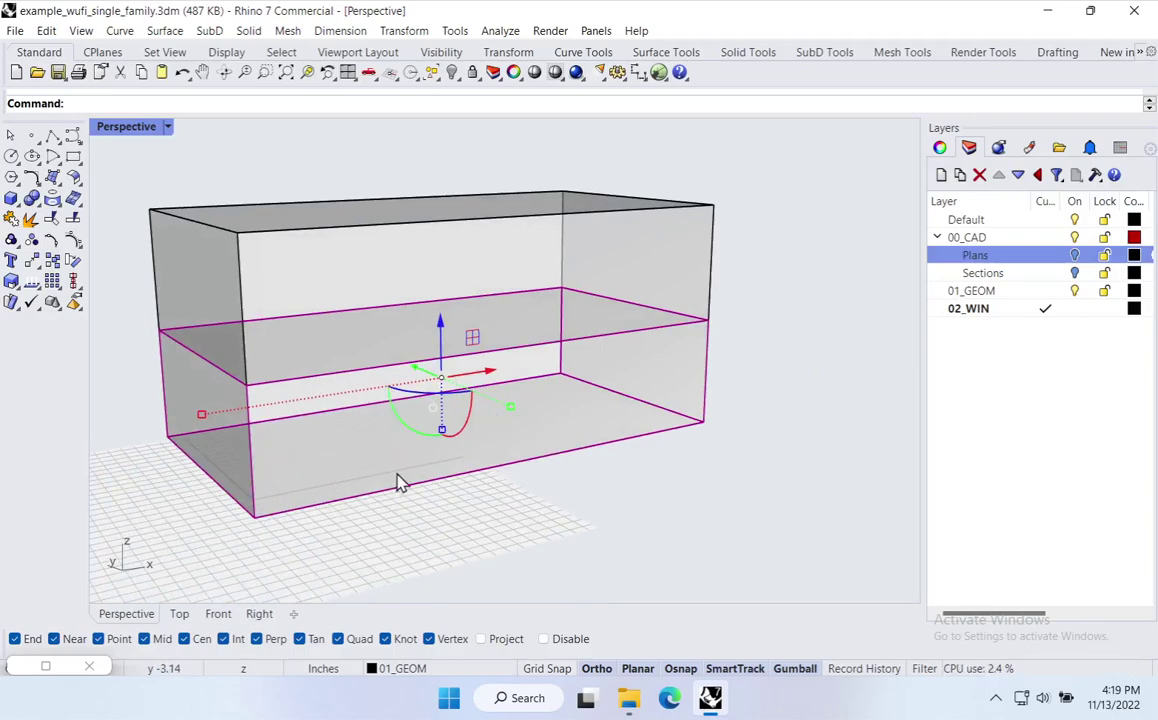
# Set the construction plane to the long front face of the lower floor volume, with the X axis along the wall's length.
pyautogui.click(101, 54)
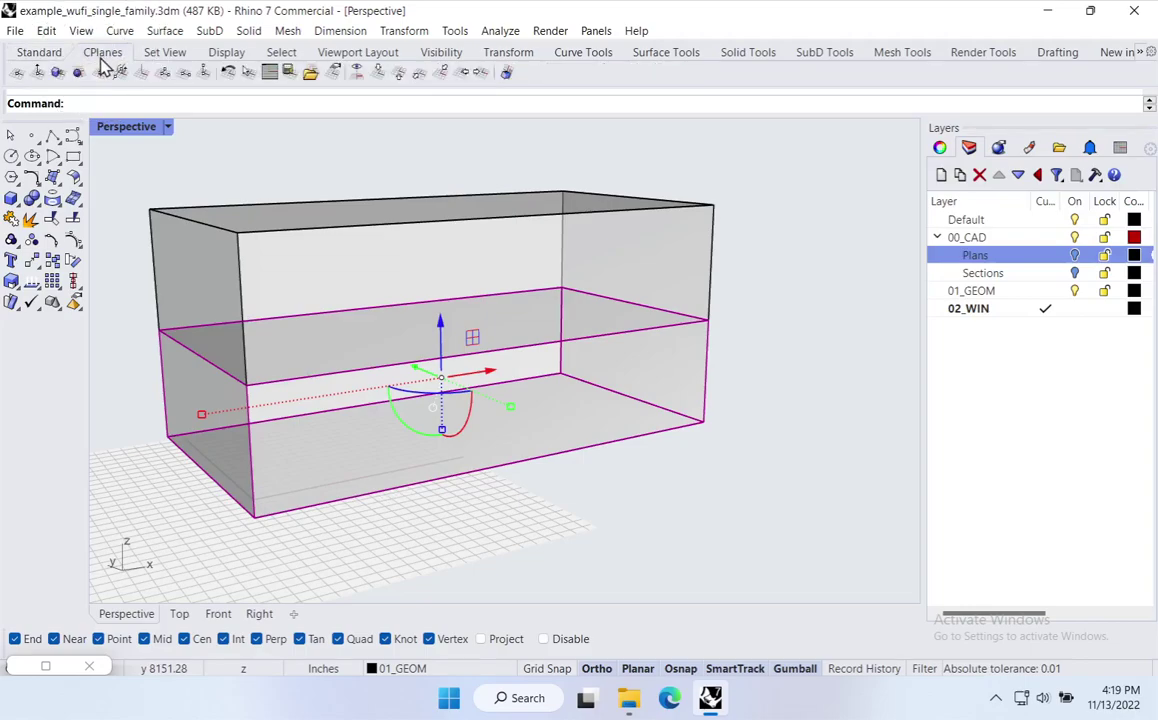
pyautogui.click(79, 73)
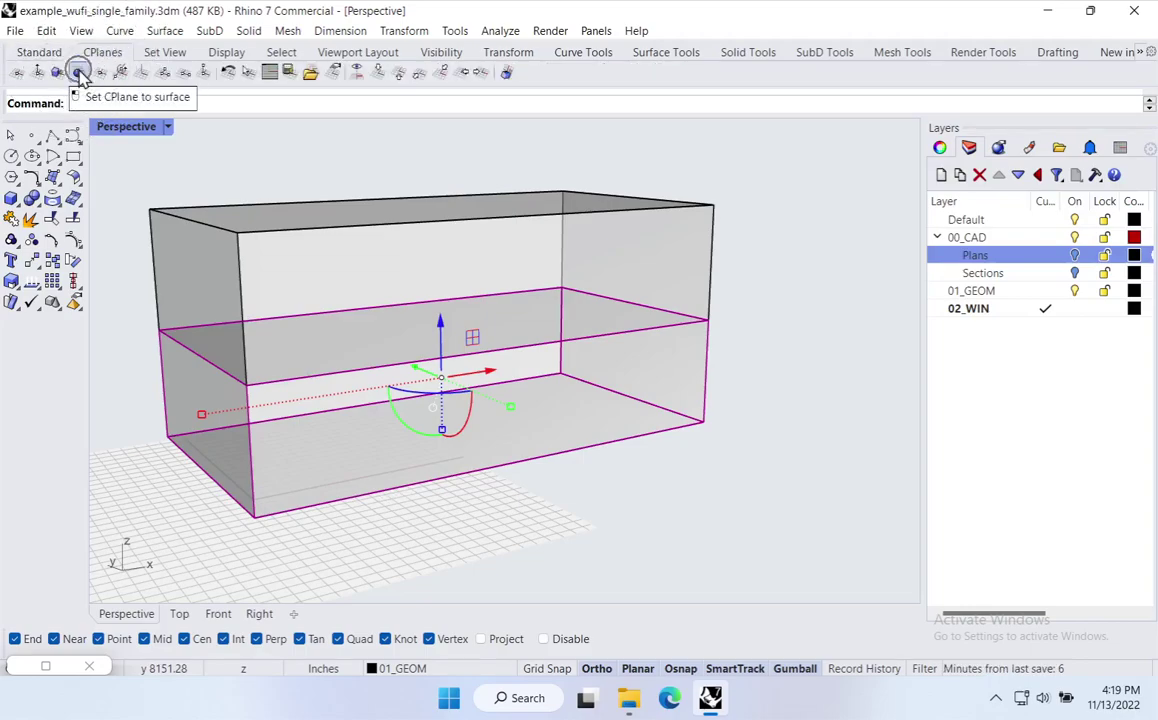
pyautogui.click(316, 452)
pyautogui.click(328, 457)
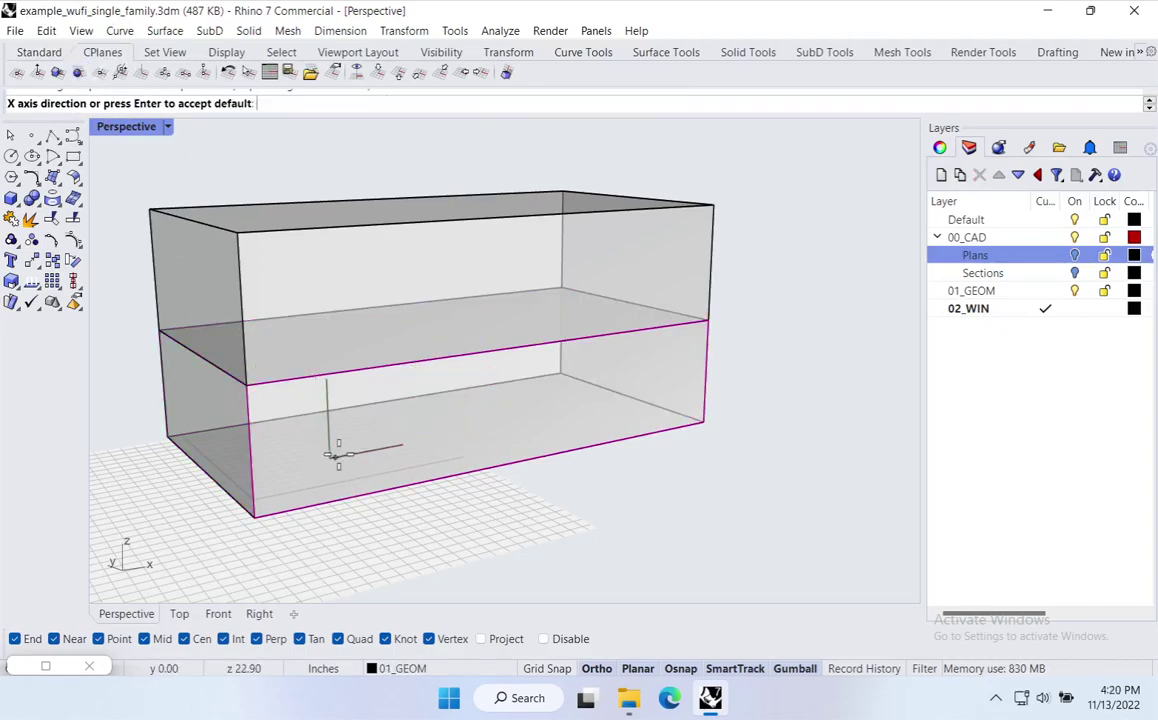
pyautogui.click(494, 431)
pyautogui.moveTo(578, 486); pyautogui.dragTo(545, 470, button='right')
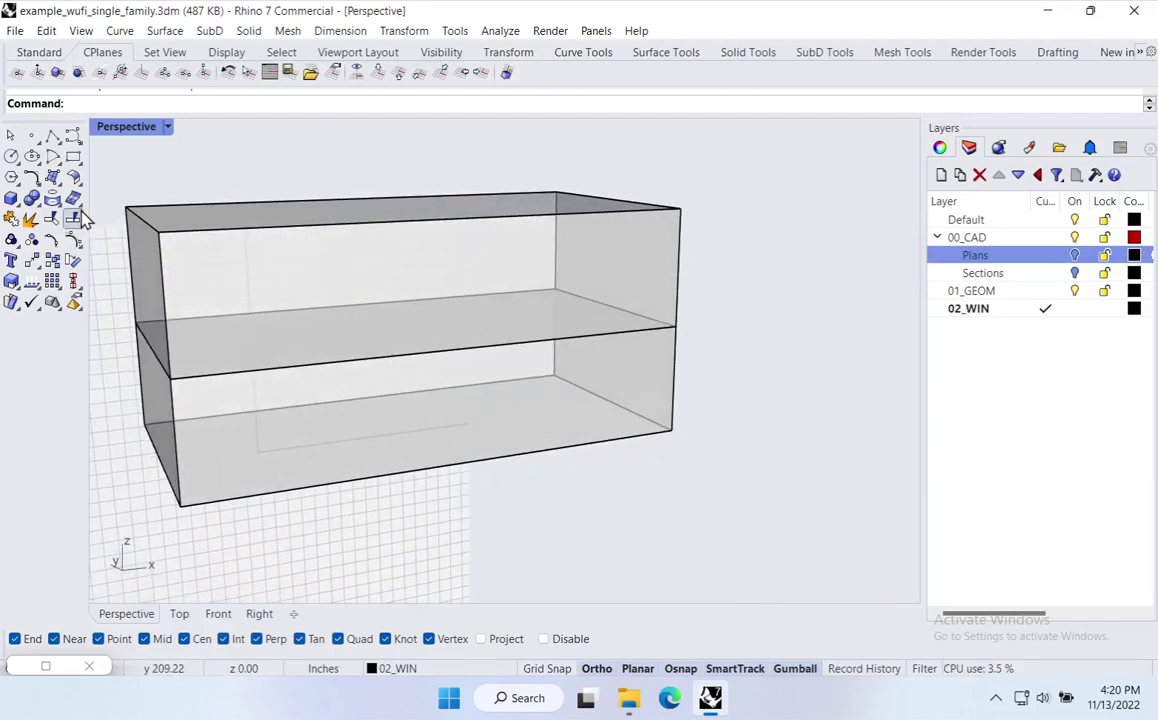
# Draw a narrow upright corner-to-corner rectangular surface as a window on the lower floor's front wall, nearer its left end.
pyautogui.click(55, 182)
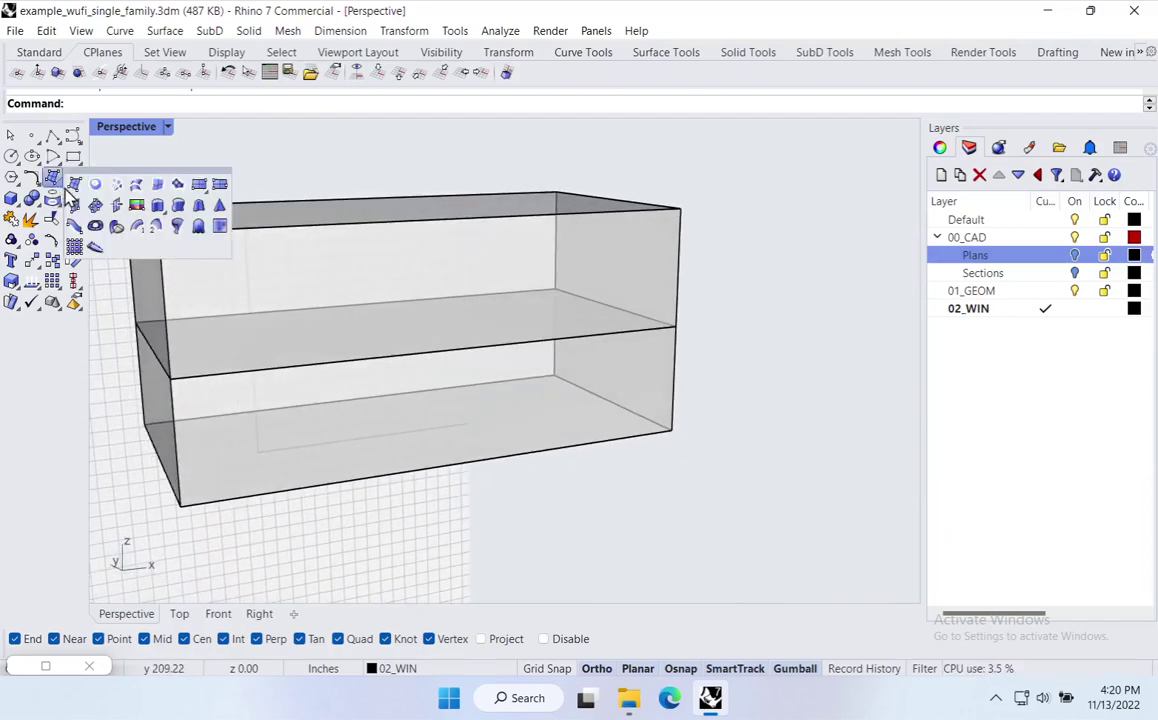
pyautogui.click(199, 186)
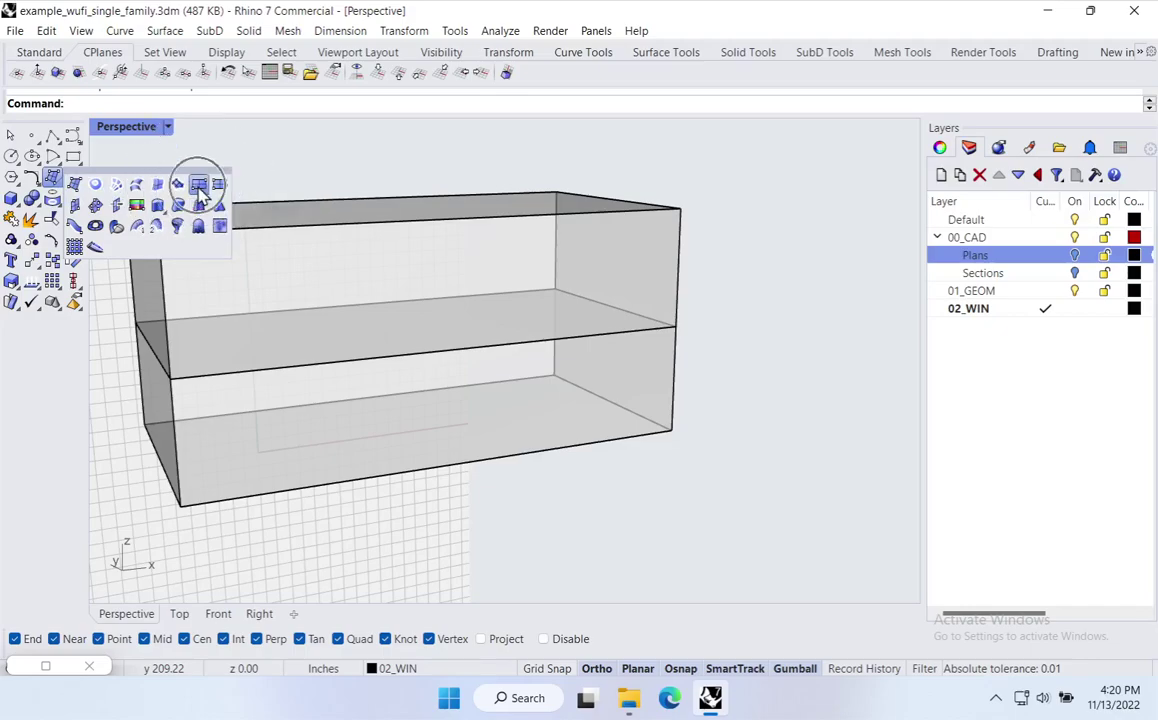
pyautogui.click(285, 457)
pyautogui.click(329, 388)
pyautogui.moveTo(548, 491); pyautogui.dragTo(330, 463, button='right')
pyautogui.scroll(3, 429, 478)
pyautogui.click(429, 478)
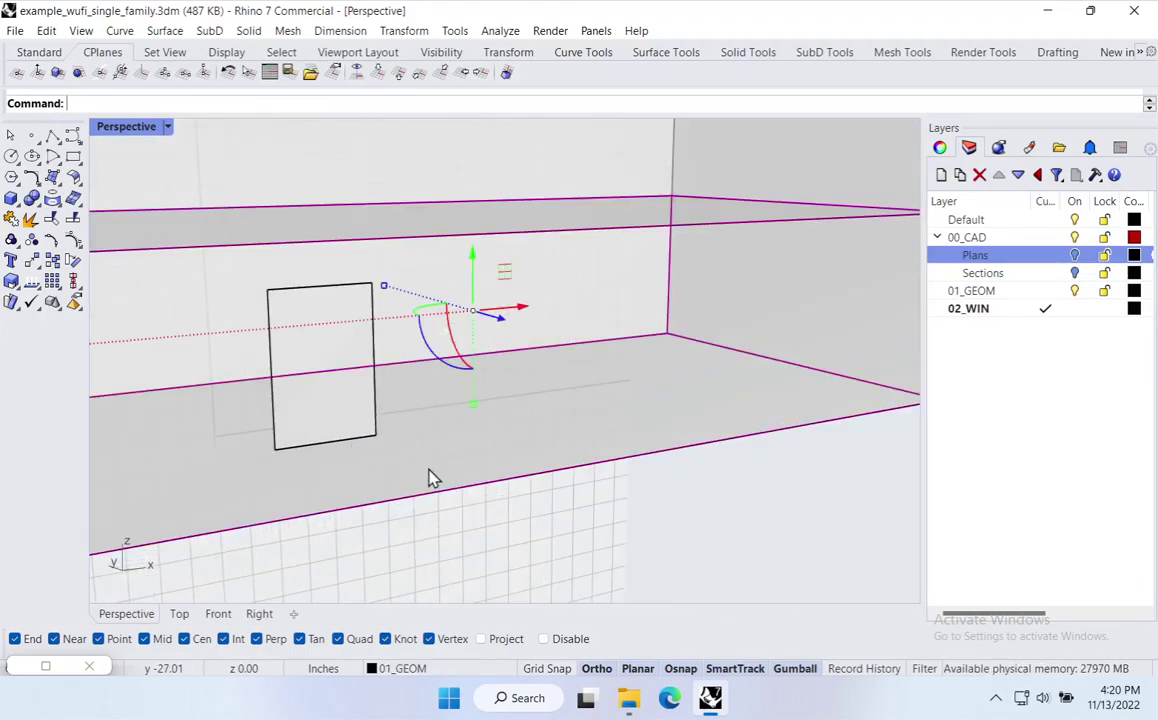
pyautogui.scroll(-5, 545, 478)
pyautogui.keyDown('shift'); pyautogui.moveTo(558, 455); pyautogui.dragTo(550, 397, button='right'); pyautogui.keyUp('shift')
pyautogui.click(585, 432)
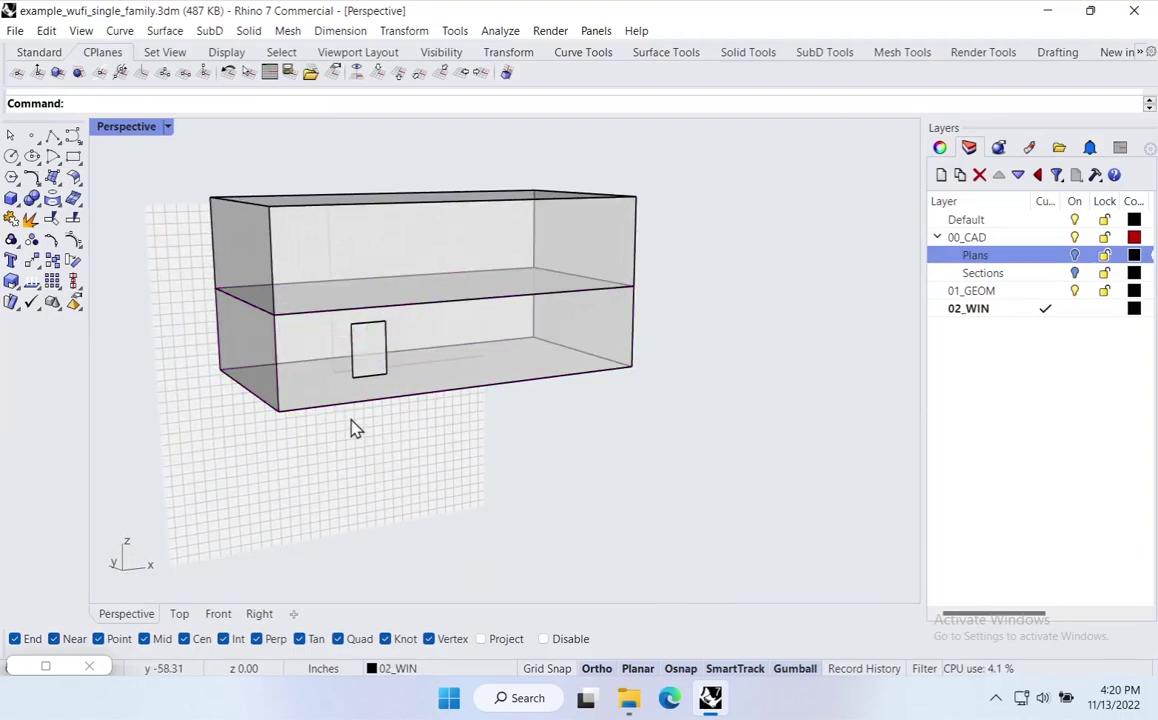
pyautogui.scroll(2, 331, 339)
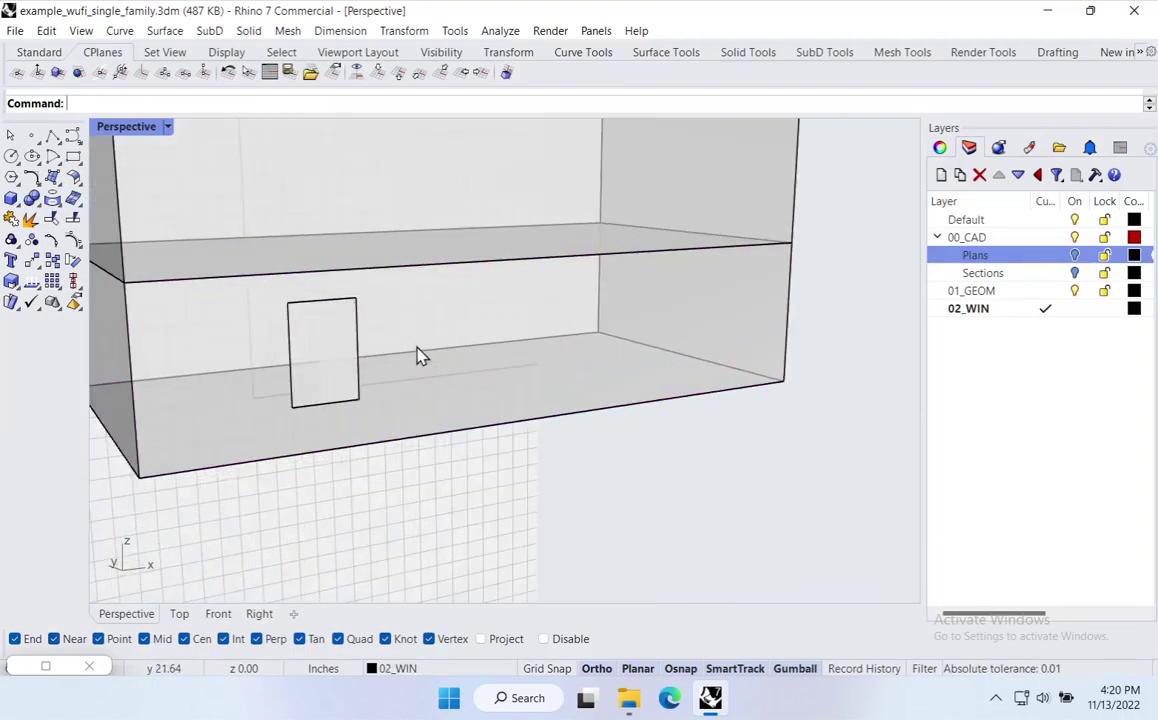
# Draw a second, wider rectangular window surface on the lower floor's front wall, nearer its right end.
pyautogui.click(57, 181)
pyautogui.click(198, 184)
pyautogui.click(507, 388)
pyautogui.click(597, 270)
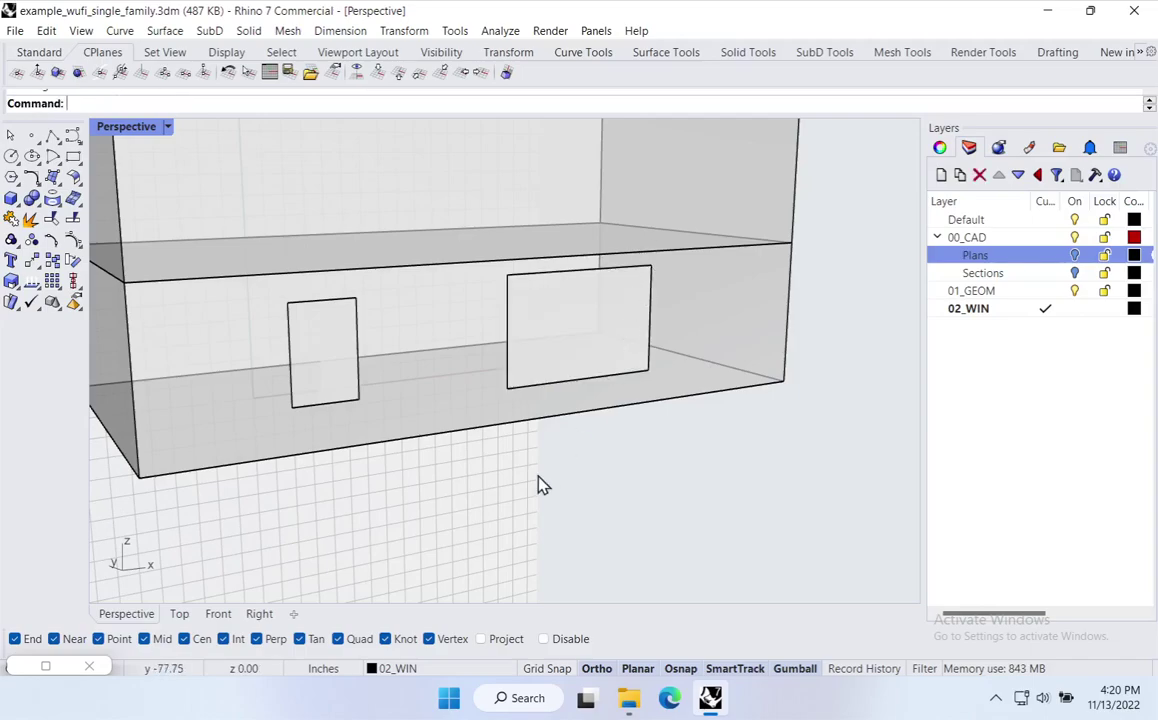
pyautogui.scroll(-3, 425, 412)
pyautogui.moveTo(437, 412); pyautogui.dragTo(390, 388, button='right')
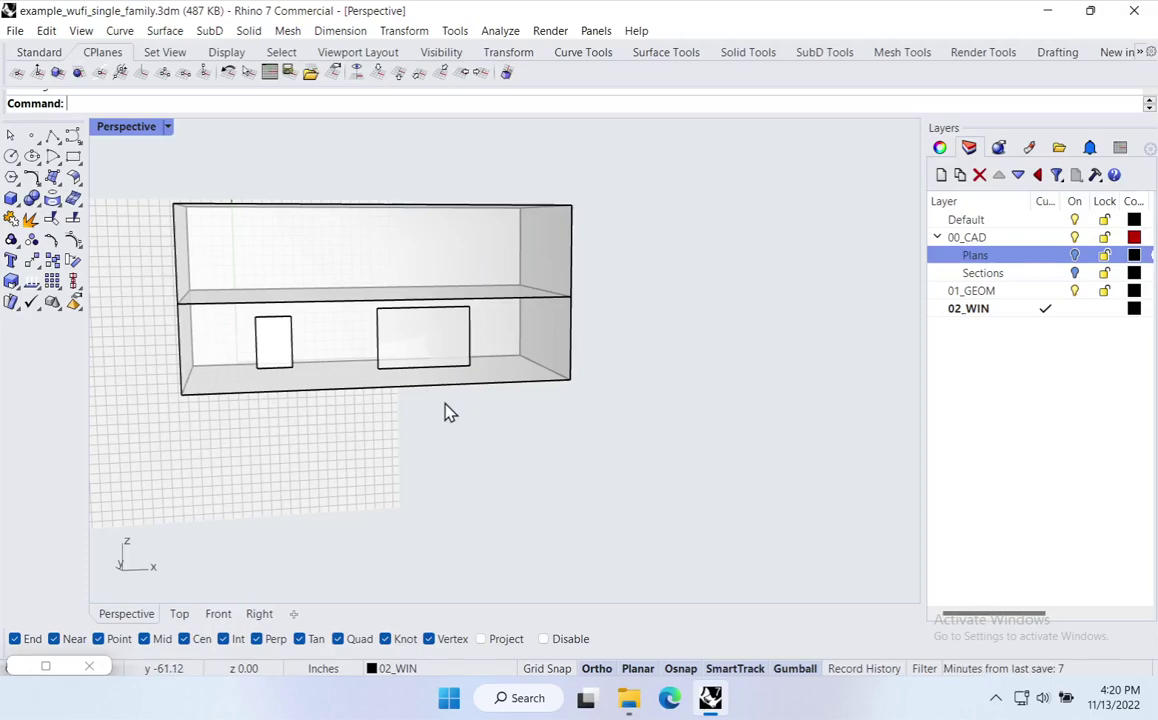
pyautogui.keyDown('shift'); pyautogui.moveTo(447, 412); pyautogui.dragTo(626, 421, button='right'); pyautogui.keyUp('shift')
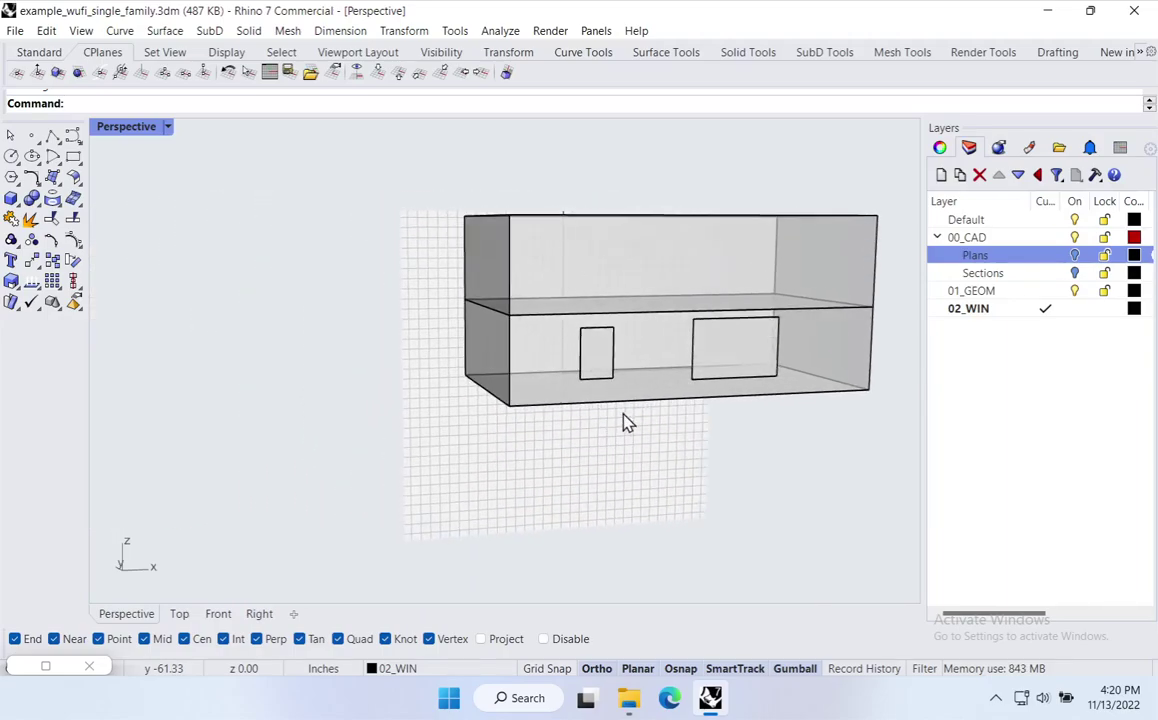
# Switch to the Grasshopper window and enlarge it to show the component chain.
pyautogui.click(47, 668)
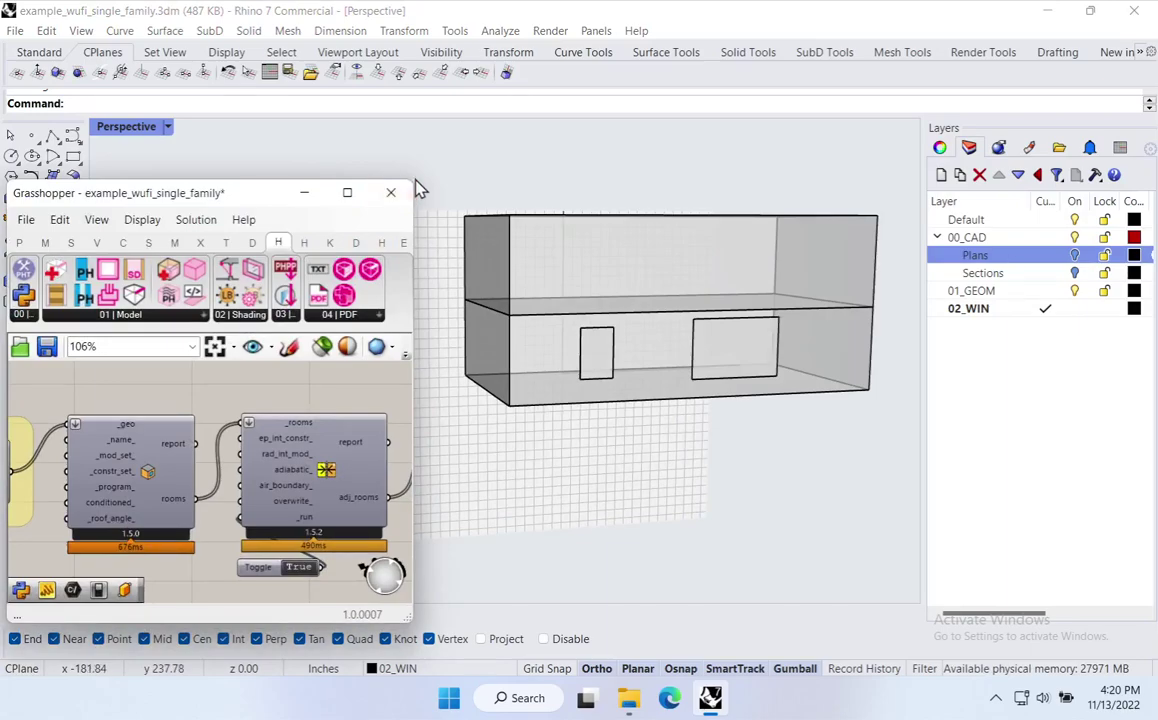
pyautogui.moveTo(416, 179); pyautogui.dragTo(702, 33)
pyautogui.scroll(-5, 331, 336)
pyautogui.scroll(3, 378, 410)
pyautogui.scroll(1, 378, 410)
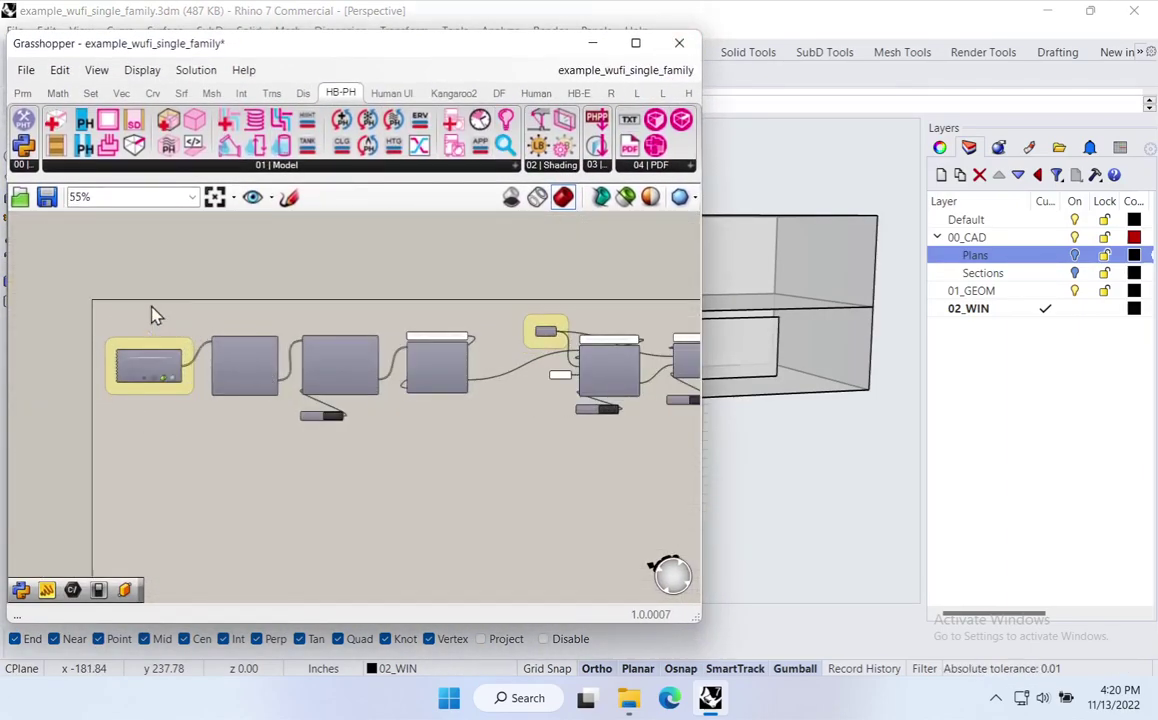
# Move the HBJSON and WUFI XML export components, with their toggles and save folder group, farther right from the model component.
pyautogui.moveTo(224, 382)
pyautogui.moveTo(419, 388); pyautogui.dragTo(277, 383, button='right')
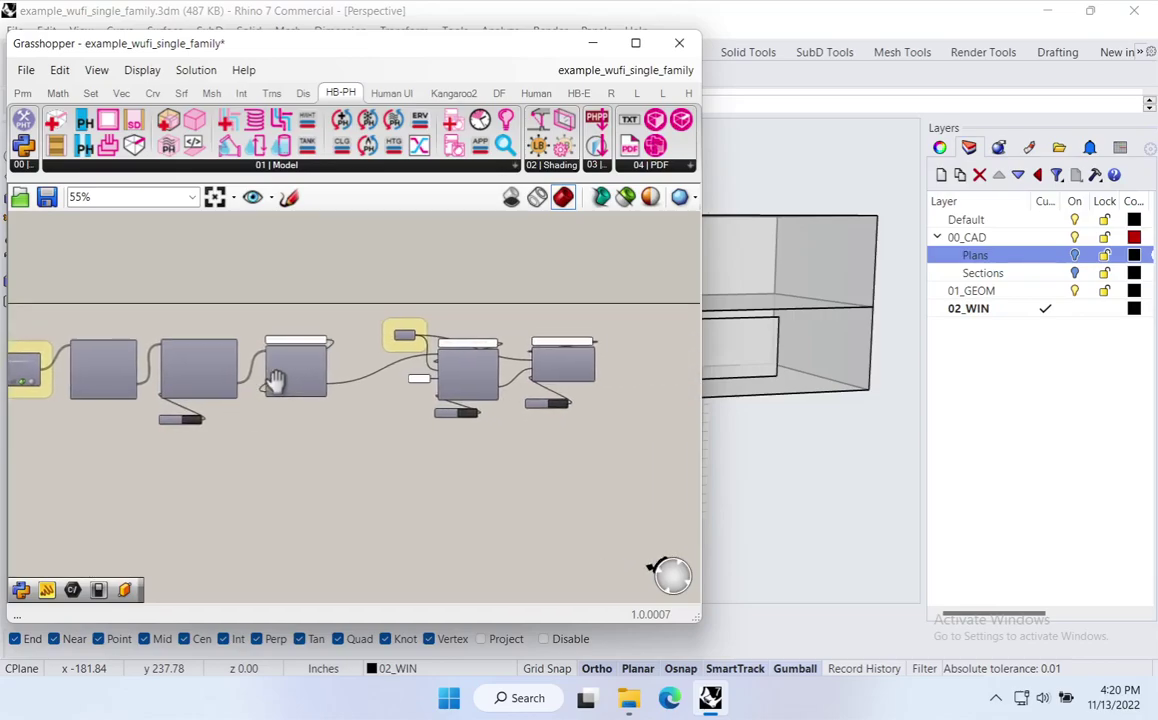
pyautogui.scroll(2, 277, 383)
pyautogui.moveTo(515, 415); pyautogui.dragTo(346, 425, button='right')
pyautogui.scroll(2, 497, 425)
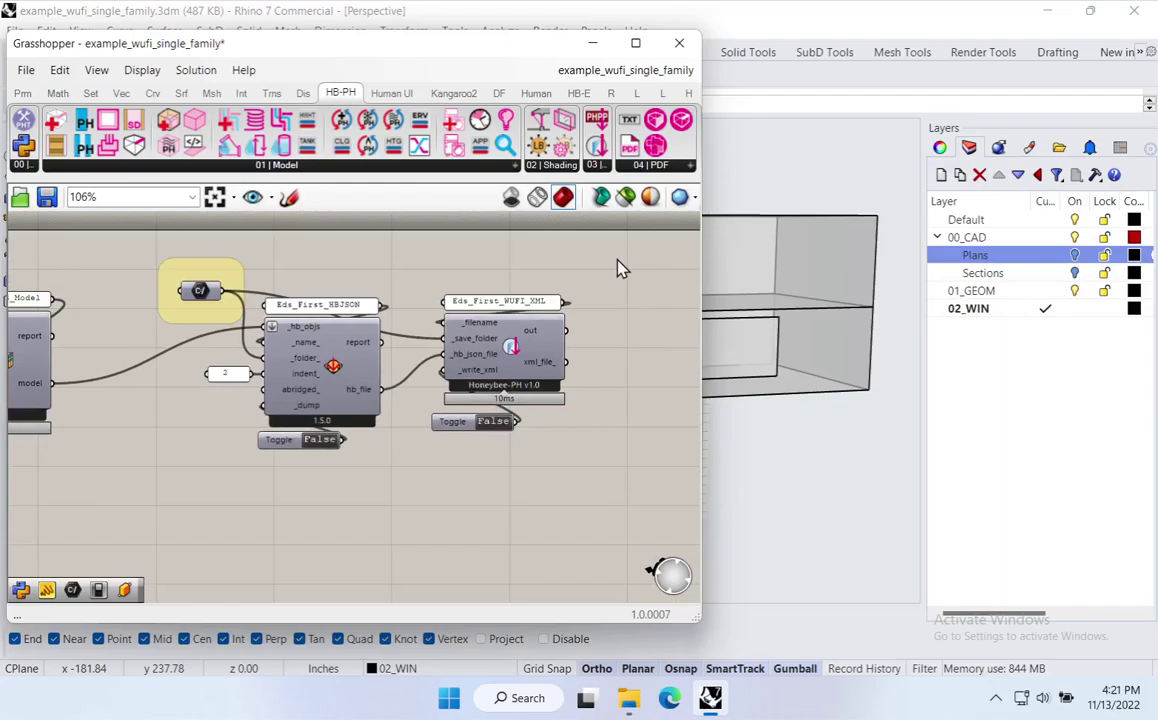
pyautogui.moveTo(620, 262); pyautogui.dragTo(116, 535)
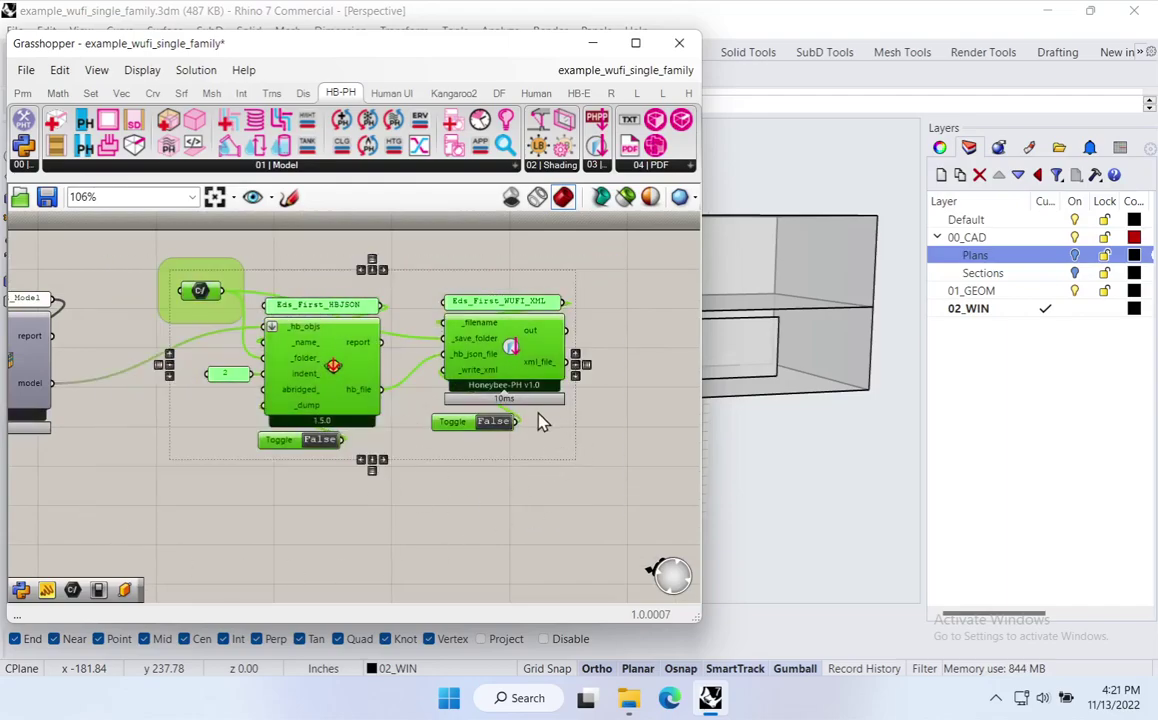
pyautogui.moveTo(579, 356); pyautogui.dragTo(587, 356)
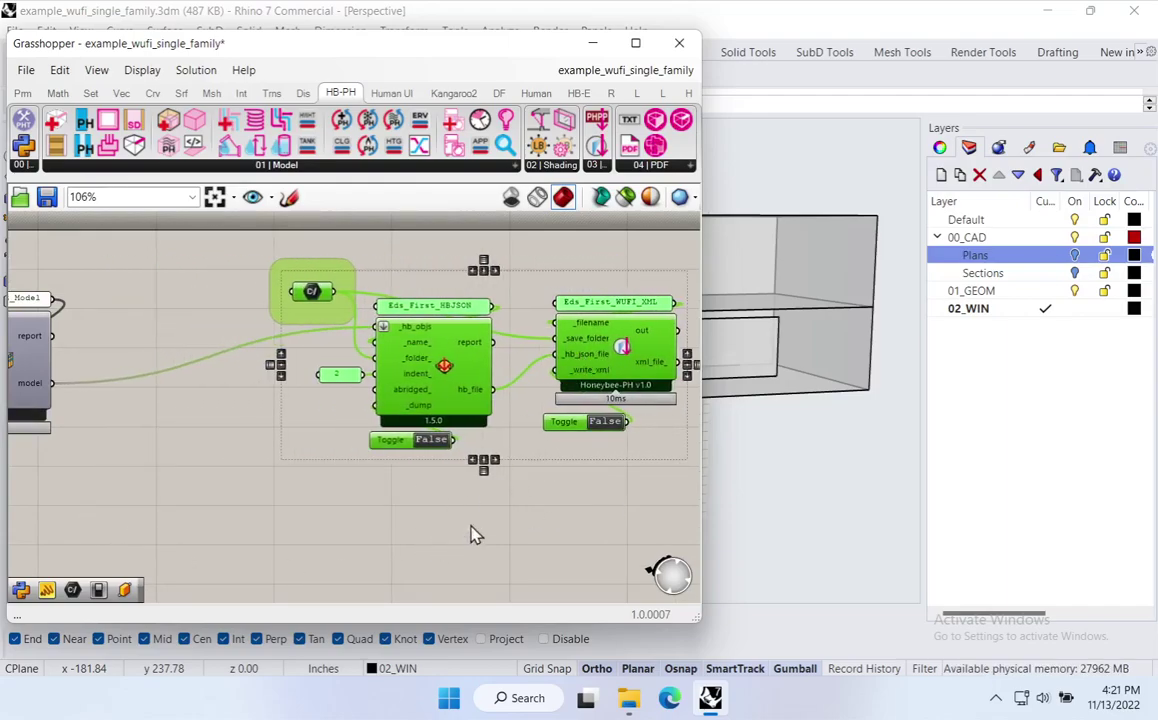
pyautogui.moveTo(582, 434); pyautogui.dragTo(562, 434, button='right')
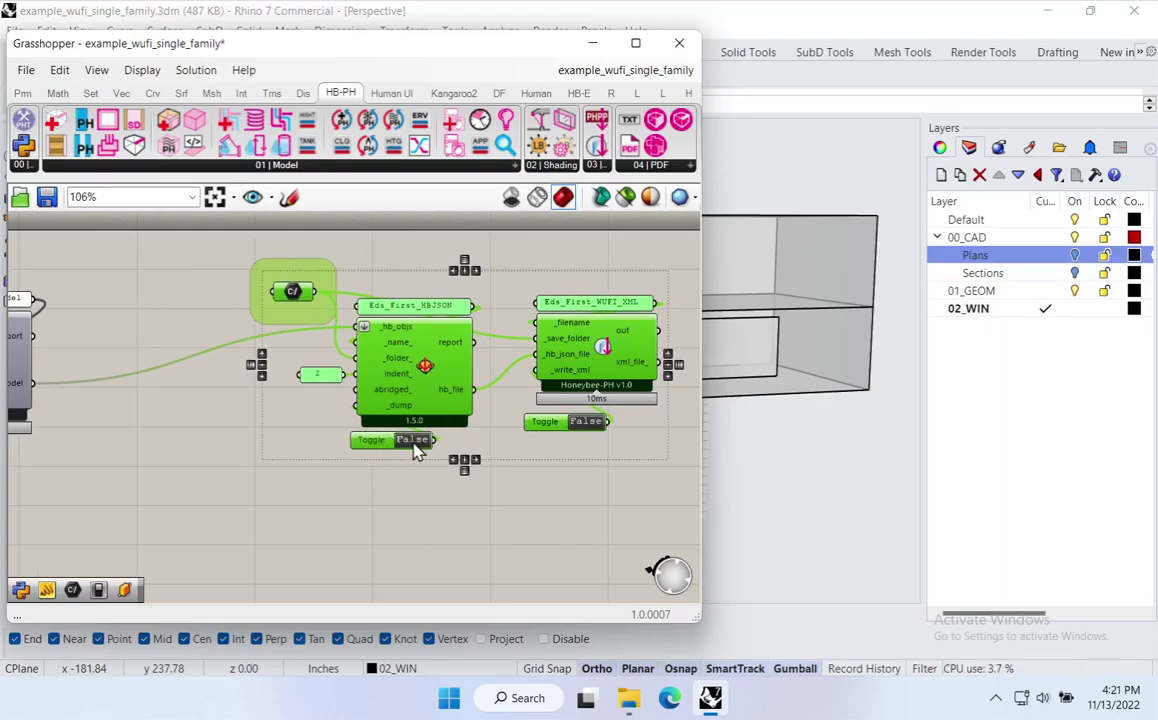
pyautogui.click(414, 514)
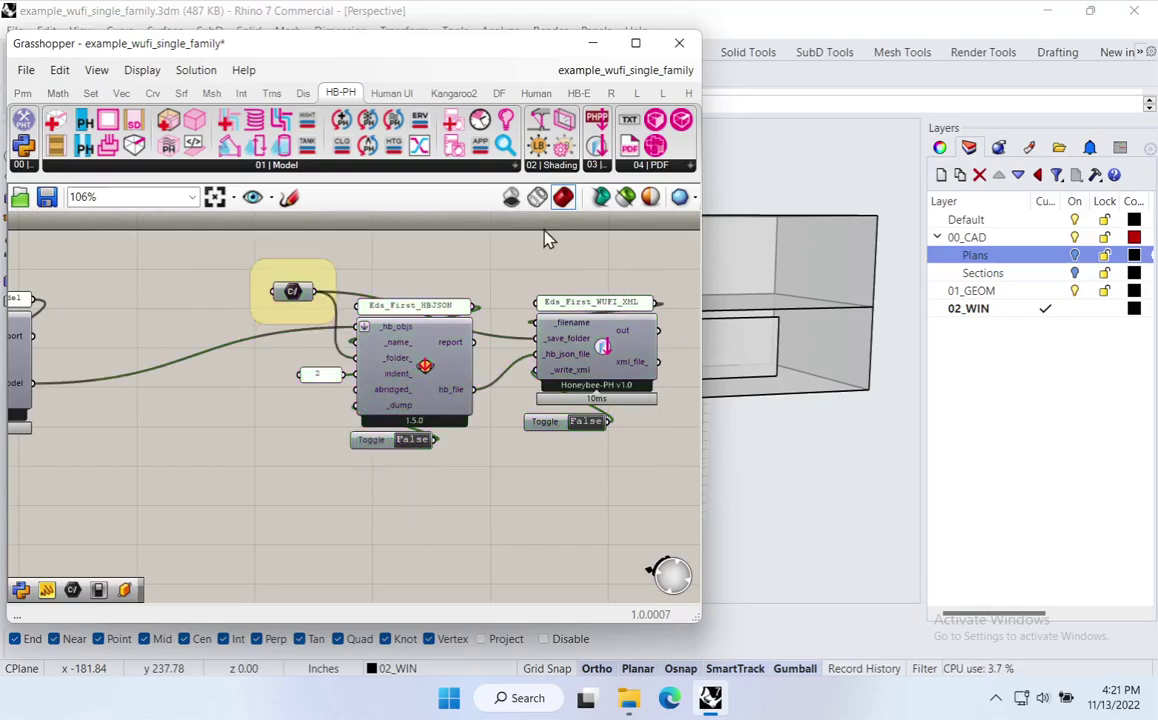
# Compare the geometry pipeline's layer filter with the 01_GEOM and 02_WIN layers in Rhino.
pyautogui.moveTo(80, 434); pyautogui.dragTo(619, 410, button='right')
pyautogui.moveTo(330, 425); pyautogui.dragTo(346, 423, button='right')
pyautogui.moveTo(271, 429); pyautogui.dragTo(361, 428, button='right')
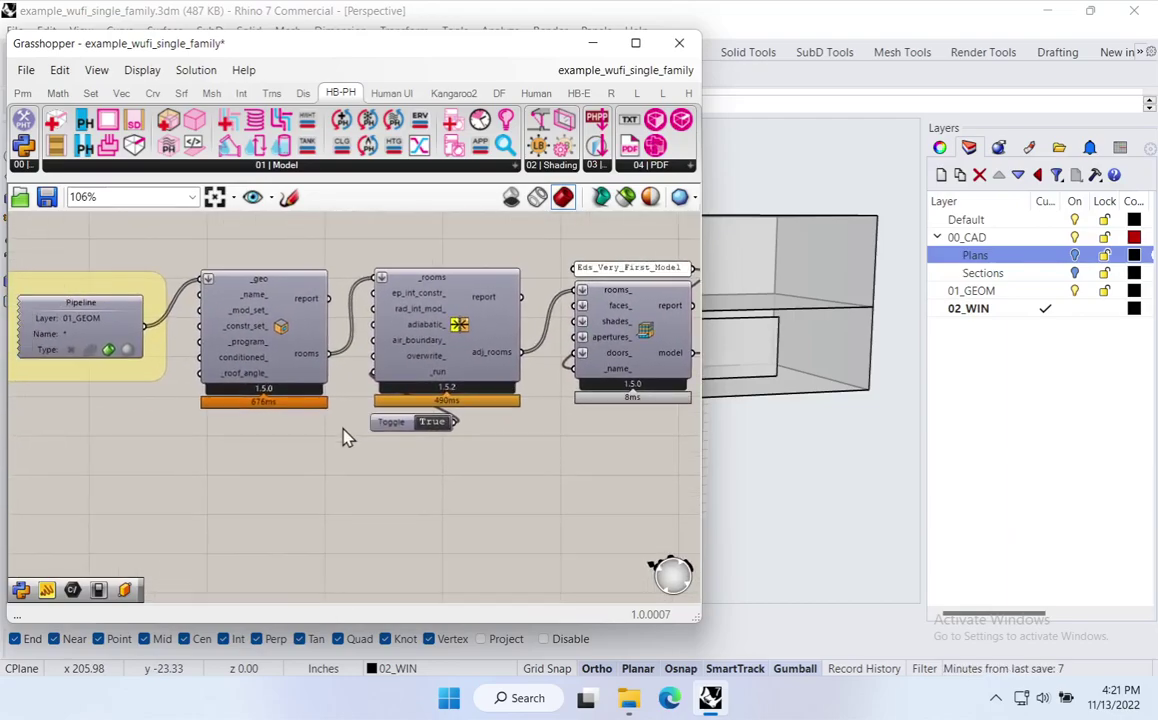
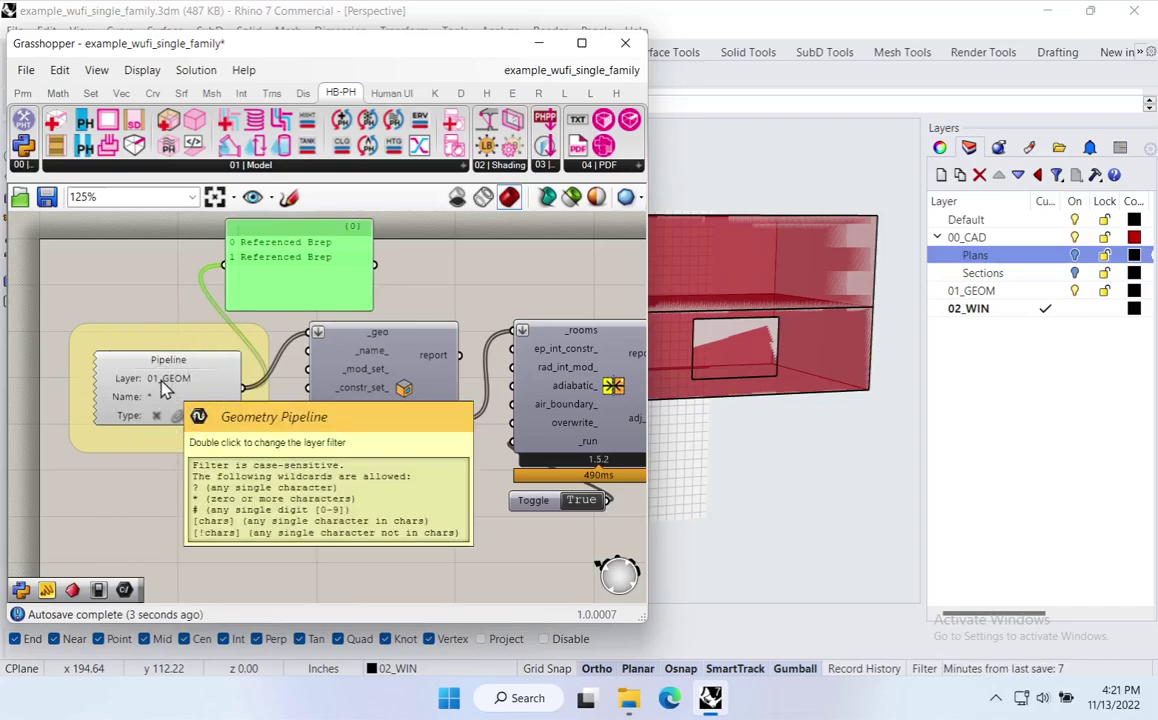
pyautogui.click(978, 293)
pyautogui.click(984, 310)
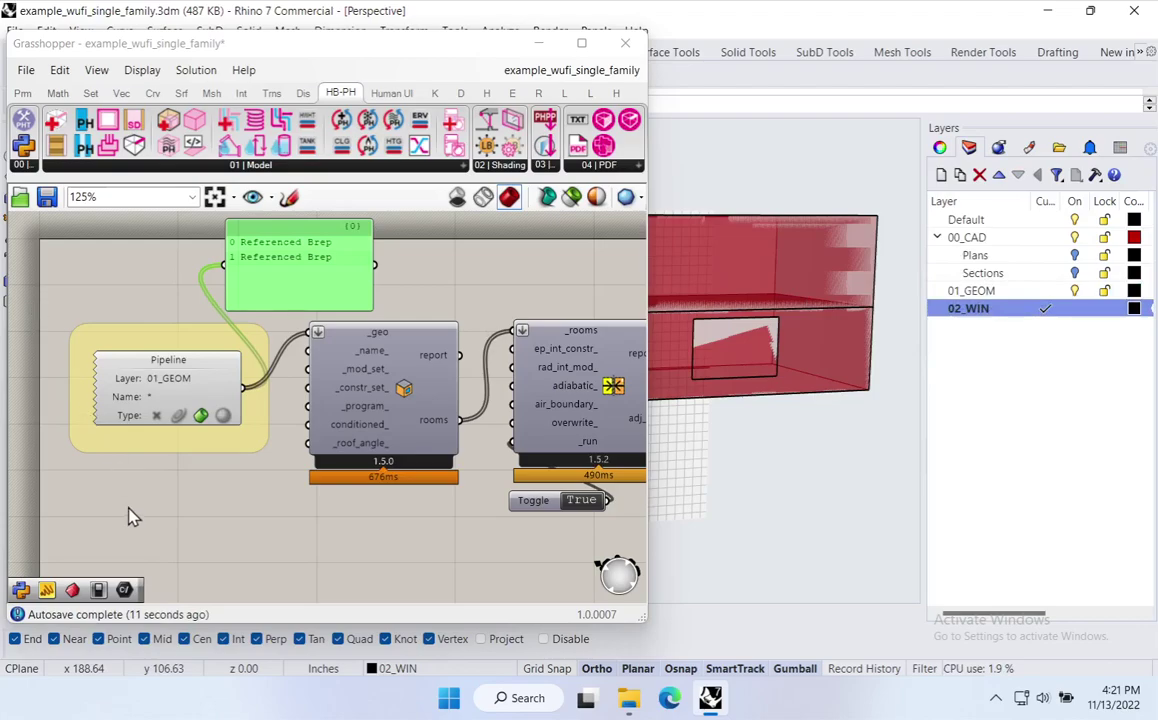
# Duplicate the 01_GEOM geometry pipeline with its group by copying and pasting in place, and move the copy below the original.
pyautogui.click(150, 438)
pyautogui.moveTo(204, 470); pyautogui.dragTo(191, 366, button='right')
pyautogui.scroll(-1, 186, 362)
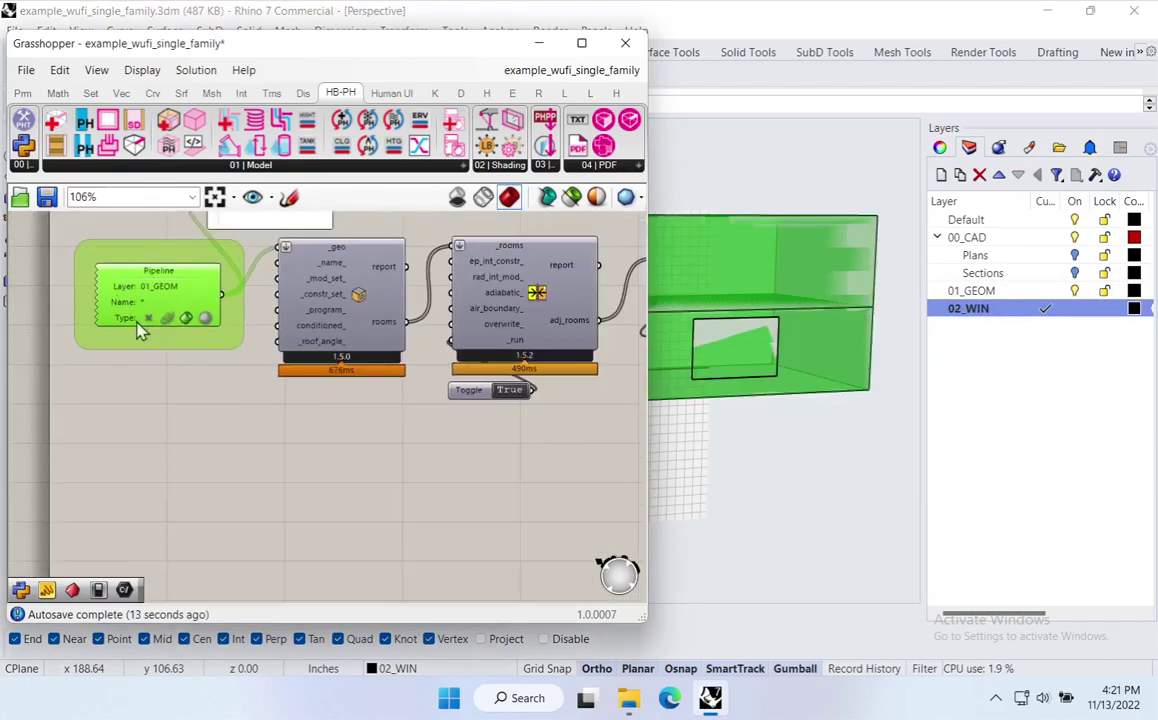
pyautogui.moveTo(170, 407); pyautogui.dragTo(155, 266)
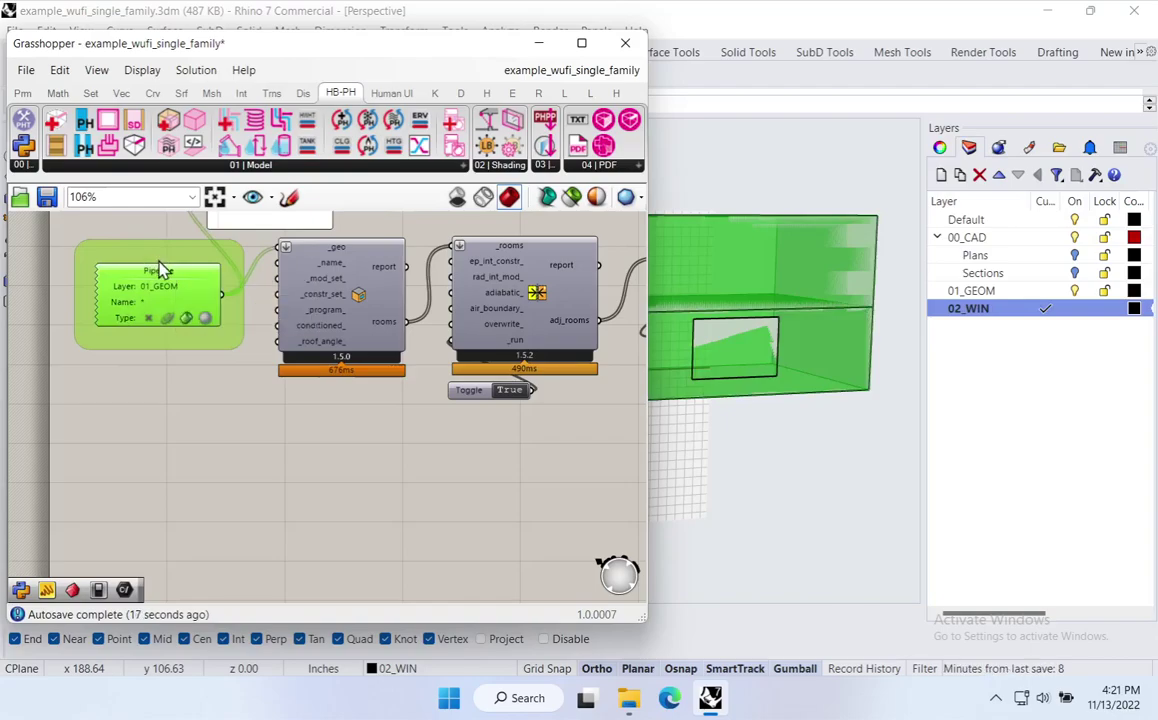
pyautogui.rightClick(158, 266)
pyautogui.click(59, 72)
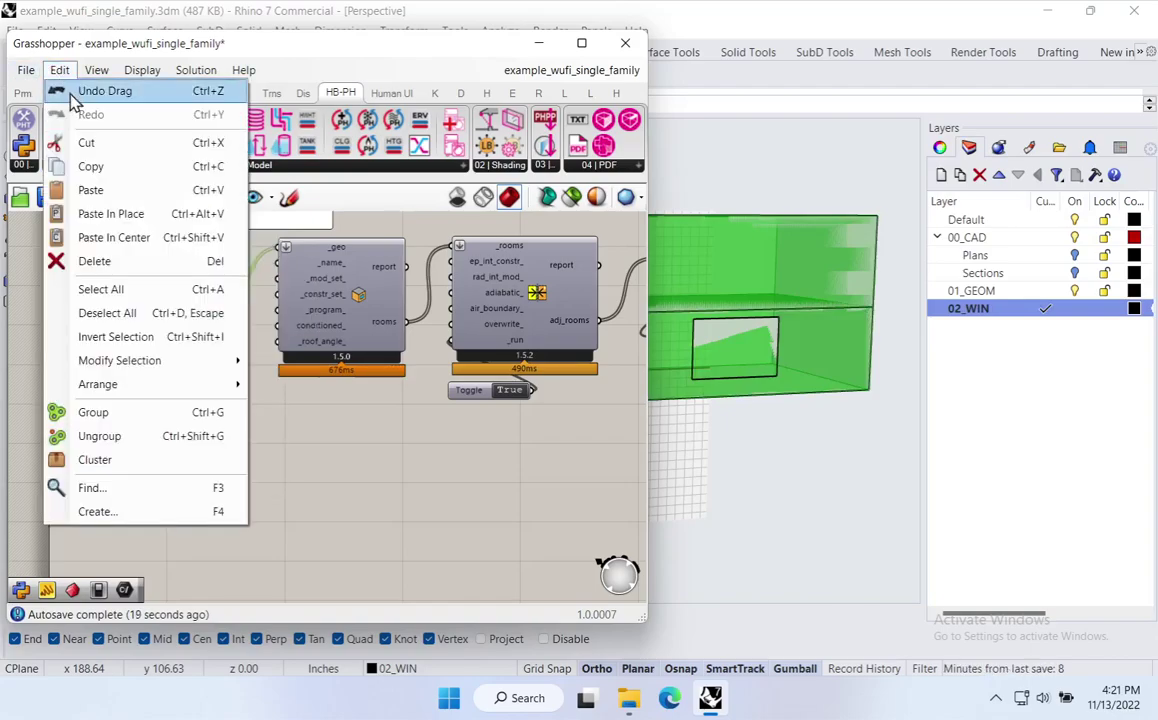
pyautogui.click(90, 168)
pyautogui.click(60, 72)
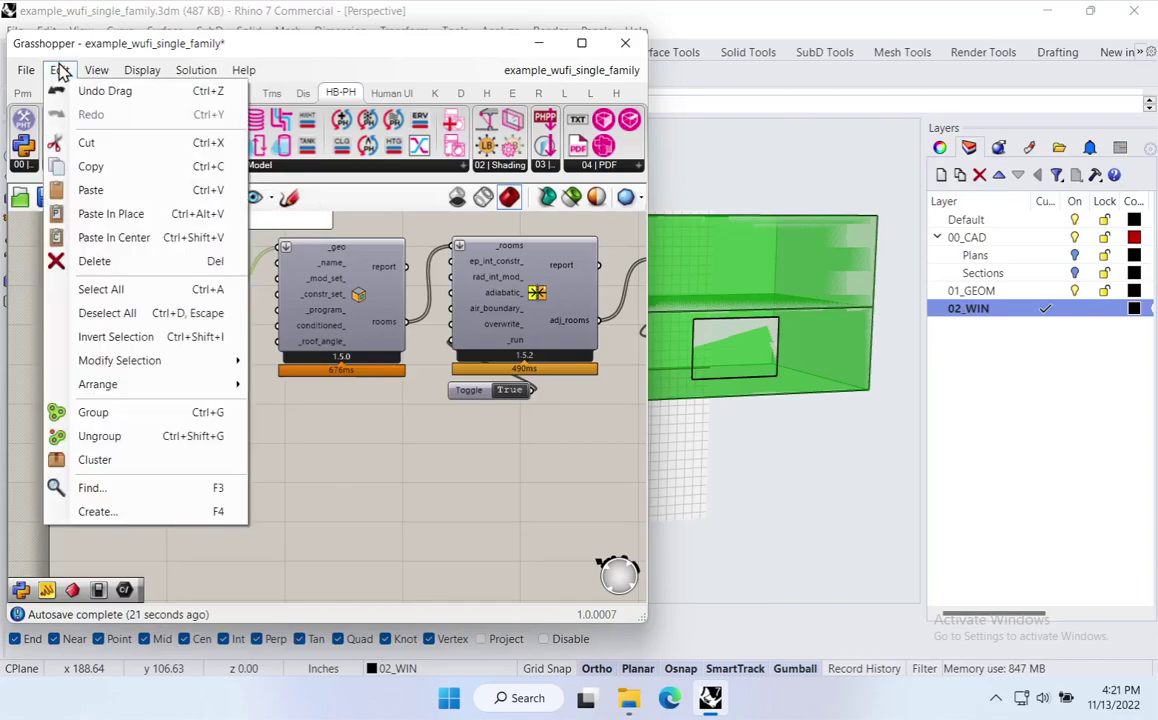
pyautogui.click(103, 214)
pyautogui.moveTo(180, 322); pyautogui.dragTo(183, 485)
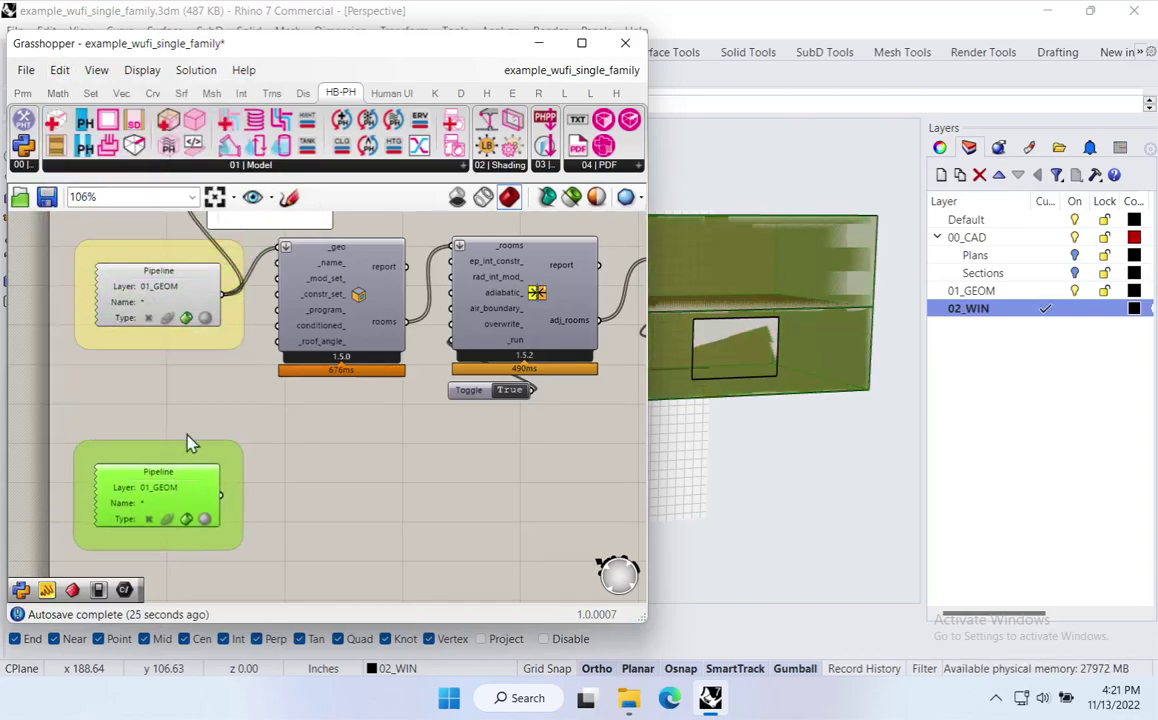
# Place a panel beside the duplicated pipeline and connect the pipeline's output to it.
pyautogui.click(210, 430)
pyautogui.moveTo(206, 354); pyautogui.dragTo(267, 338, button='right')
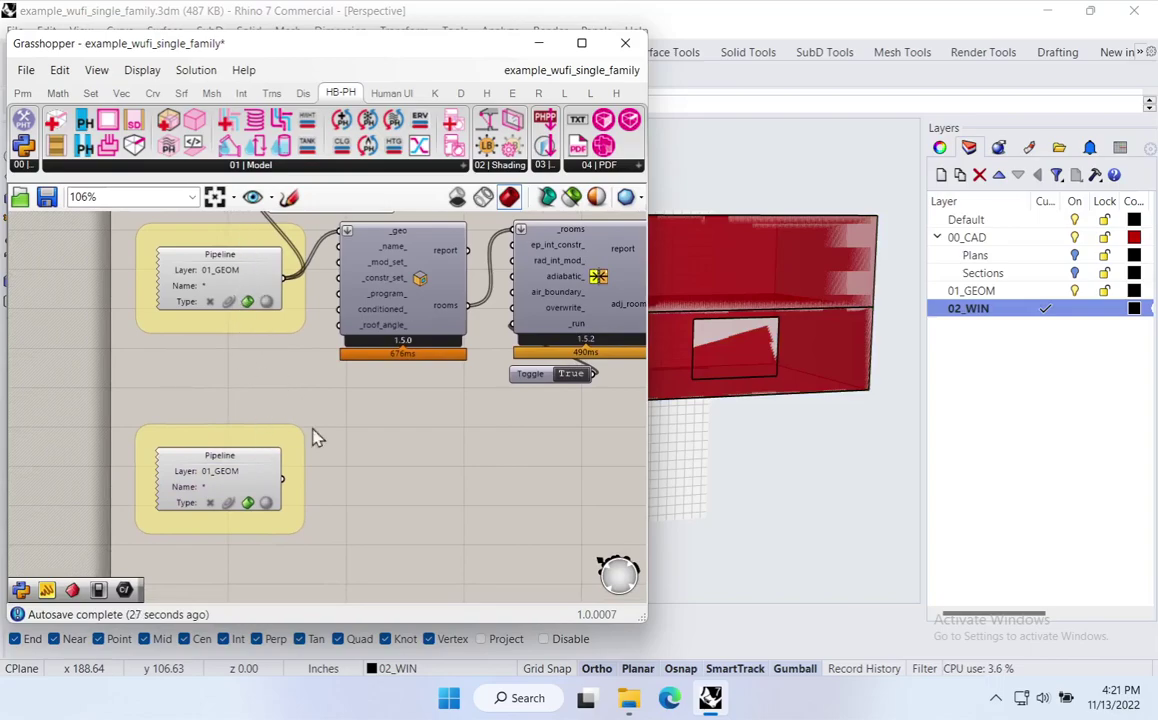
pyautogui.moveTo(303, 413); pyautogui.dragTo(305, 447, button='right')
pyautogui.moveTo(317, 216); pyautogui.dragTo(368, 495)
pyautogui.moveTo(288, 518); pyautogui.dragTo(390, 505)
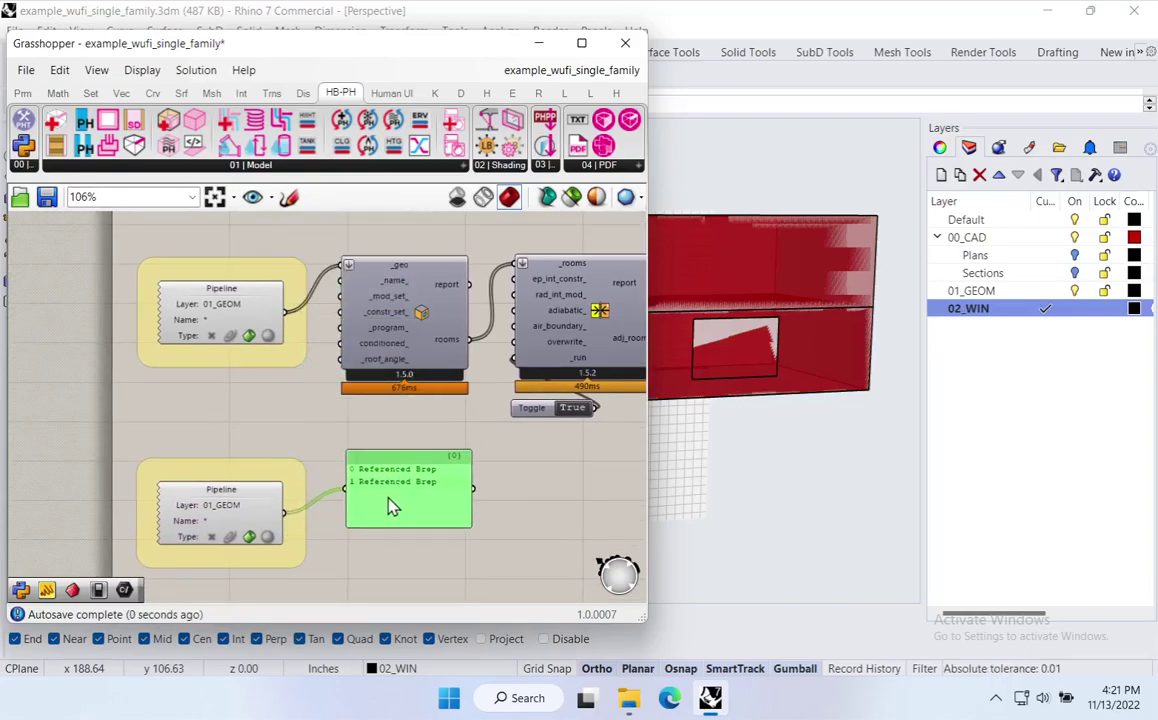
# Change the duplicated pipeline's layer filter to 02_WIN.
pyautogui.scroll(3, 226, 516)
pyautogui.doubleClick(233, 500)
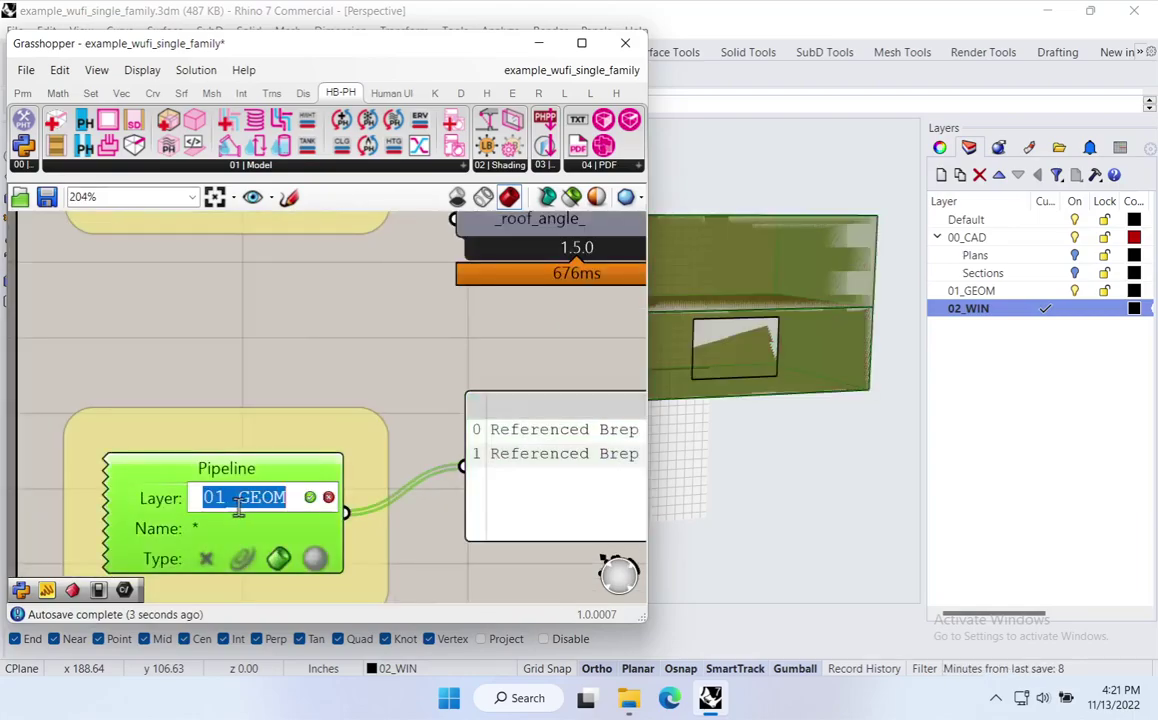
pyautogui.write('02')
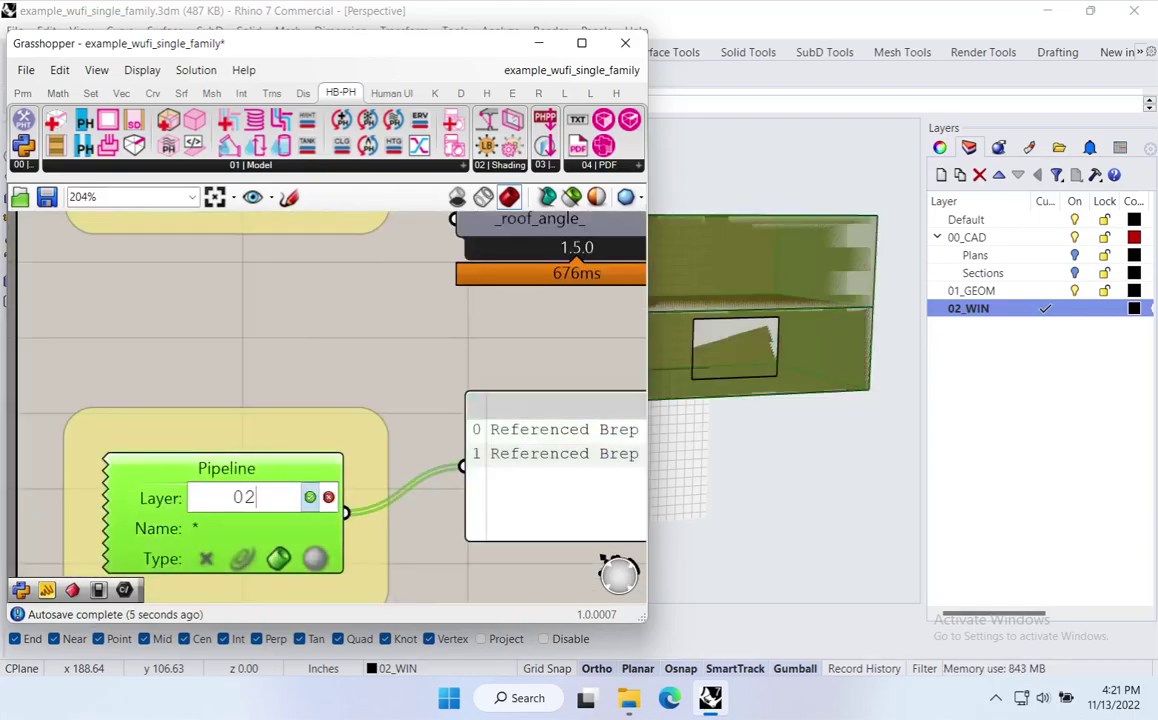
pyautogui.write('_WIN')
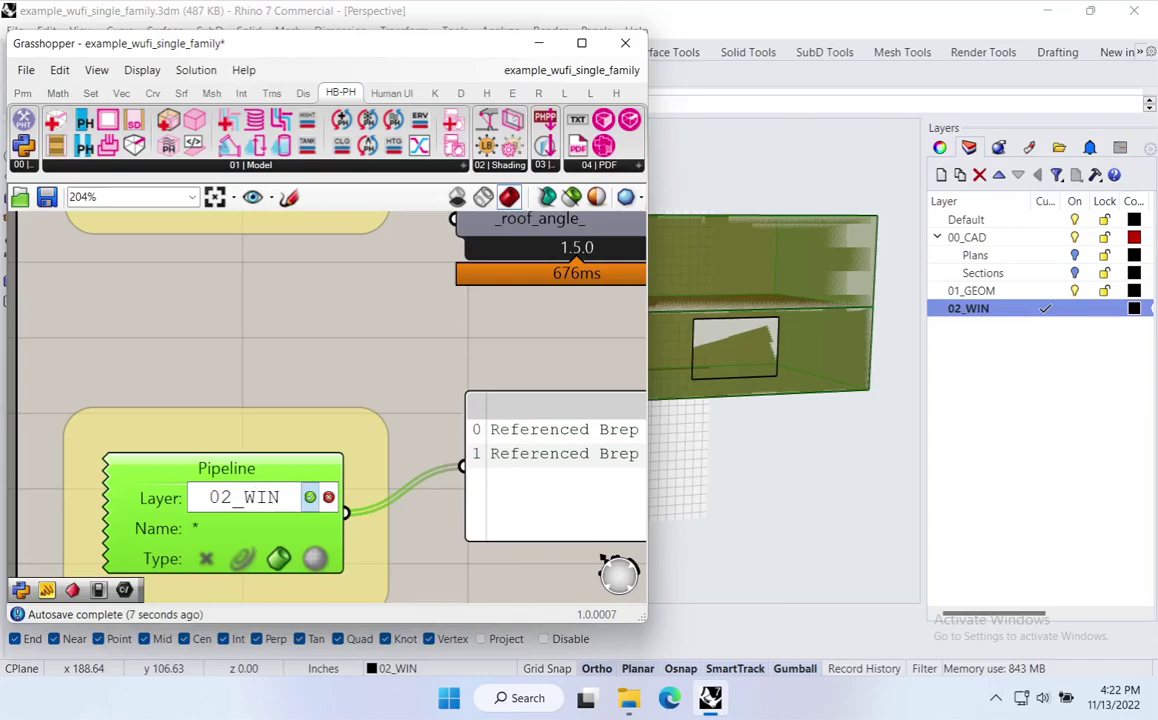
pyautogui.click(311, 499)
pyautogui.click(300, 300)
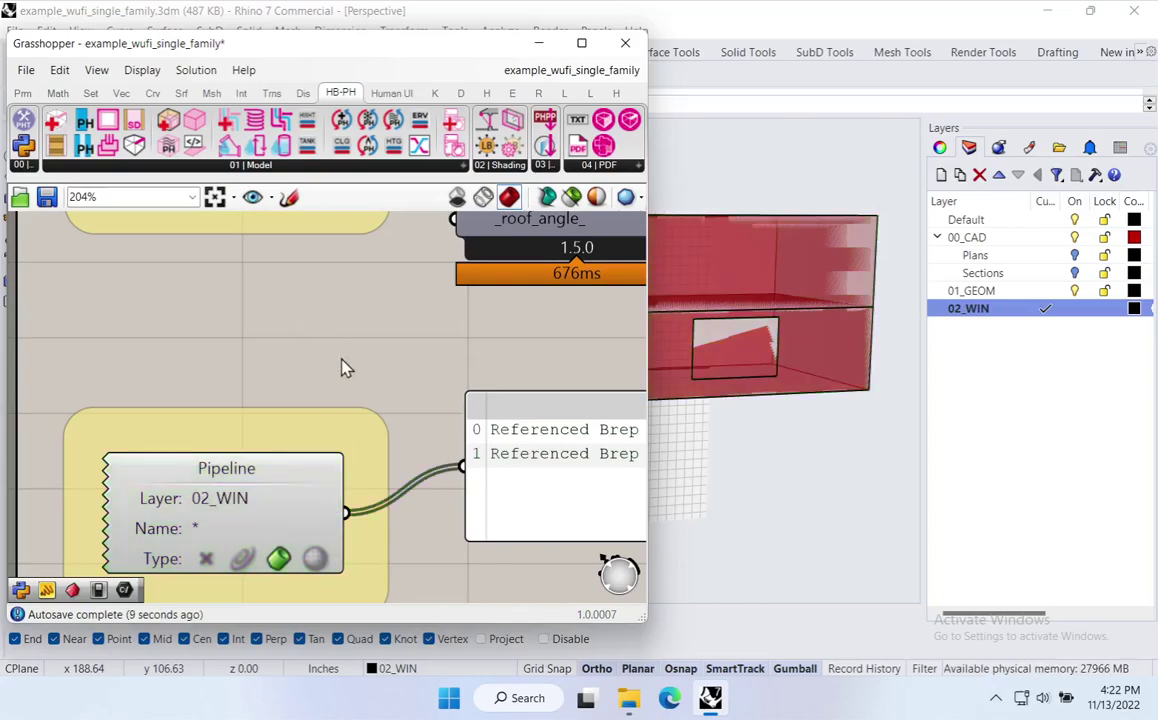
# Narrow the Grasshopper window and add a third window surface between the two existing ones in the Rhino model.
pyautogui.moveTo(366, 481); pyautogui.dragTo(218, 420, button='right')
pyautogui.scroll(-1, 330, 425)
pyautogui.moveTo(429, 421); pyautogui.dragTo(440, 484)
pyautogui.moveTo(654, 468); pyautogui.dragTo(488, 472)
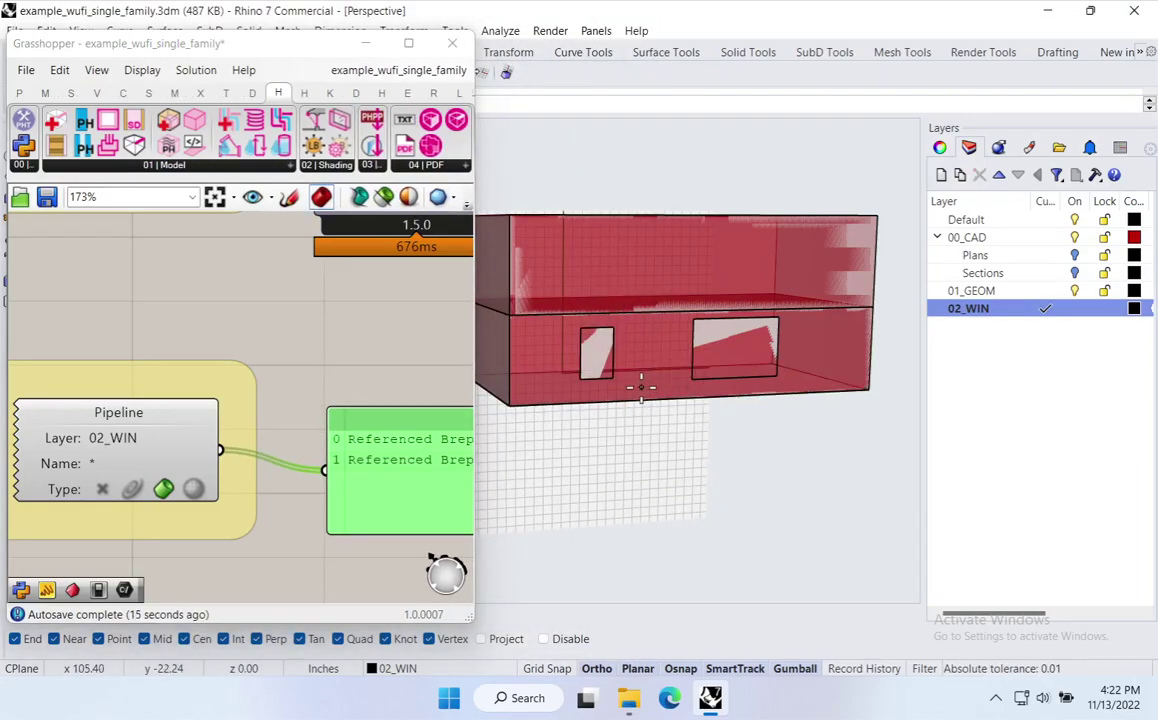
pyautogui.click(669, 335)
pyautogui.moveTo(414, 508); pyautogui.dragTo(291, 454, button='right')
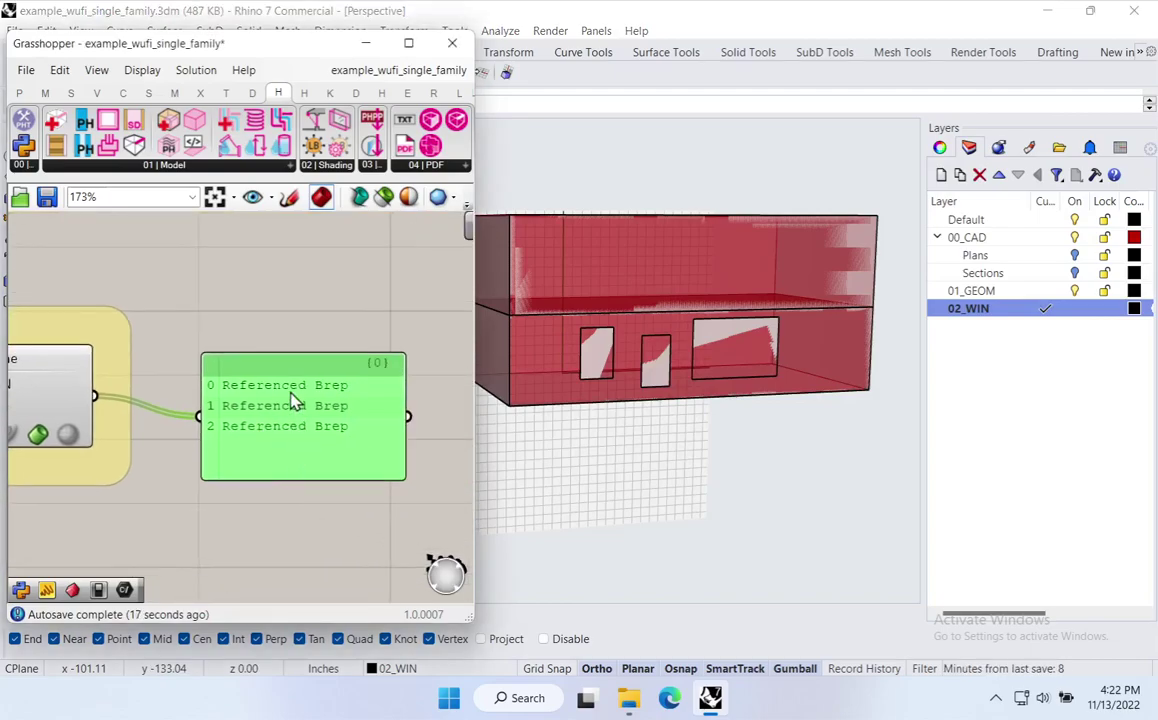
# Turn off the preview of the 01_GEOM component chain and select the 02_WIN pipeline to highlight its surfaces in the model.
pyautogui.scroll(-4, 183, 406)
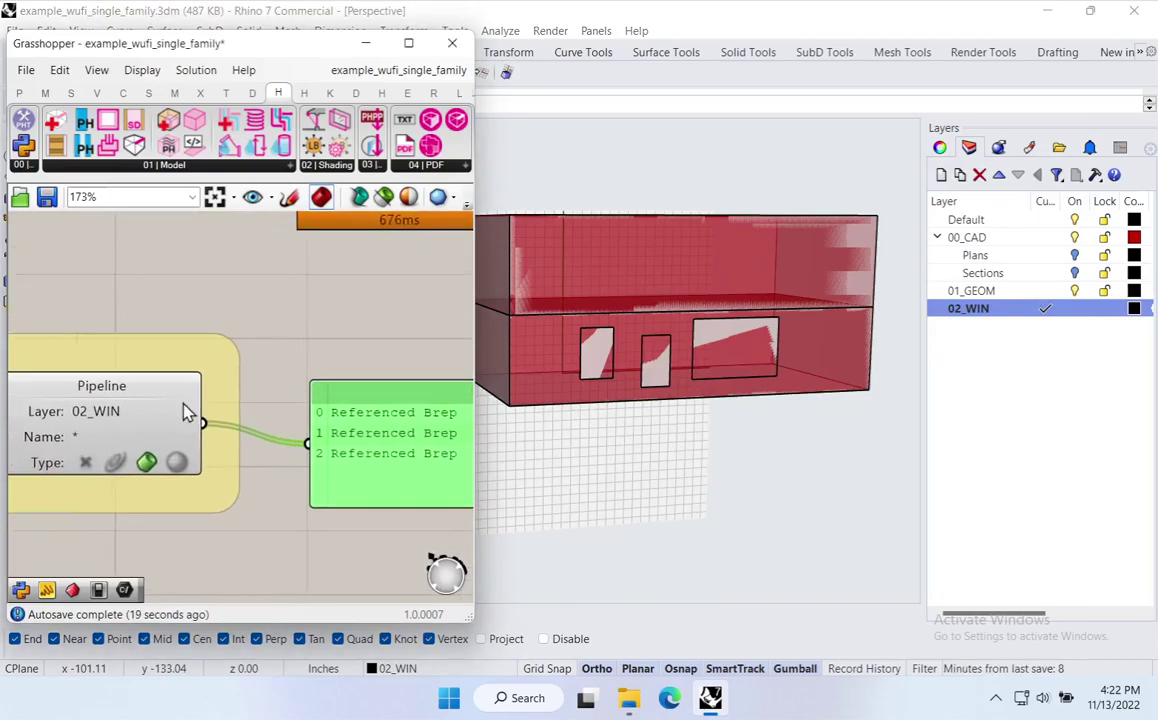
pyautogui.click(188, 284)
pyautogui.rightClick(252, 248)
pyautogui.click(290, 269)
pyautogui.click(192, 508)
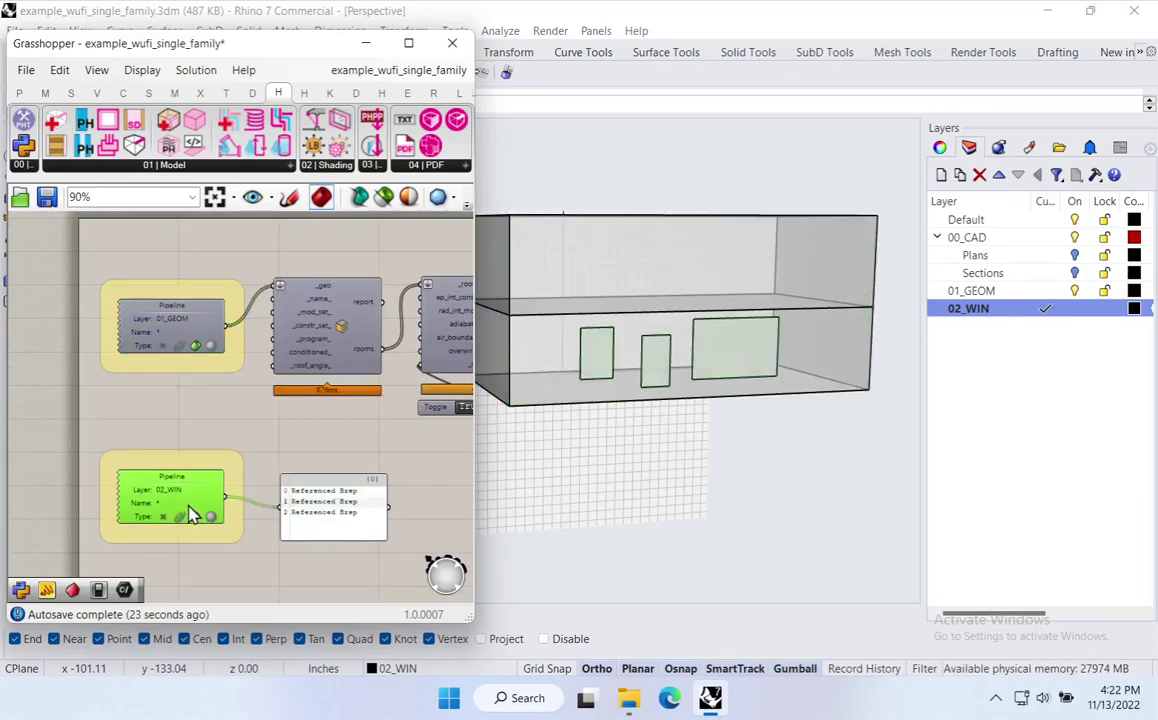
pyautogui.moveTo(750, 406); pyautogui.dragTo(667, 432, button='right')
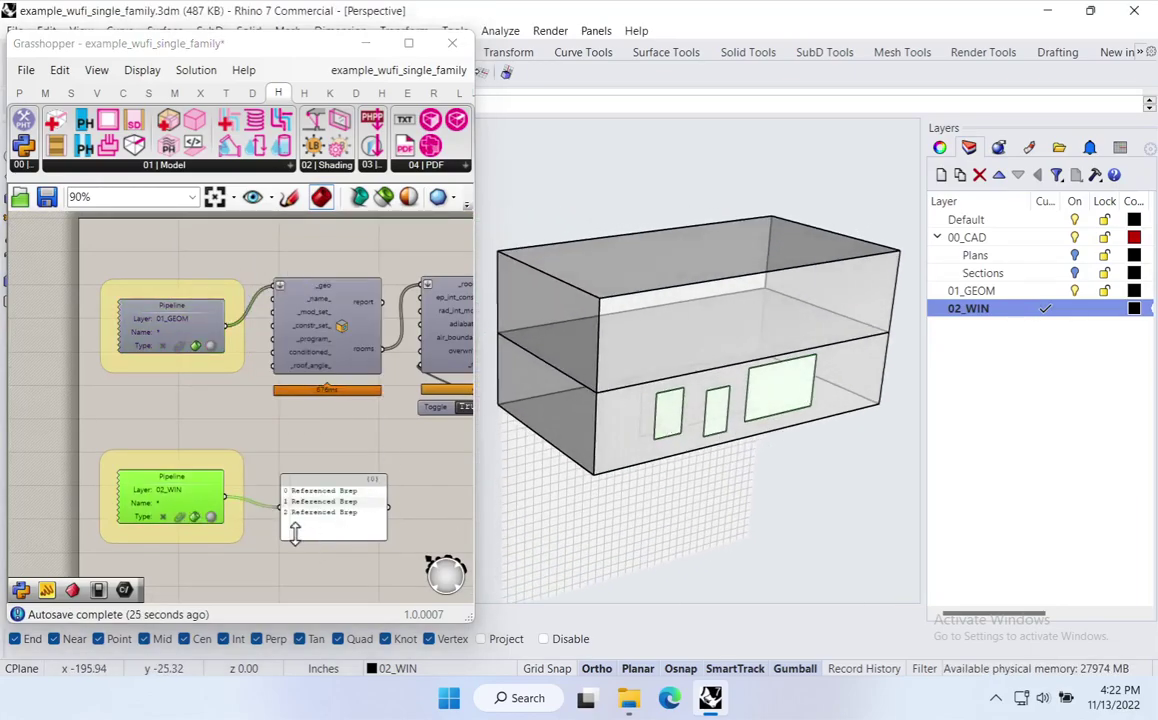
# Widen the Grasshopper window and move the panel farther right from the 02_WIN pipeline.
pyautogui.moveTo(354, 533); pyautogui.dragTo(305, 500, button='right')
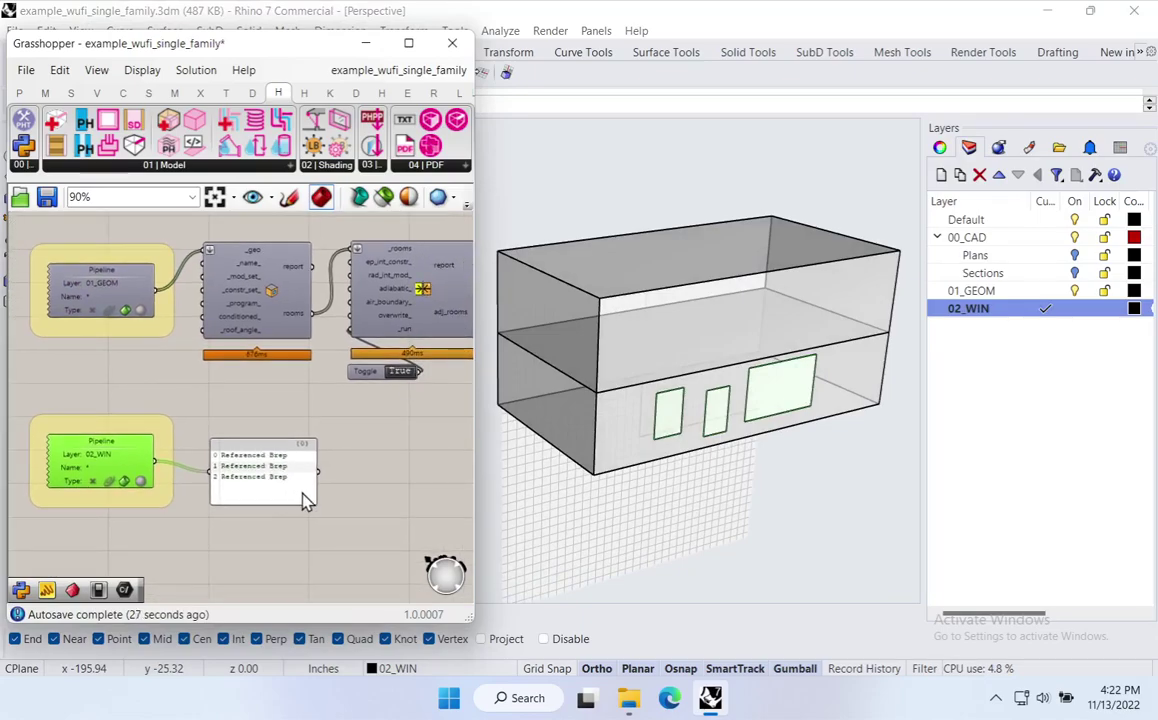
pyautogui.moveTo(258, 472); pyautogui.dragTo(262, 478)
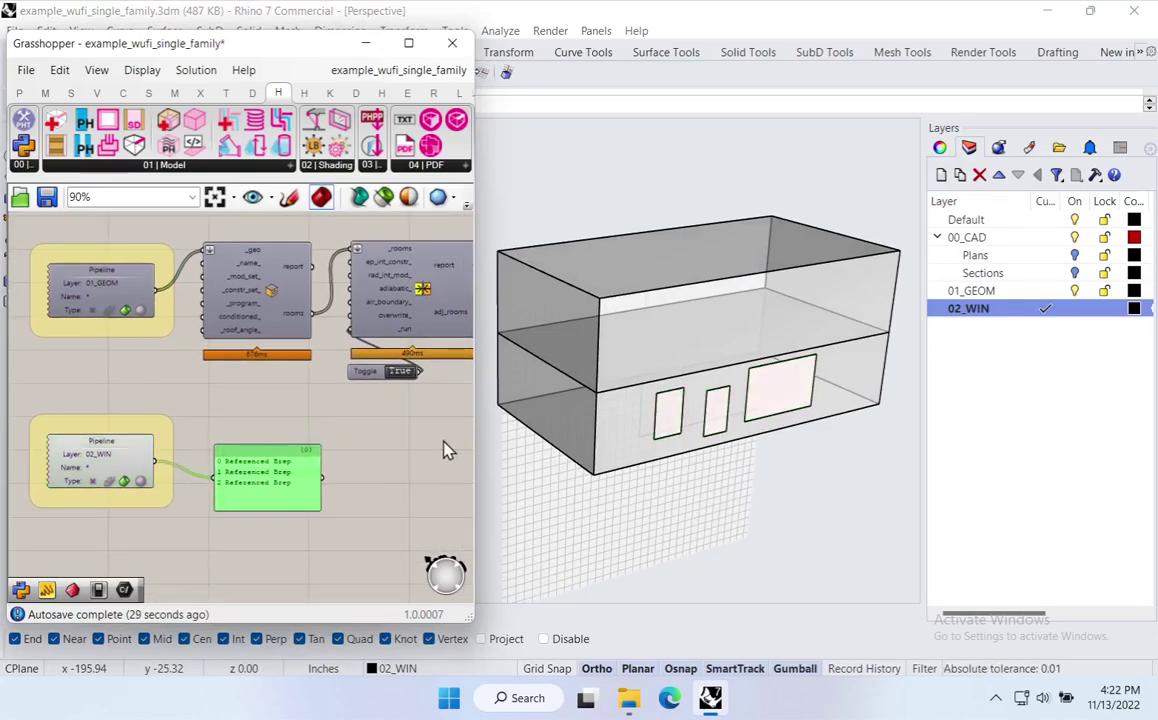
pyautogui.moveTo(475, 446); pyautogui.dragTo(813, 447)
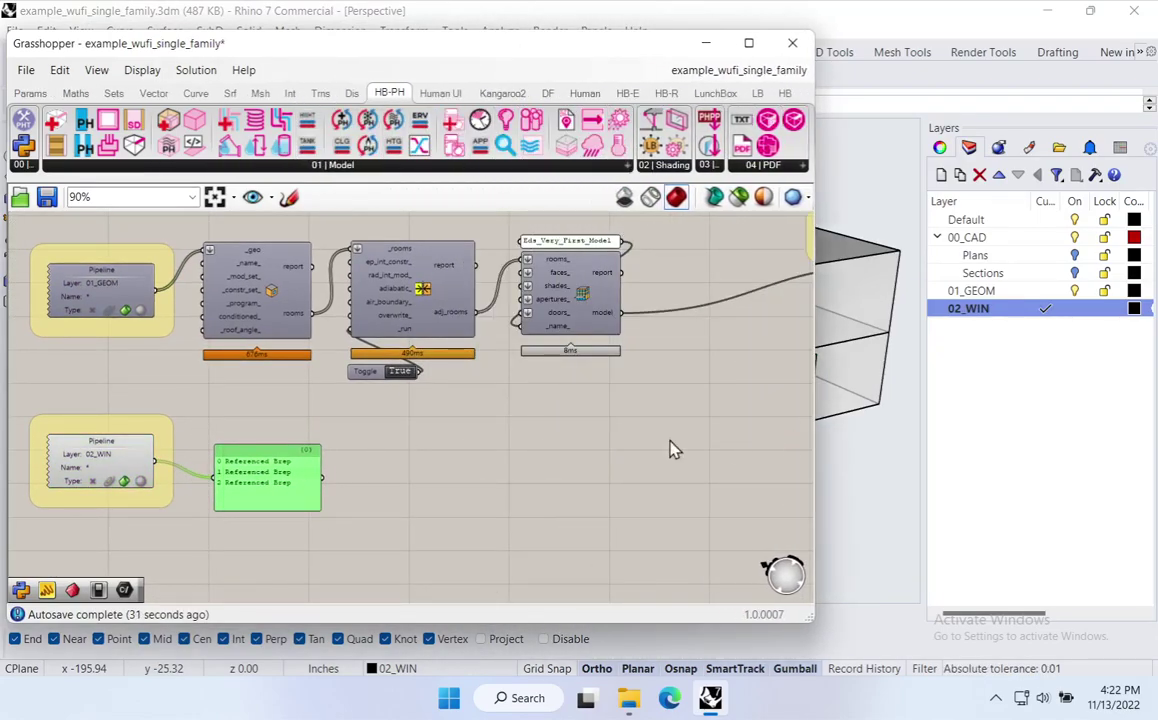
pyautogui.moveTo(272, 492); pyautogui.dragTo(487, 509)
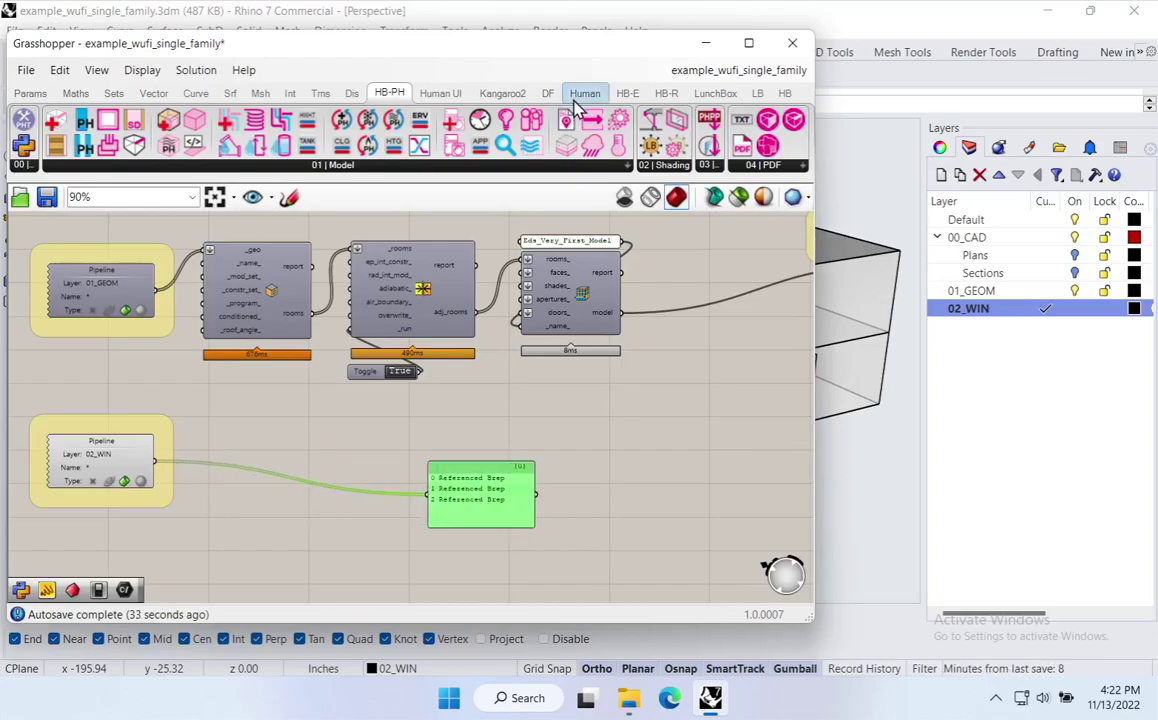
# Place an HB Aperture component between the 02_WIN pipeline and the panel.
pyautogui.click(788, 95)
pyautogui.click(199, 166)
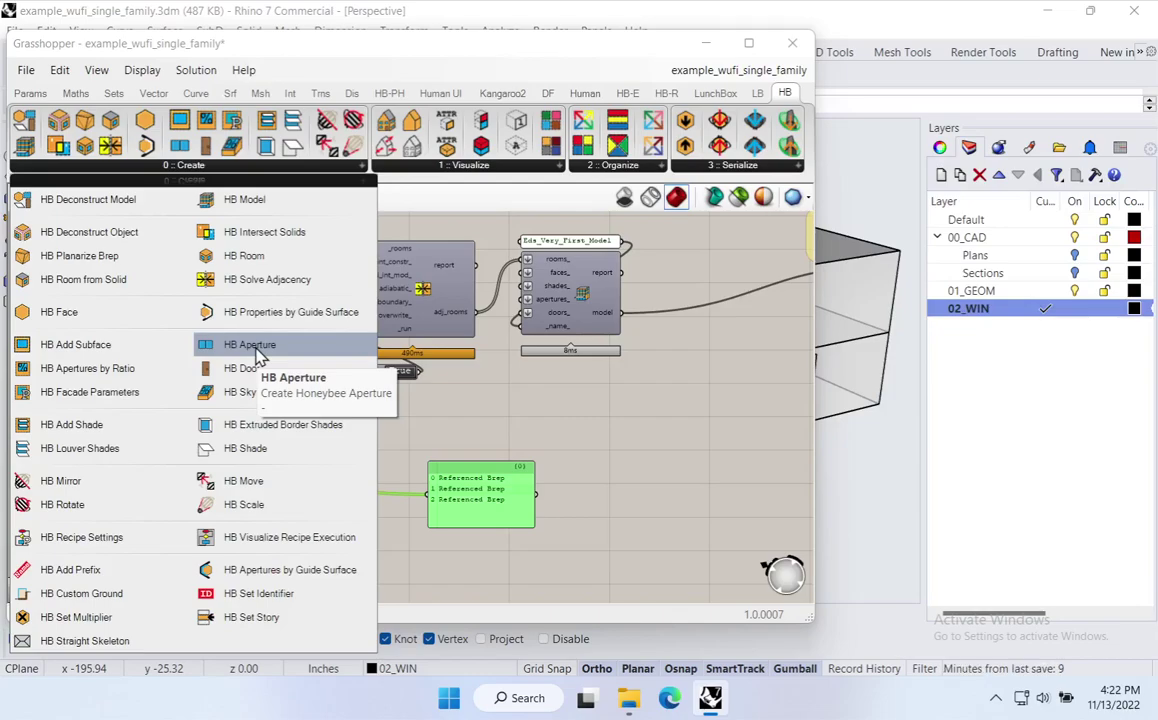
pyautogui.moveTo(258, 352); pyautogui.dragTo(305, 505)
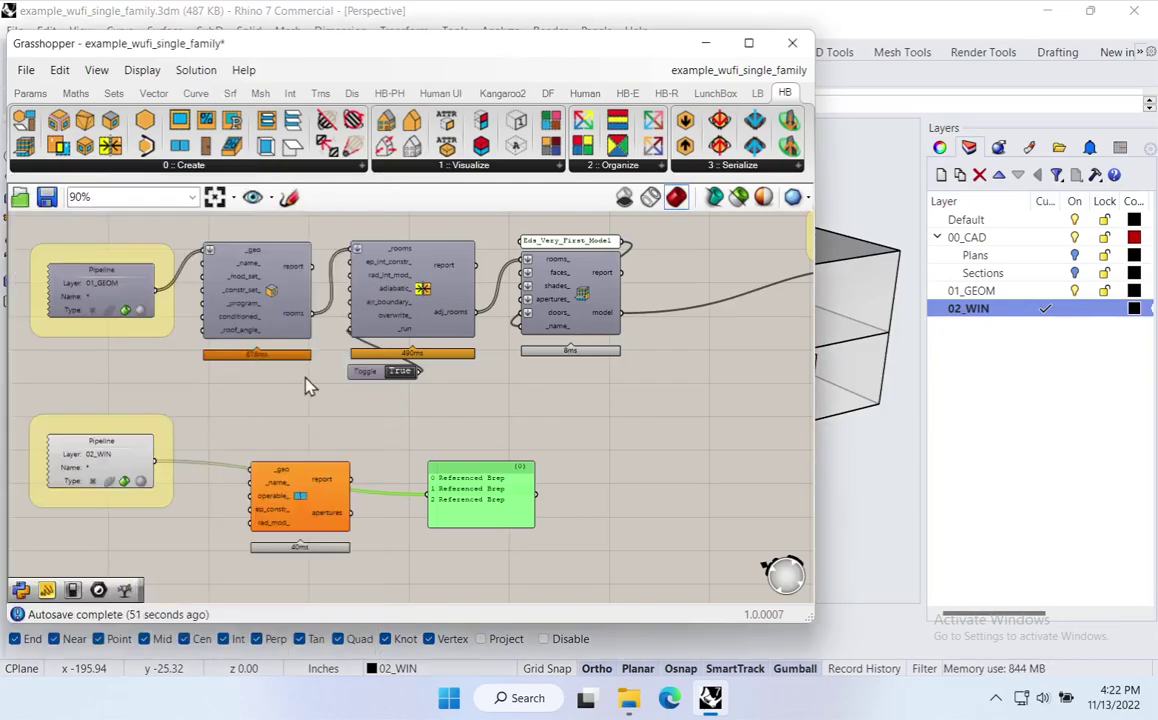
pyautogui.click(267, 168)
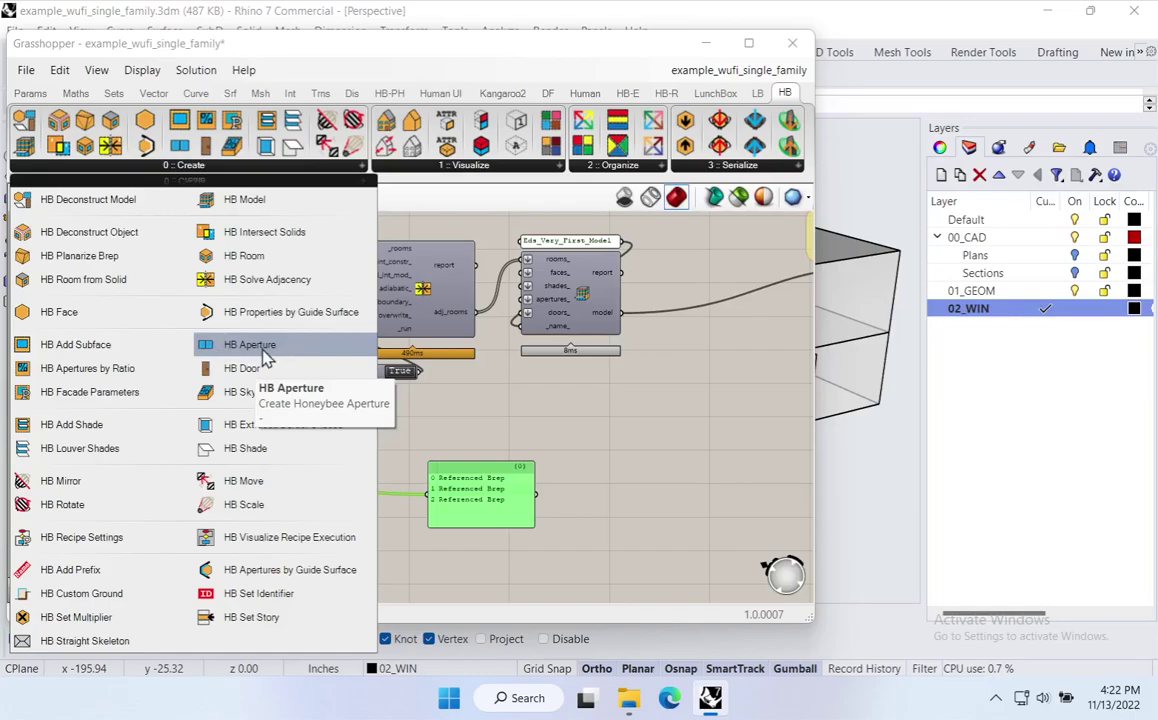
pyautogui.moveTo(243, 347); pyautogui.dragTo(300, 496)
pyautogui.click(291, 519)
# Connect the 02_WIN pipeline to HB Aperture's _geo input and its apertures output to the panel, and widen the panel.
pyautogui.scroll(3, 285, 505)
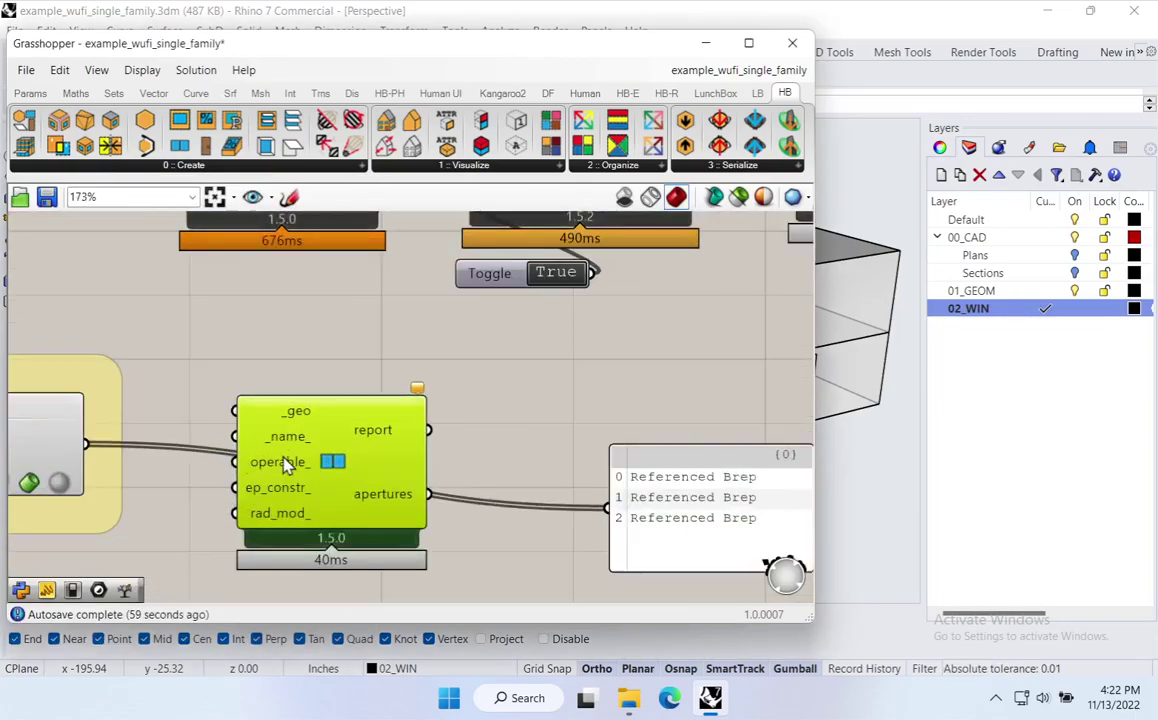
pyautogui.moveTo(88, 445); pyautogui.dragTo(236, 411)
pyautogui.moveTo(436, 509); pyautogui.dragTo(608, 508)
pyautogui.moveTo(693, 522); pyautogui.dragTo(589, 496)
pyautogui.moveTo(707, 525); pyautogui.dragTo(516, 400, button='right')
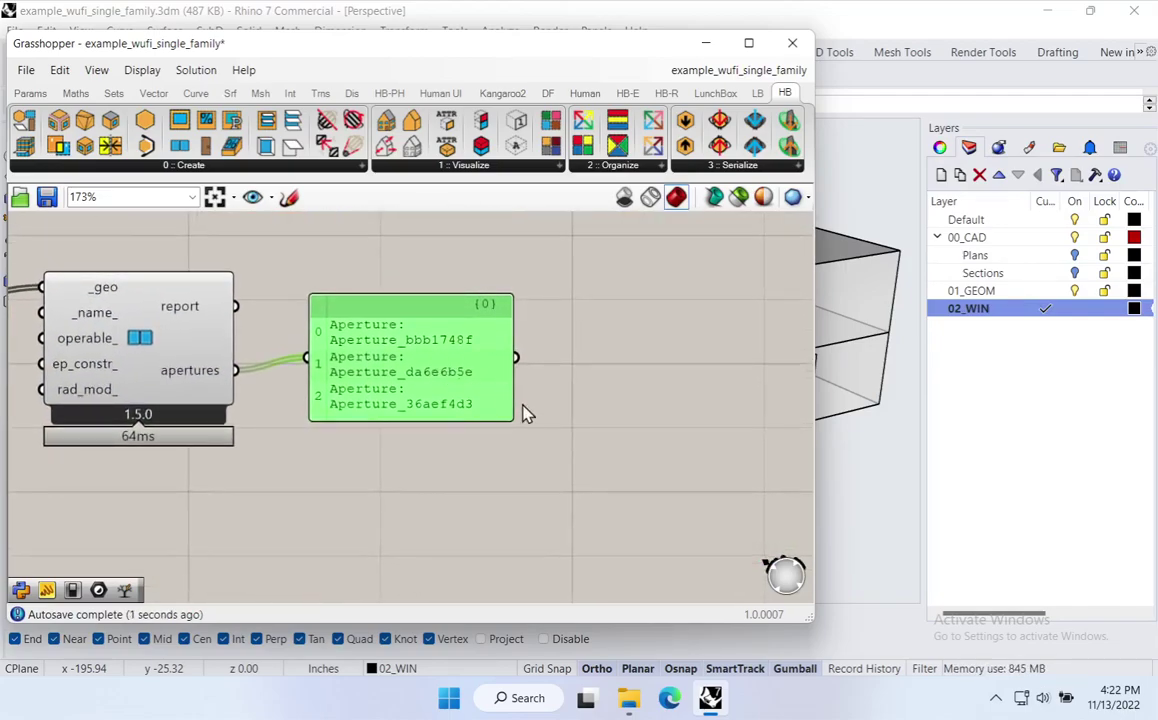
pyautogui.moveTo(508, 412); pyautogui.dragTo(731, 412)
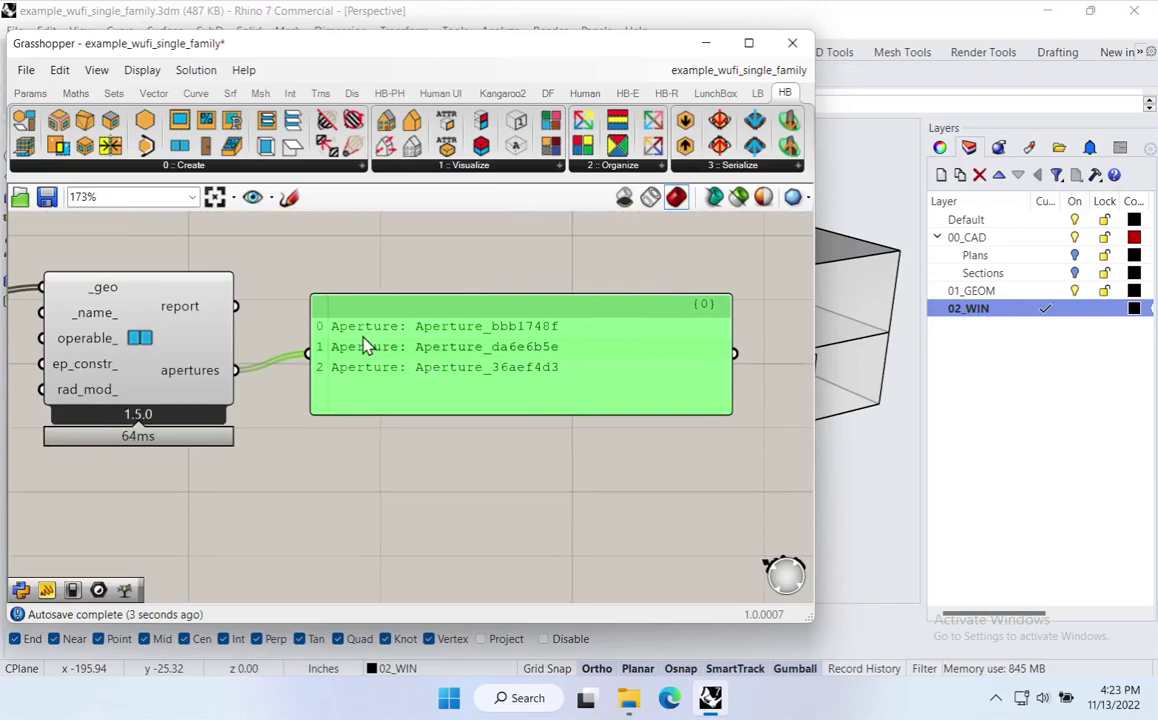
# Move HB Aperture closer to the 02_WIN pipeline and shift the panel below and to the right of it.
pyautogui.moveTo(255, 342); pyautogui.dragTo(418, 354, button='right')
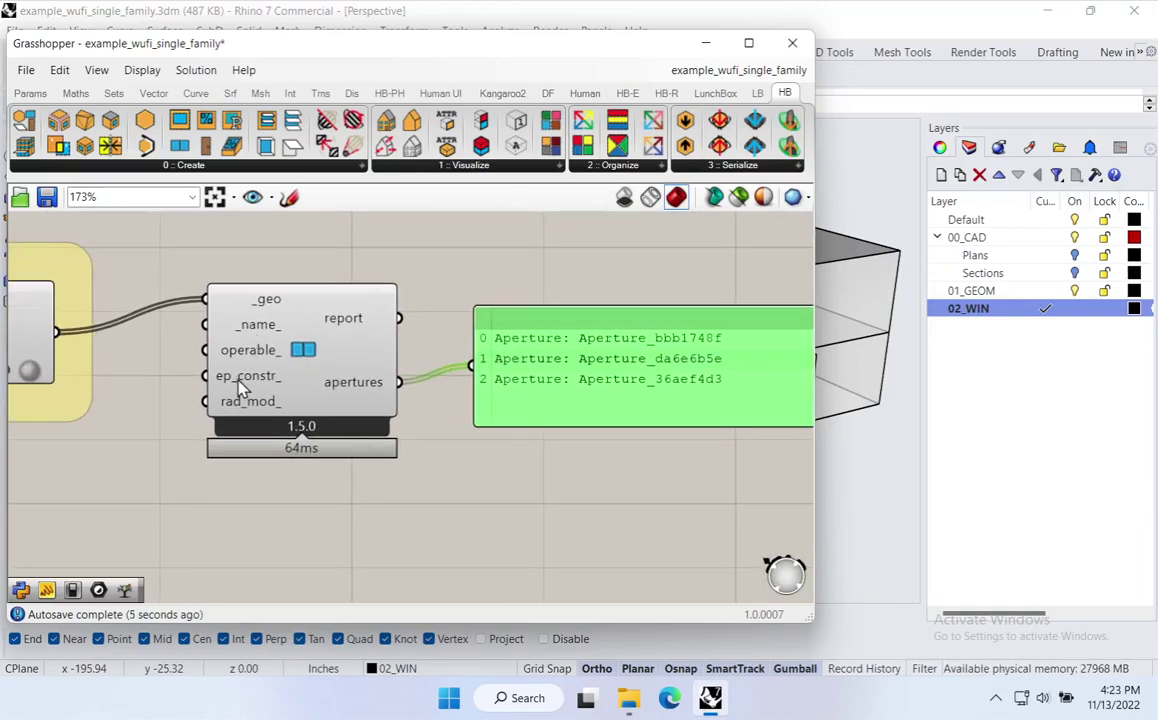
pyautogui.scroll(-4, 340, 415)
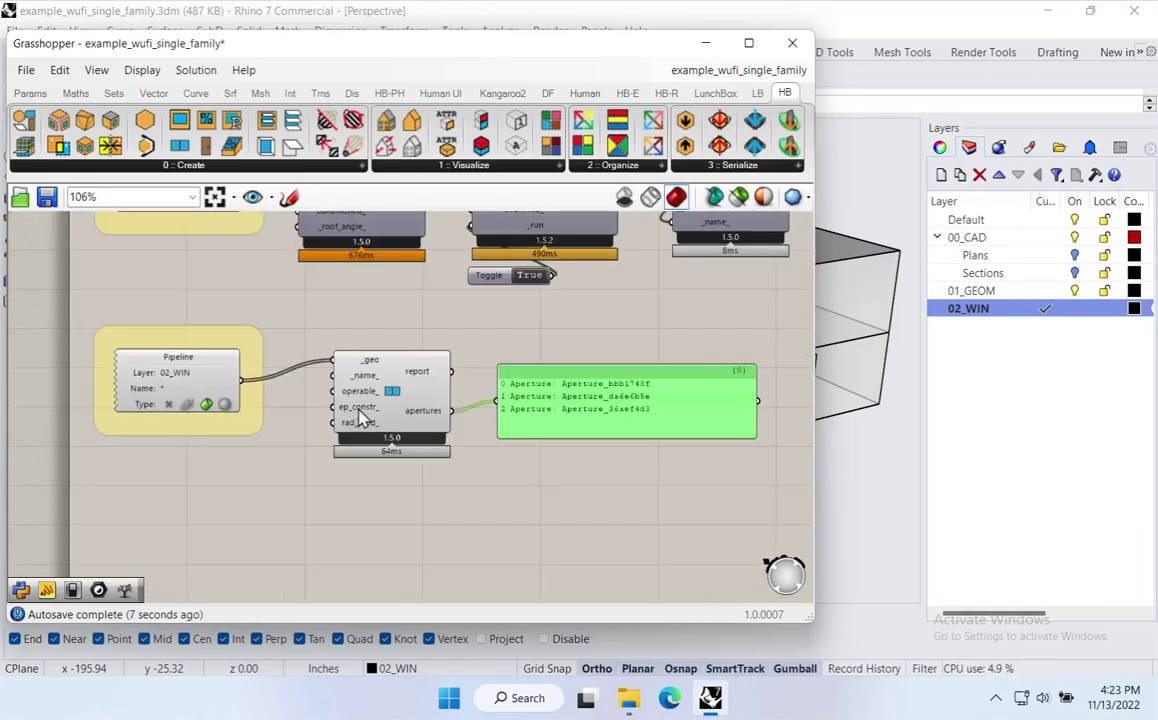
pyautogui.moveTo(421, 396); pyautogui.dragTo(396, 386)
pyautogui.moveTo(587, 420); pyautogui.dragTo(630, 534)
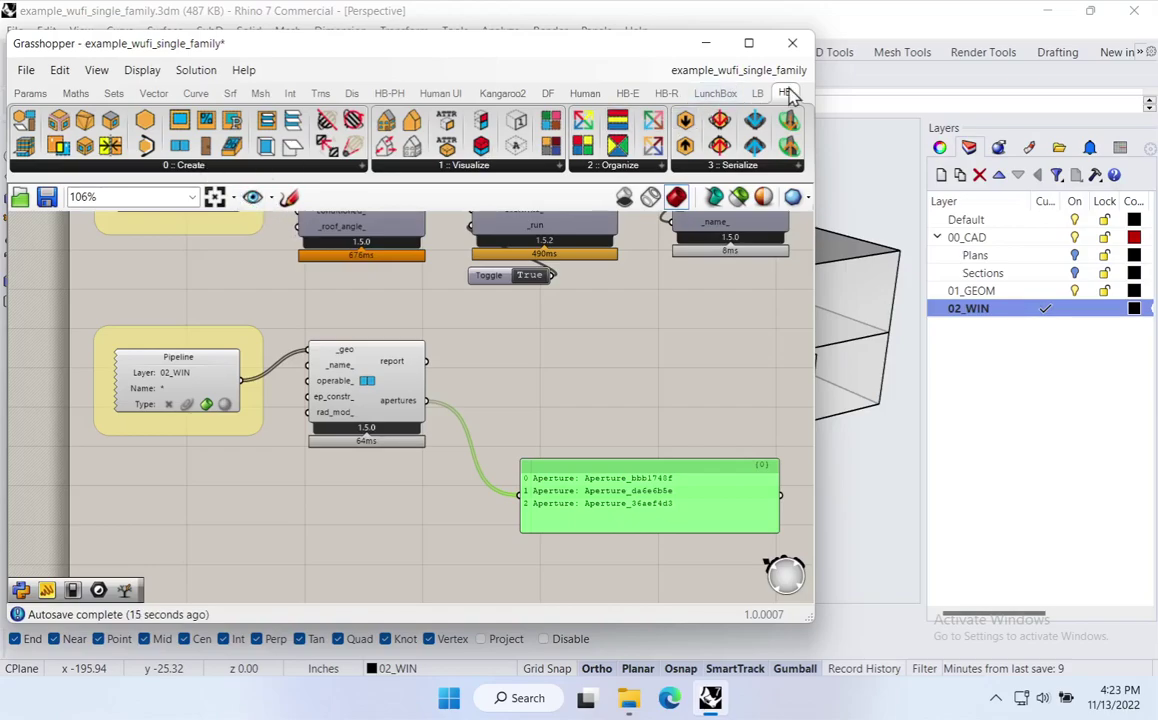
# Place an HB Add Subface component to the right of HB Aperture, below the HB Model component.
pyautogui.click(237, 166)
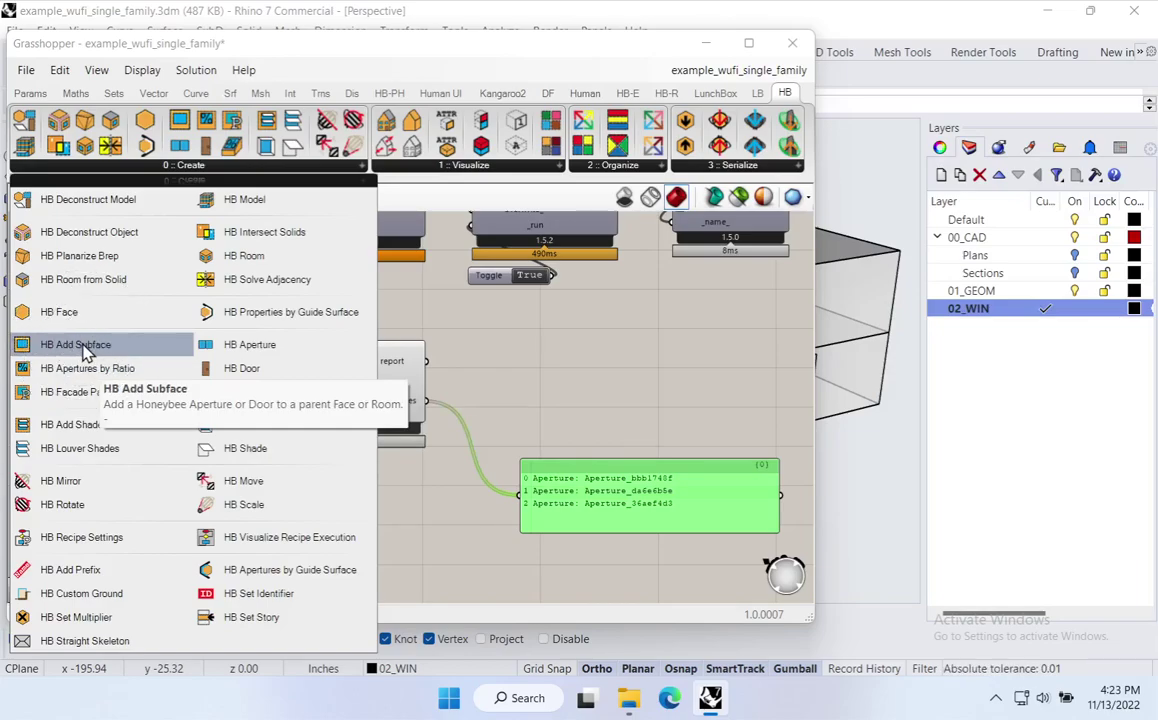
pyautogui.moveTo(85, 350); pyautogui.dragTo(703, 348)
pyautogui.moveTo(713, 341); pyautogui.dragTo(491, 400, button='right')
pyautogui.moveTo(476, 399); pyautogui.dragTo(688, 336)
pyautogui.moveTo(683, 338)
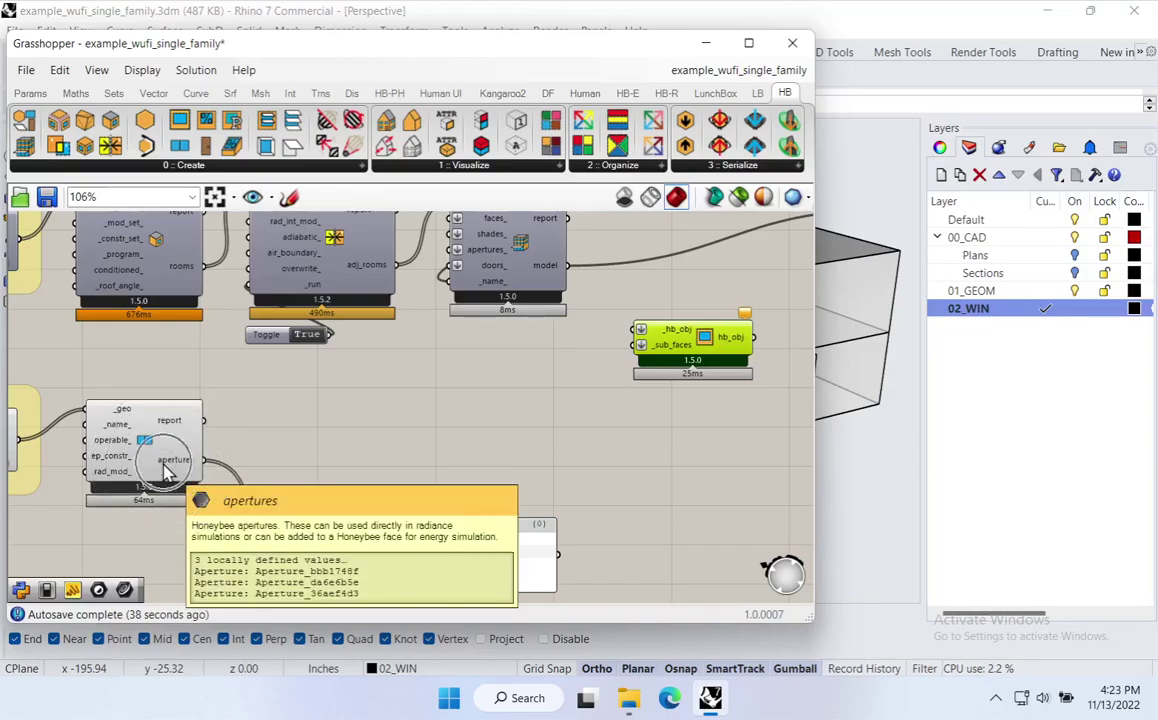
pyautogui.moveTo(672, 345); pyautogui.dragTo(432, 385)
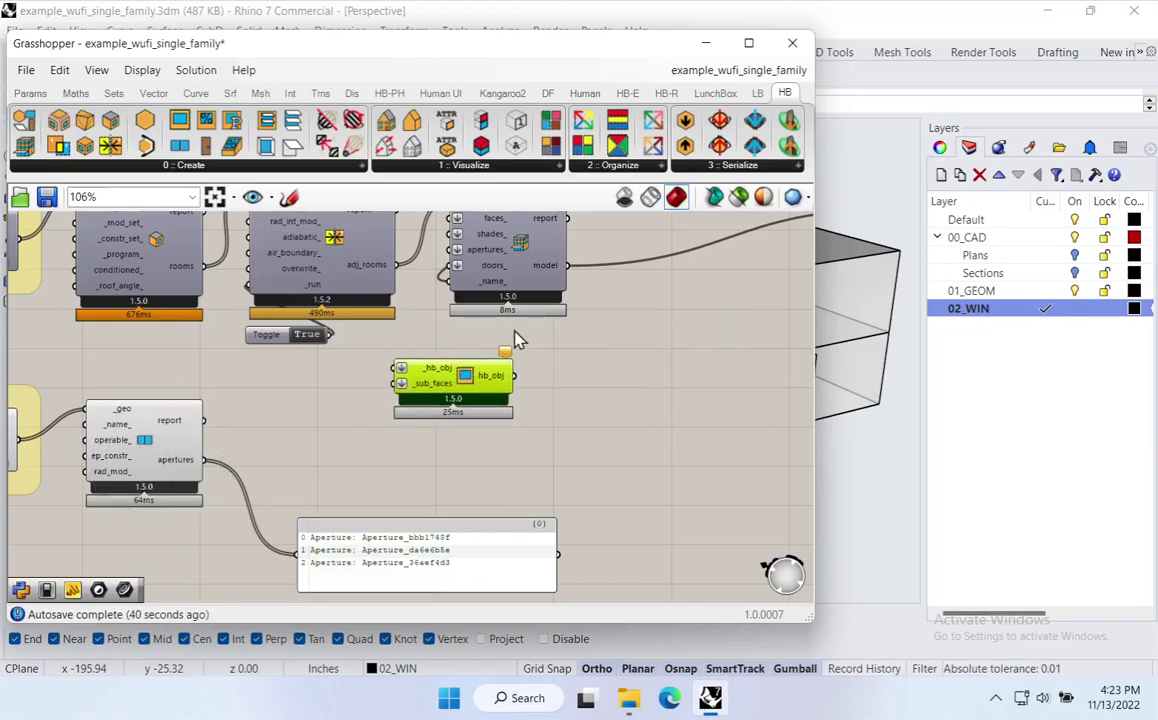
# Move the HB Model component with its name panel farther right and reposition HB Add Subface in the gap before it.
pyautogui.moveTo(514, 272); pyautogui.dragTo(420, 405, button='right')
pyautogui.moveTo(430, 226); pyautogui.dragTo(356, 418)
pyautogui.moveTo(424, 377); pyautogui.dragTo(595, 373)
pyautogui.moveTo(390, 489); pyautogui.dragTo(621, 324, button='right')
pyautogui.moveTo(607, 345); pyautogui.dragTo(641, 326)
pyautogui.moveTo(541, 239); pyautogui.dragTo(541, 305, button='right')
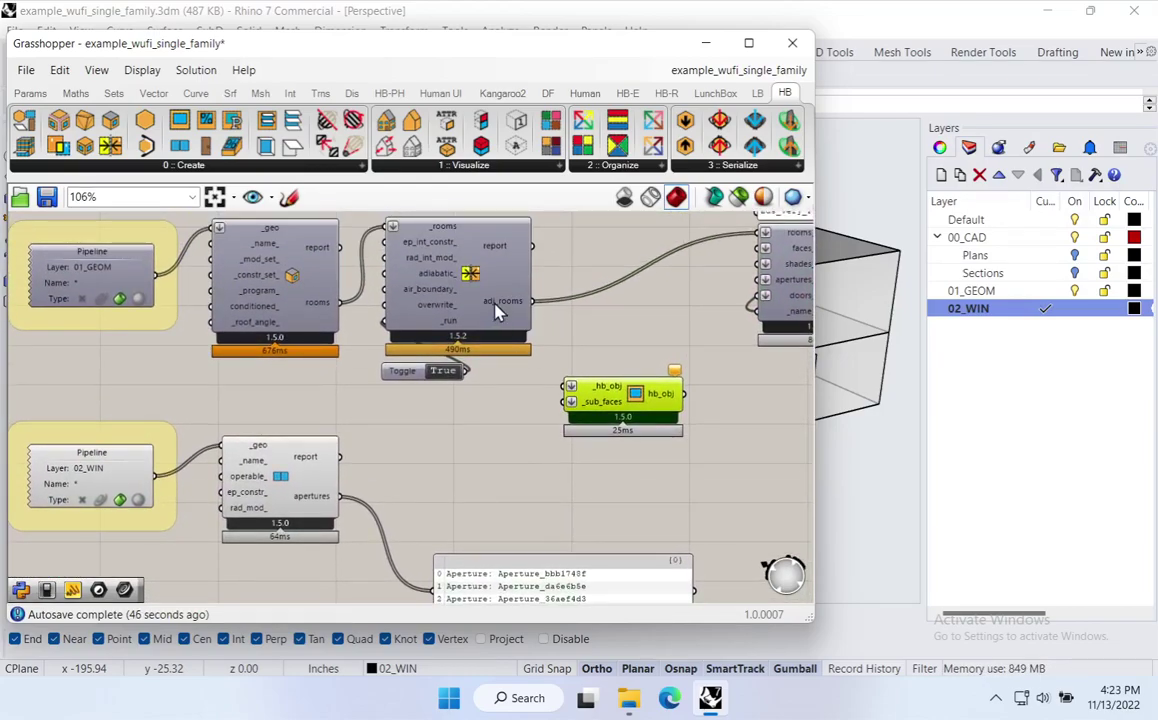
# Connect adj_rooms to HB Add Subface's _hb_obj input and HB Aperture's apertures output to its _sub_faces input.
pyautogui.moveTo(548, 322); pyautogui.dragTo(574, 386)
pyautogui.moveTo(636, 413); pyautogui.dragTo(658, 425)
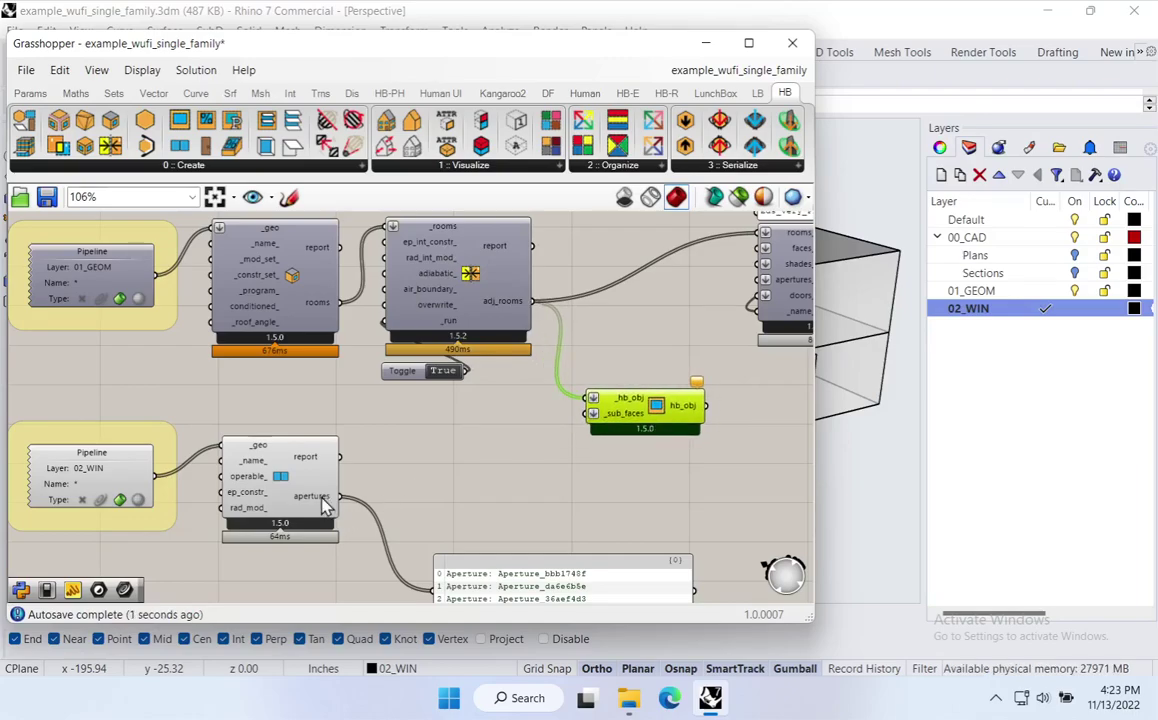
pyautogui.moveTo(339, 496); pyautogui.dragTo(644, 390)
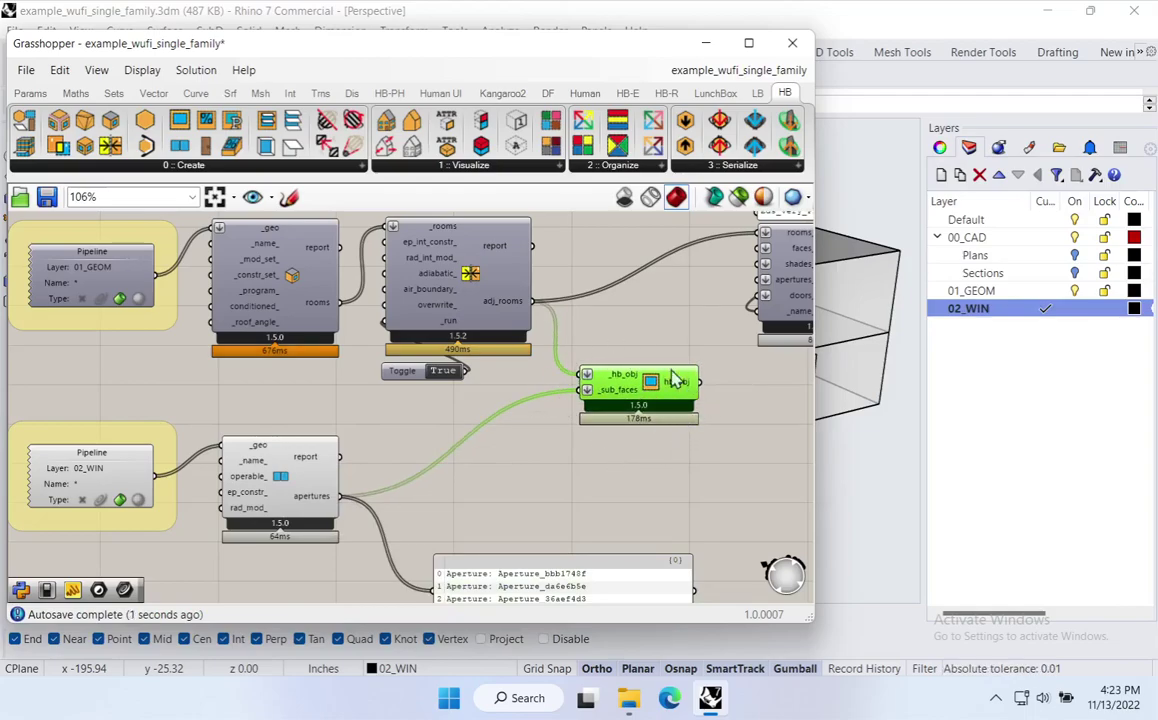
# Turn off the preview of the 02_WIN pipeline and the HB Aperture component.
pyautogui.moveTo(450, 501); pyautogui.dragTo(101, 440)
pyautogui.rightClick(101, 383)
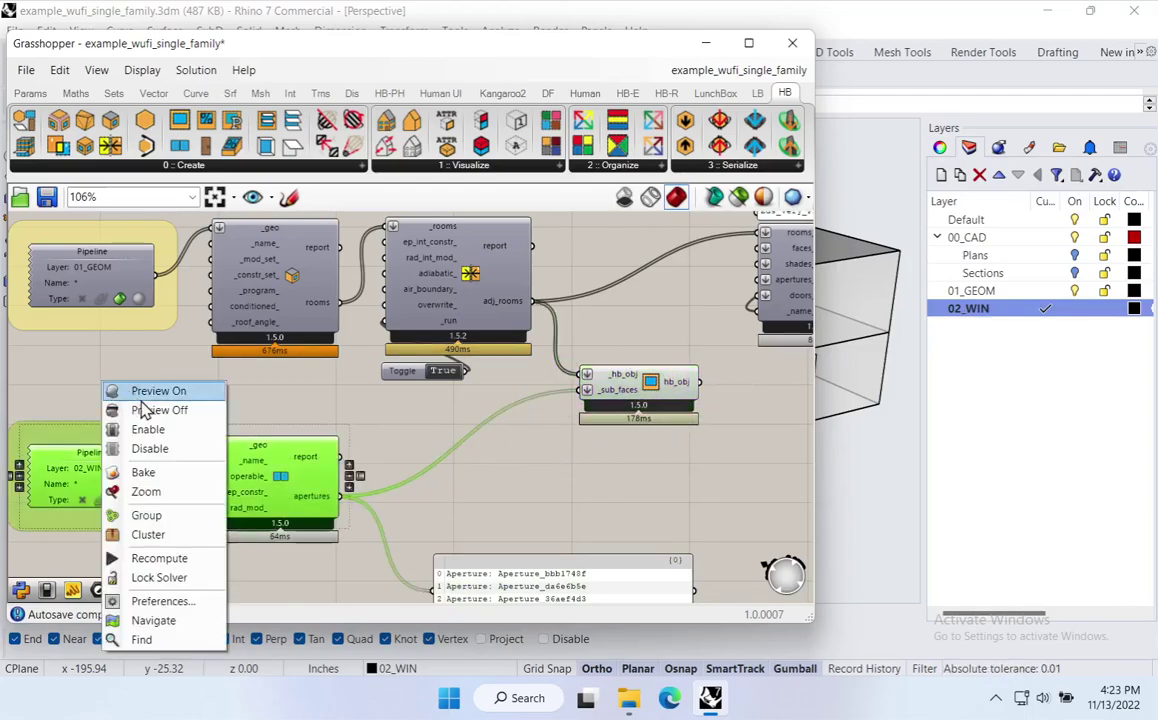
pyautogui.click(150, 408)
pyautogui.click(590, 517)
# Select the HB Add Subface component and narrow the Grasshopper window to uncover the house in the Rhino viewport.
pyautogui.moveTo(706, 466); pyautogui.dragTo(494, 449, button='right')
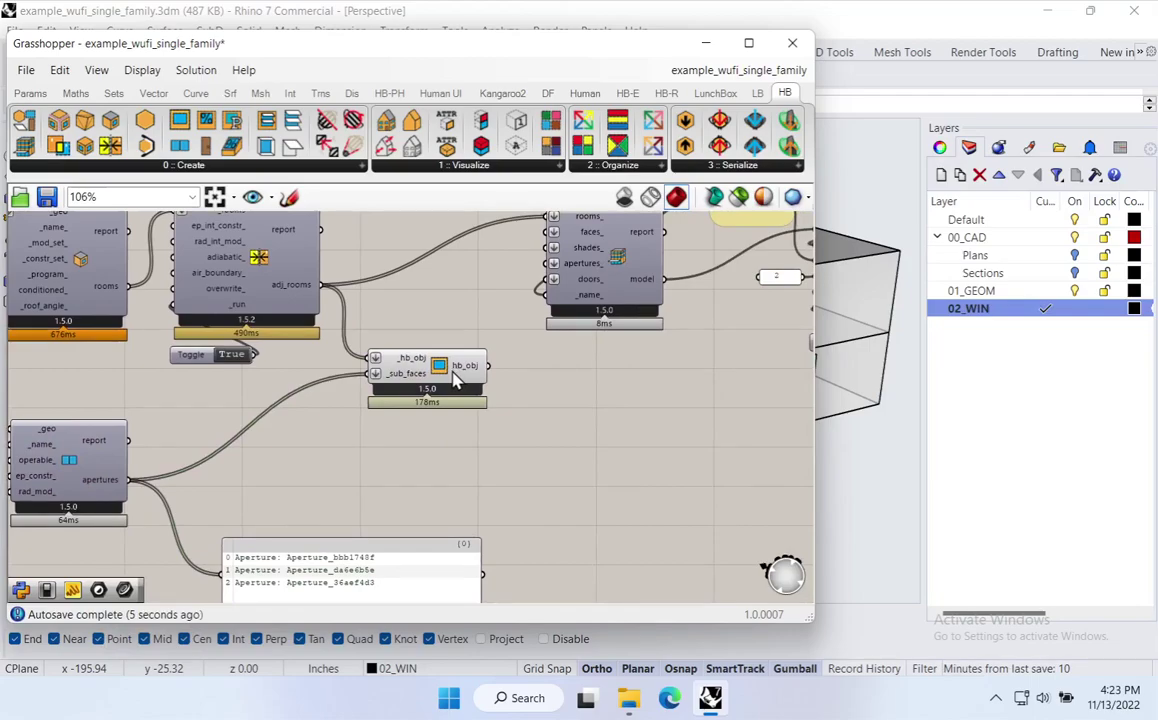
pyautogui.click(453, 378)
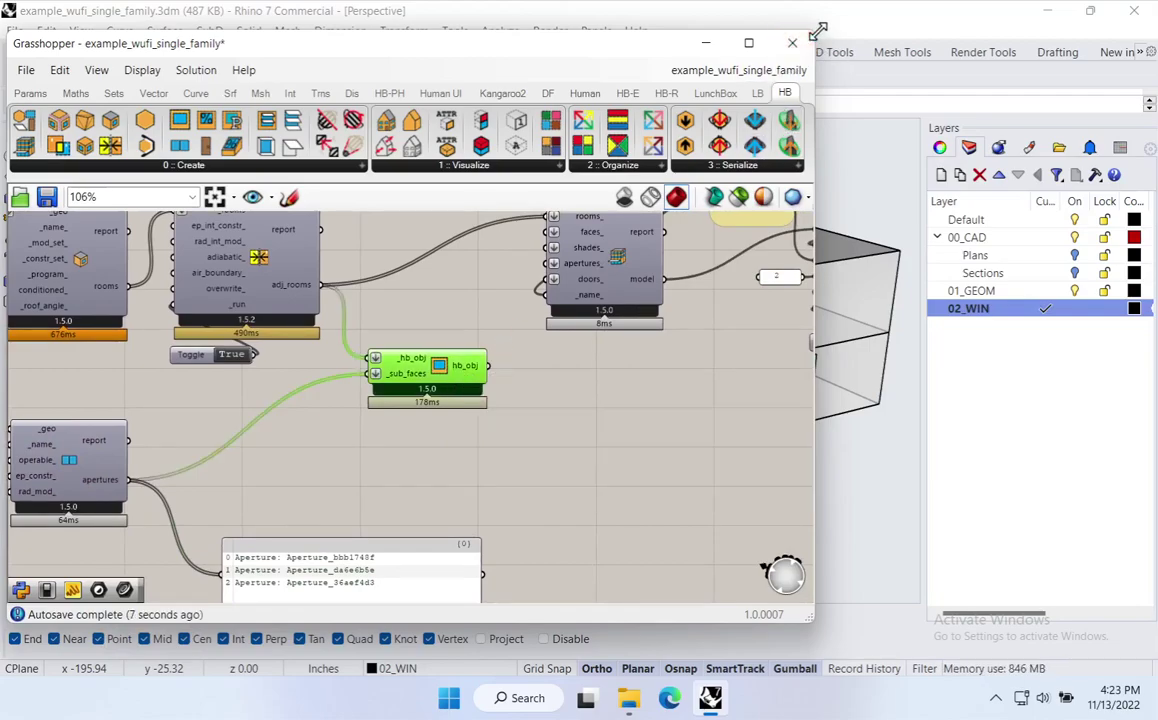
pyautogui.moveTo(814, 31); pyautogui.dragTo(570, 7)
pyautogui.moveTo(487, 325); pyautogui.dragTo(269, 344, button='right')
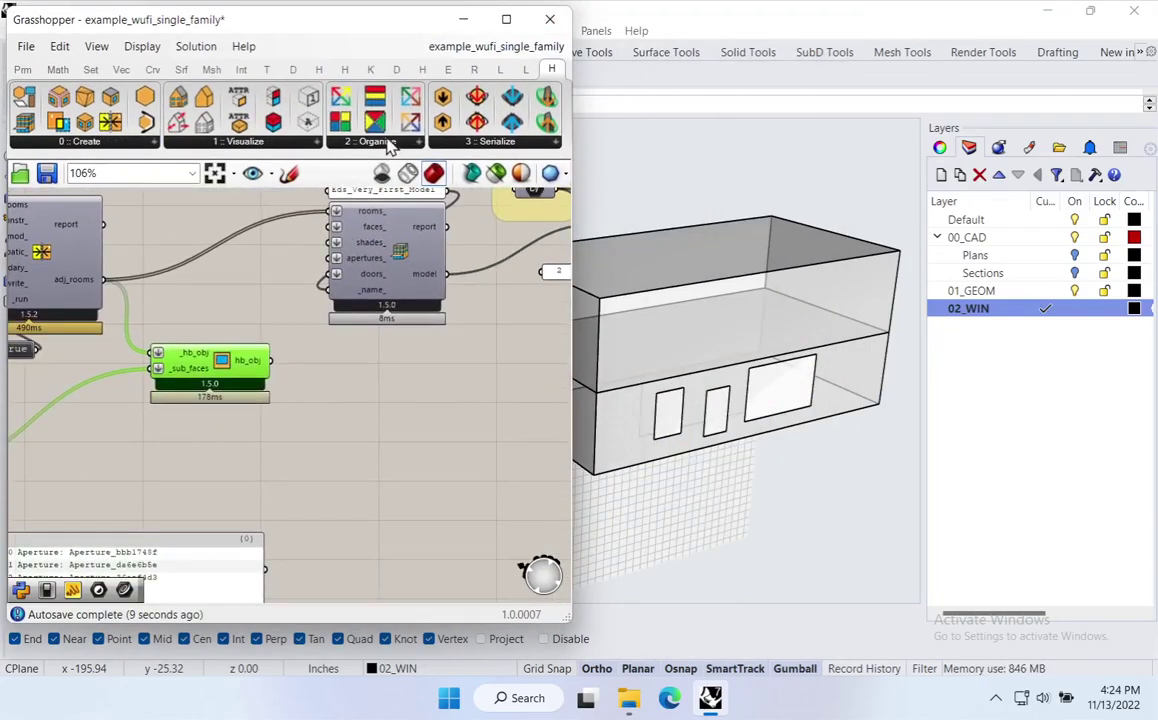
# Place another Honeybee component below HB Model and connect HB Add Subface's hb_obj output to it.
pyautogui.click(390, 145)
pyautogui.moveTo(445, 315); pyautogui.dragTo(422, 494)
pyautogui.moveTo(270, 361); pyautogui.dragTo(349, 485)
pyautogui.scroll(-5, 412, 395)
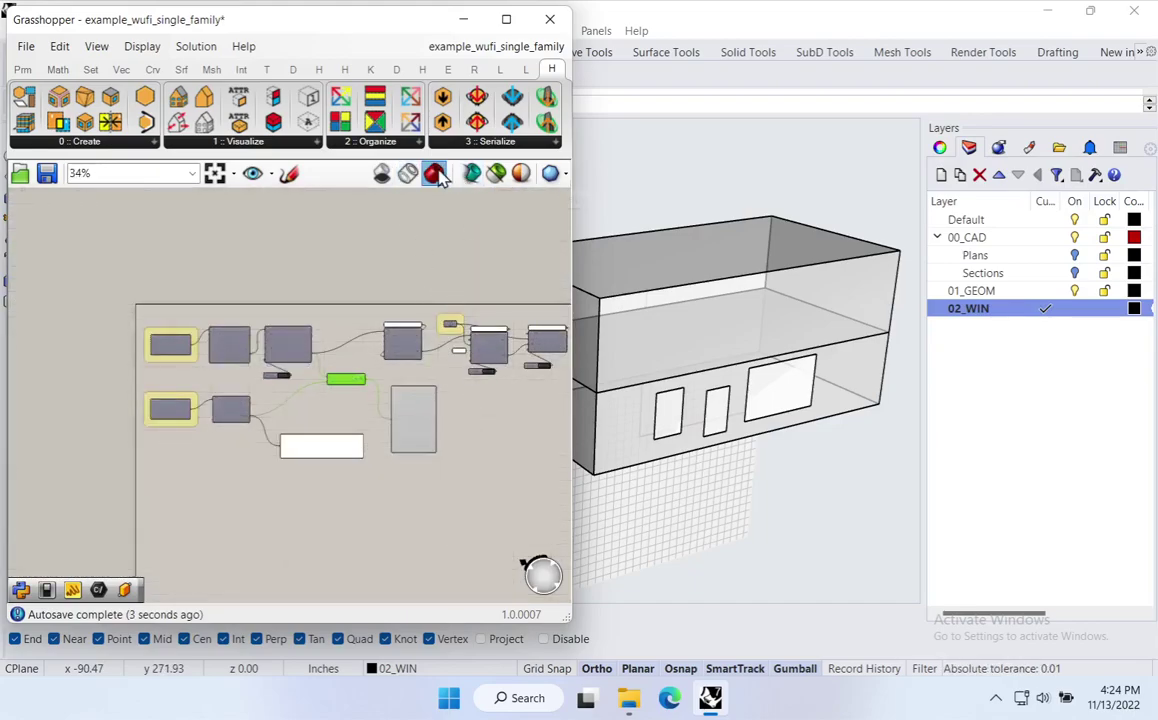
# Move the Grasshopper window clear of the viewport title and switch the Perspective viewport to Wireframe display.
pyautogui.click(719, 196)
pyautogui.moveTo(405, 7); pyautogui.dragTo(400, 142)
pyautogui.click(168, 127)
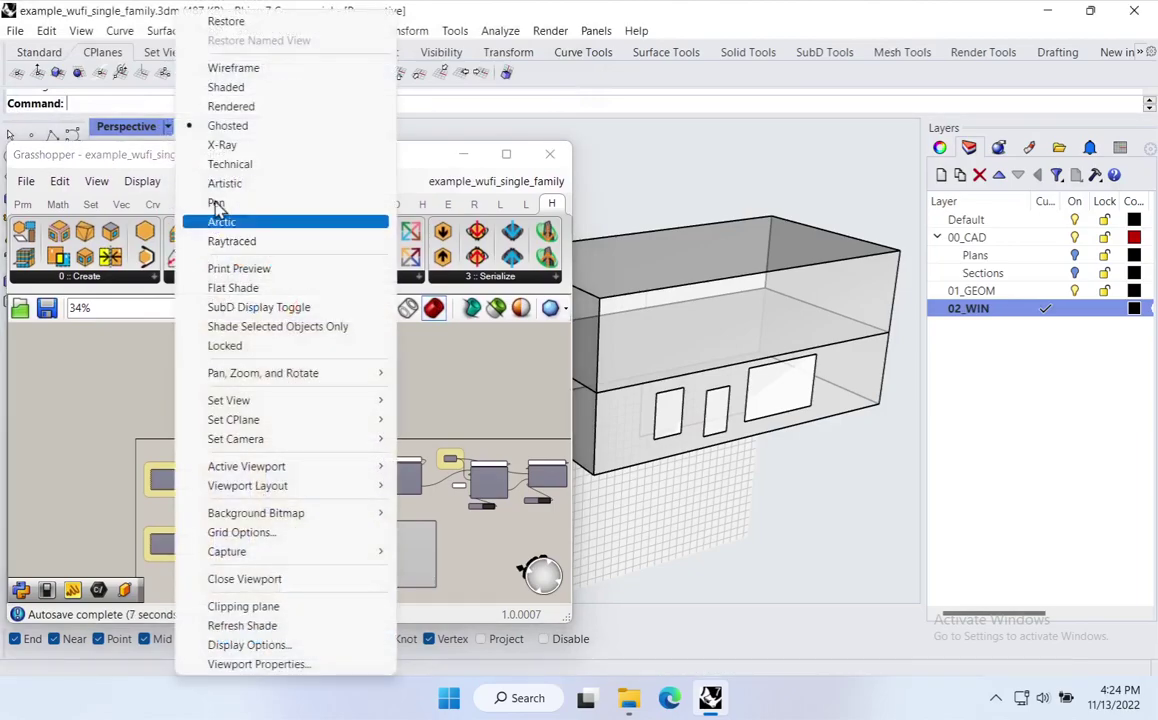
pyautogui.click(245, 67)
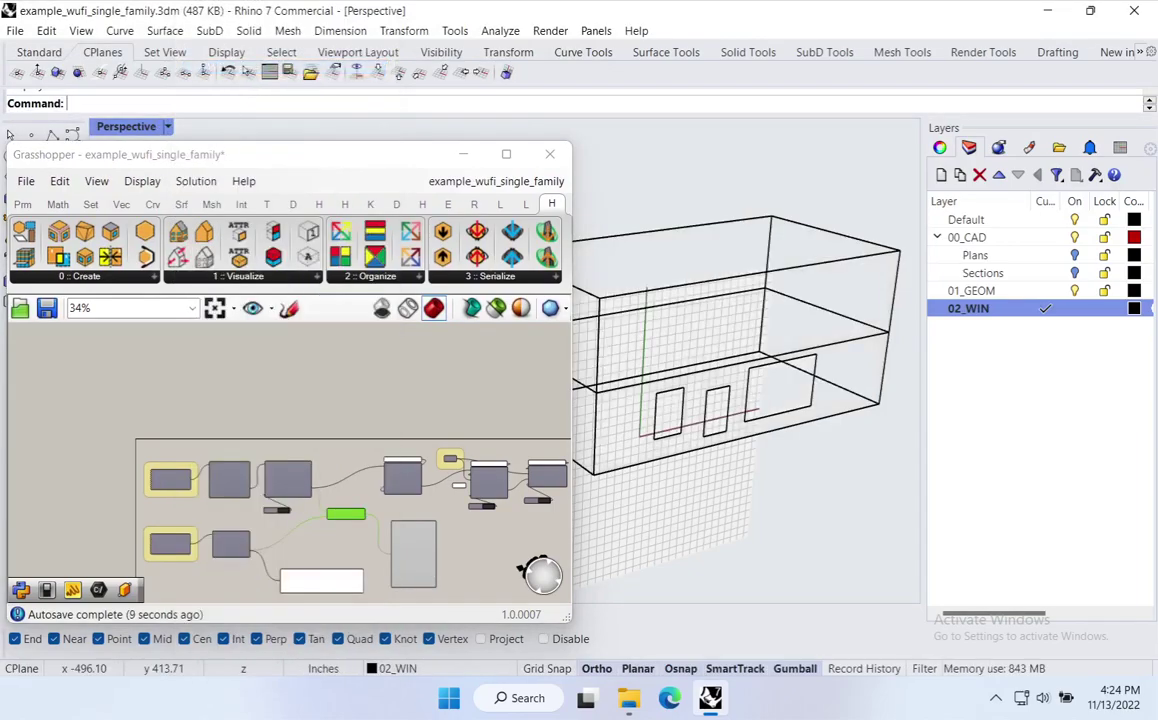
pyautogui.click(255, 399)
# Replace the face-sorting component after HB Add Subface with HB Visualize by Type and connect hb_obj to its _hb_objs input.
pyautogui.scroll(4, 466, 535)
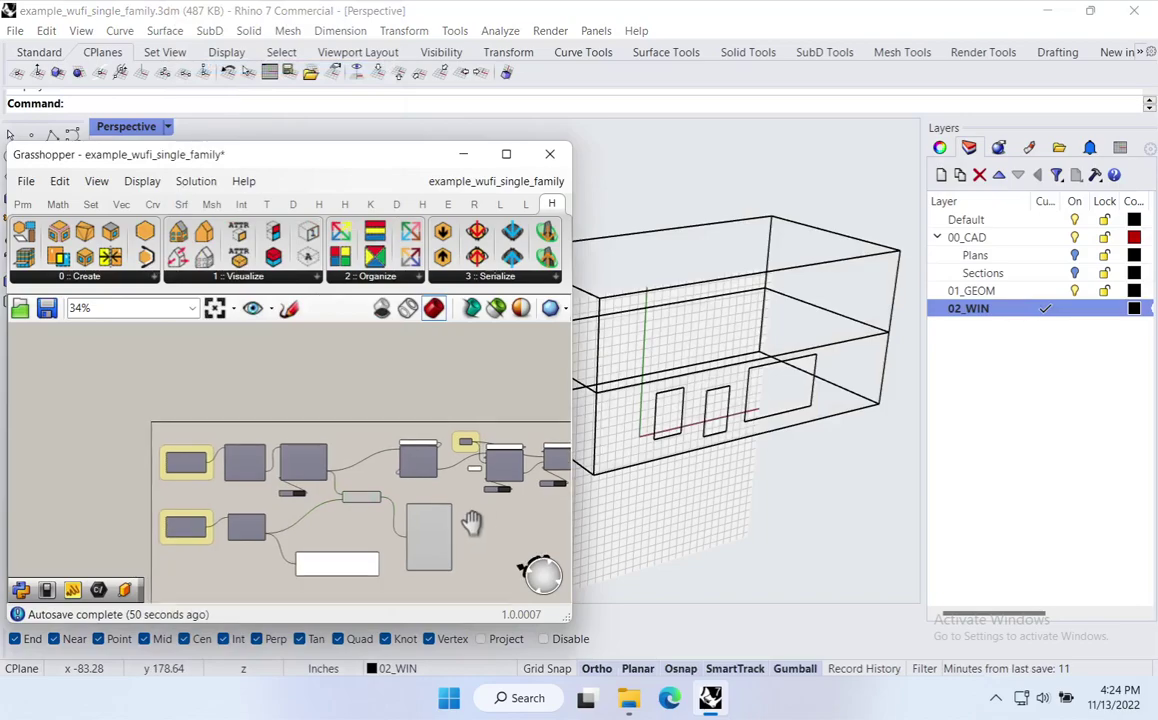
pyautogui.click(421, 500)
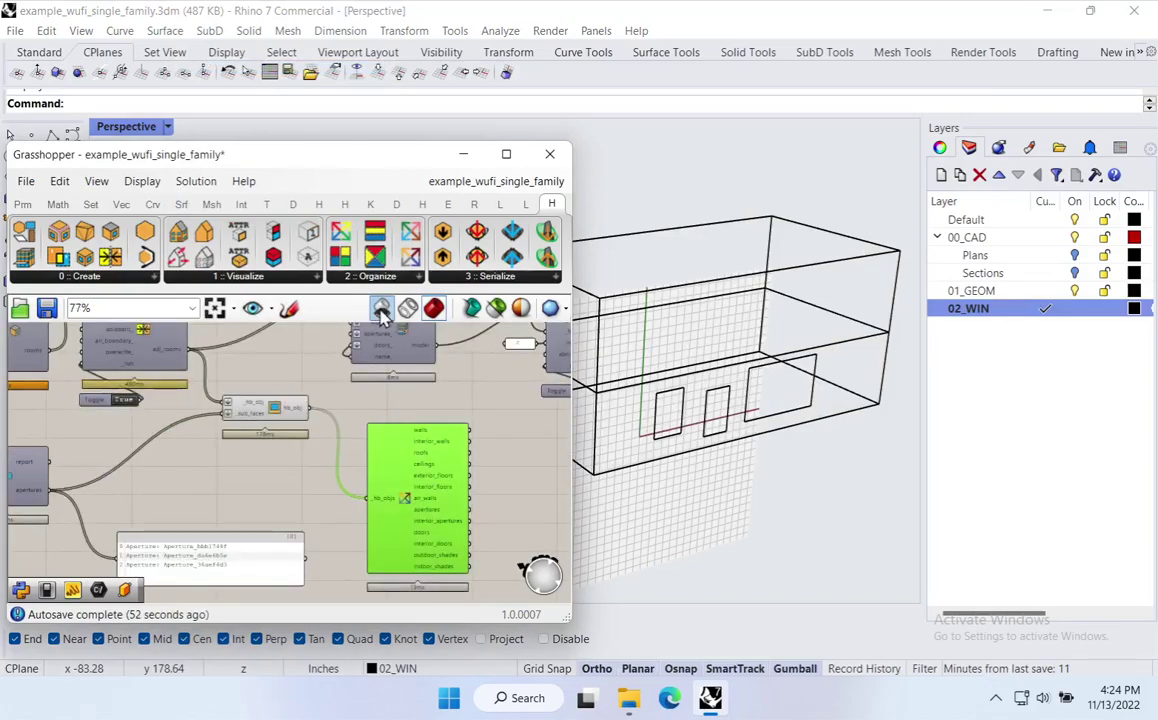
pyautogui.click(272, 276)
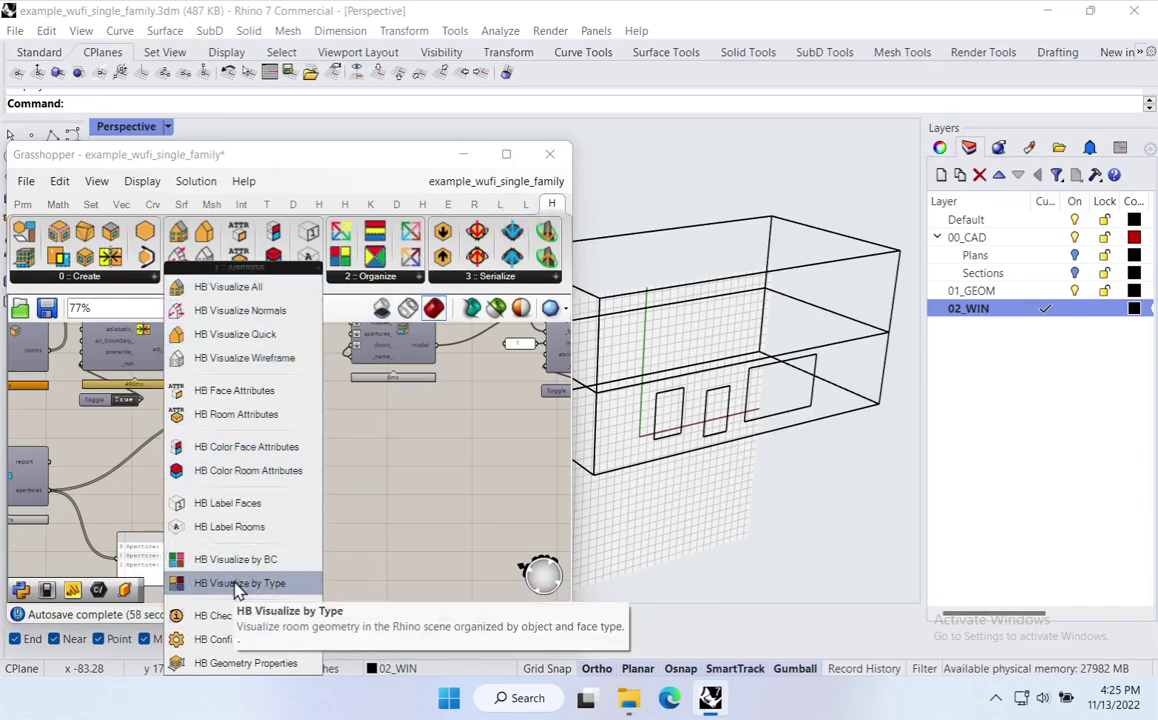
pyautogui.moveTo(255, 583); pyautogui.dragTo(265, 410)
pyautogui.moveTo(417, 484); pyautogui.dragTo(418, 490)
pyautogui.moveTo(309, 407); pyautogui.dragTo(410, 473)
pyautogui.moveTo(703, 436); pyautogui.dragTo(680, 285, button='right')
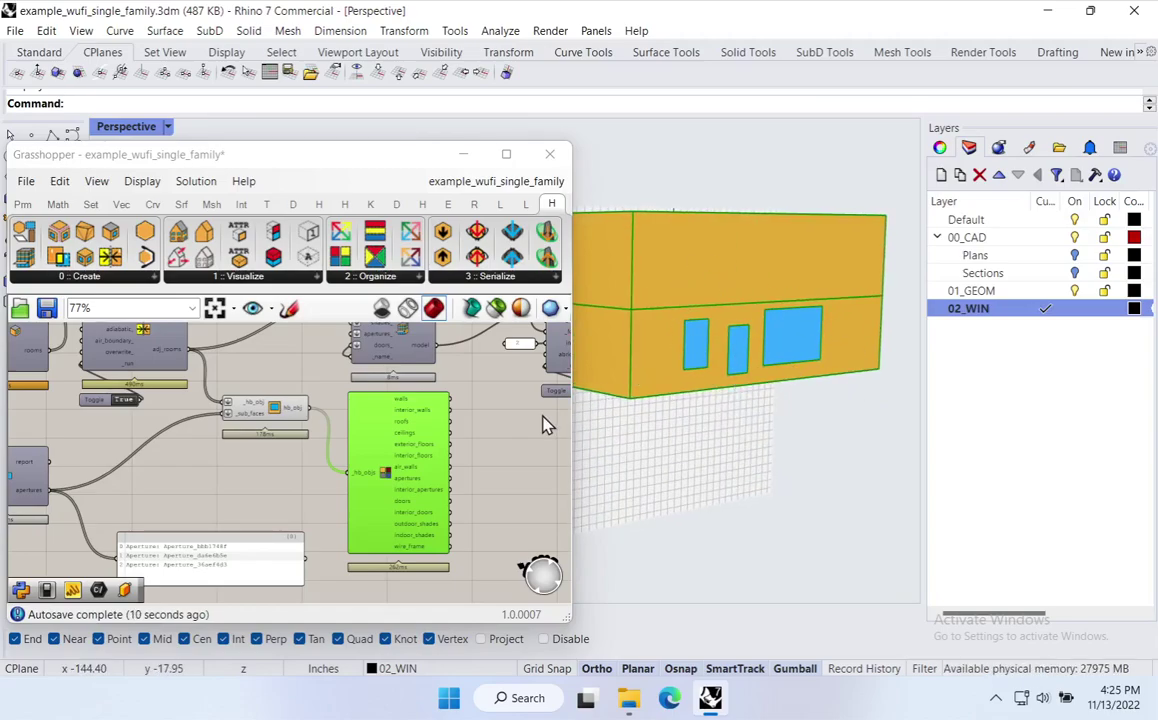
pyautogui.scroll(-3, 543, 424)
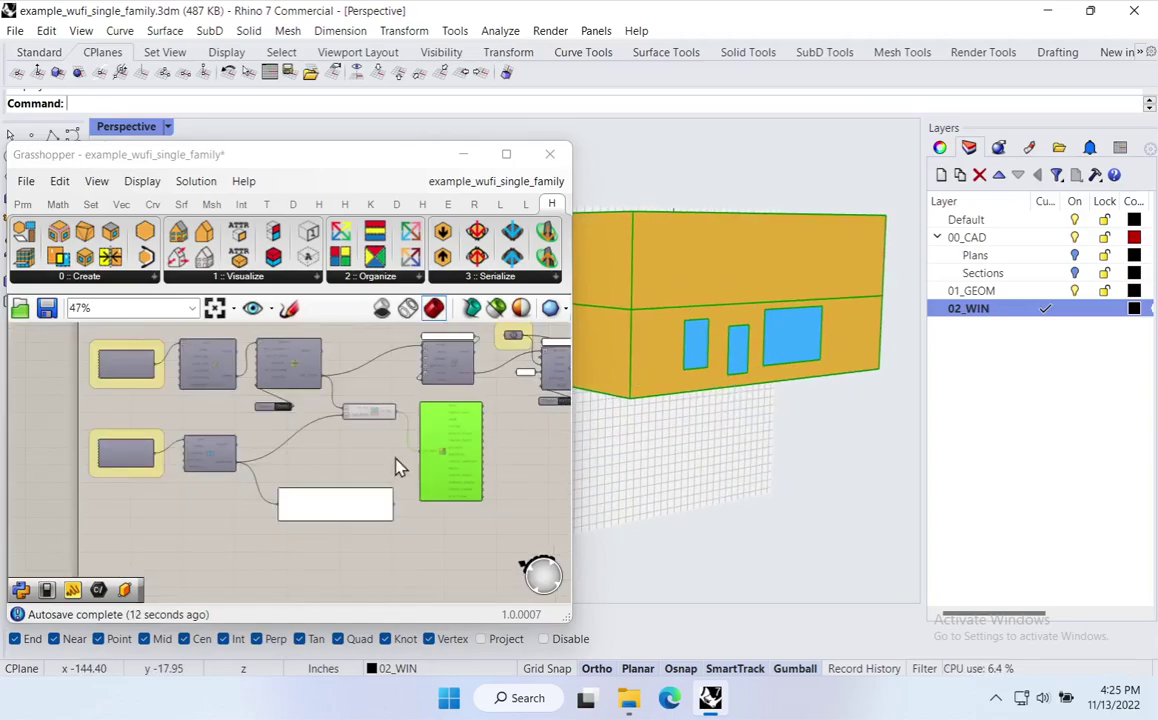
# Connect HB Add Subface's hb_obj output to the rooms_ input of the HB Model component.
pyautogui.click(383, 407)
pyautogui.moveTo(396, 429); pyautogui.dragTo(318, 462, button='right')
pyautogui.scroll(5, 293, 463)
pyautogui.moveTo(335, 396); pyautogui.dragTo(306, 462, button='right')
pyautogui.moveTo(309, 470); pyautogui.dragTo(388, 336)
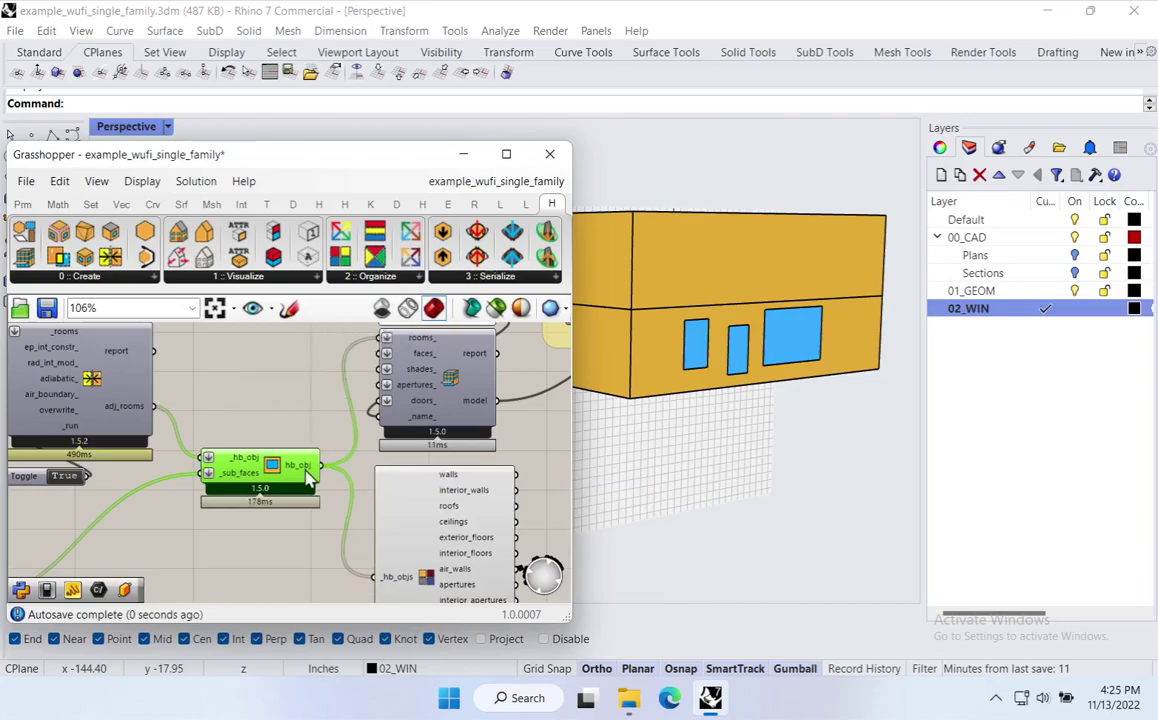
# Delete the HB Visualize by Type component and the panel that lists the apertures.
pyautogui.scroll(-4, 336, 478)
pyautogui.click(370, 446)
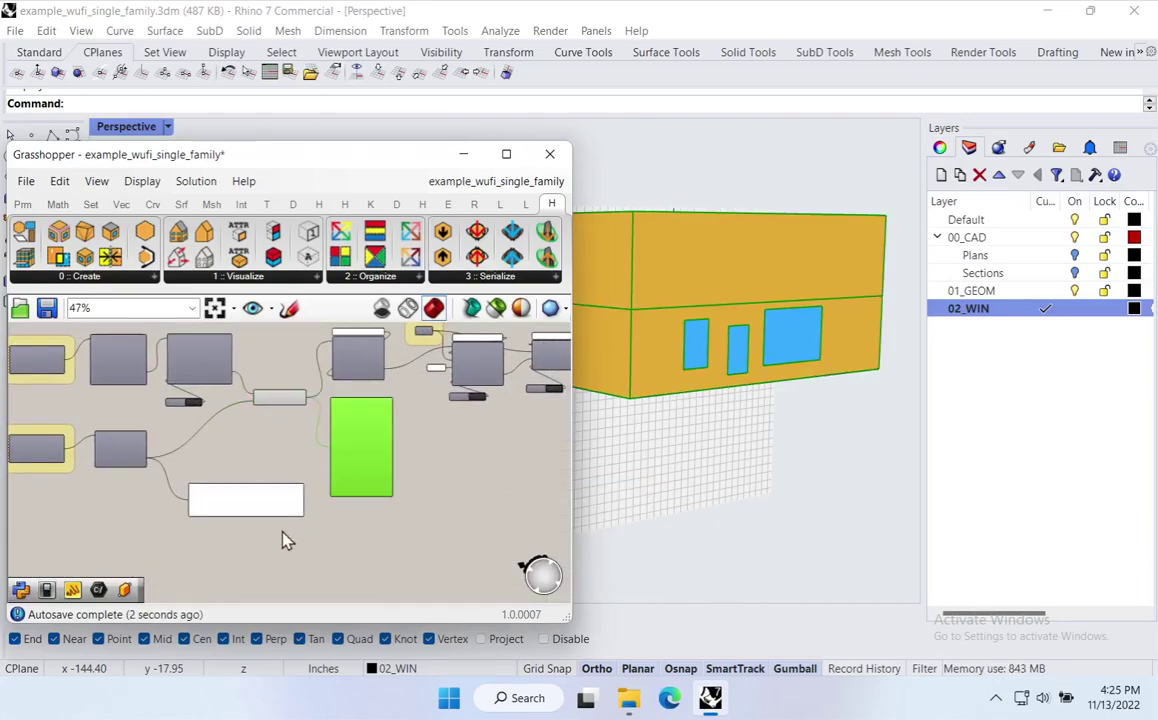
pyautogui.click(256, 501)
pyautogui.press('Delete')
# Turn off the preview of the HB Add Subface component and deselect it.
pyautogui.click(279, 397)
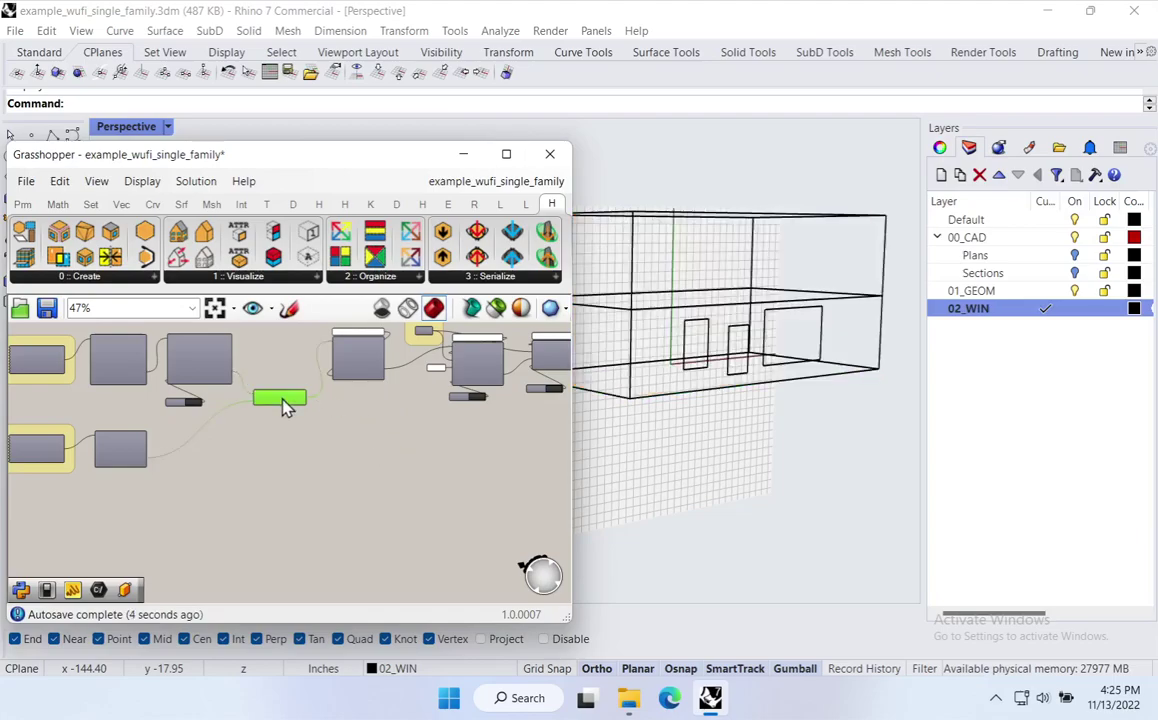
pyautogui.rightClick(300, 398)
pyautogui.click(303, 390)
pyautogui.moveTo(362, 398); pyautogui.dragTo(252, 450, button='right')
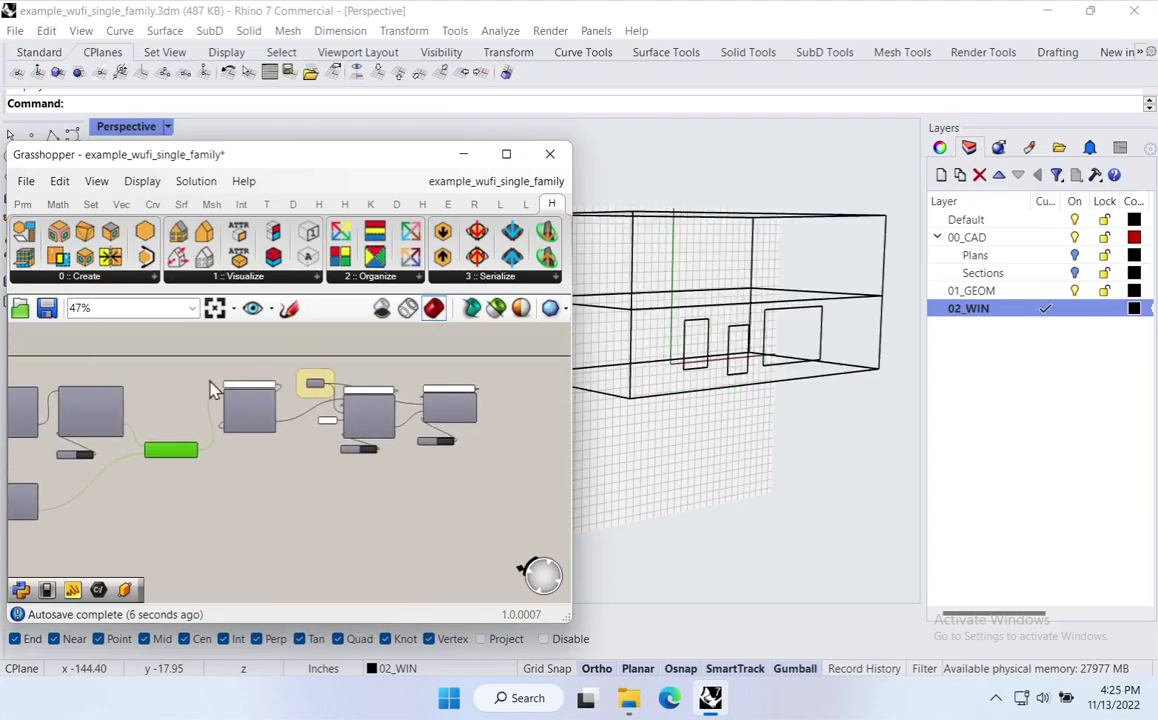
pyautogui.click(240, 529)
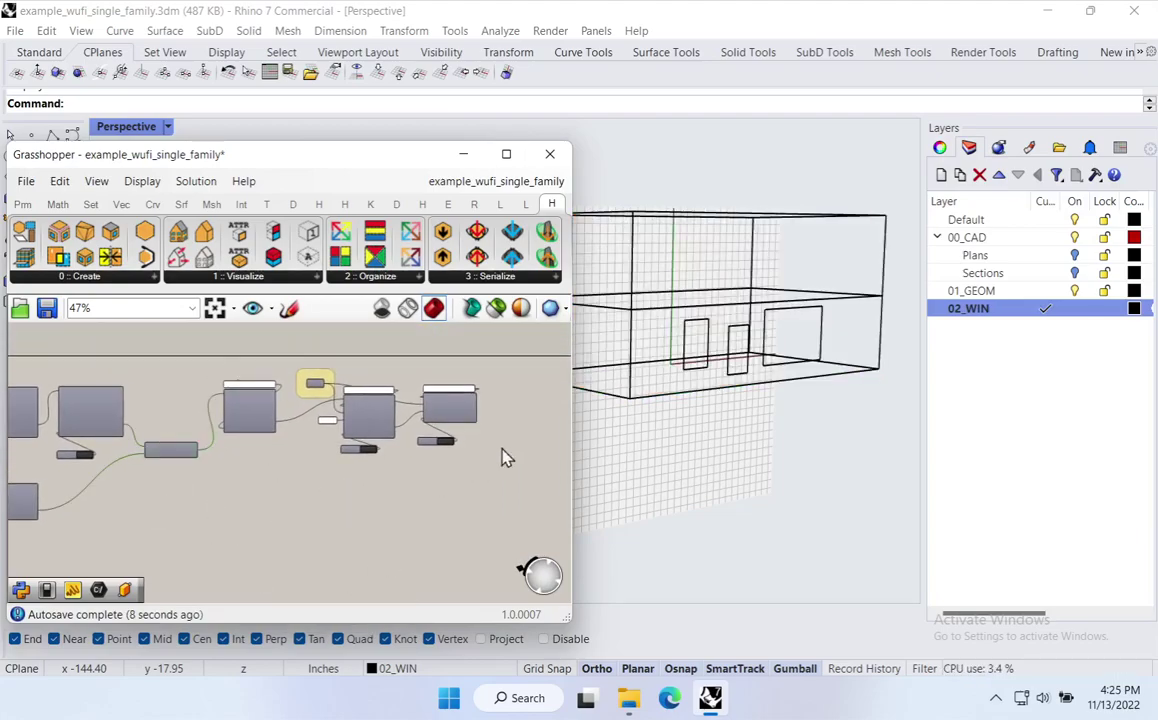
# Set the toggles of the HBJSON and WUFI XML writer components to True to export both files.
pyautogui.scroll(5, 477, 469)
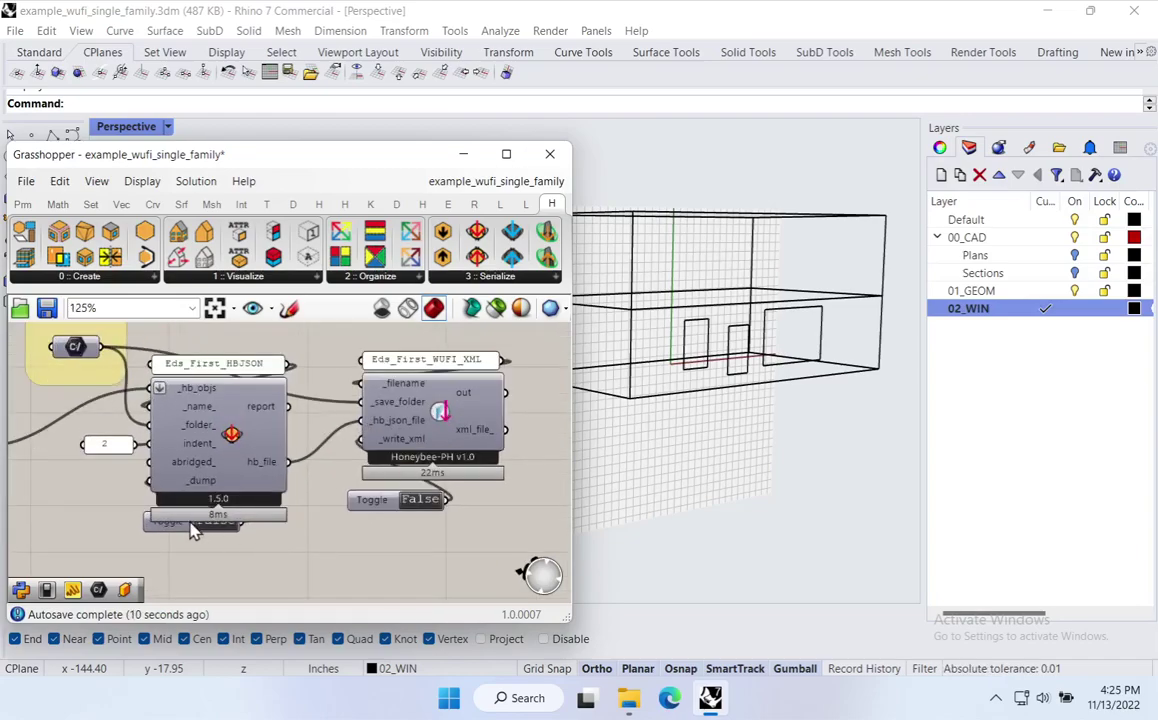
pyautogui.moveTo(193, 530); pyautogui.dragTo(209, 553)
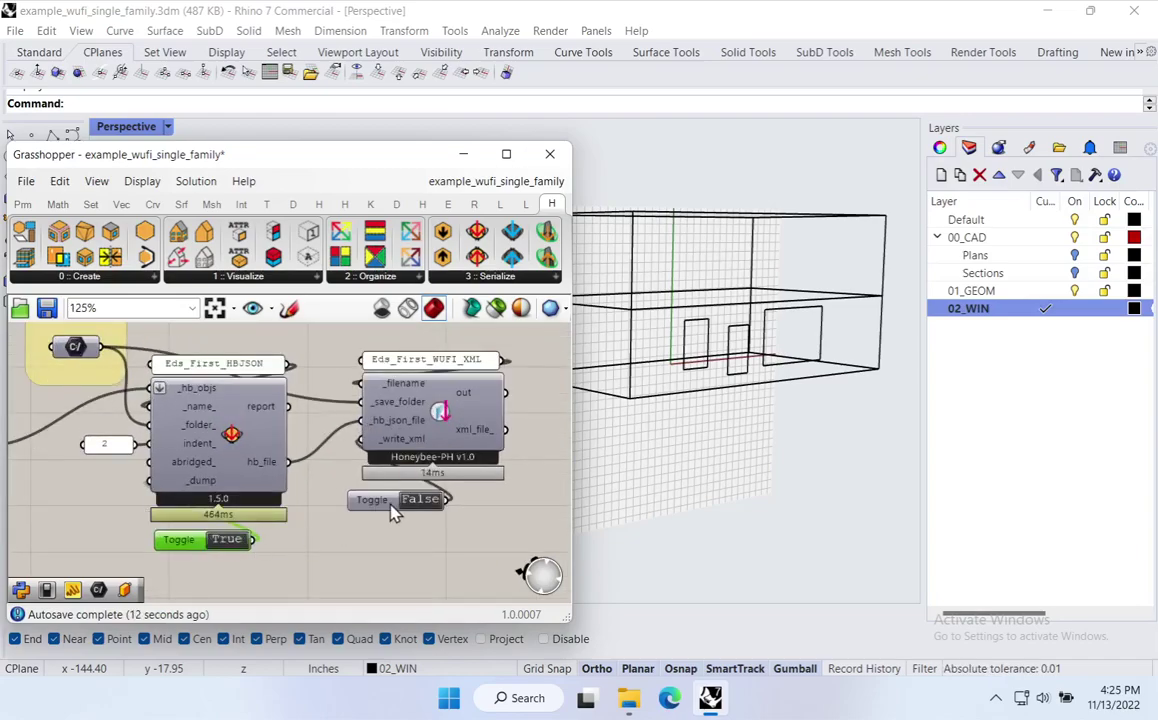
pyautogui.moveTo(390, 504); pyautogui.dragTo(388, 512)
pyautogui.doubleClick(423, 511)
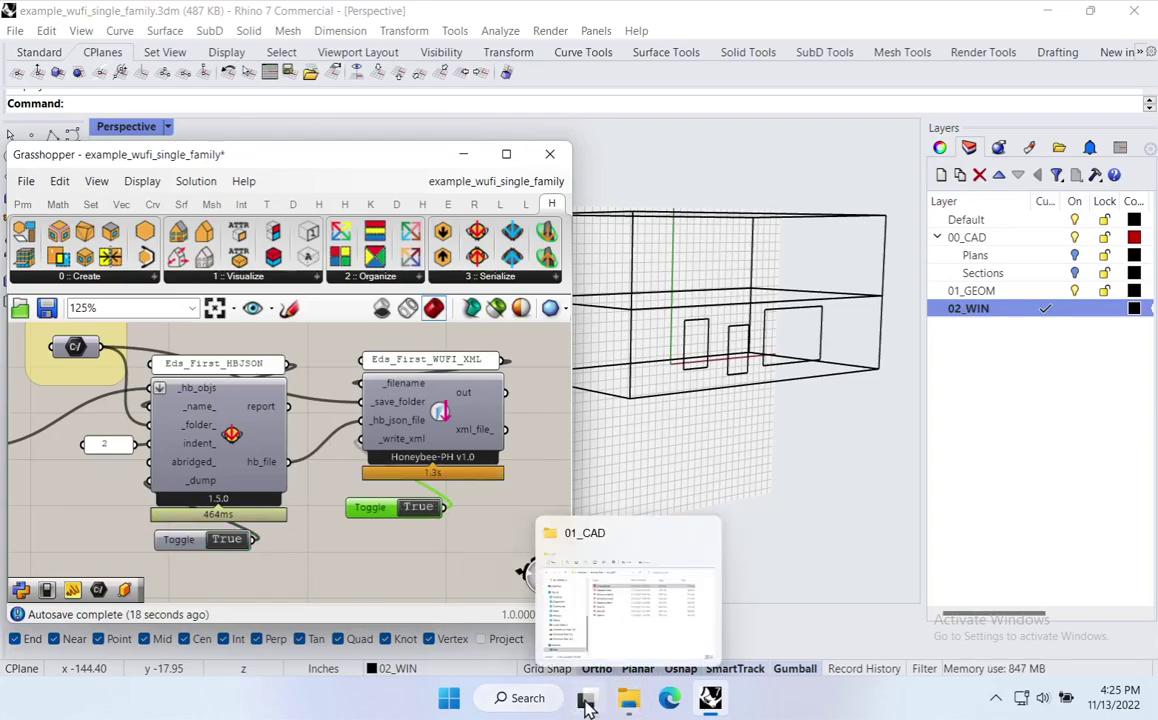
# Switch to WUFI Passive and open the XML project Eds_First_WUFI_XML_11_13_16_25_44 from the Desktop, accepting SI values.
pyautogui.click(449, 698)
pyautogui.click(357, 361)
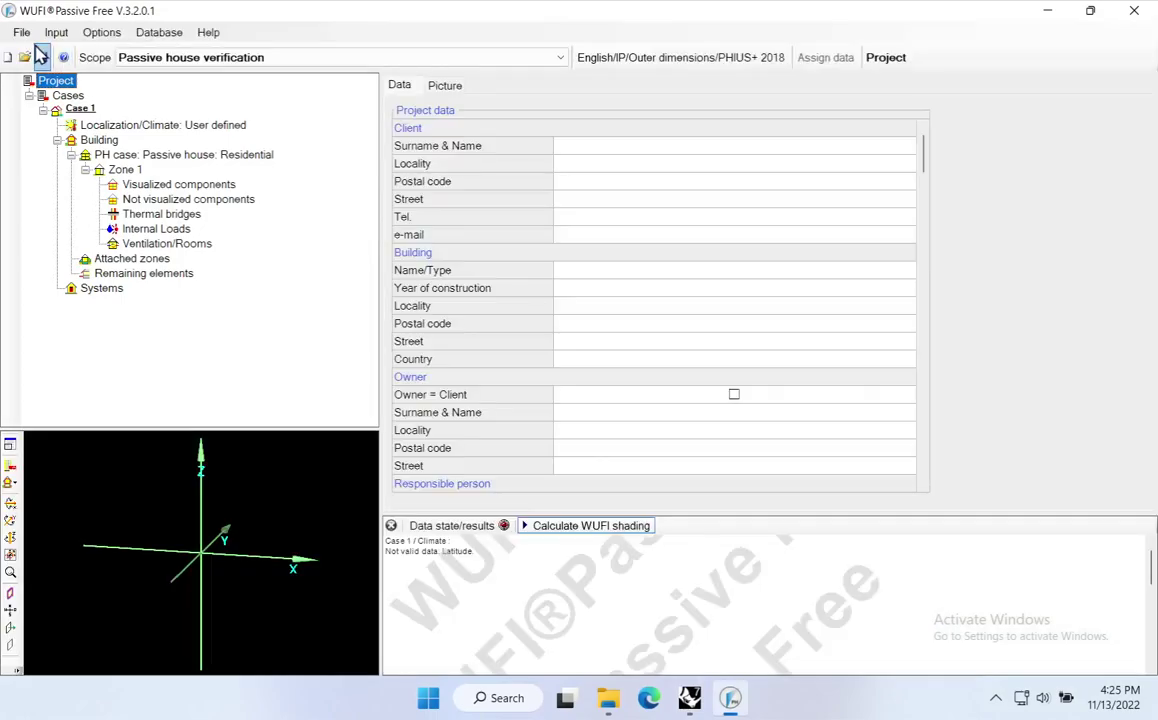
pyautogui.click(24, 56)
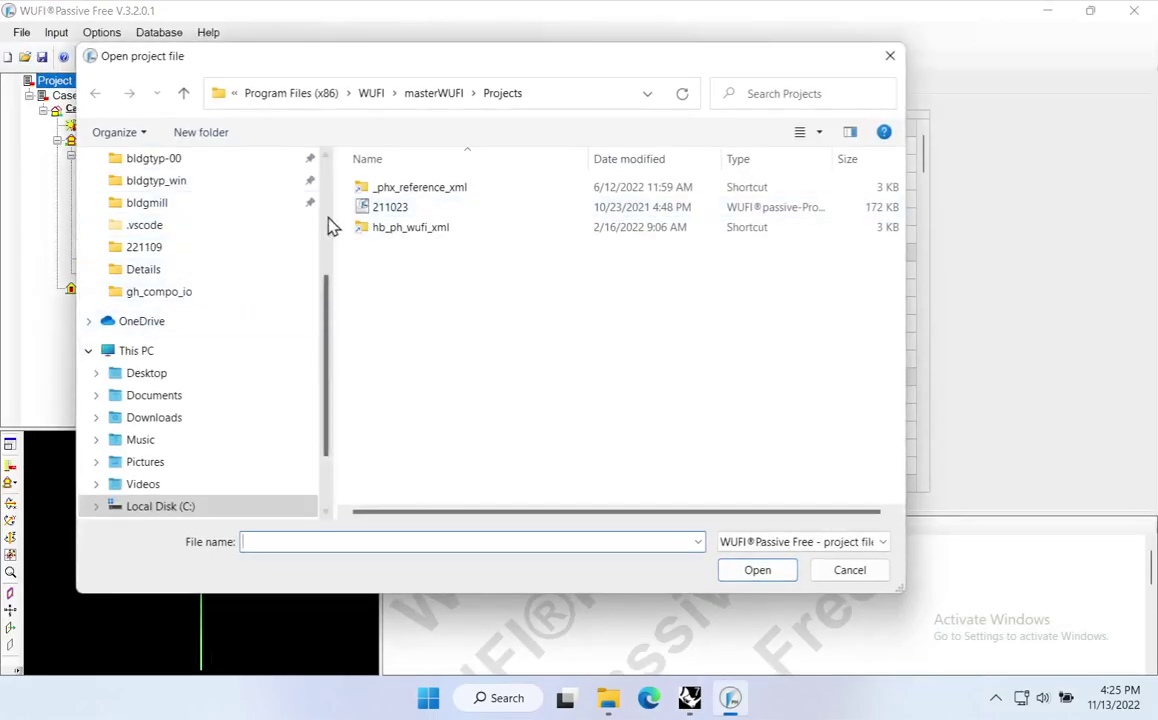
pyautogui.scroll(5, 333, 335)
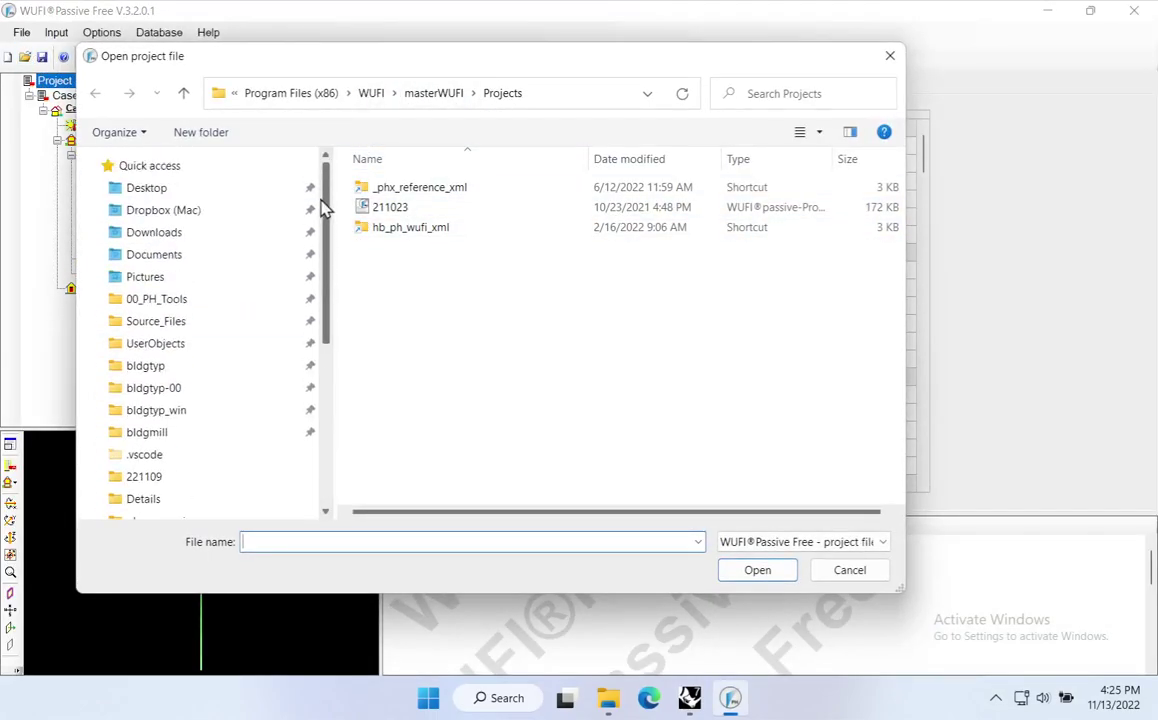
pyautogui.click(155, 190)
pyautogui.click(820, 542)
pyautogui.click(830, 568)
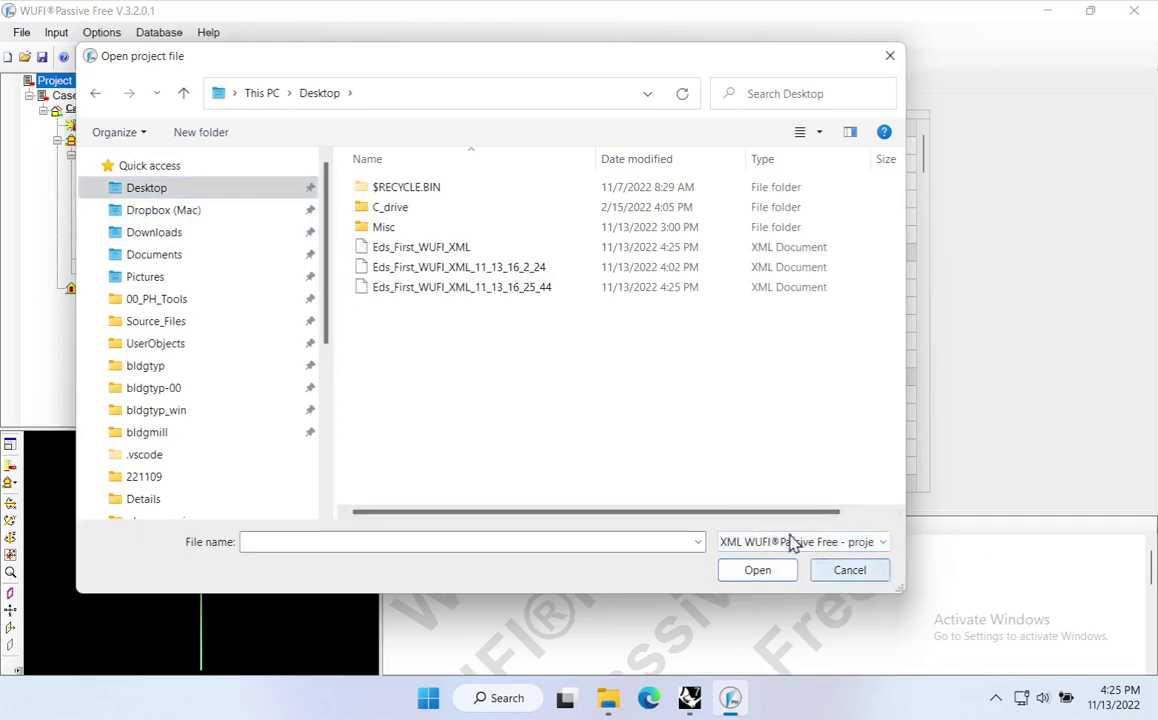
pyautogui.click(531, 292)
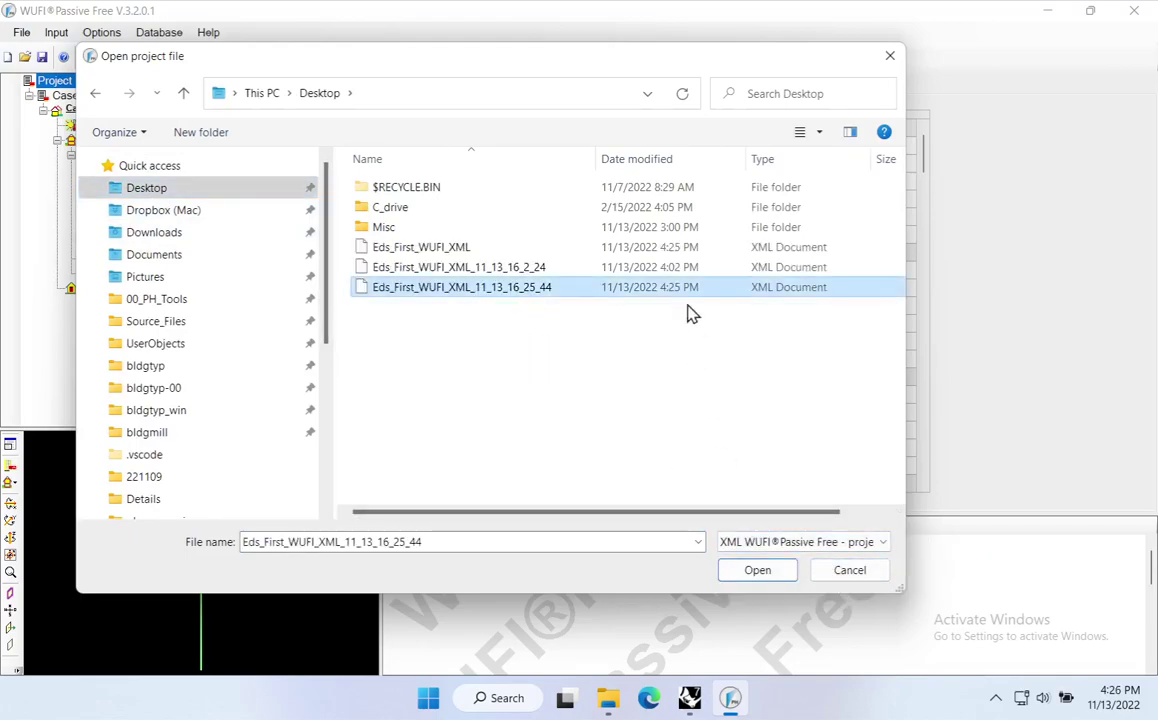
pyautogui.click(766, 574)
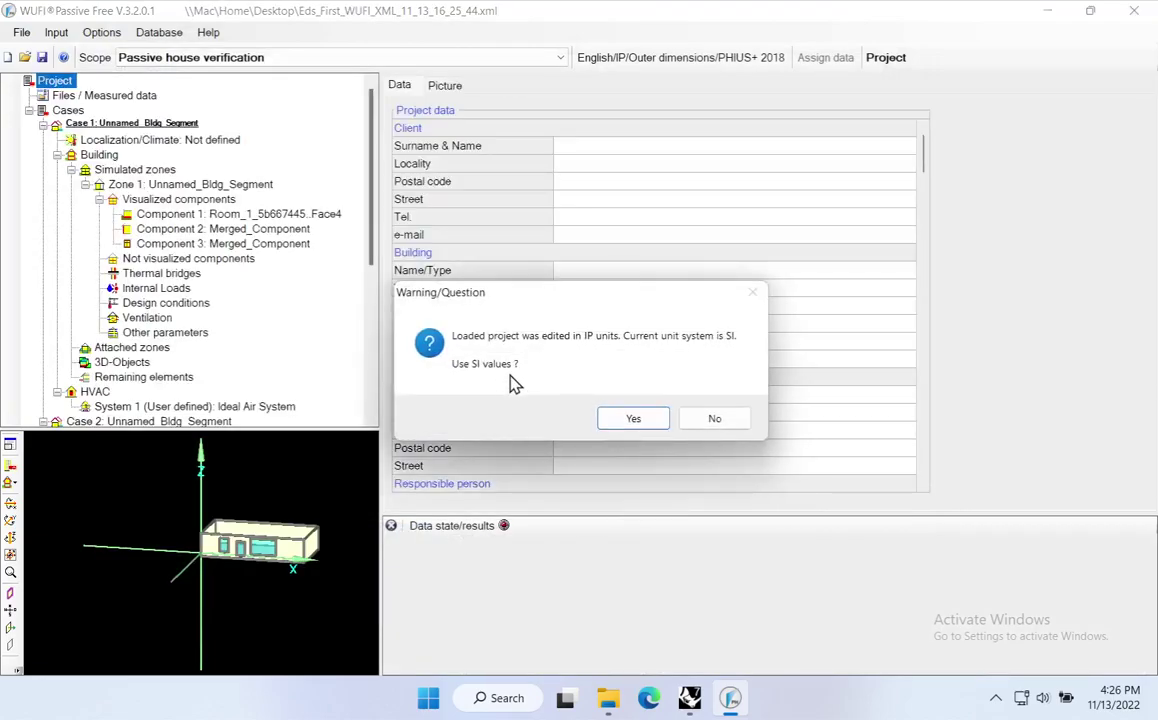
pyautogui.click(647, 420)
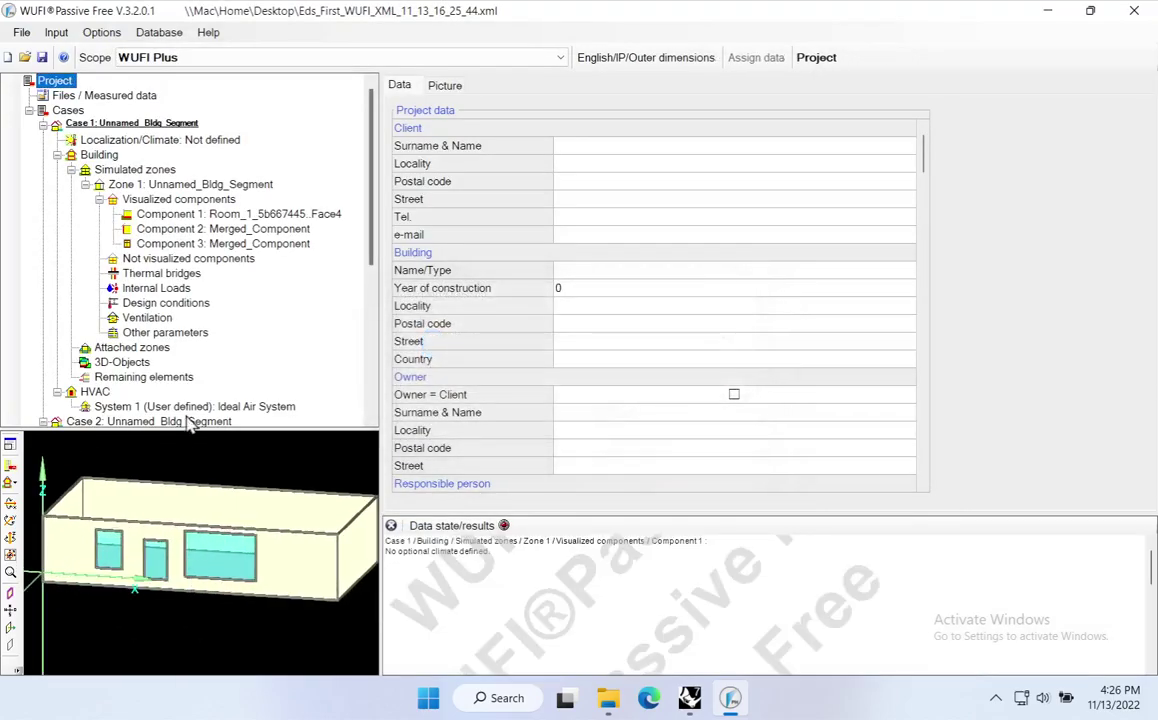
# Collapse Case 1's Building branch and examine the exported cases and their window geometry in the 3D view.
pyautogui.click(96, 158)
pyautogui.click(57, 155)
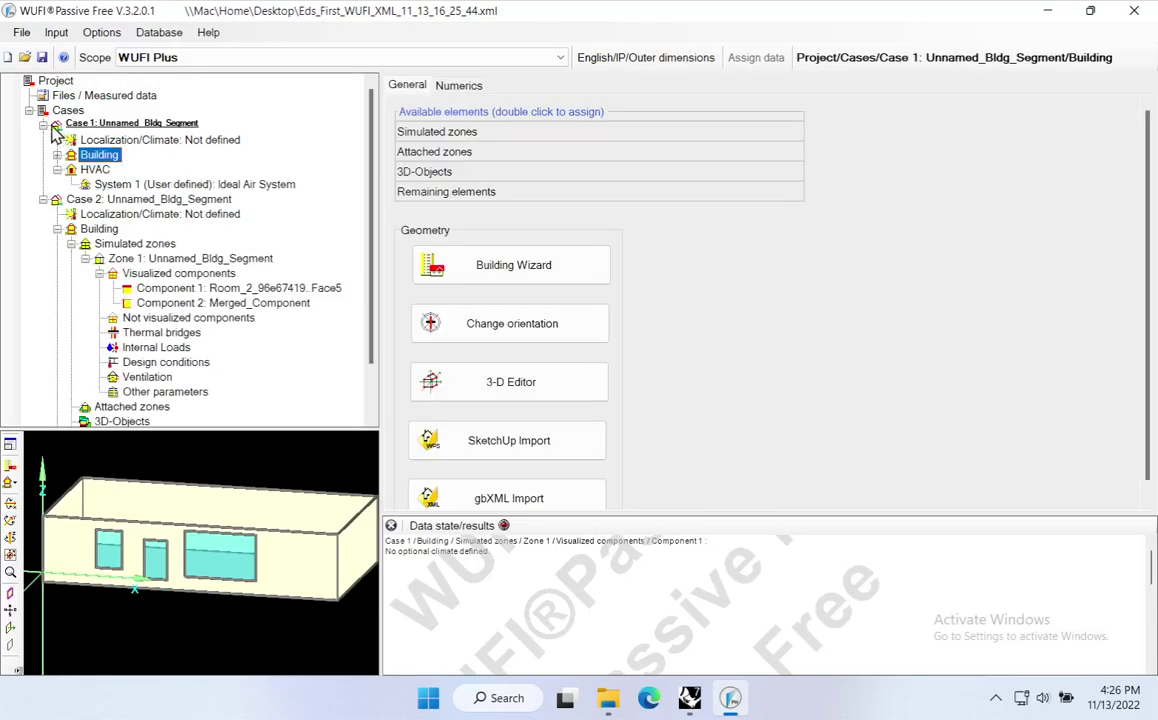
pyautogui.click(69, 201)
pyautogui.click(97, 125)
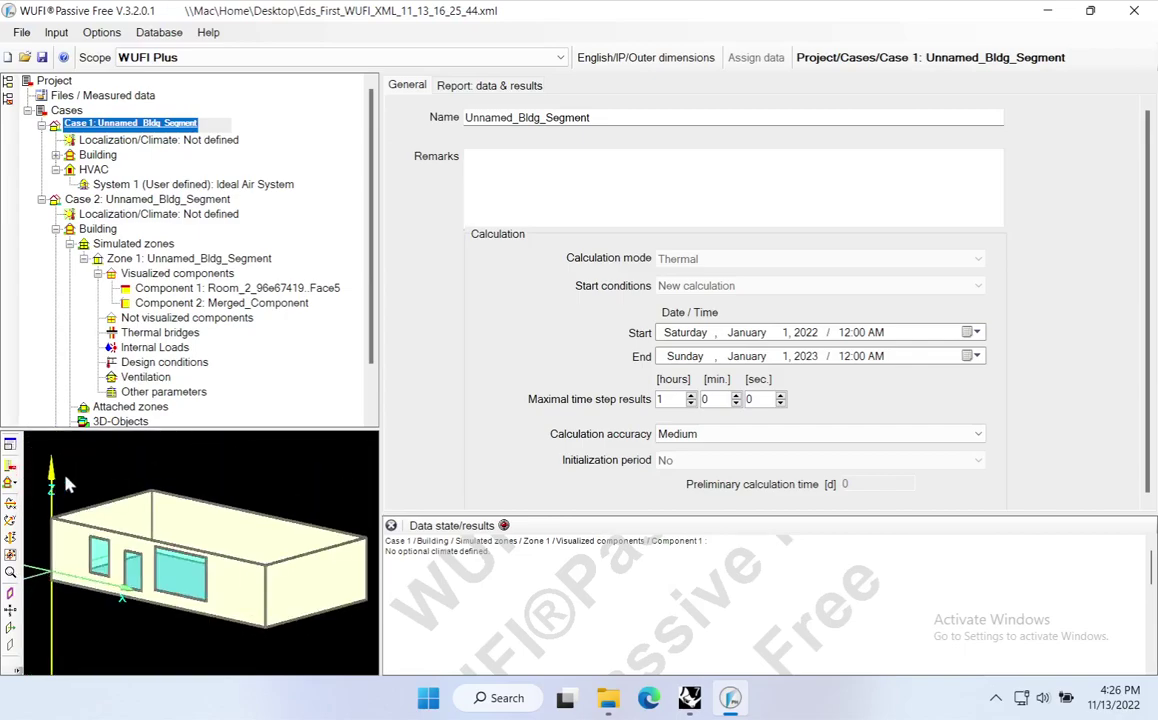
# Close WUFI Passive without saving and set both writer toggles in Grasshopper to False.
pyautogui.click(1134, 10)
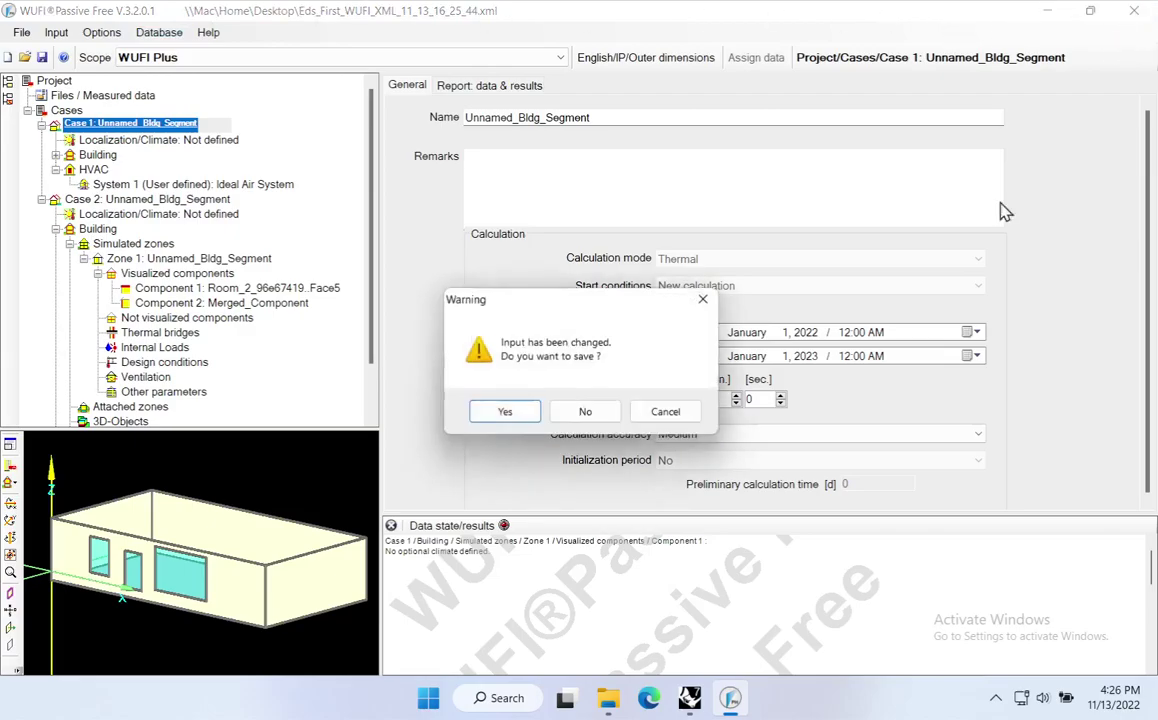
pyautogui.click(587, 411)
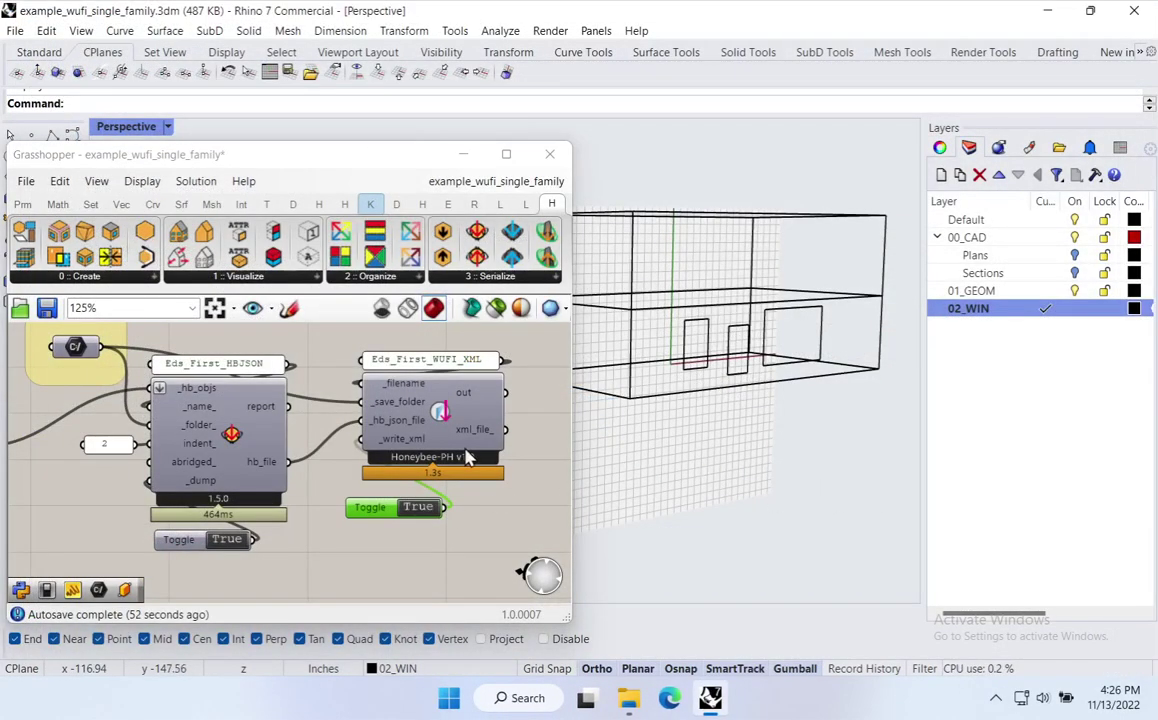
pyautogui.click(418, 507)
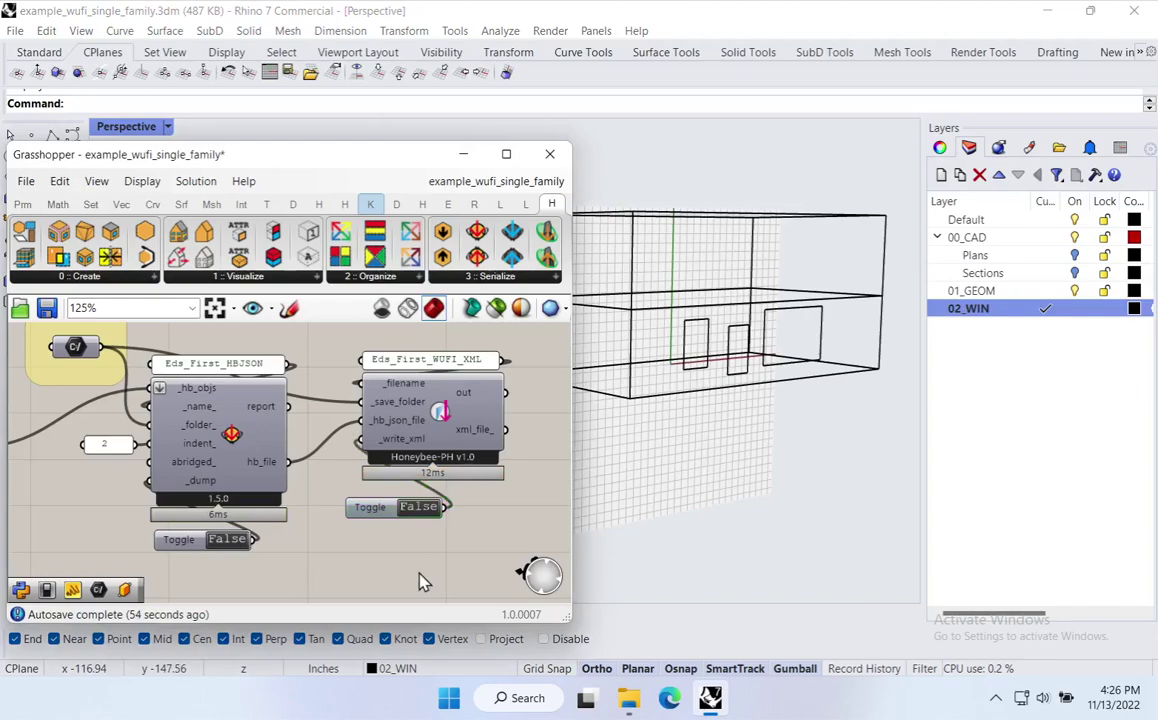
# Review the aperture chain from the 02_WIN pipeline through HB Aperture to HB Add Subface.
pyautogui.scroll(-6, 380, 505)
pyautogui.scroll(4, 340, 508)
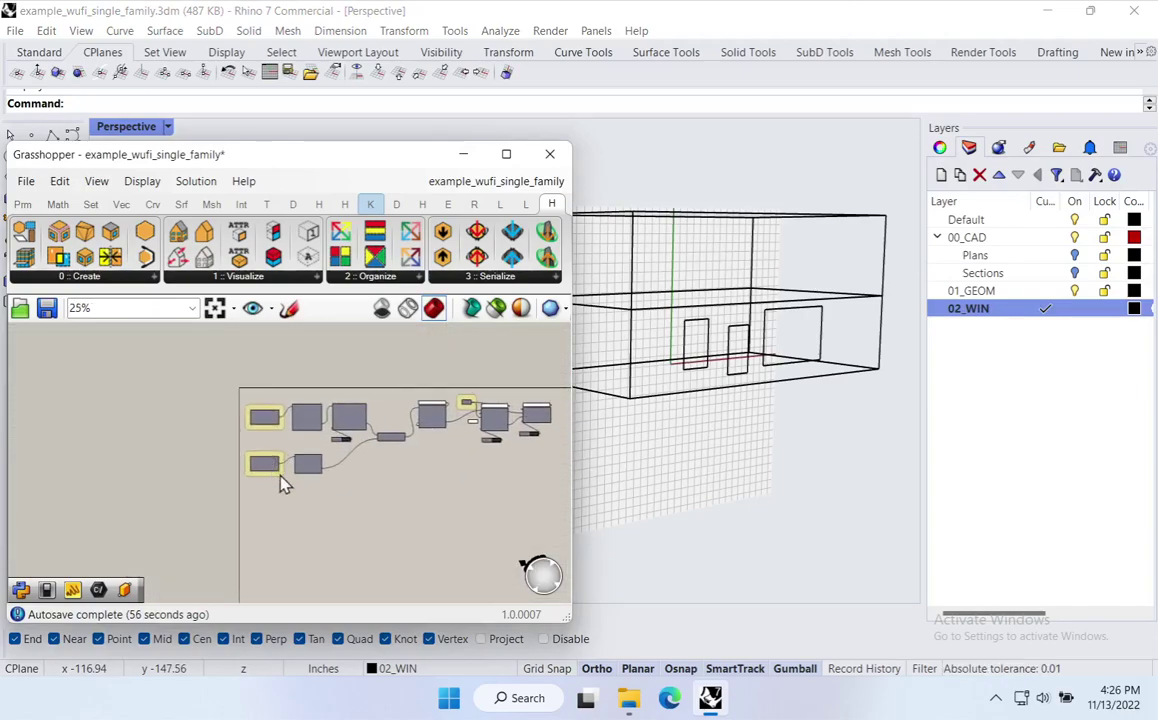
pyautogui.scroll(2, 318, 508)
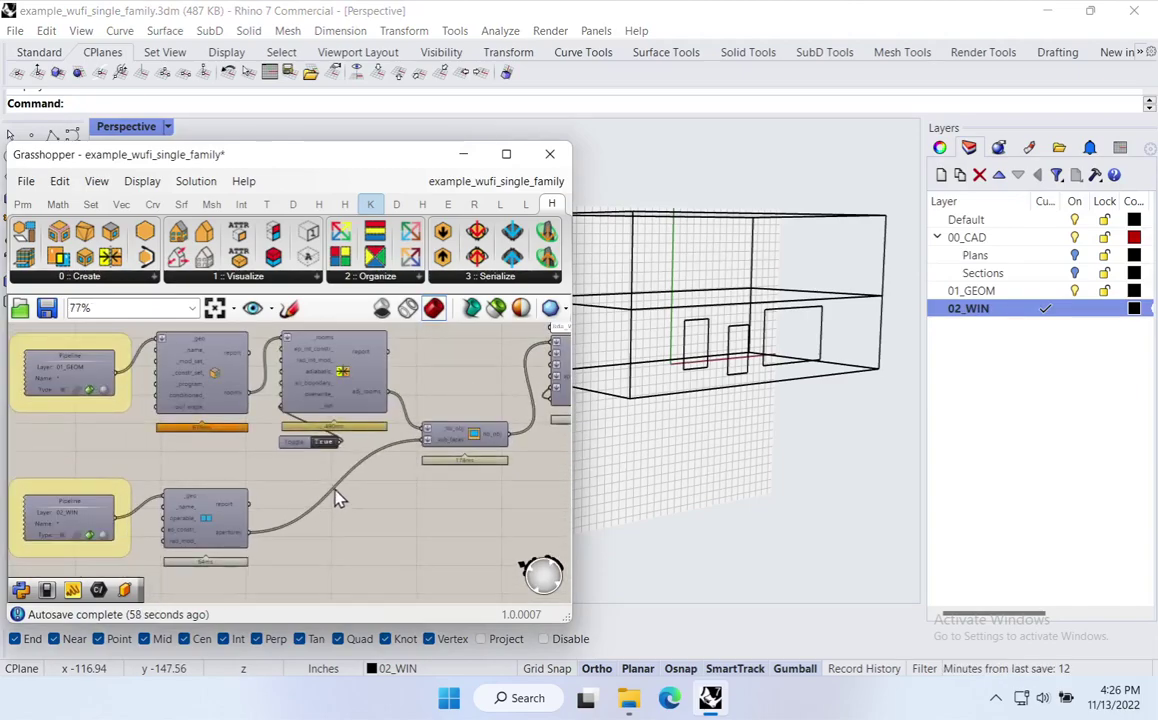
pyautogui.click(85, 528)
pyautogui.moveTo(185, 540)
pyautogui.mouseDown()
pyautogui.moveTo(190, 530)
pyautogui.moveTo(182, 536)
pyautogui.mouseUp()
pyautogui.click(493, 446)
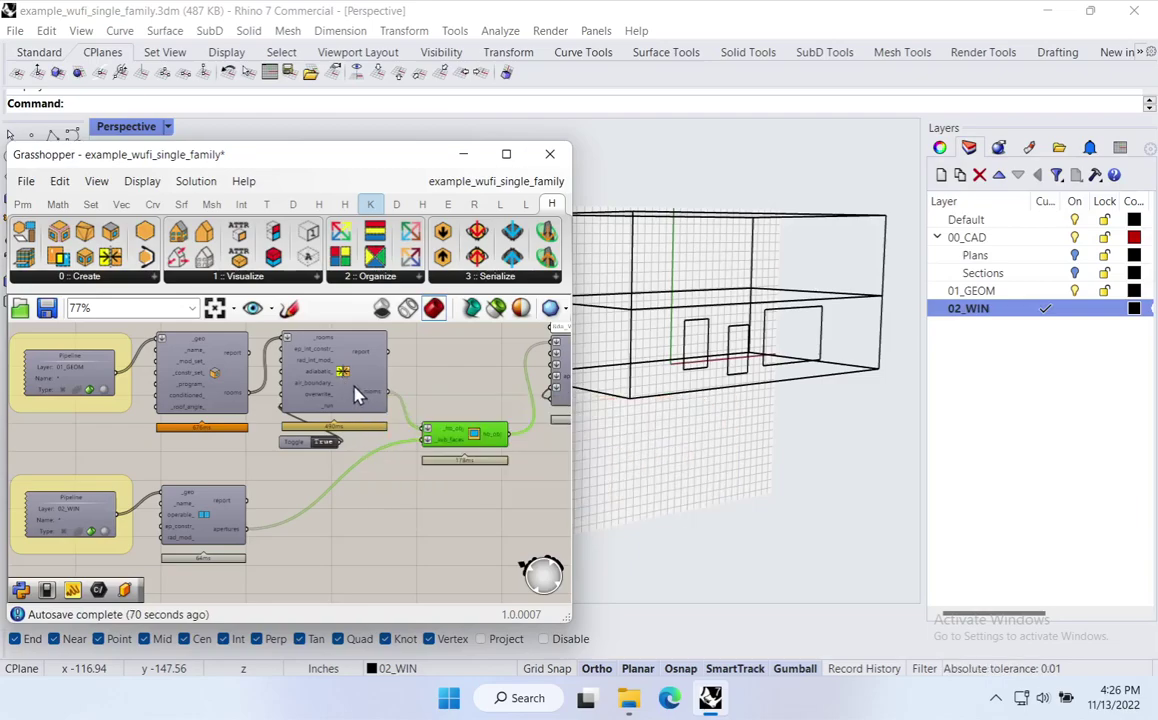
# Switch the Perspective viewport to a translucent shaded display and move the leftmost lower-storey window up across the floor line between the two rooms.
pyautogui.click(686, 360)
pyautogui.scroll(5, 693, 331)
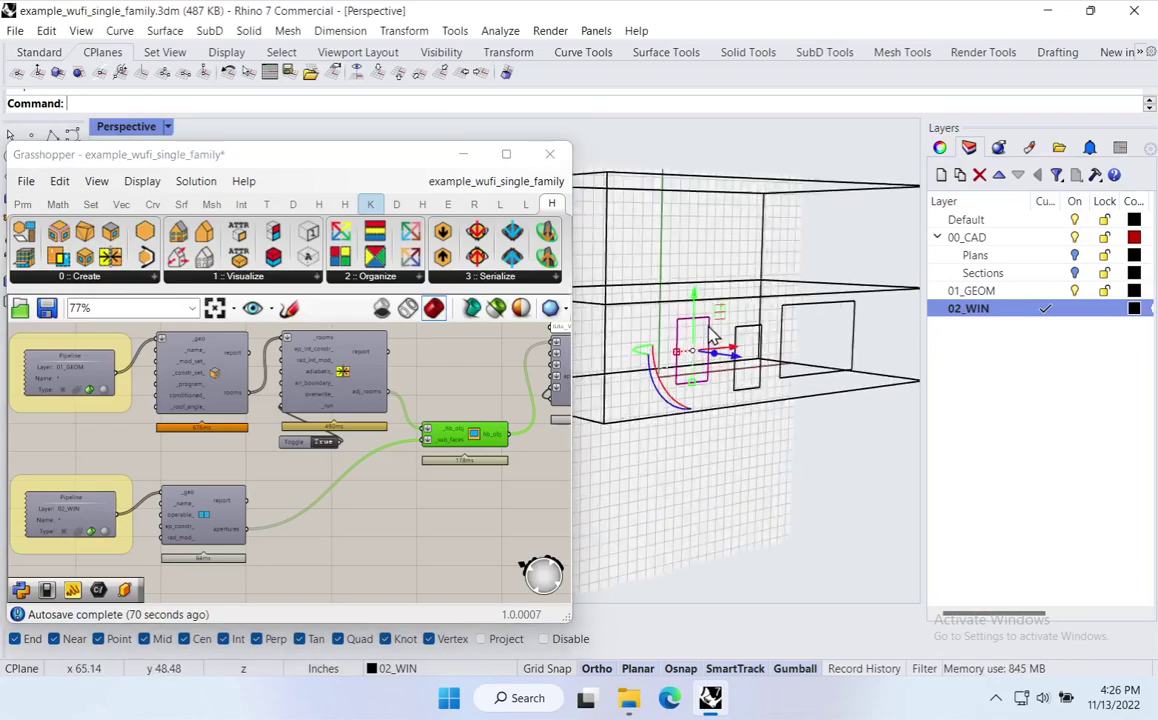
pyautogui.scroll(-2, 711, 336)
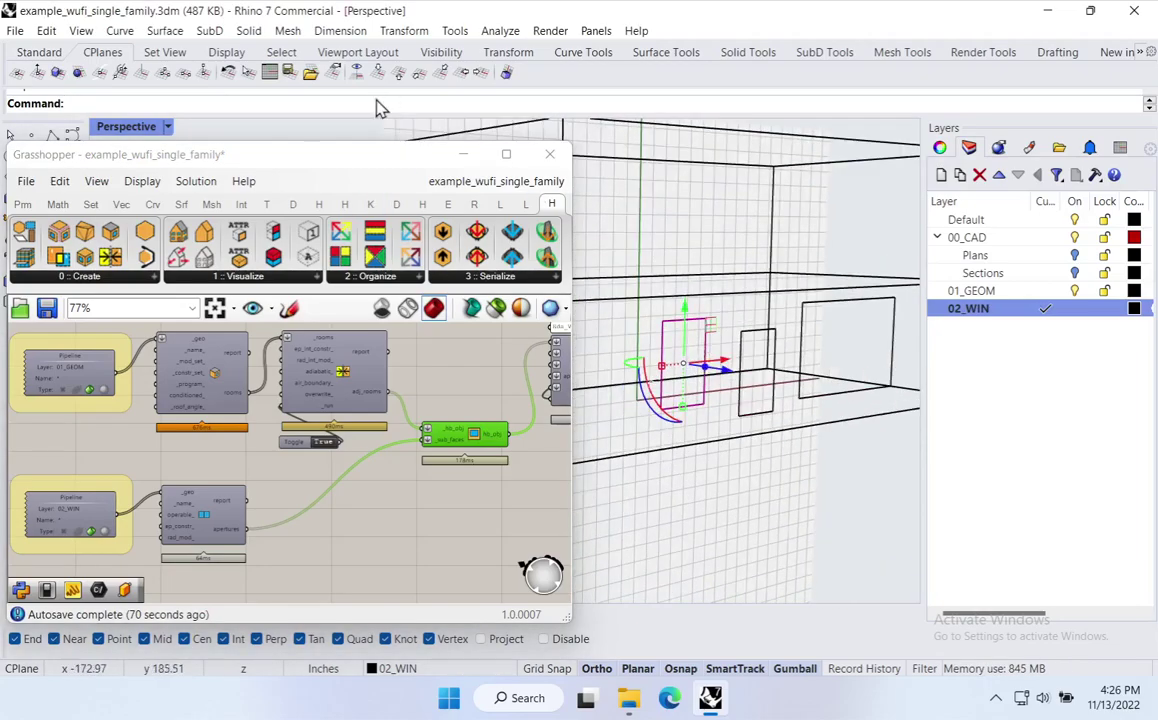
pyautogui.click(167, 126)
pyautogui.click(225, 145)
pyautogui.moveTo(770, 490)
pyautogui.mouseDown(button='right')
pyautogui.moveTo(781, 496)
pyautogui.moveTo(778, 468)
pyautogui.mouseUp(button='right')
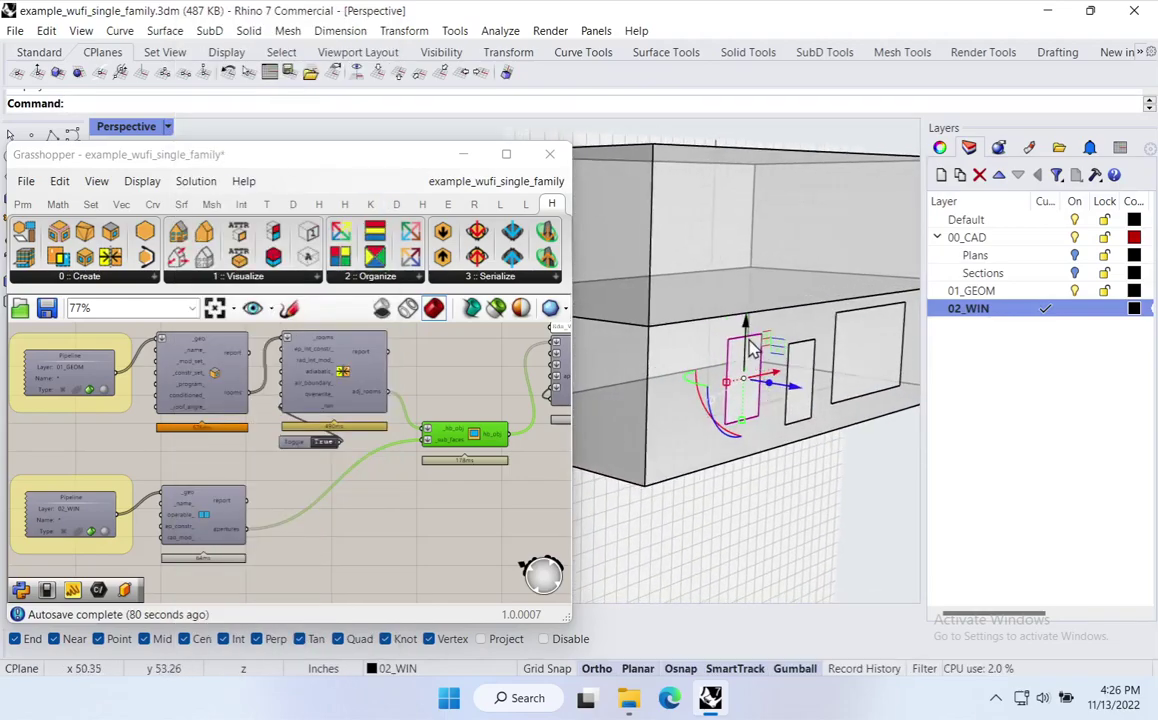
pyautogui.moveTo(748, 340); pyautogui.dragTo(748, 305)
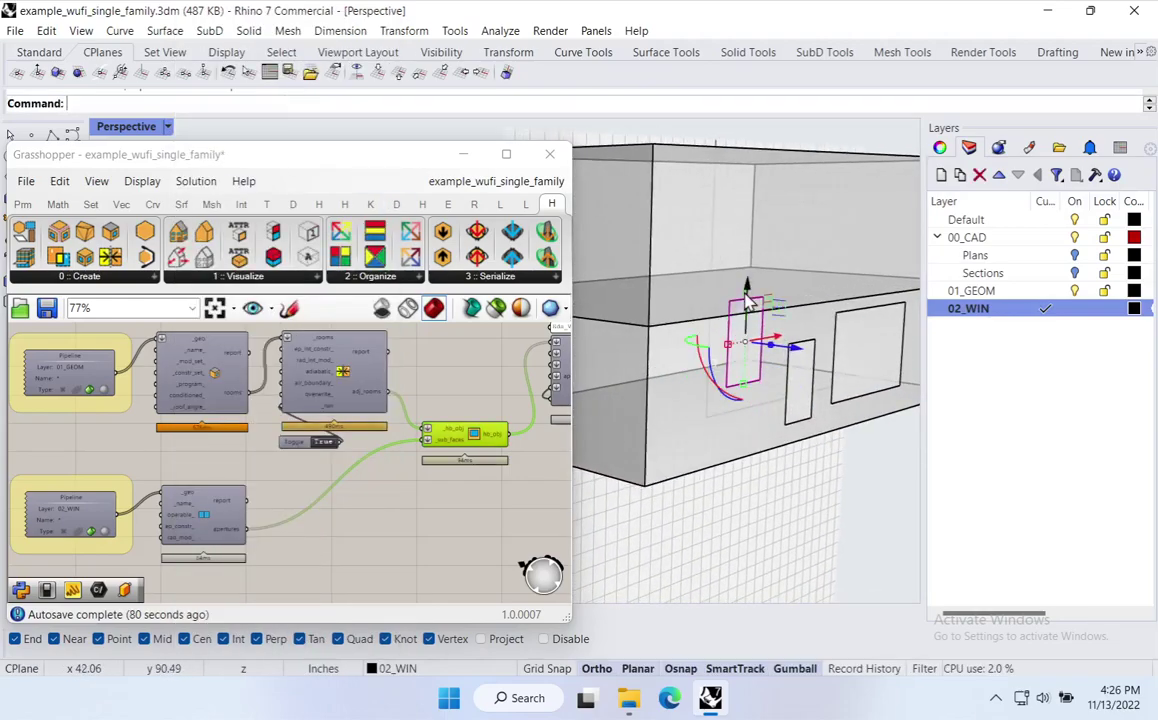
pyautogui.scroll(3, 425, 430)
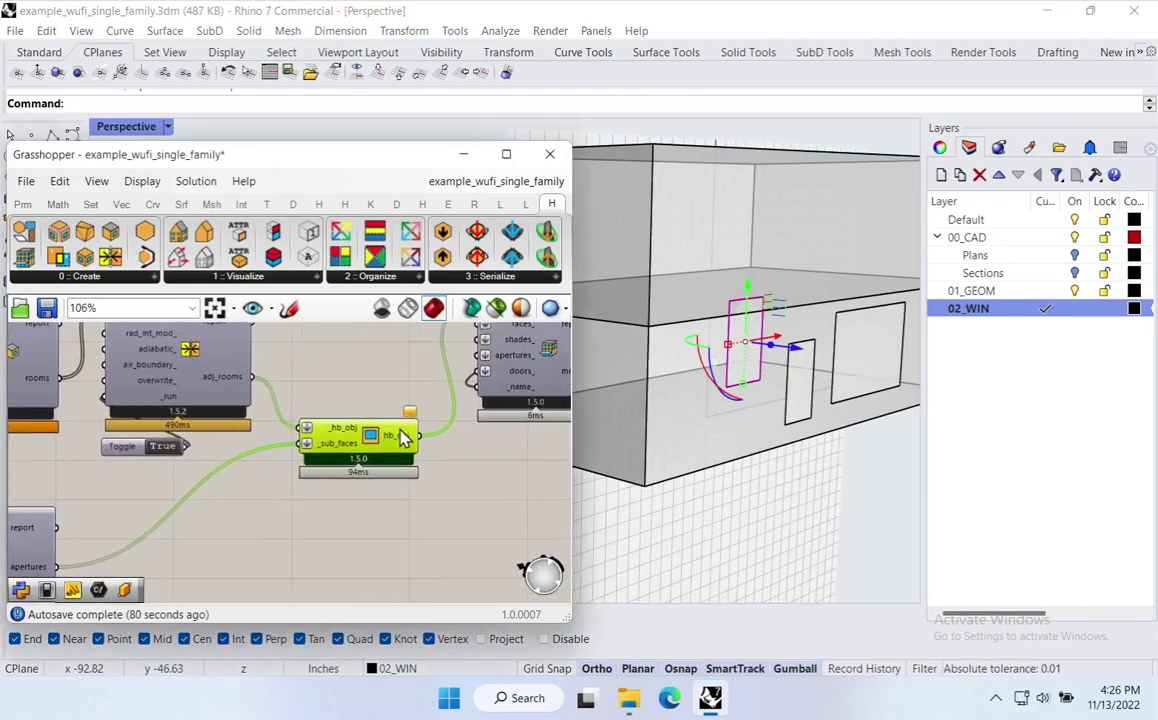
# Read the warning on the HB Add Subface component for the window that crosses the floor line.
pyautogui.scroll(3, 718, 335)
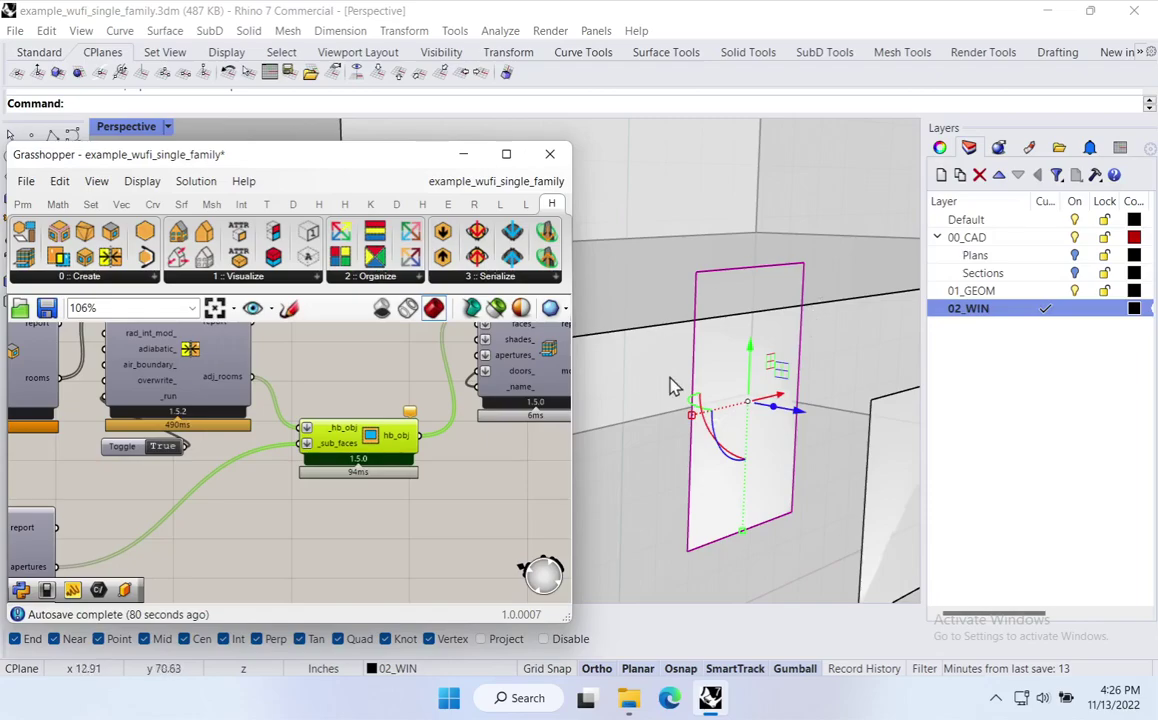
pyautogui.moveTo(411, 418)
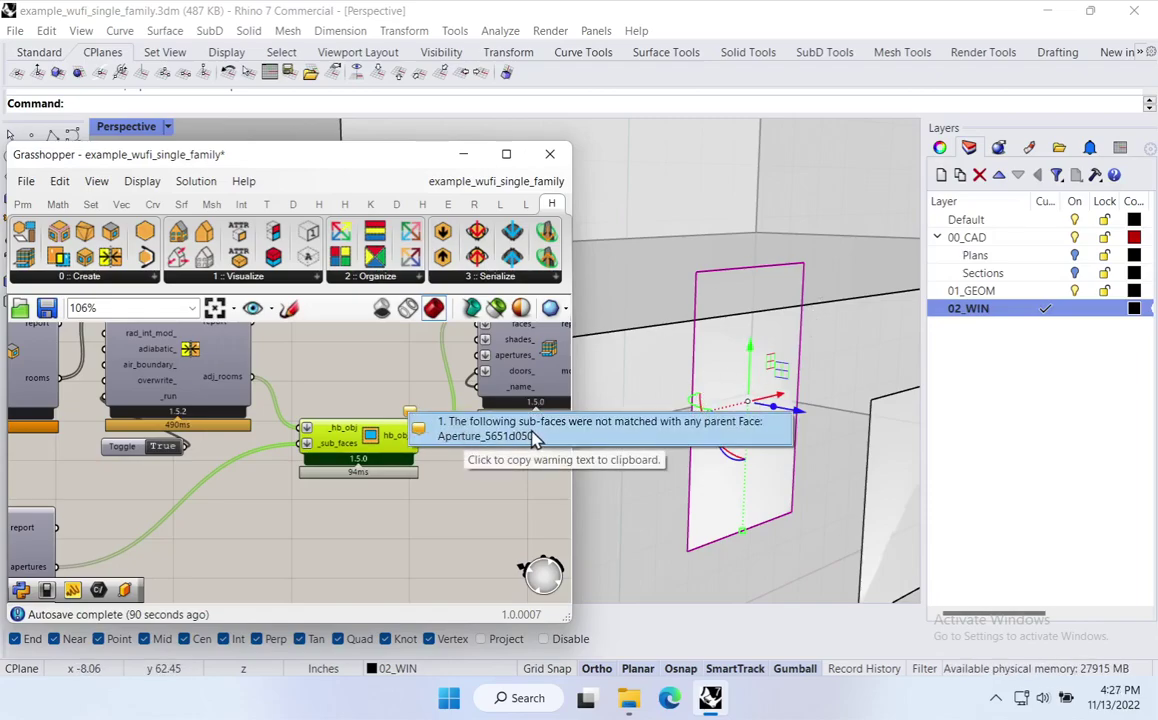
pyautogui.scroll(-8, 761, 356)
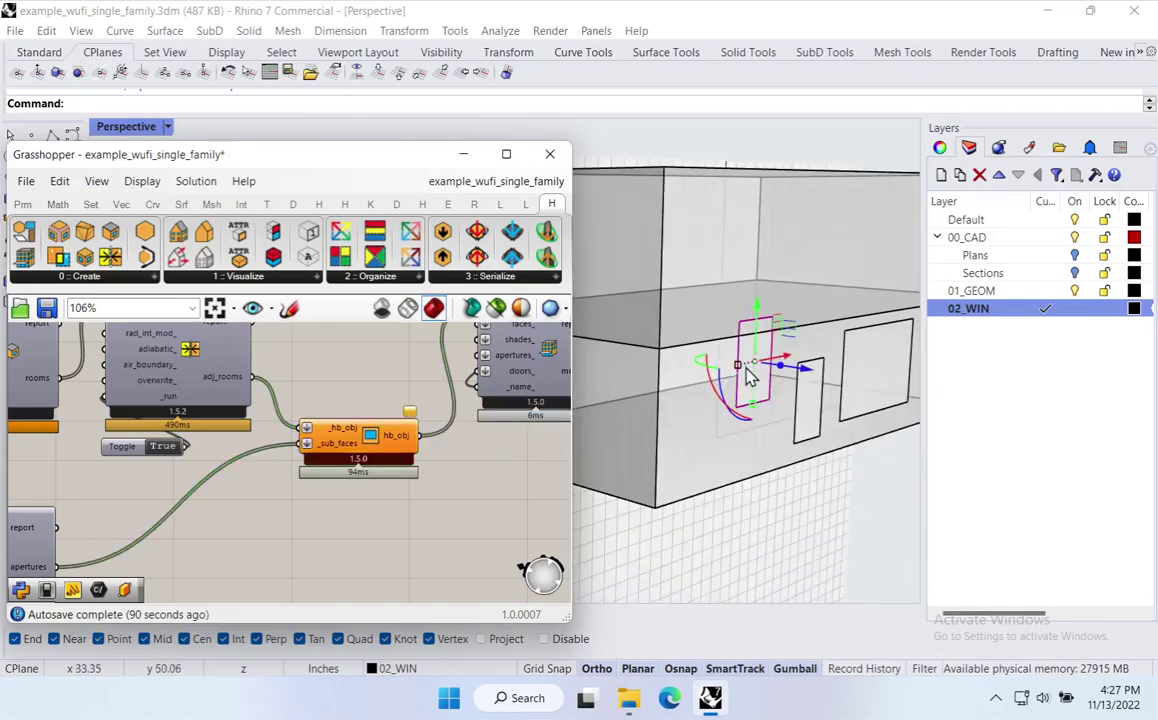
# Move the leftmost window back down so it lies entirely within the lower-storey room's wall.
pyautogui.scroll(4, 752, 372)
pyautogui.moveTo(768, 302); pyautogui.dragTo(774, 352)
pyautogui.scroll(-8, 774, 352)
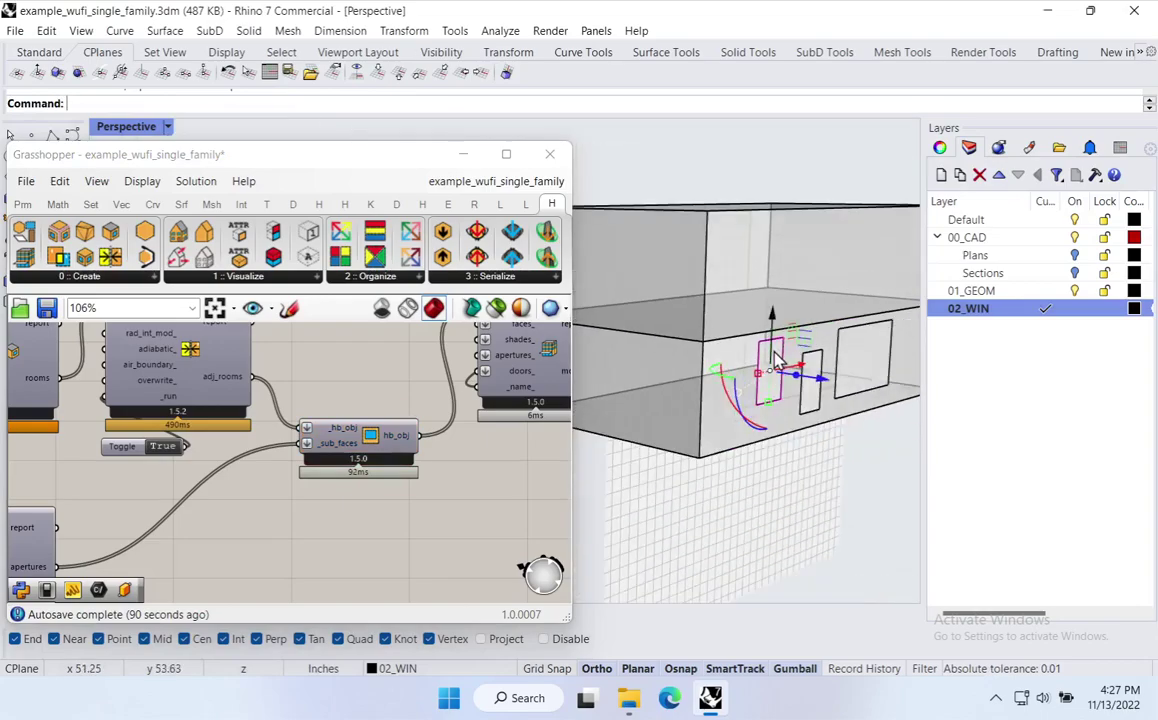
pyautogui.press('Escape')
pyautogui.moveTo(838, 494); pyautogui.dragTo(800, 472, button='right')
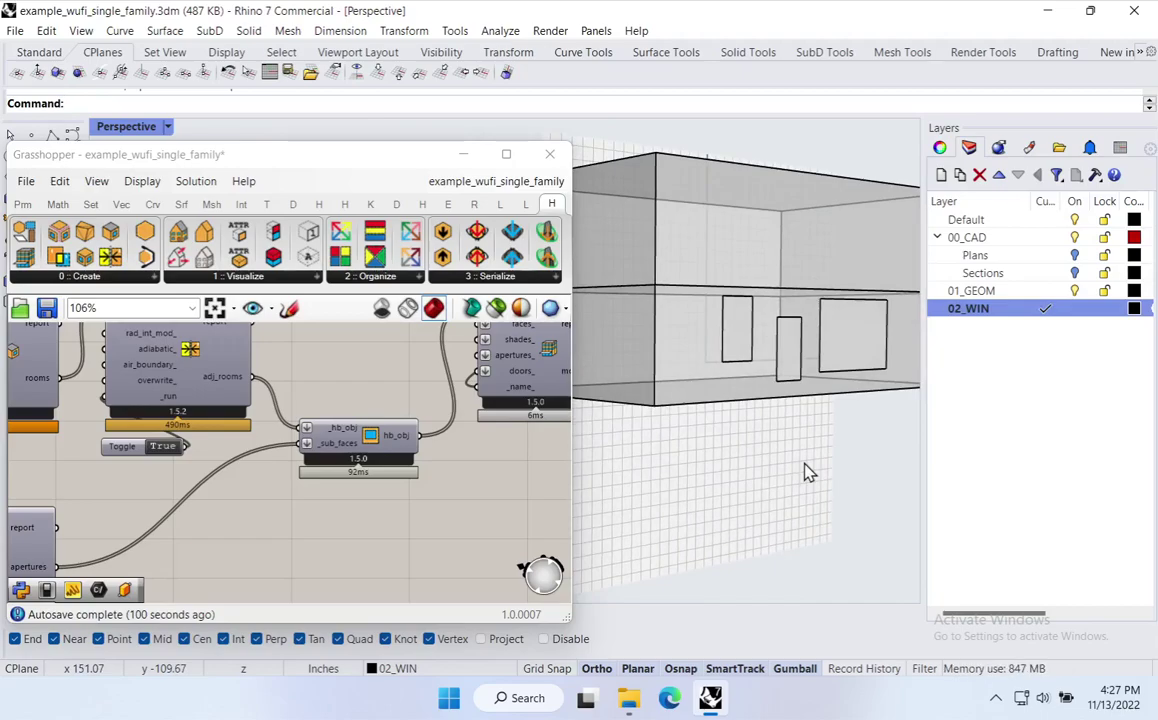
# Shift the leftmost lower-storey window slightly further down, well clear of the floor line.
pyautogui.click(748, 315)
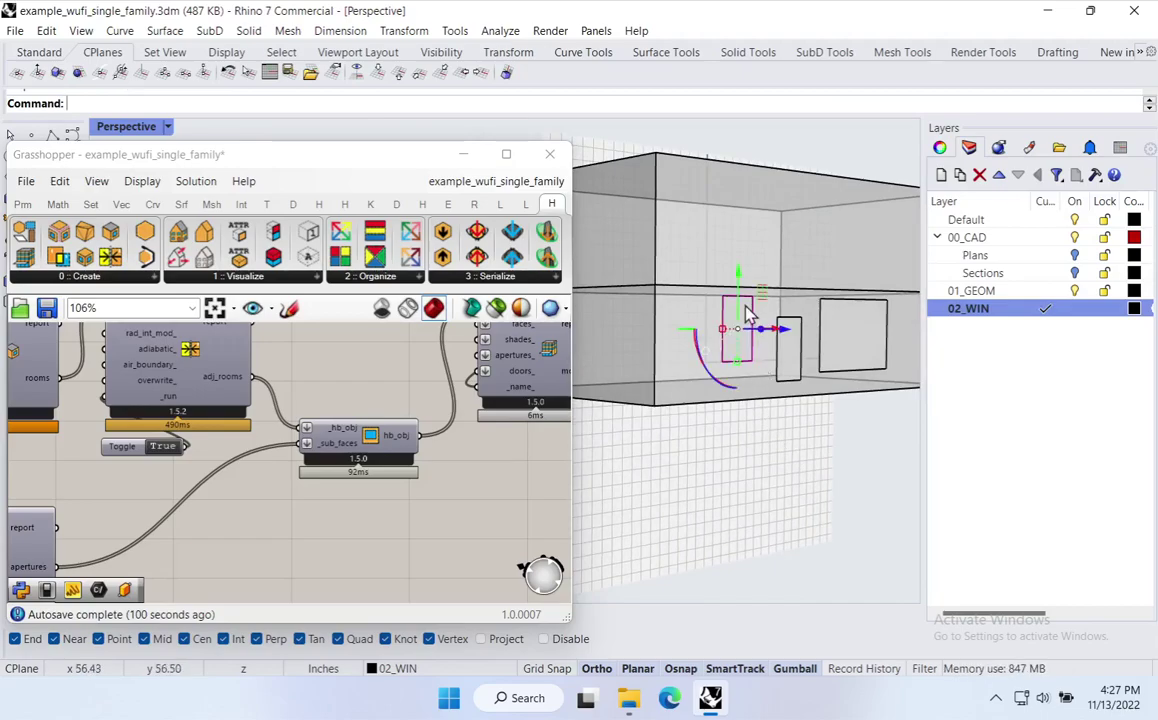
pyautogui.moveTo(740, 290); pyautogui.dragTo(697, 390)
pyautogui.click(759, 416)
pyautogui.click(749, 294)
pyautogui.scroll(6, 747, 293)
pyautogui.moveTo(730, 314); pyautogui.dragTo(735, 366)
pyautogui.scroll(-5, 740, 368)
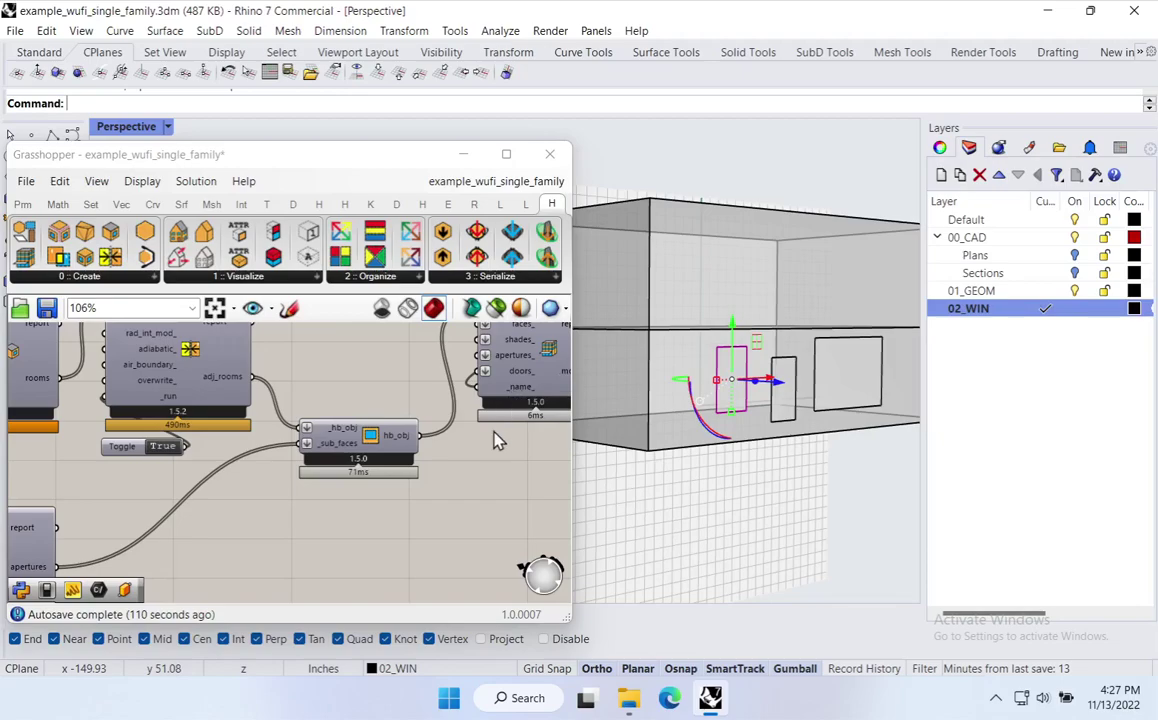
# Lock the Grasshopper solver and minimise the Grasshopper window.
pyautogui.scroll(-3, 490, 460)
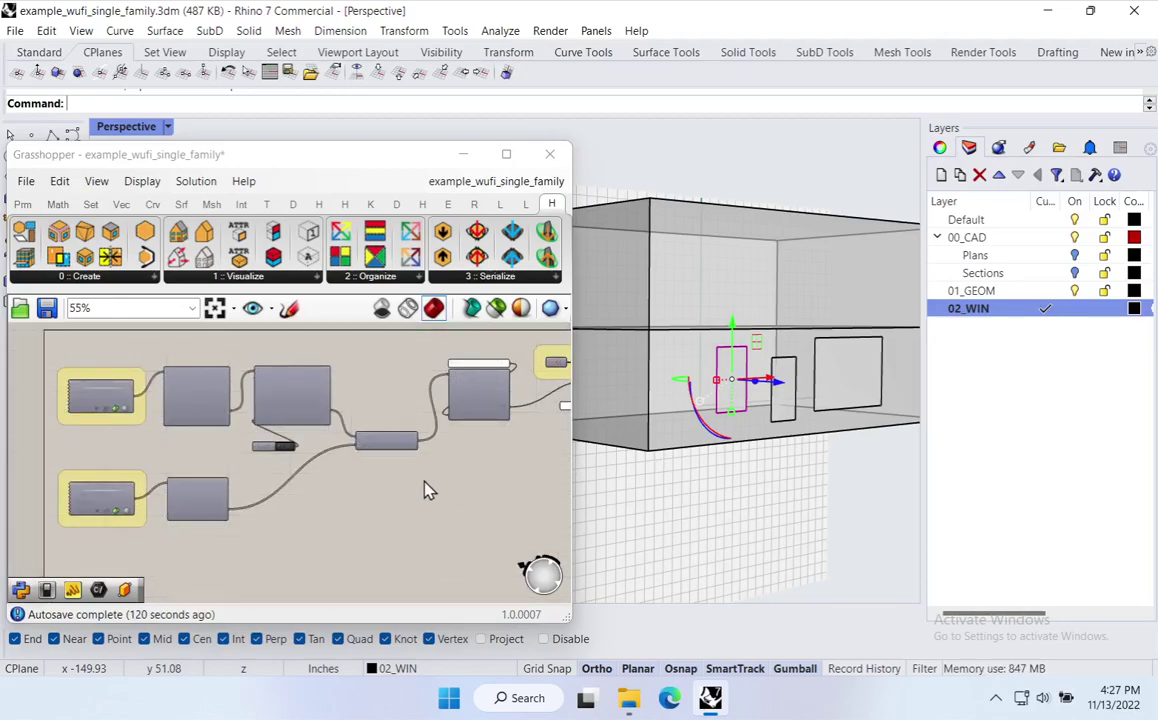
pyautogui.rightClick(467, 445)
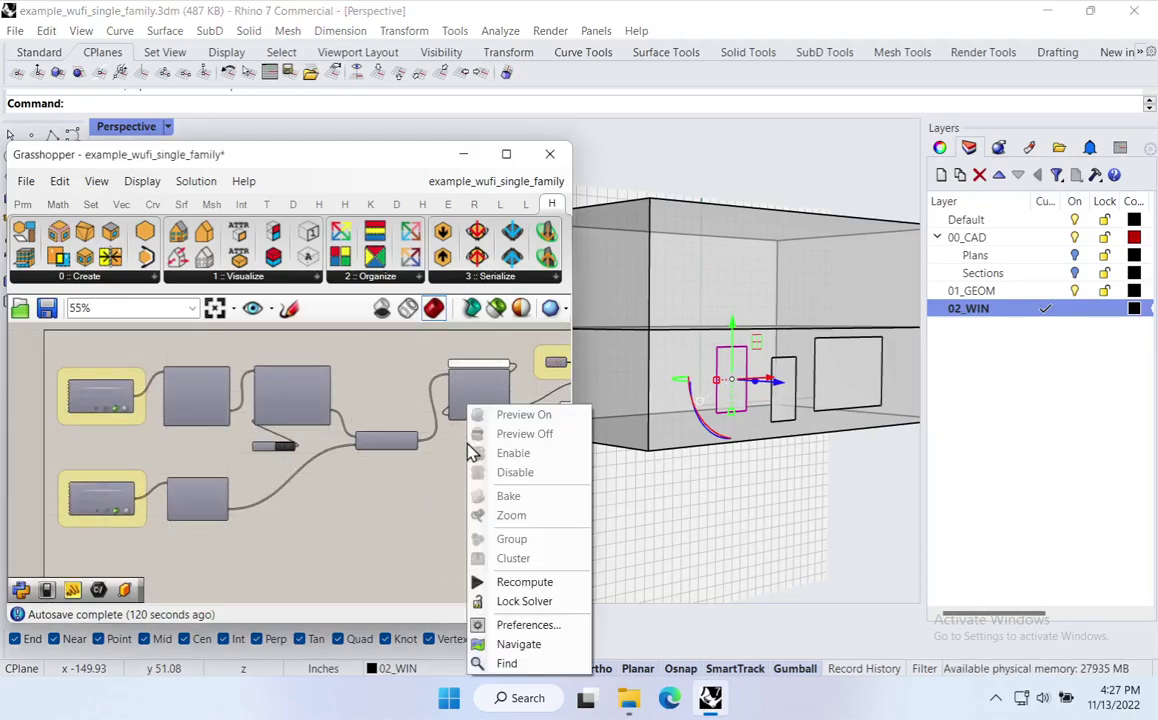
pyautogui.click(518, 602)
pyautogui.click(466, 155)
# Delete the three placeholder window outlines from the lower storey's front wall.
pyautogui.click(766, 481)
pyautogui.moveTo(766, 481); pyautogui.dragTo(669, 496, button='right')
pyautogui.moveTo(419, 554); pyautogui.dragTo(842, 303)
pyautogui.press('Delete')
pyautogui.keyDown('shift'); pyautogui.moveTo(750, 488); pyautogui.dragTo(670, 400, button='right'); pyautogui.keyUp('shift')
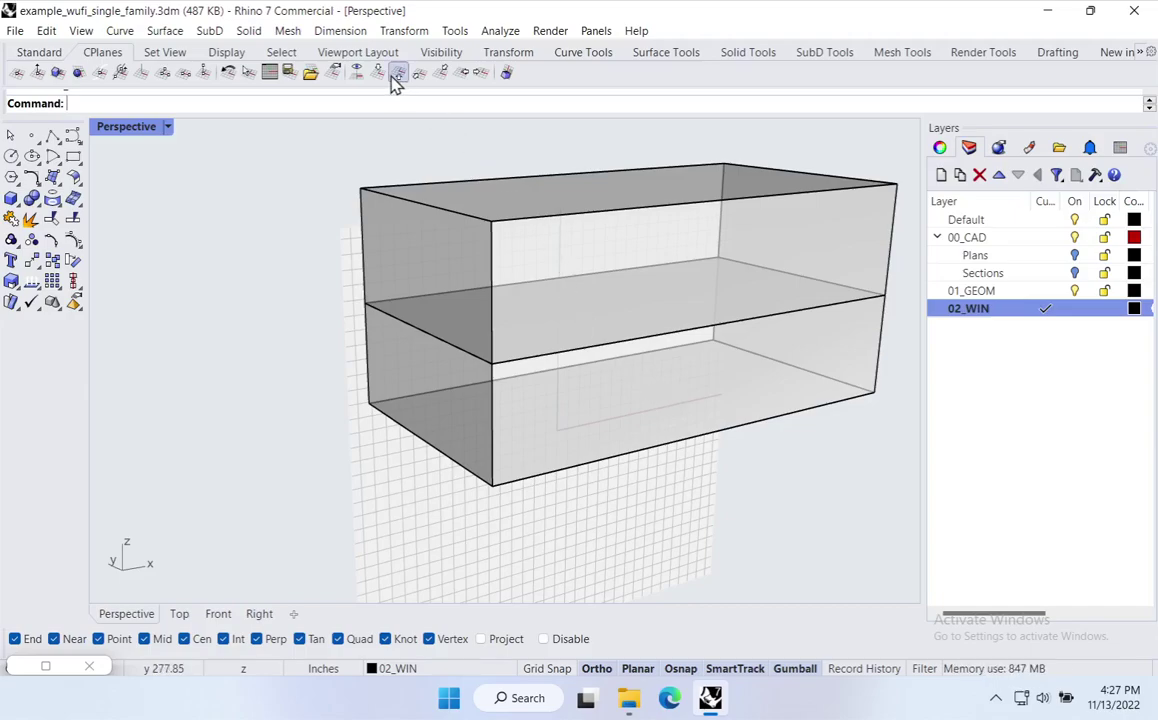
pyautogui.click(105, 53)
pyautogui.moveTo(430, 330); pyautogui.dragTo(499, 437, button='right')
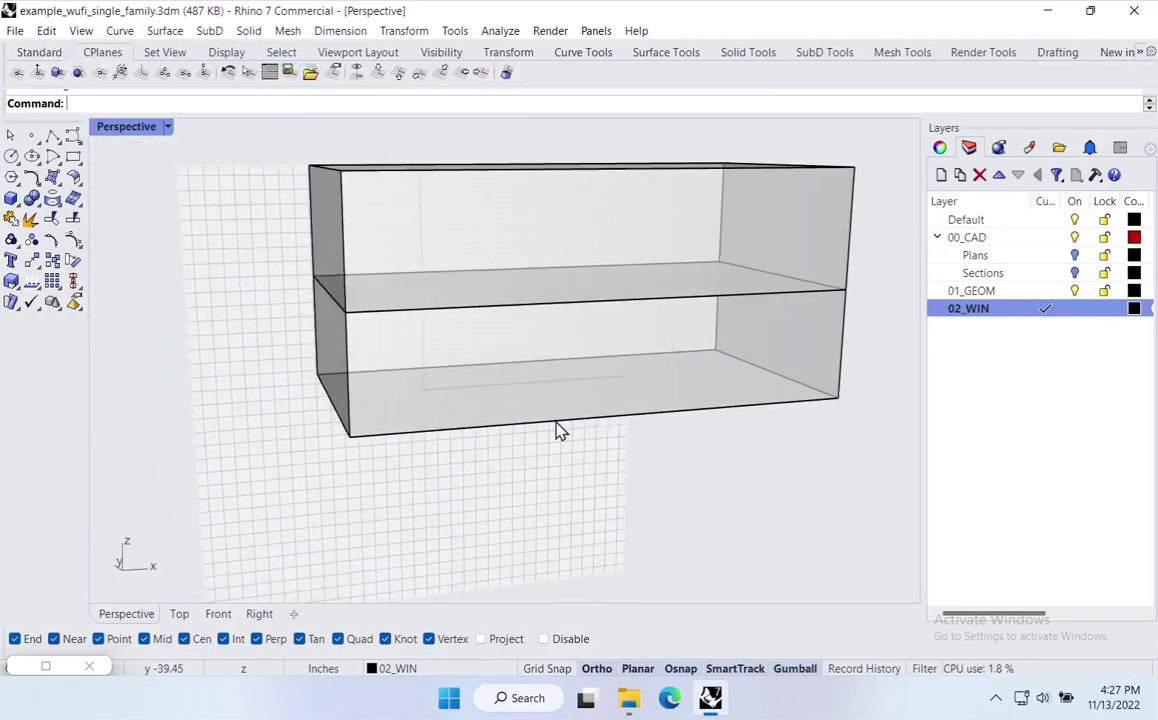
pyautogui.moveTo(619, 398); pyautogui.dragTo(641, 411, button='right')
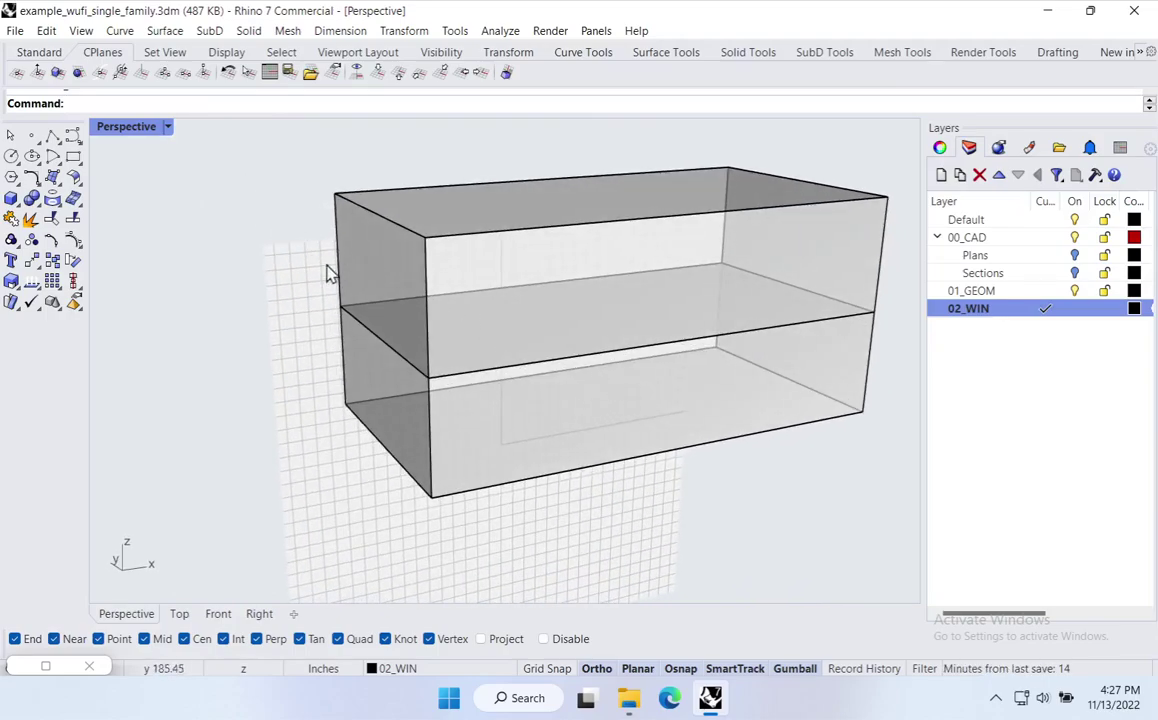
# Open the _Drawing Set PDF from the 01_CAD folder and review the window layouts on the elevation sheets.
pyautogui.click(630, 706)
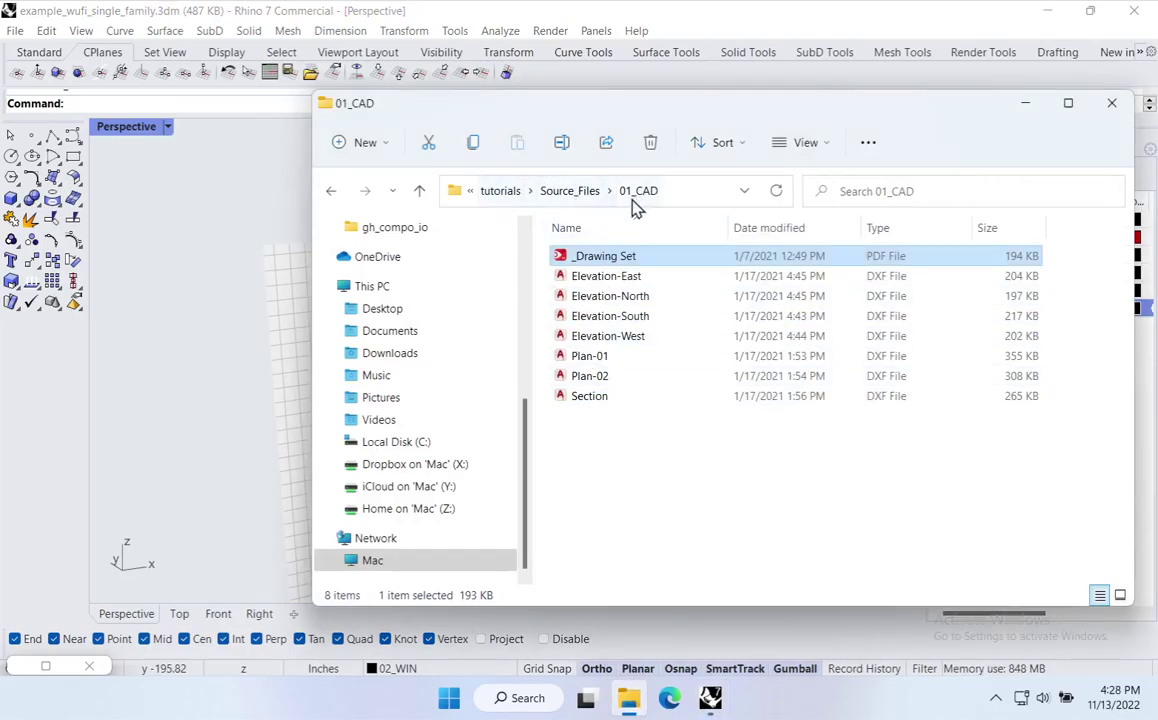
pyautogui.doubleClick(612, 257)
pyautogui.scroll(3, 491, 440)
pyautogui.scroll(-3, 494, 436)
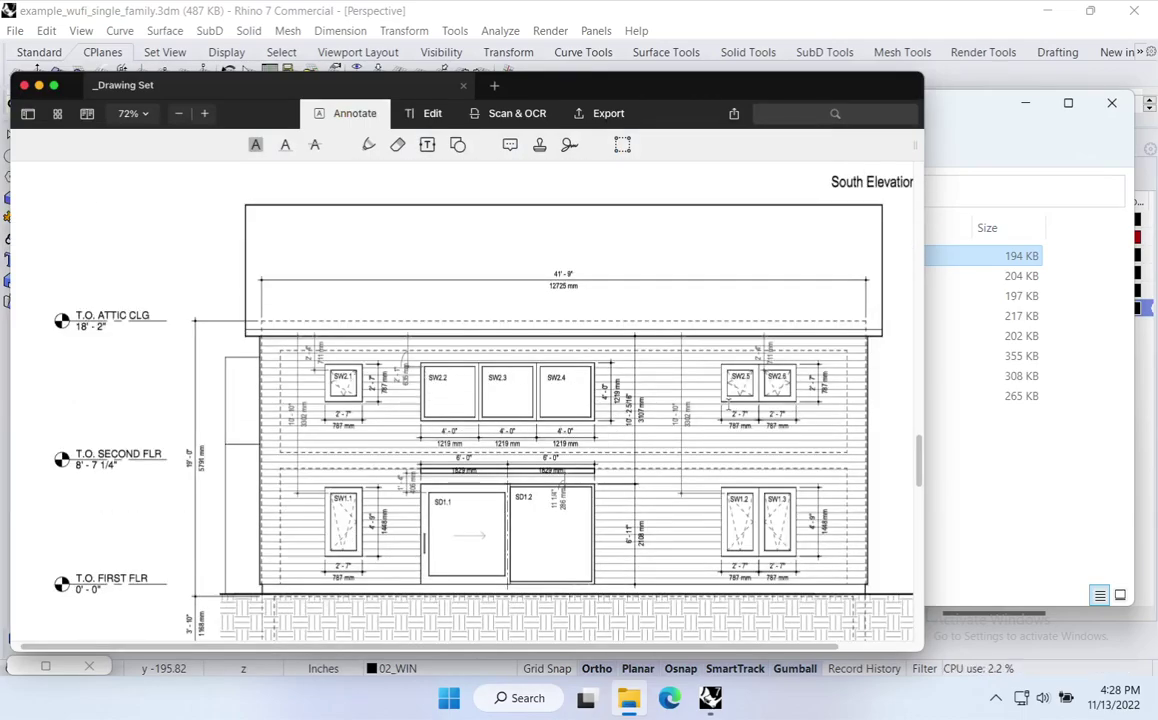
pyautogui.scroll(15, 765, 552)
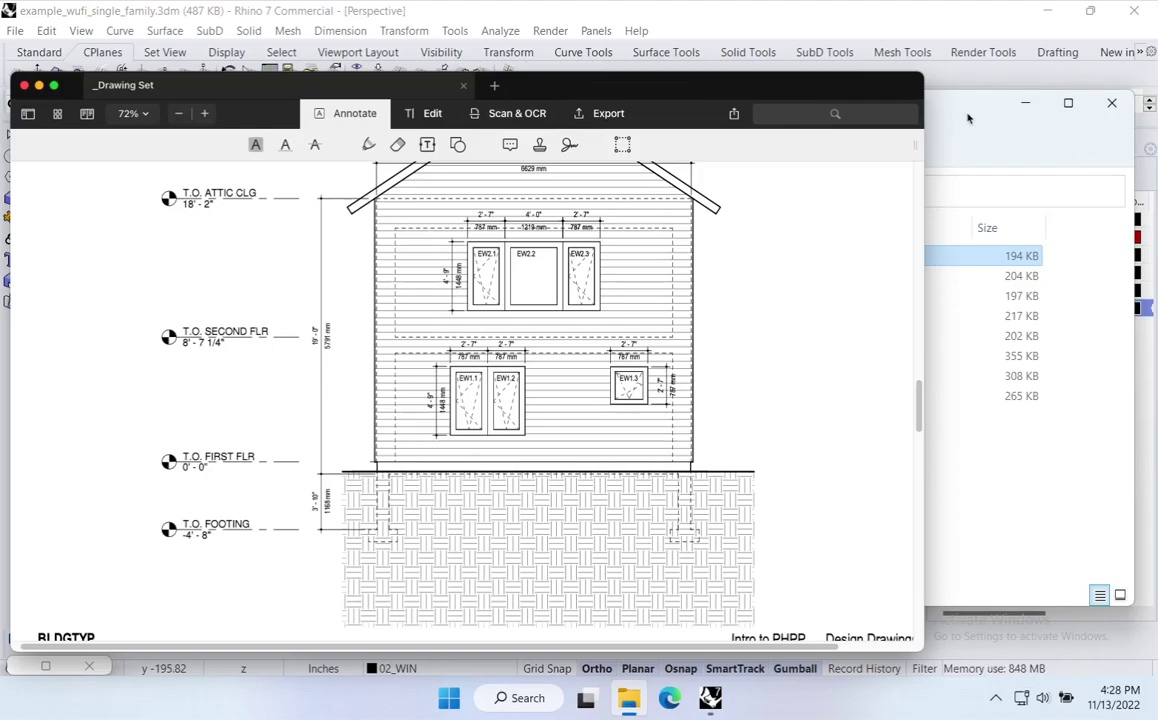
# Switch back to Rhino and import the Elevation-South DXF with model and layout units in Inches.
pyautogui.click(670, 17)
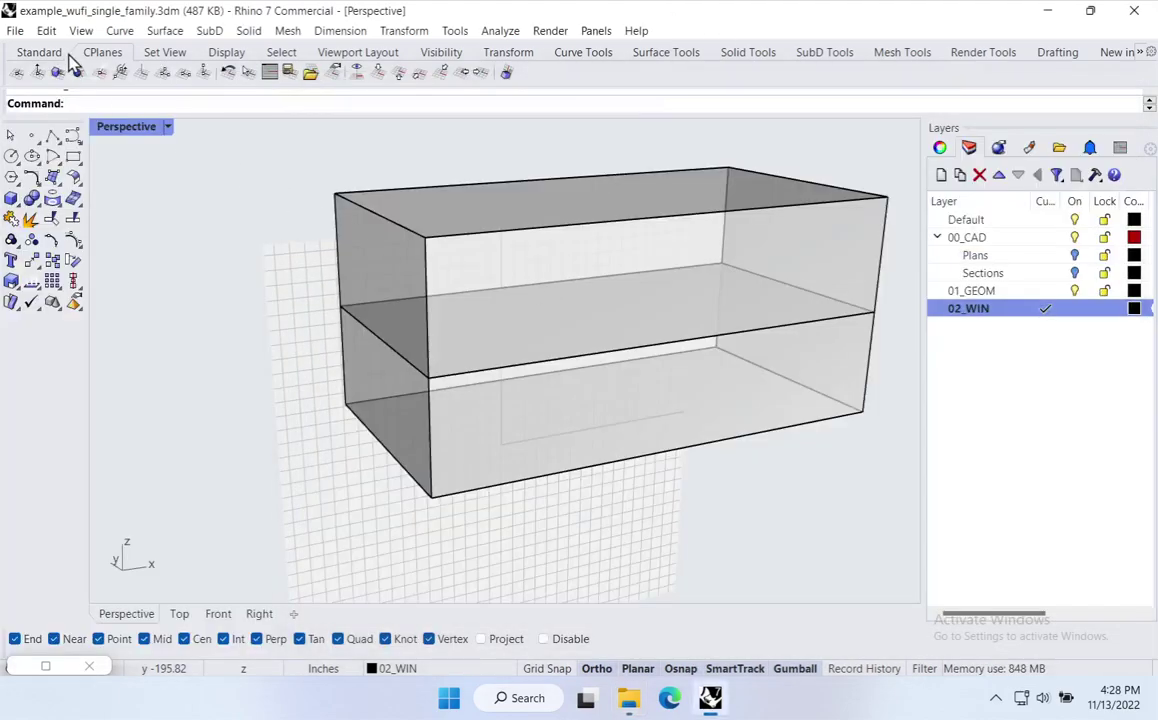
pyautogui.click(16, 31)
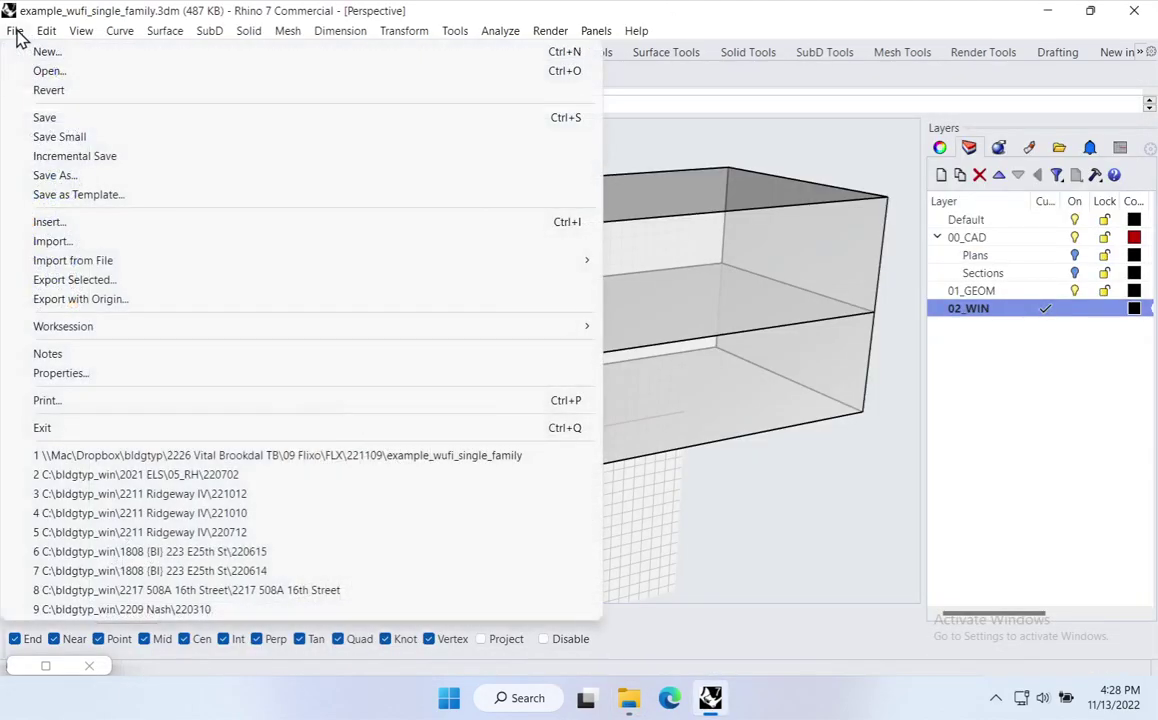
pyautogui.click(53, 244)
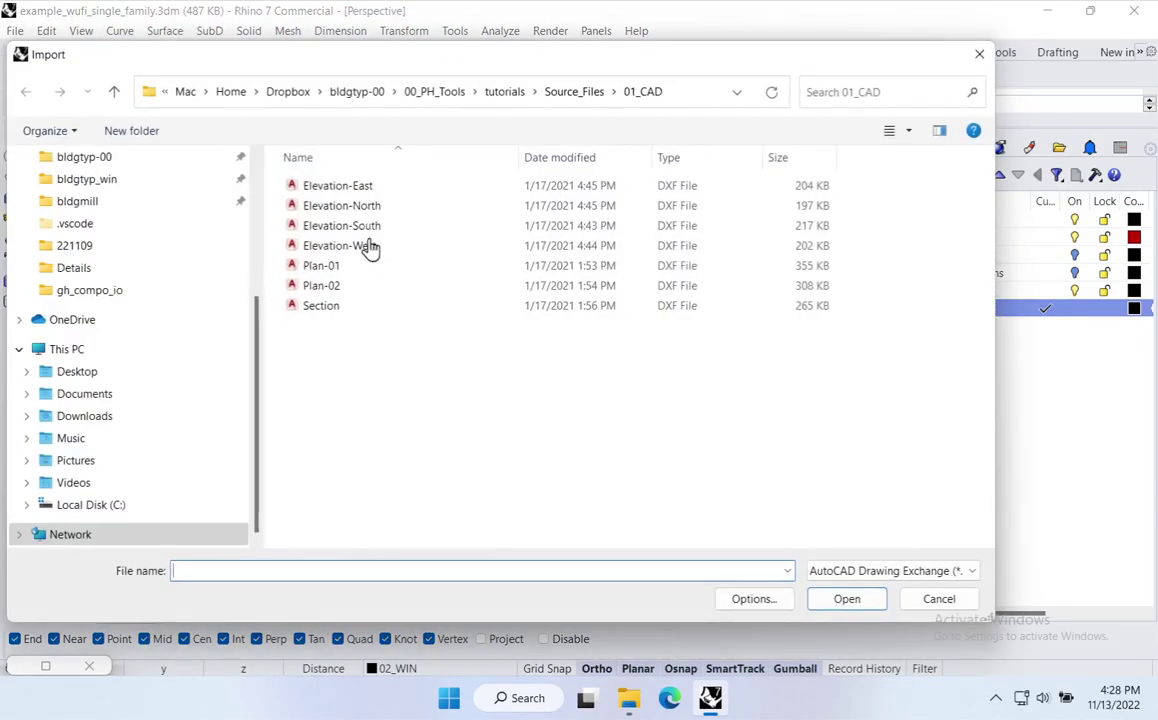
pyautogui.click(372, 233)
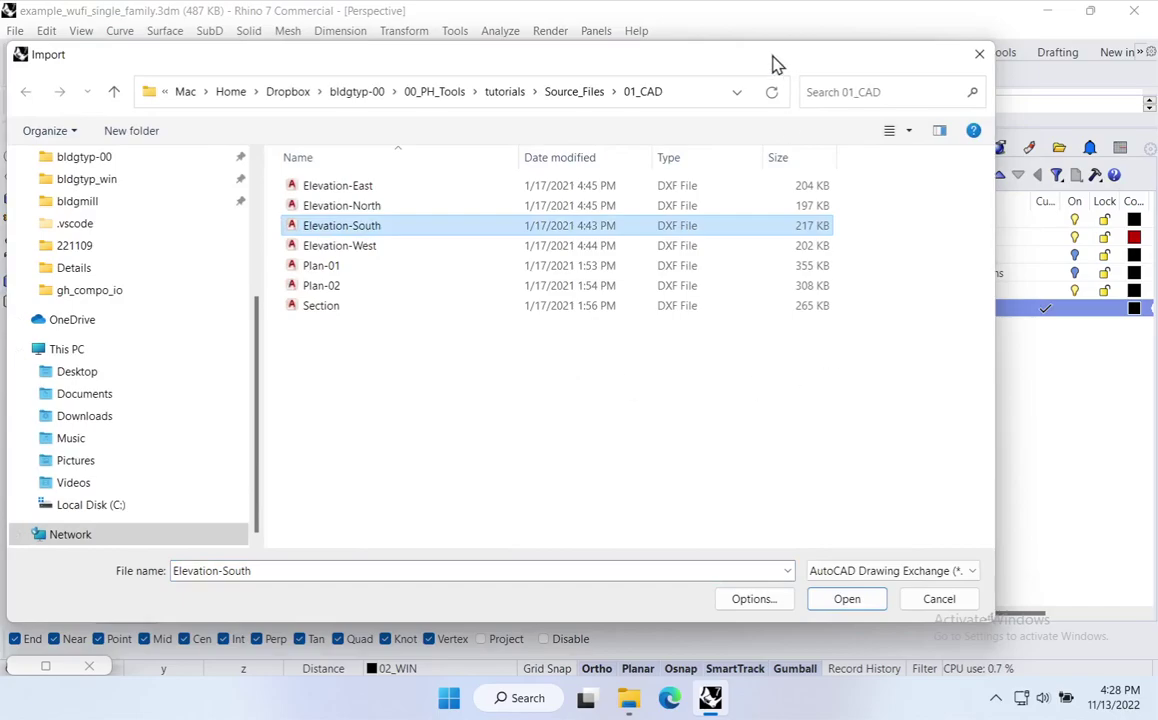
pyautogui.moveTo(778, 64); pyautogui.dragTo(796, 506)
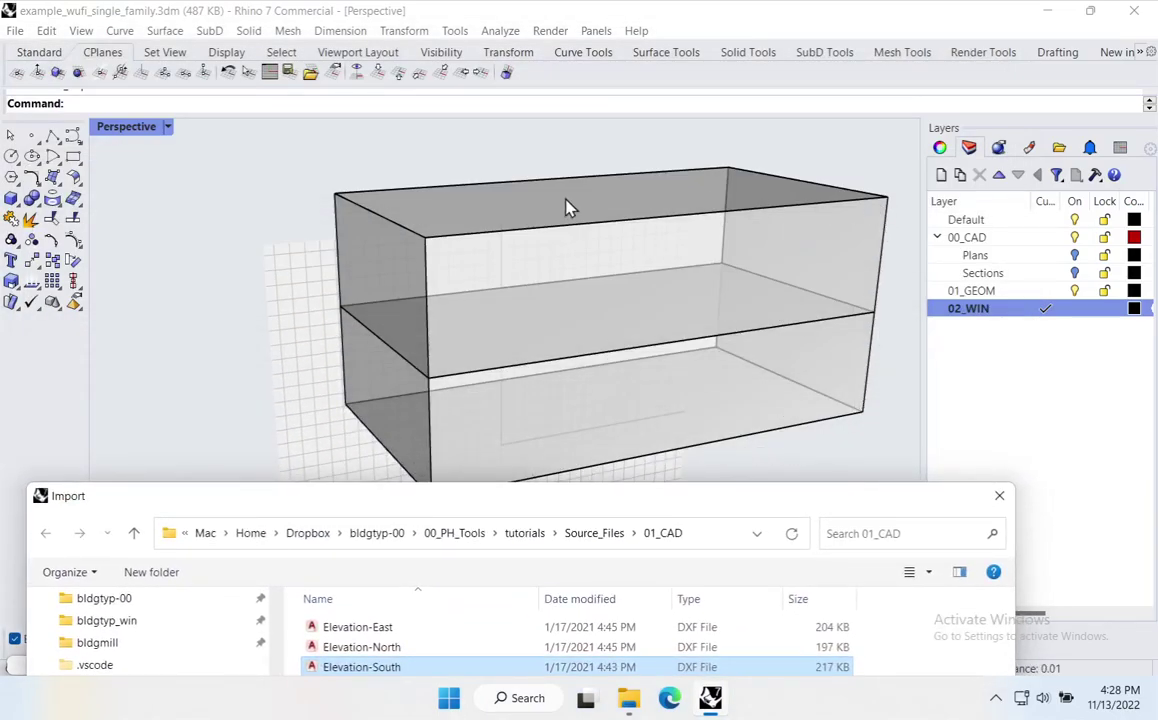
pyautogui.moveTo(677, 485); pyautogui.dragTo(677, 125)
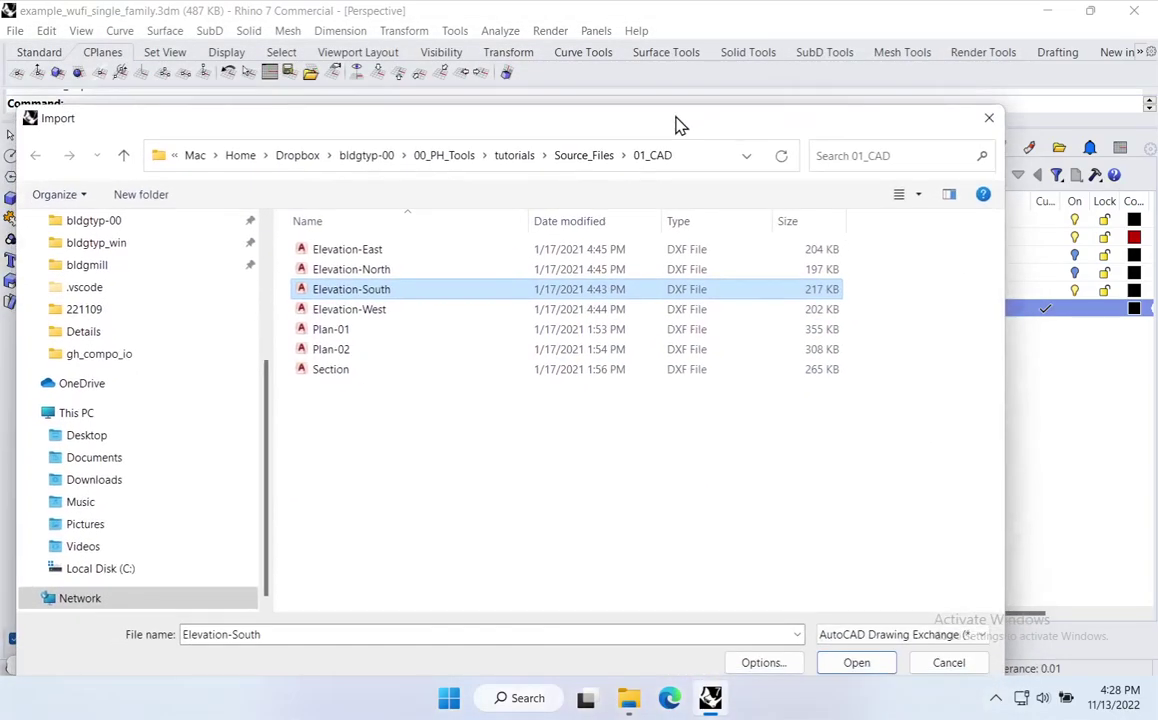
pyautogui.click(858, 664)
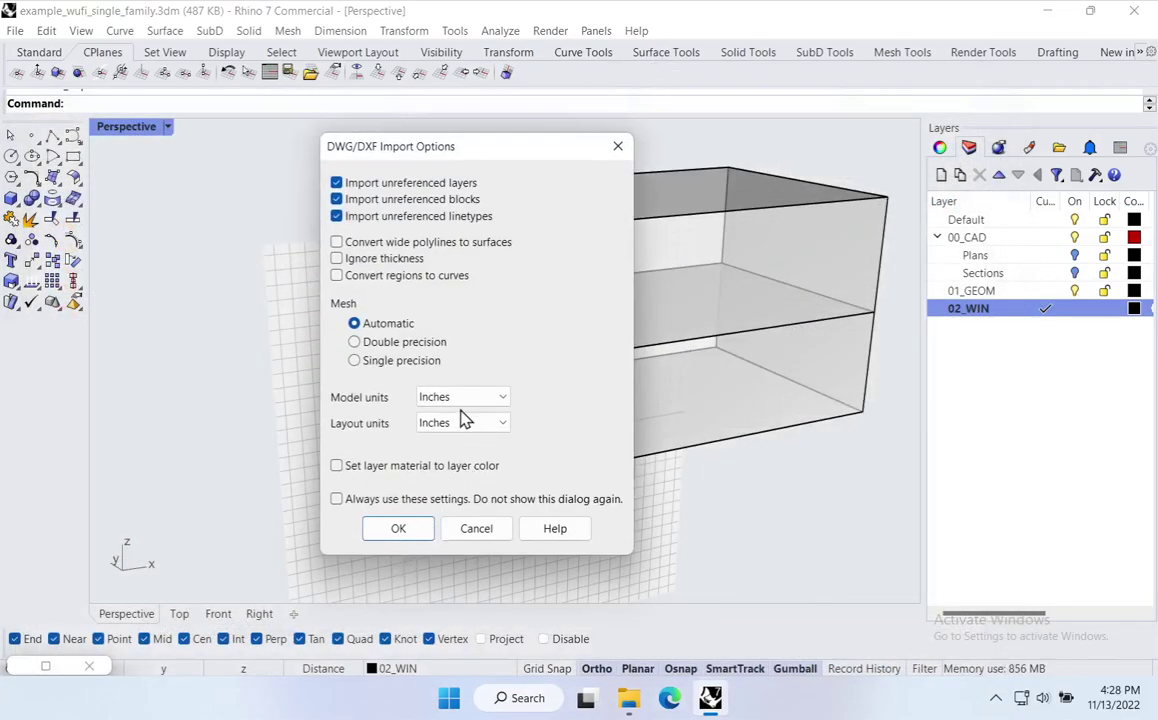
pyautogui.click(405, 528)
# Turn off the 01_GEOM layer and set the construction plane to World Top.
pyautogui.click(649, 527)
pyautogui.keyDown('shift'); pyautogui.moveTo(515, 585); pyautogui.dragTo(525, 486, button='right'); pyautogui.keyUp('shift')
pyautogui.click(506, 452)
pyautogui.scroll(-7, 483, 448)
pyautogui.click(525, 486)
pyautogui.press('Escape')
pyautogui.click(1075, 290)
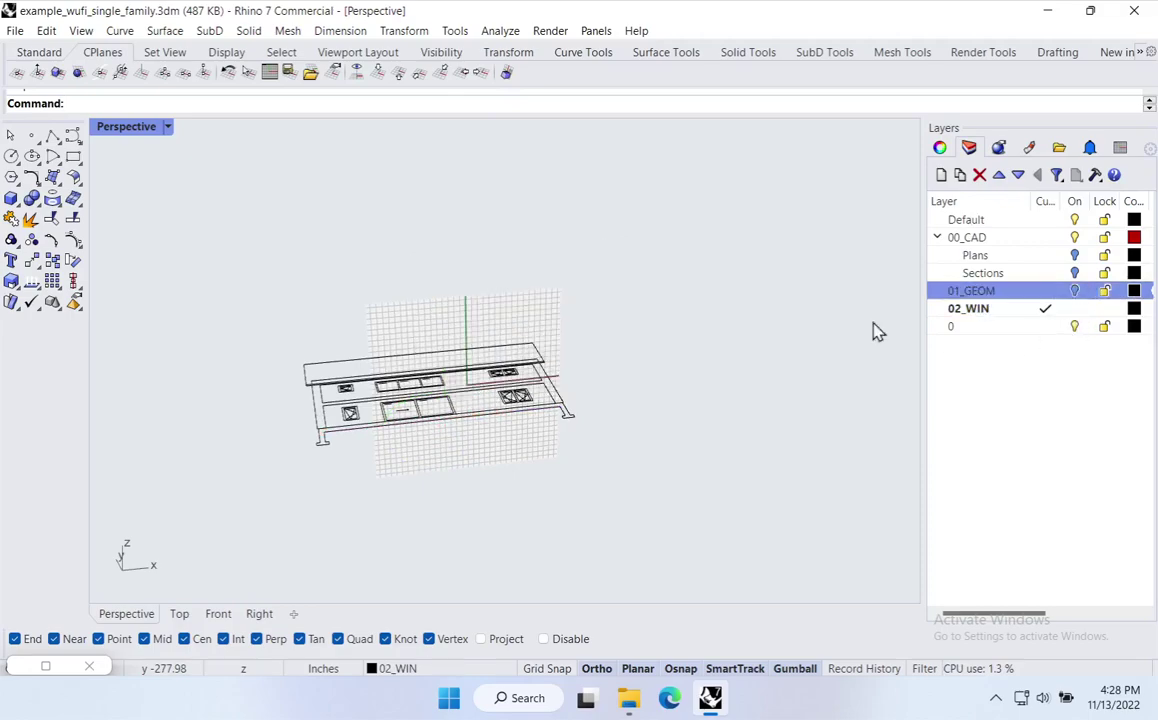
pyautogui.scroll(2, 395, 436)
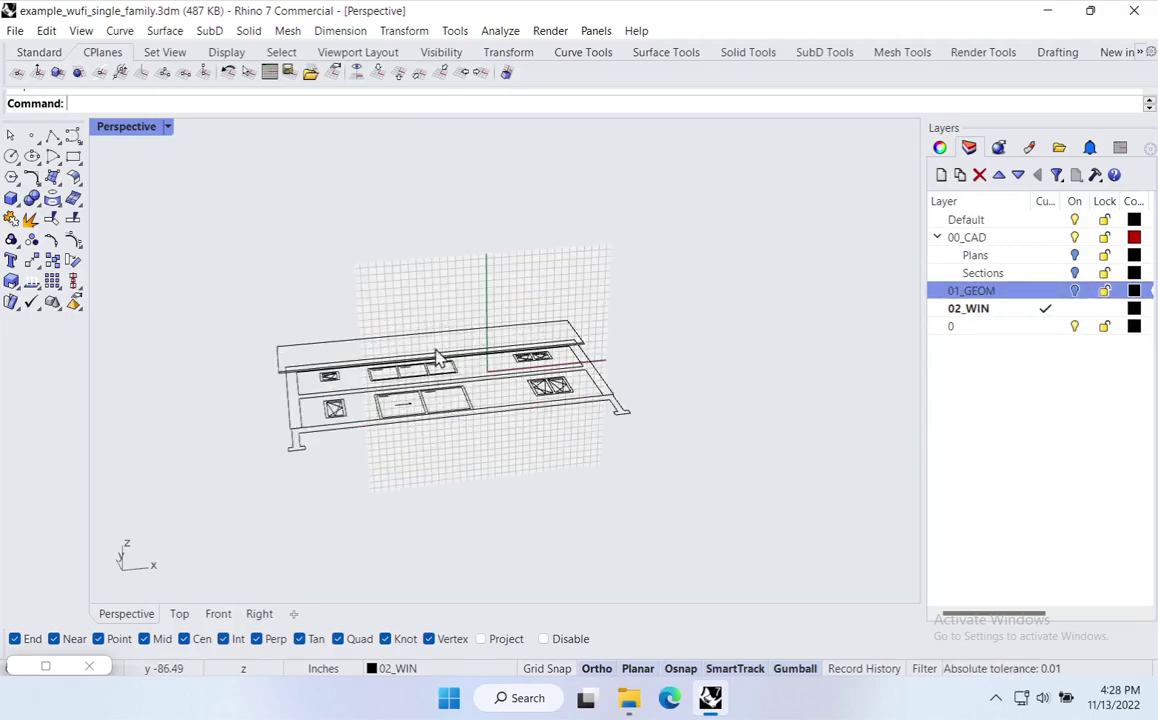
pyautogui.click(379, 74)
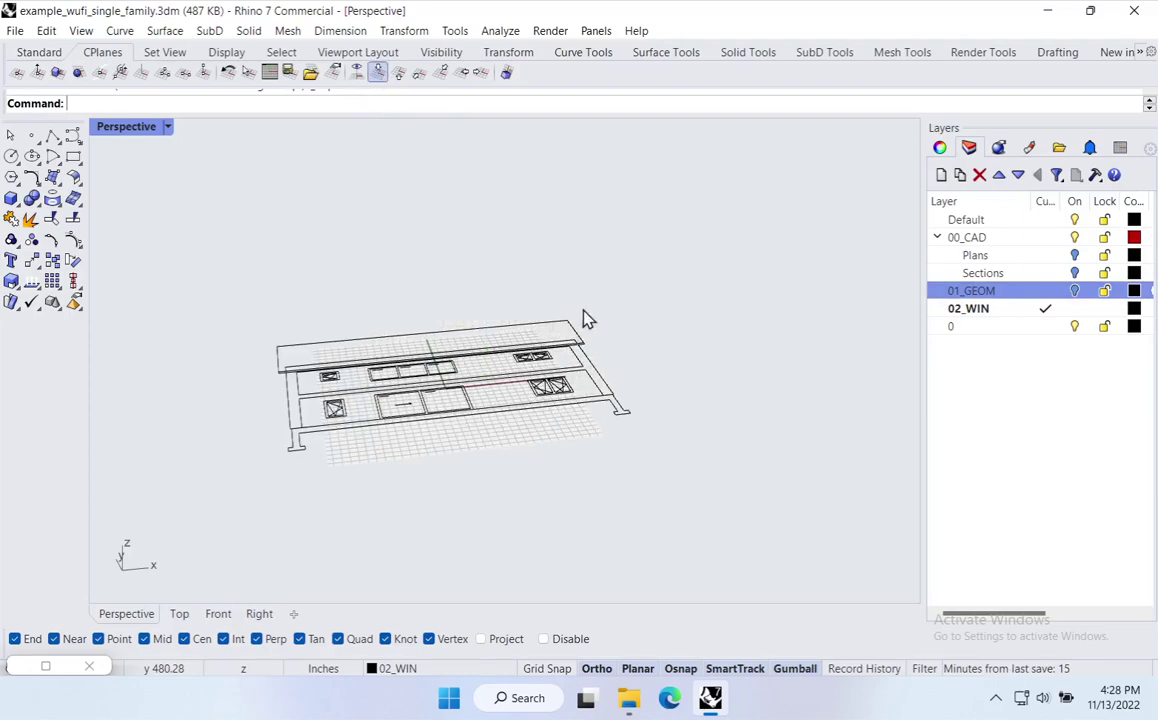
# Select all the imported south elevation linework and add a sublayer named Elevations under 00_CAD.
pyautogui.moveTo(422, 410); pyautogui.dragTo(385, 344, button='right')
pyautogui.moveTo(215, 238); pyautogui.dragTo(741, 557)
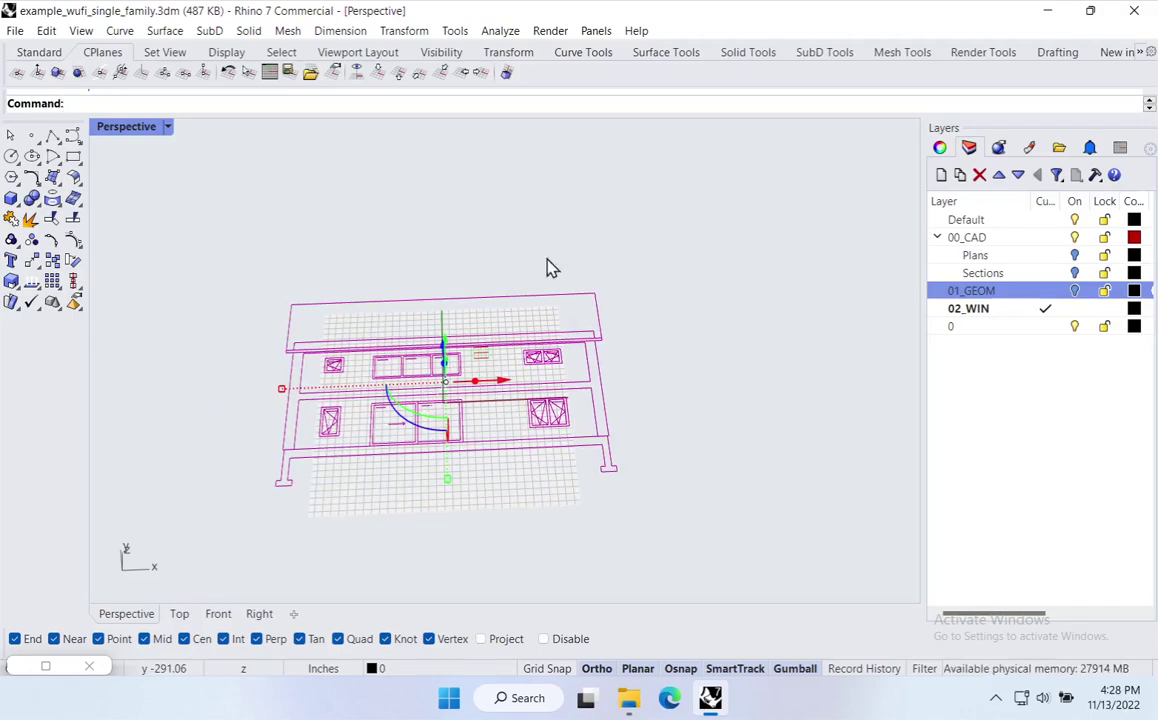
pyautogui.click(958, 240)
pyautogui.rightClick(974, 246)
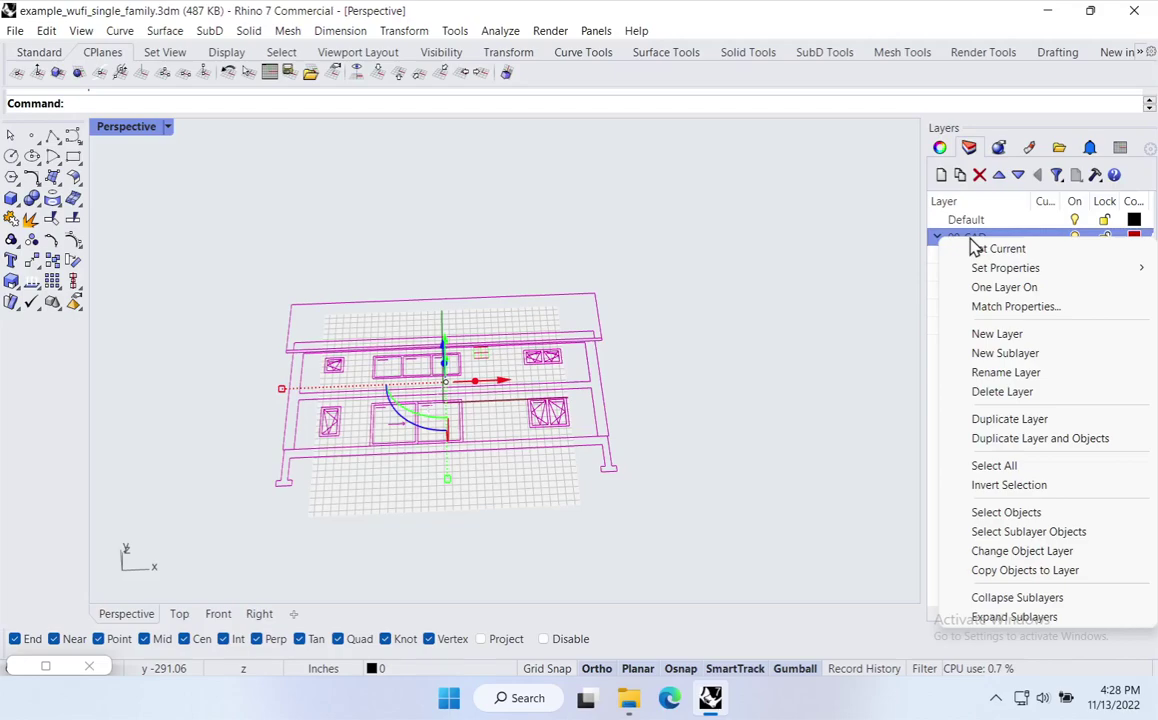
pyautogui.click(1006, 355)
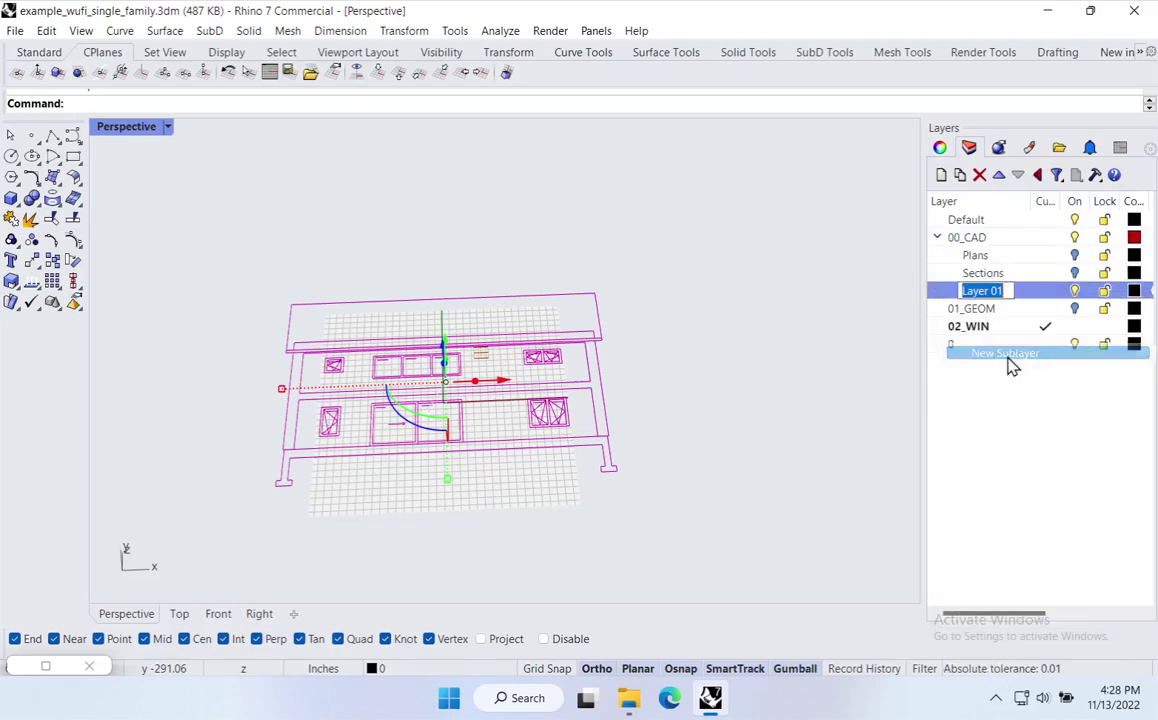
pyautogui.write('Elevations')
pyautogui.press('Return')
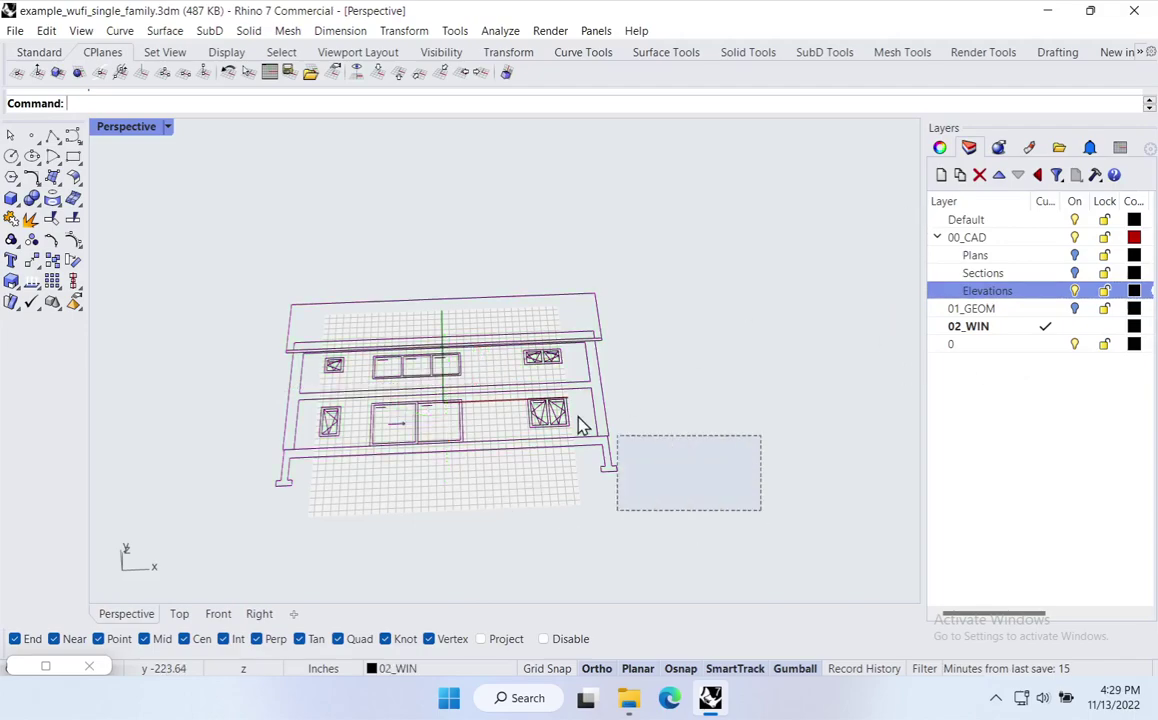
# Assign the selected south elevation linework to the Elevations layer.
pyautogui.click(940, 148)
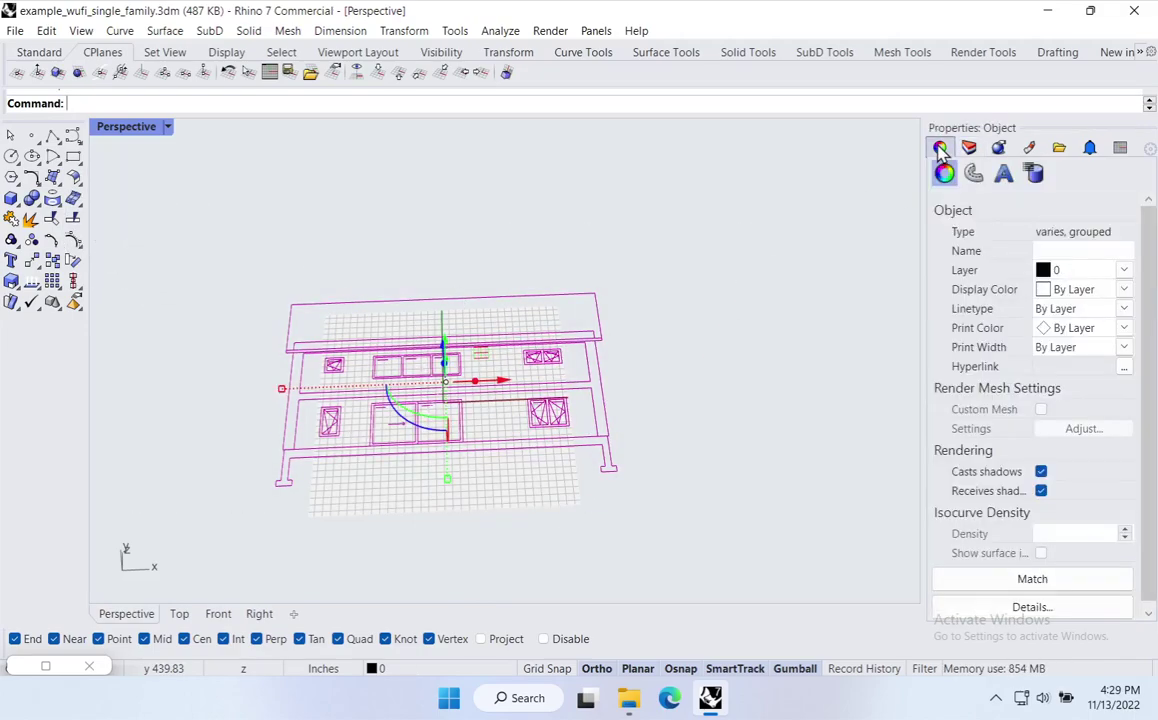
pyautogui.click(1125, 272)
pyautogui.click(1108, 362)
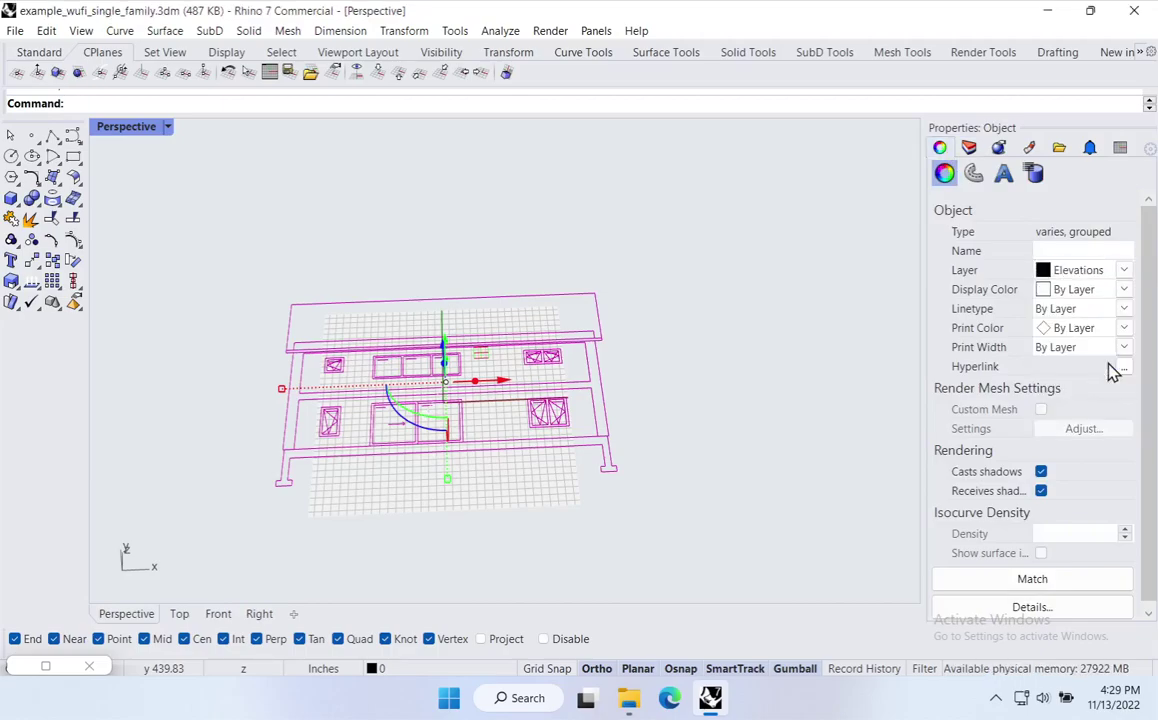
pyautogui.click(755, 346)
pyautogui.click(486, 432)
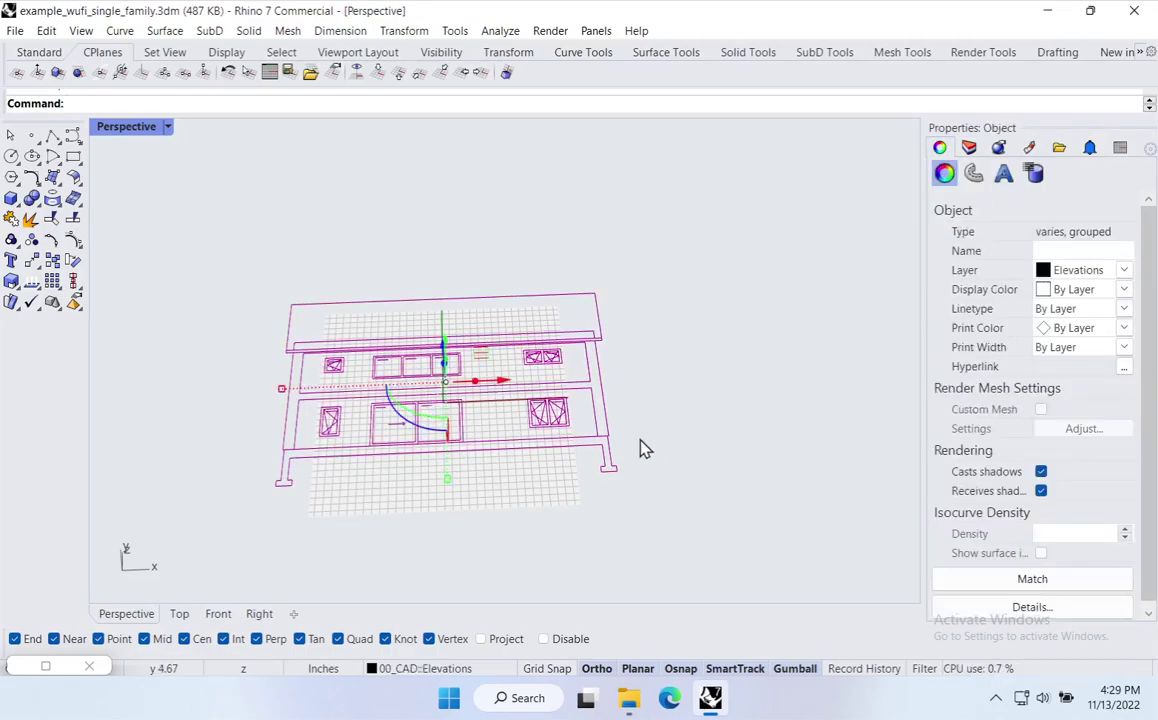
# Move the south elevation drawing in the negative X direction, clear of the construction grid, and deselect it.
pyautogui.moveTo(641, 447); pyautogui.dragTo(690, 416, button='right')
pyautogui.scroll(-5, 615, 304)
pyautogui.moveTo(601, 308); pyautogui.dragTo(283, 414)
pyautogui.moveTo(600, 345)
pyautogui.mouseDown(button='right')
pyautogui.moveTo(625, 407)
pyautogui.moveTo(579, 489)
pyautogui.moveTo(607, 336)
pyautogui.mouseUp(button='right')
pyautogui.press('Escape')
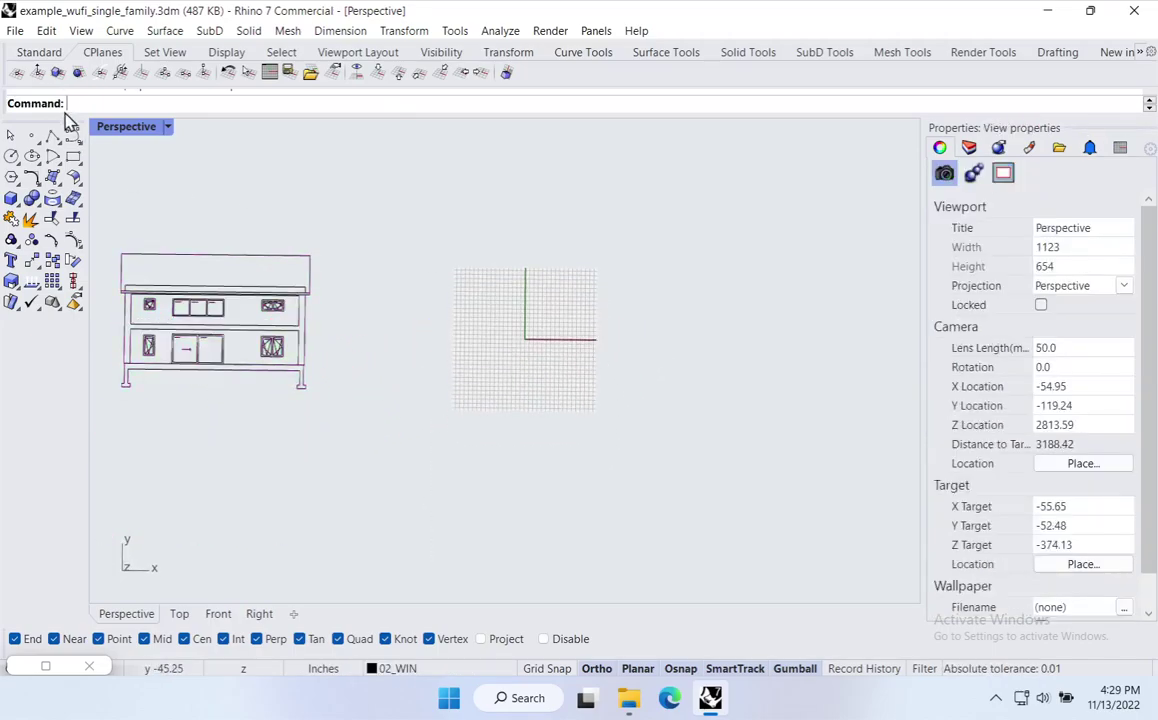
# Import the Elevation-East DXF drawing with model and layout units in inches and group its linework.
pyautogui.click(16, 32)
pyautogui.click(50, 241)
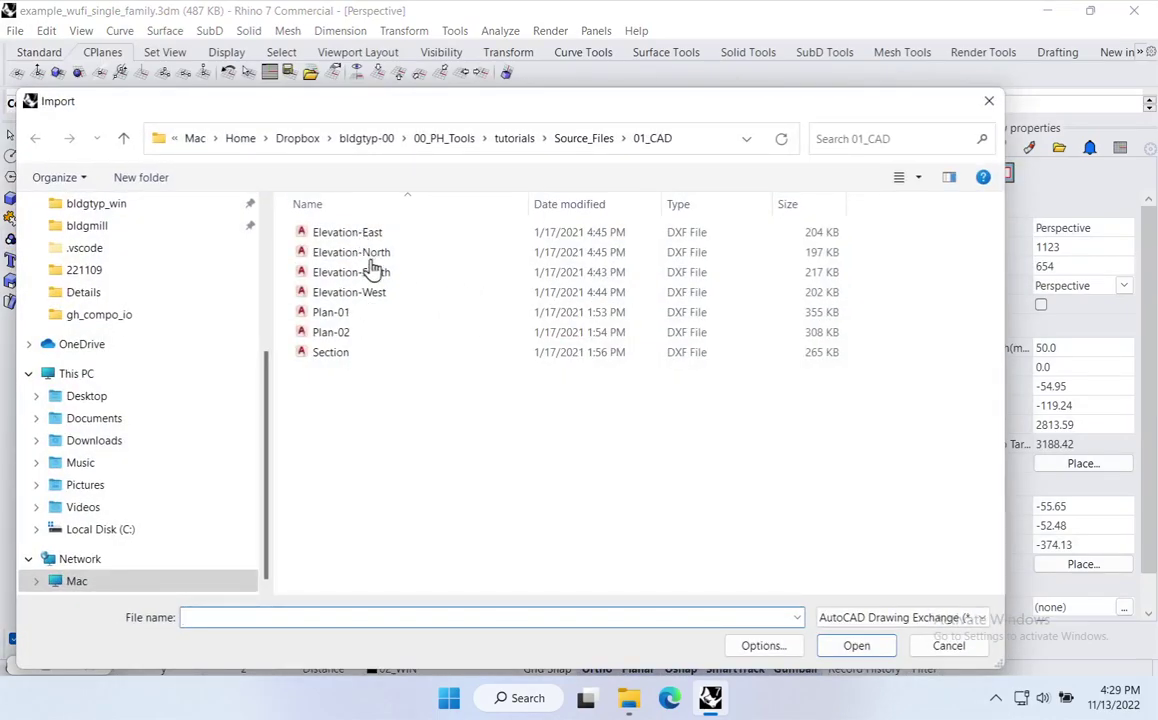
pyautogui.click(340, 232)
pyautogui.click(878, 645)
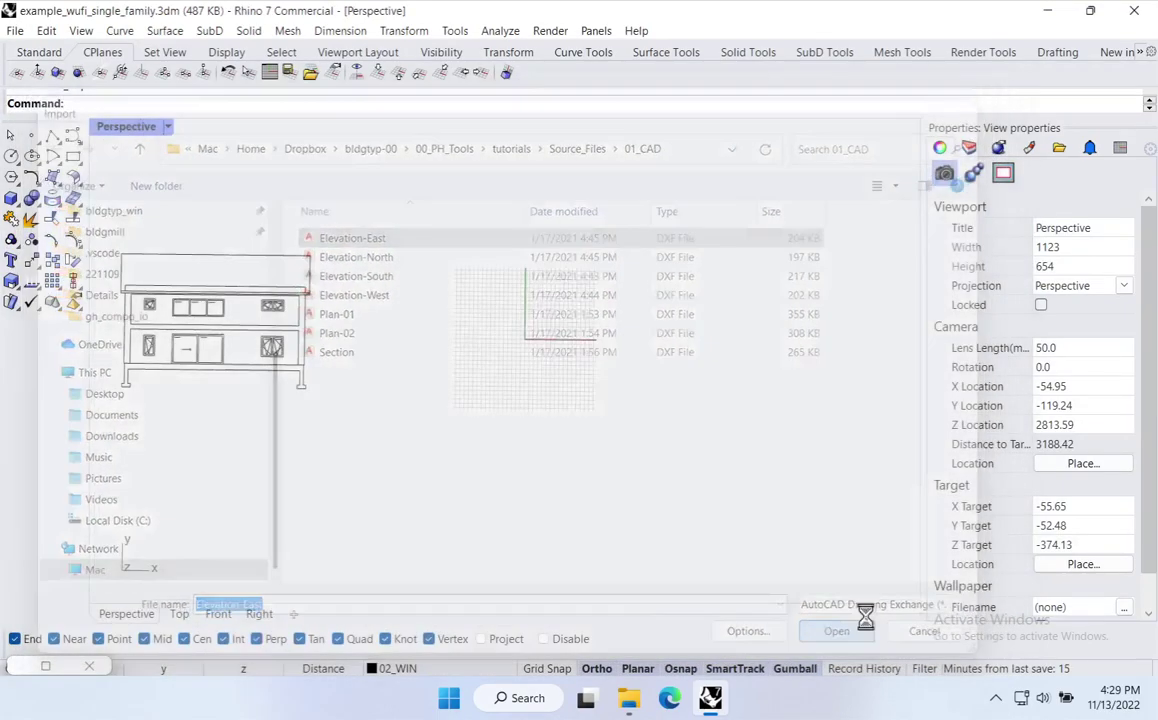
pyautogui.click(398, 529)
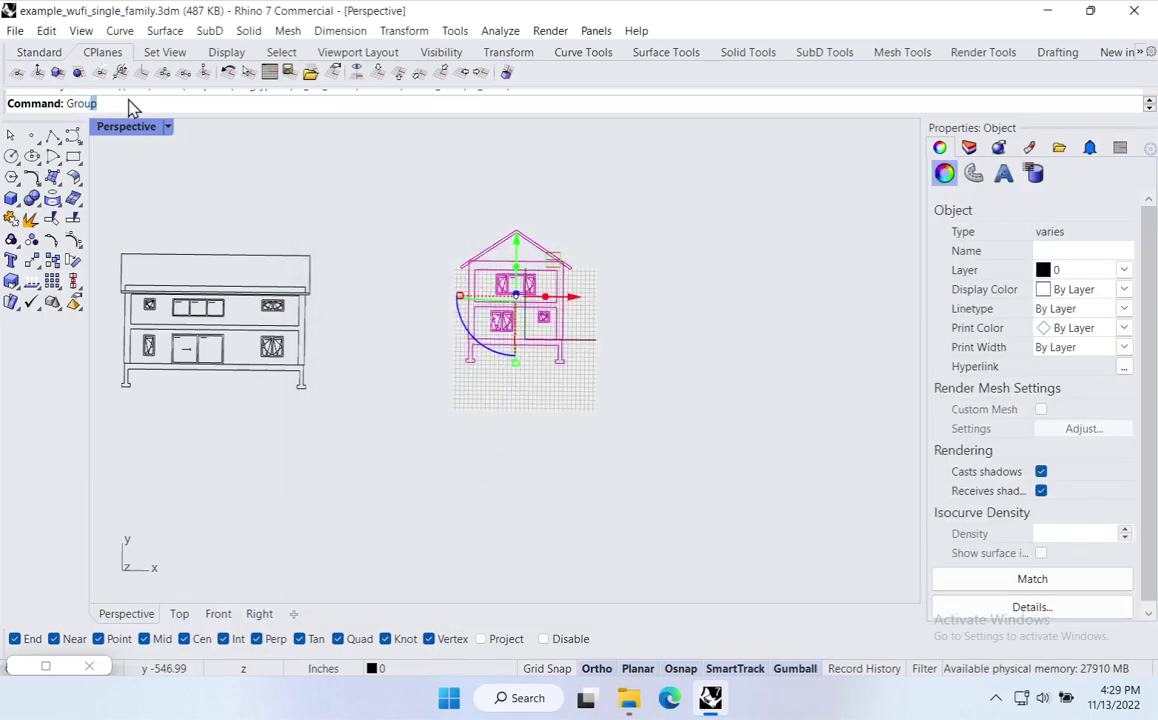
# Assign the grouped east elevation to the Elevations layer and move it in the positive X direction, clear of the construction grid.
pyautogui.click(1123, 270)
pyautogui.click(1108, 363)
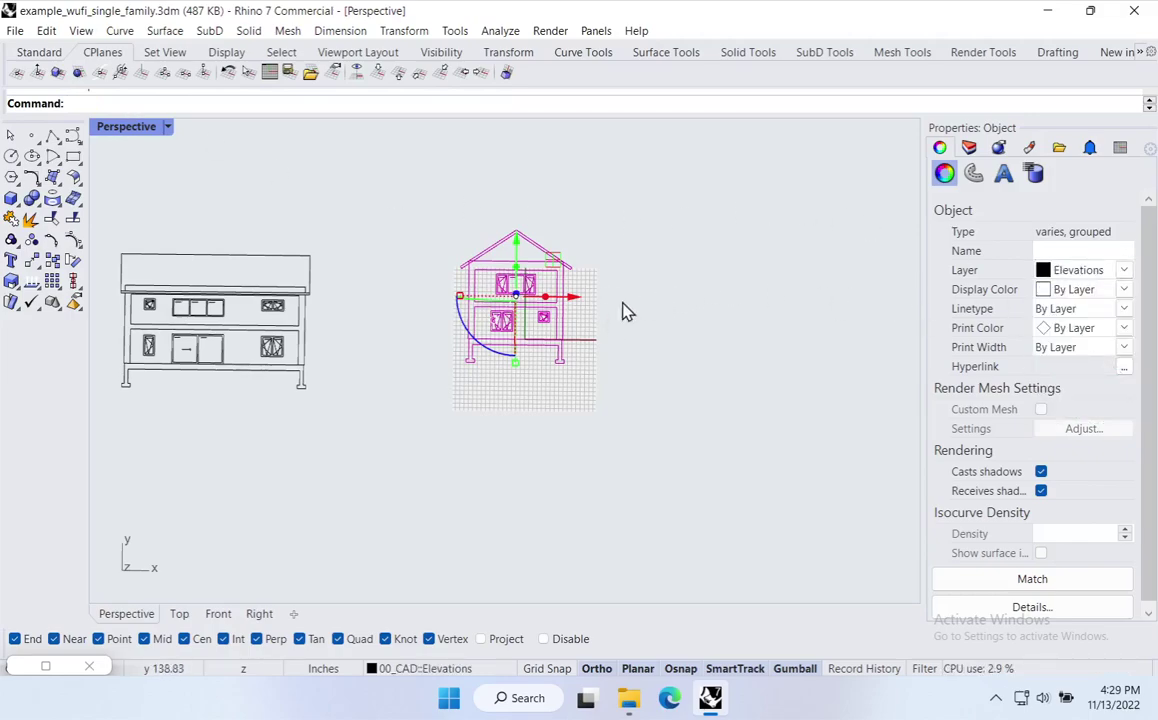
pyautogui.moveTo(572, 303); pyautogui.dragTo(902, 299)
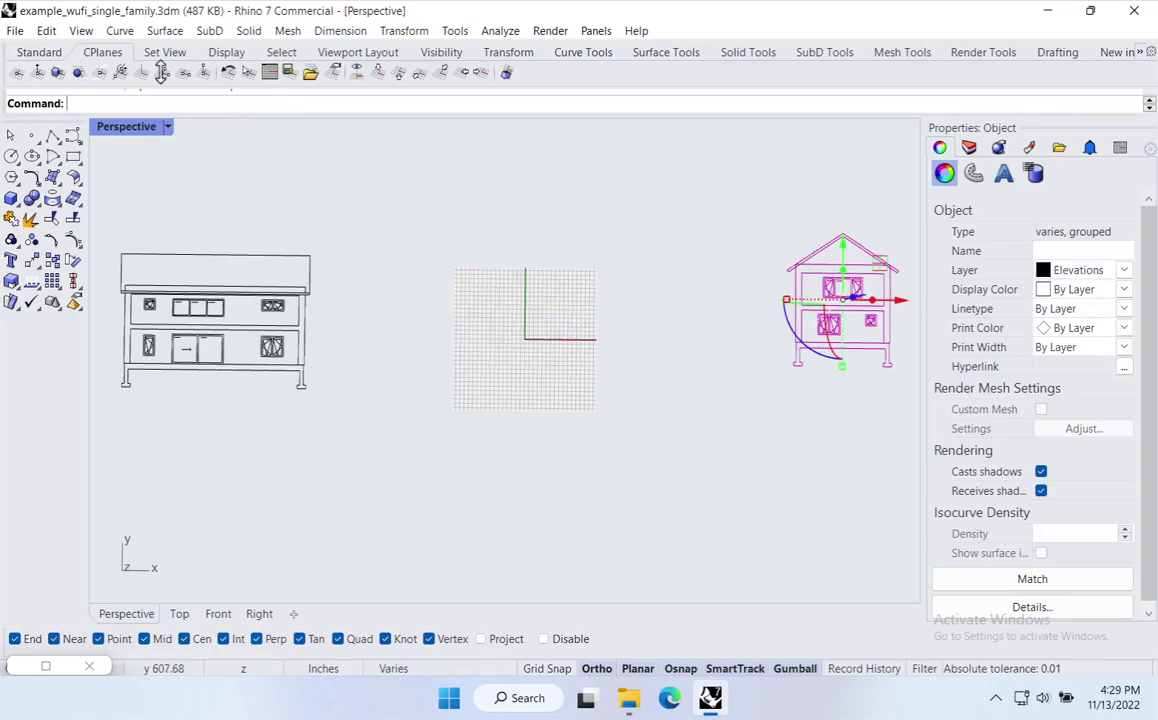
# Import the Elevation-North DXF drawing with units in inches and group it together with the still selected east elevation.
pyautogui.click(15, 31)
pyautogui.click(53, 241)
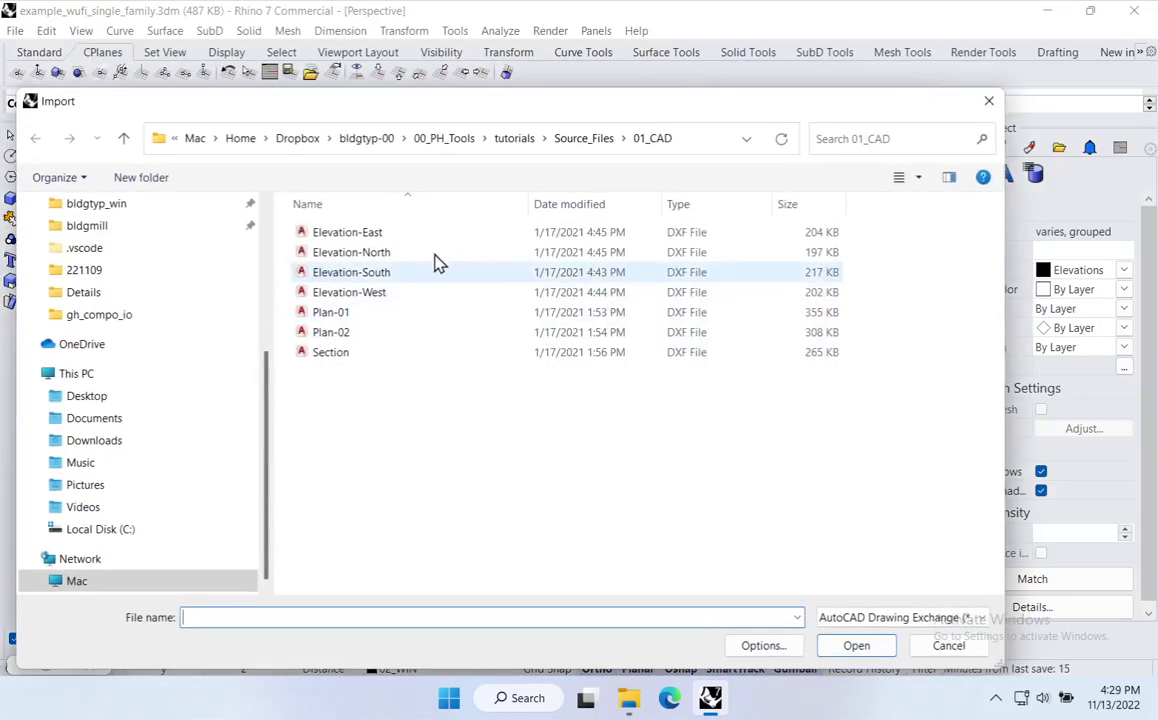
pyautogui.click(401, 257)
pyautogui.click(858, 646)
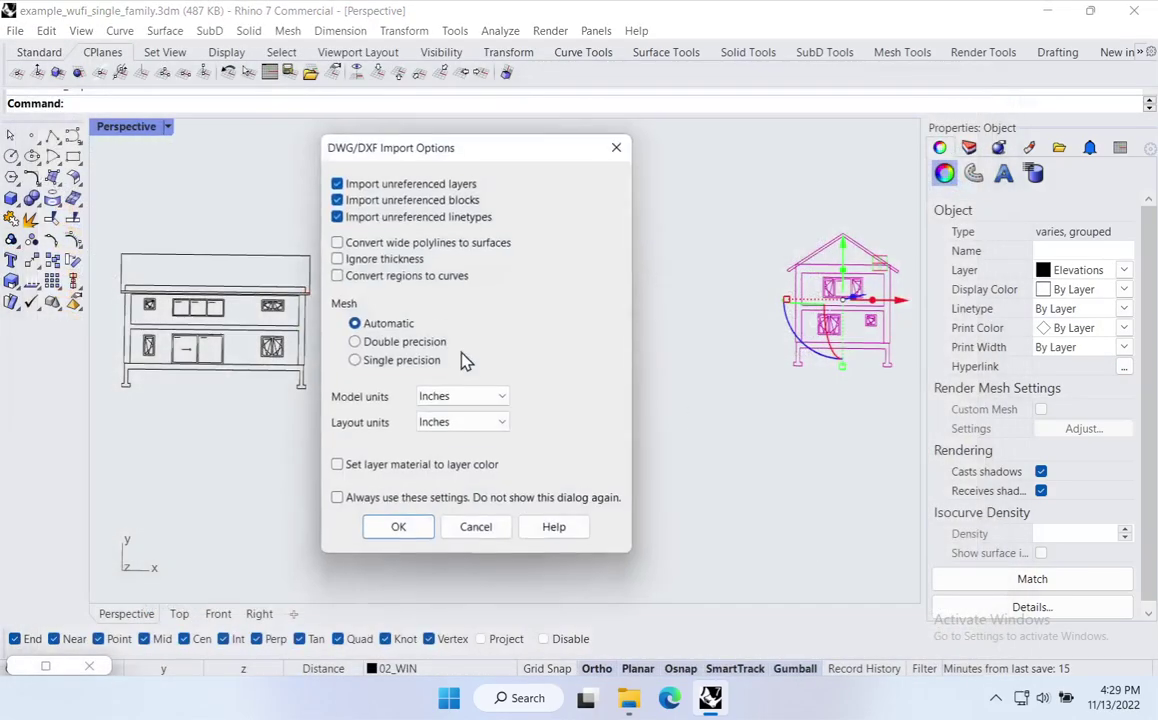
pyautogui.click(398, 528)
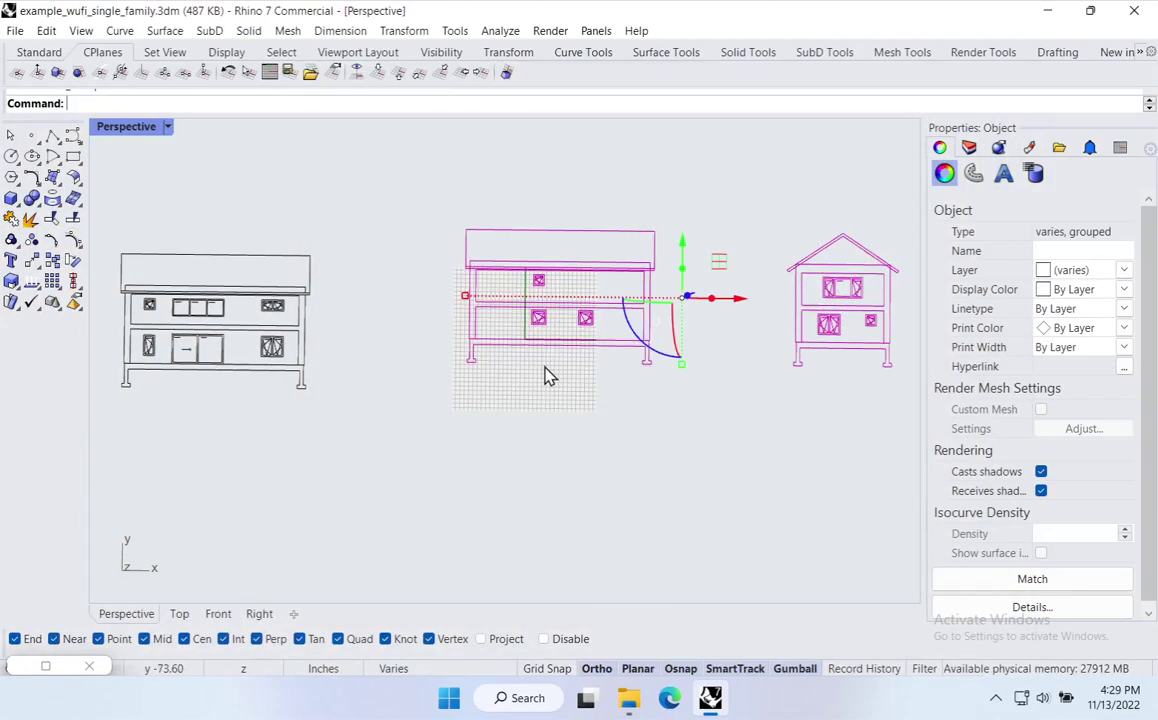
# Assign the north elevation to the Elevations layer, shift it with the east elevation in the positive X direction, and deselect.
pyautogui.click(1130, 271)
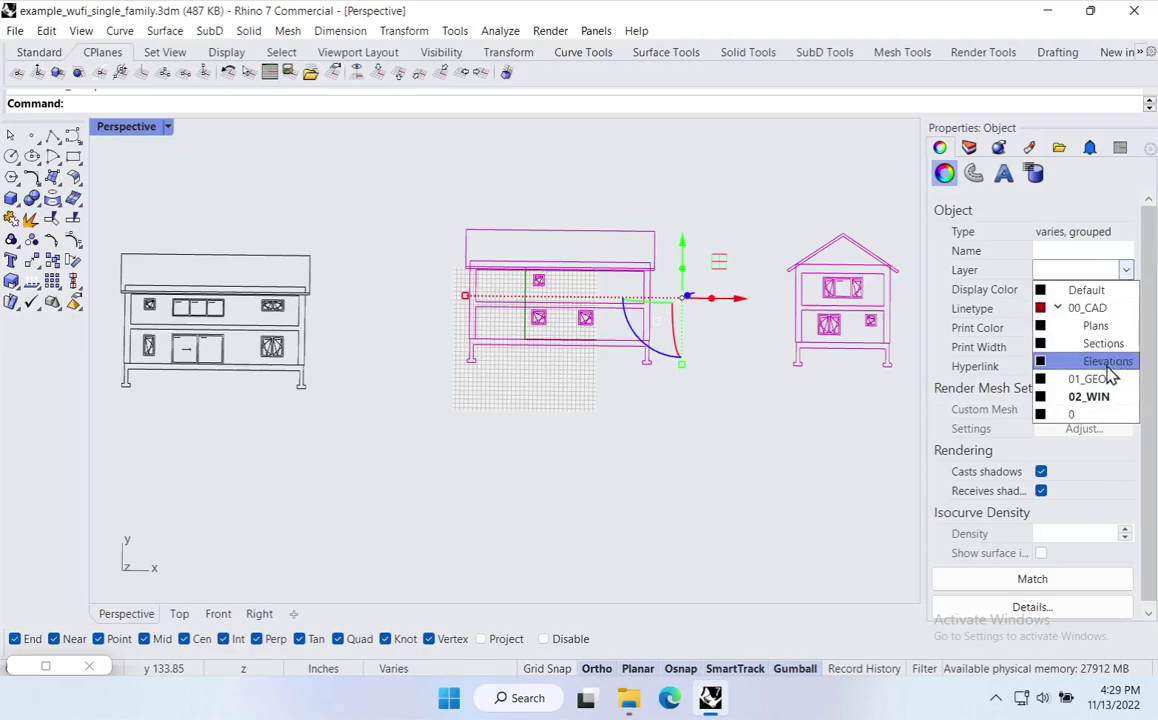
pyautogui.click(1110, 362)
pyautogui.scroll(-4, 571, 370)
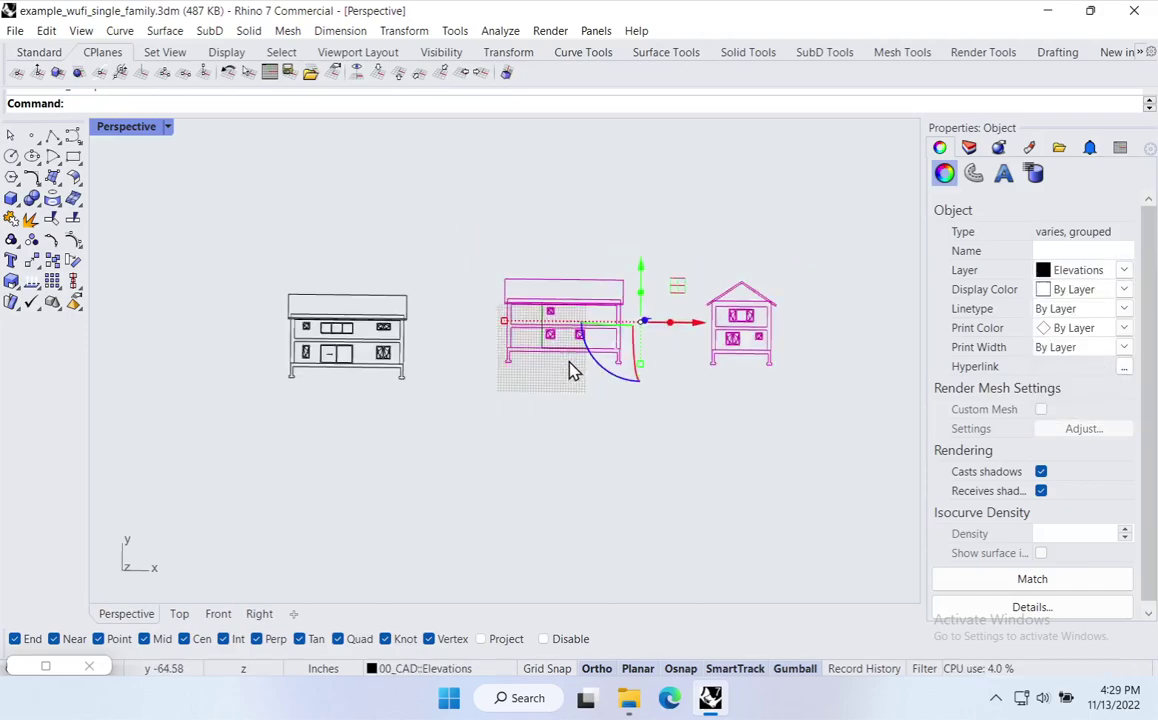
pyautogui.moveTo(688, 331); pyautogui.dragTo(886, 326)
pyautogui.click(584, 367)
pyautogui.scroll(2, 550, 339)
# Import the Elevation-West DXF drawing with model and layout units in inches and group its linework.
pyautogui.click(16, 31)
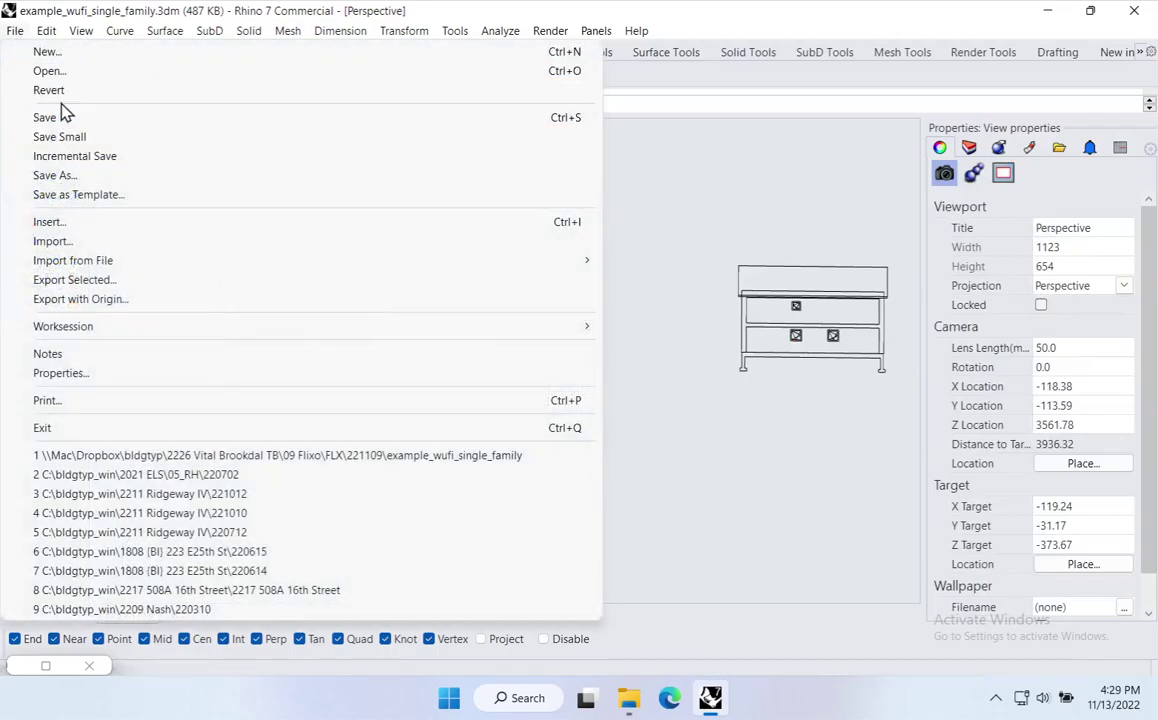
pyautogui.click(45, 240)
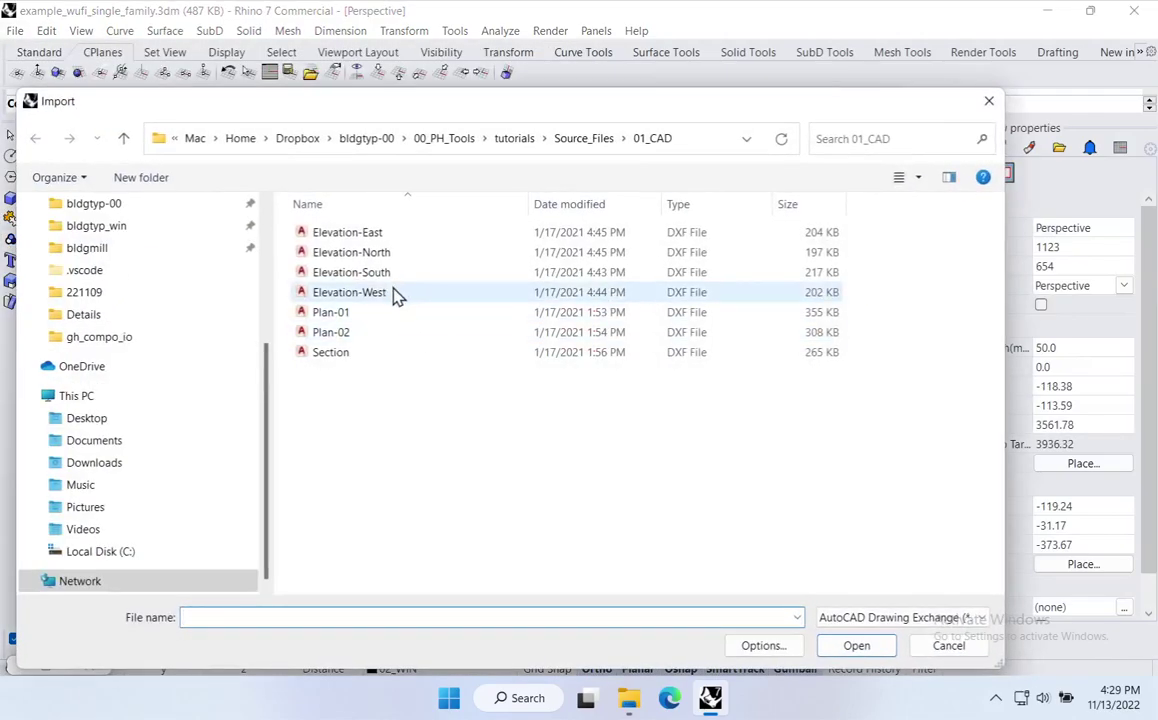
pyautogui.click(349, 292)
pyautogui.click(856, 645)
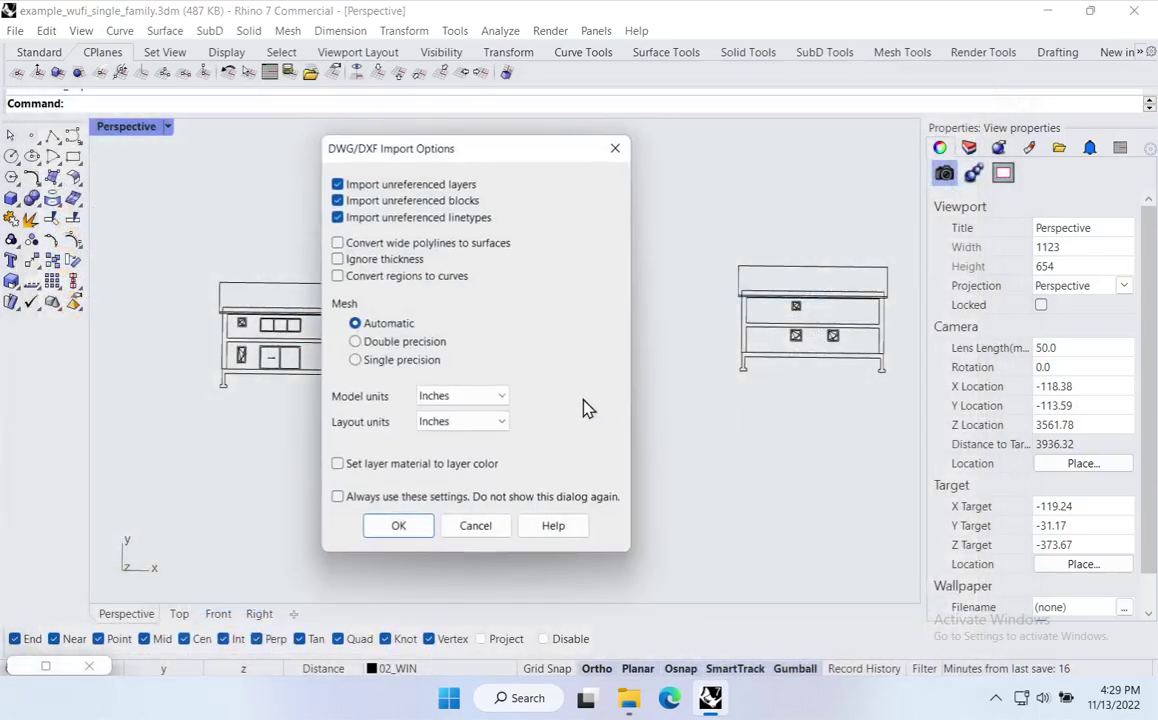
pyautogui.click(418, 535)
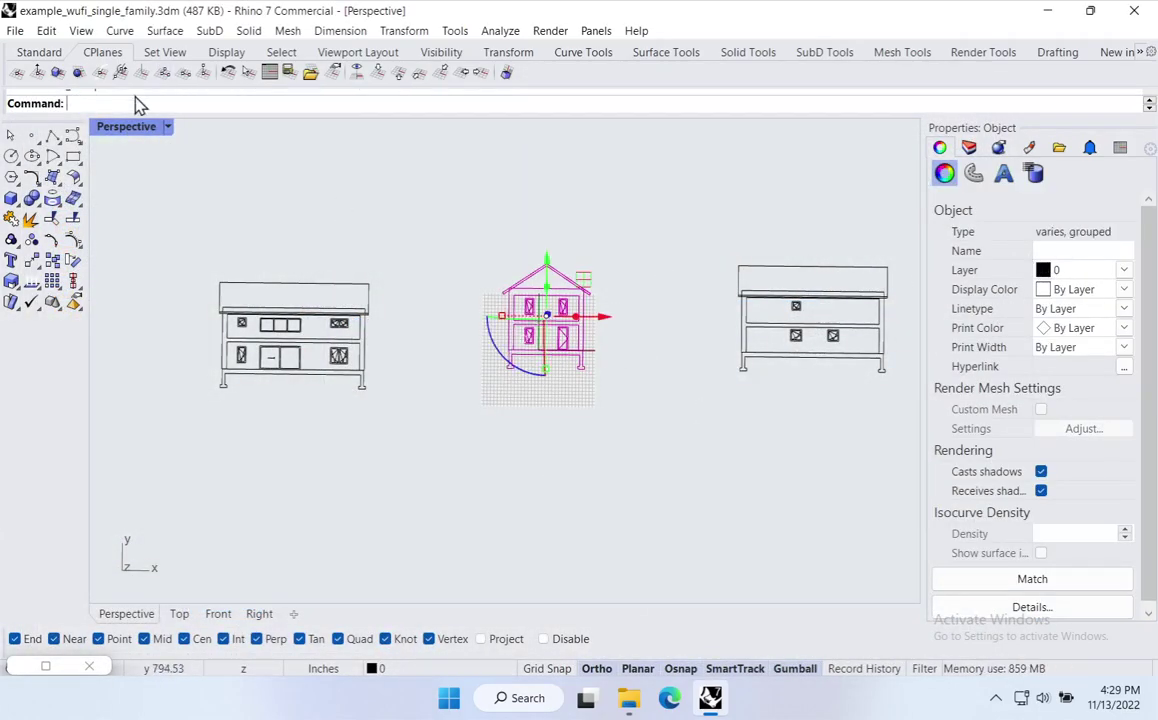
# Assign the west elevation to the Elevations layer and delete the leftover imported layer 0.
pyautogui.click(1124, 270)
pyautogui.click(1117, 365)
pyautogui.click(773, 444)
pyautogui.click(968, 147)
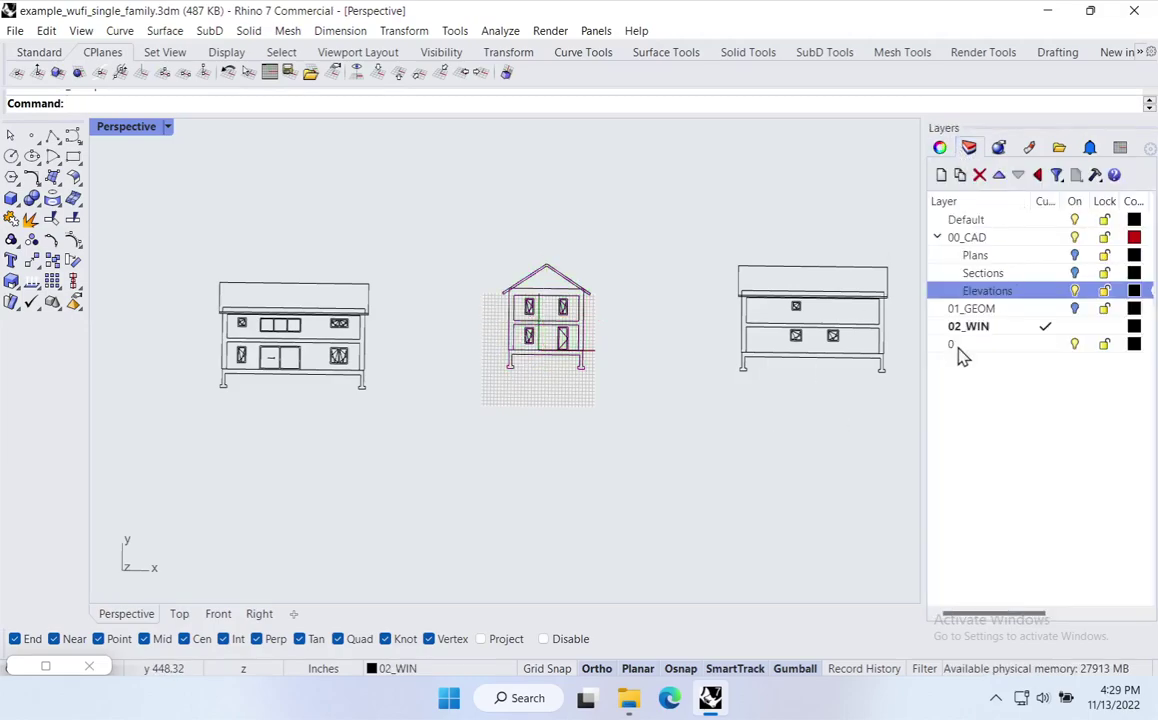
pyautogui.click(966, 344)
pyautogui.click(979, 175)
# Select all four elevation drawings and rotate them together about the X axis so they stand vertically on the ground plane.
pyautogui.keyDown('shift'); pyautogui.moveTo(597, 460); pyautogui.dragTo(697, 237, button='right'); pyautogui.keyUp('shift')
pyautogui.moveTo(790, 512); pyautogui.dragTo(109, 176)
pyautogui.moveTo(517, 328); pyautogui.dragTo(475, 316, button='right')
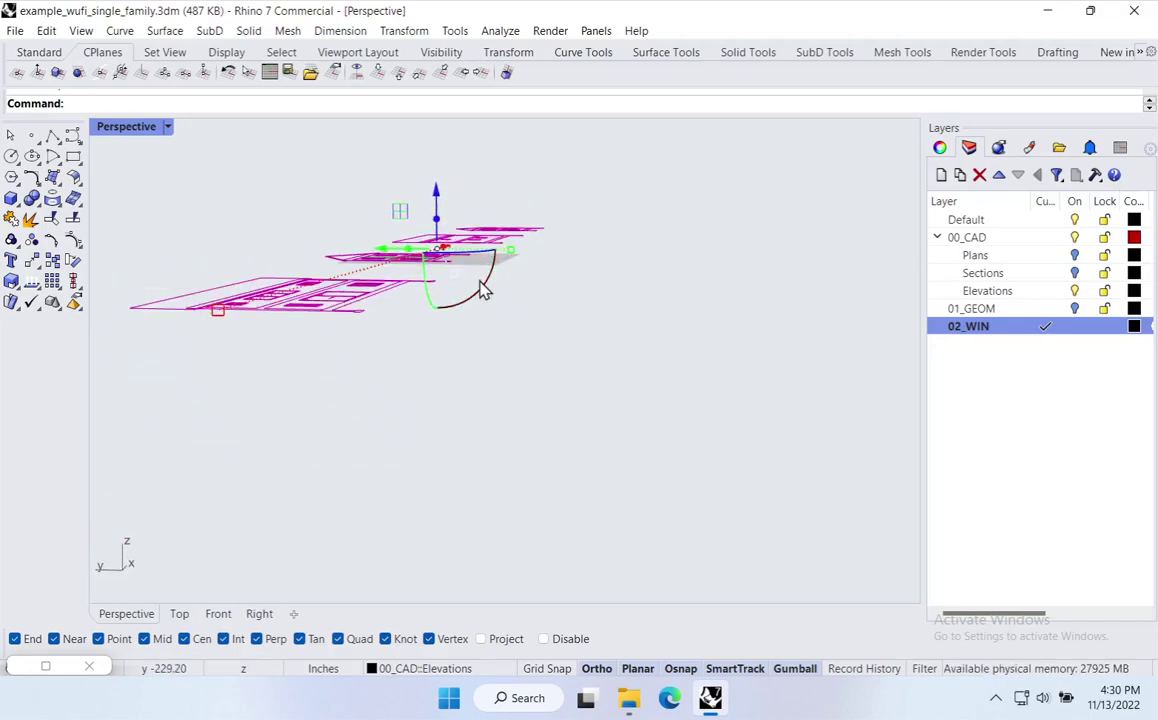
pyautogui.moveTo(495, 278); pyautogui.dragTo(414, 349)
pyautogui.click(439, 367)
pyautogui.moveTo(439, 367); pyautogui.dragTo(541, 406, button='right')
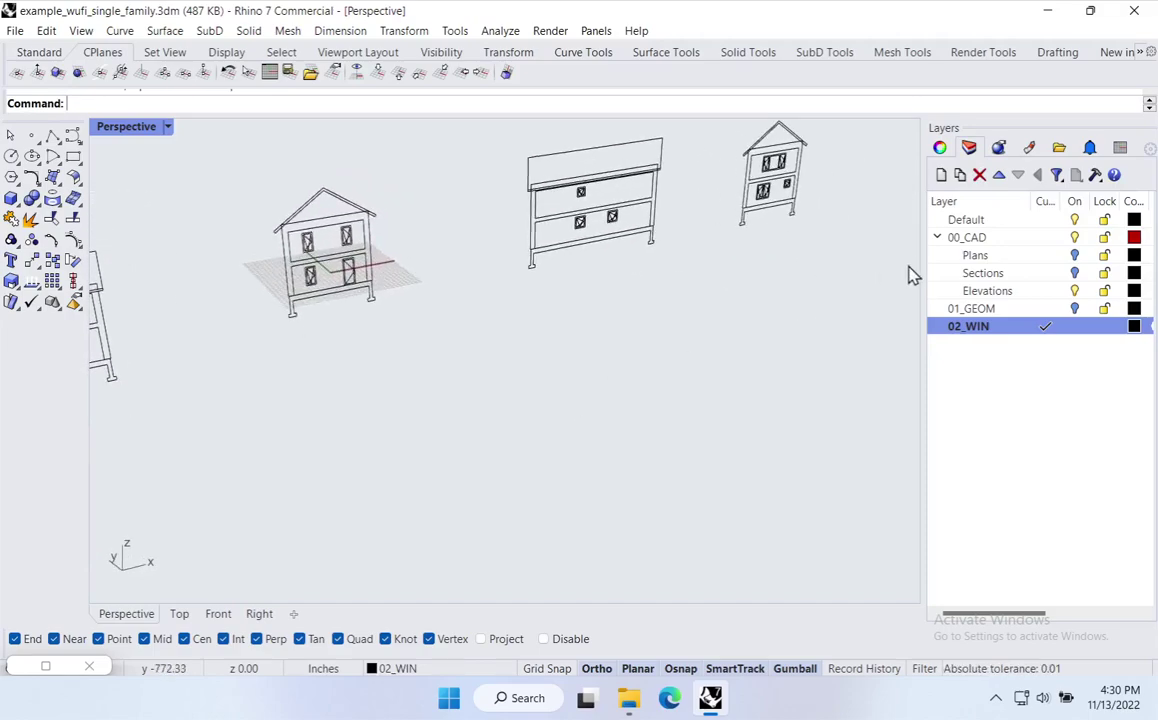
# Turn on the 01_GEOM layer to show the building volume beside the standing elevations.
pyautogui.moveTo(520, 316); pyautogui.dragTo(586, 428, button='right')
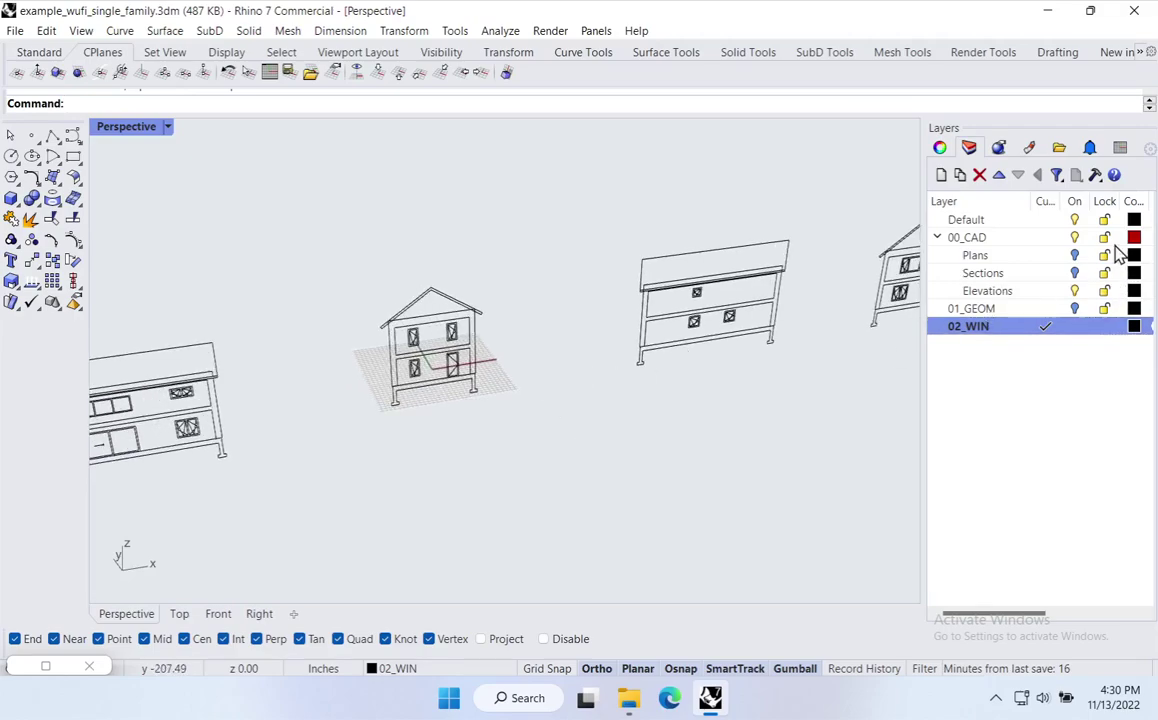
pyautogui.click(1075, 308)
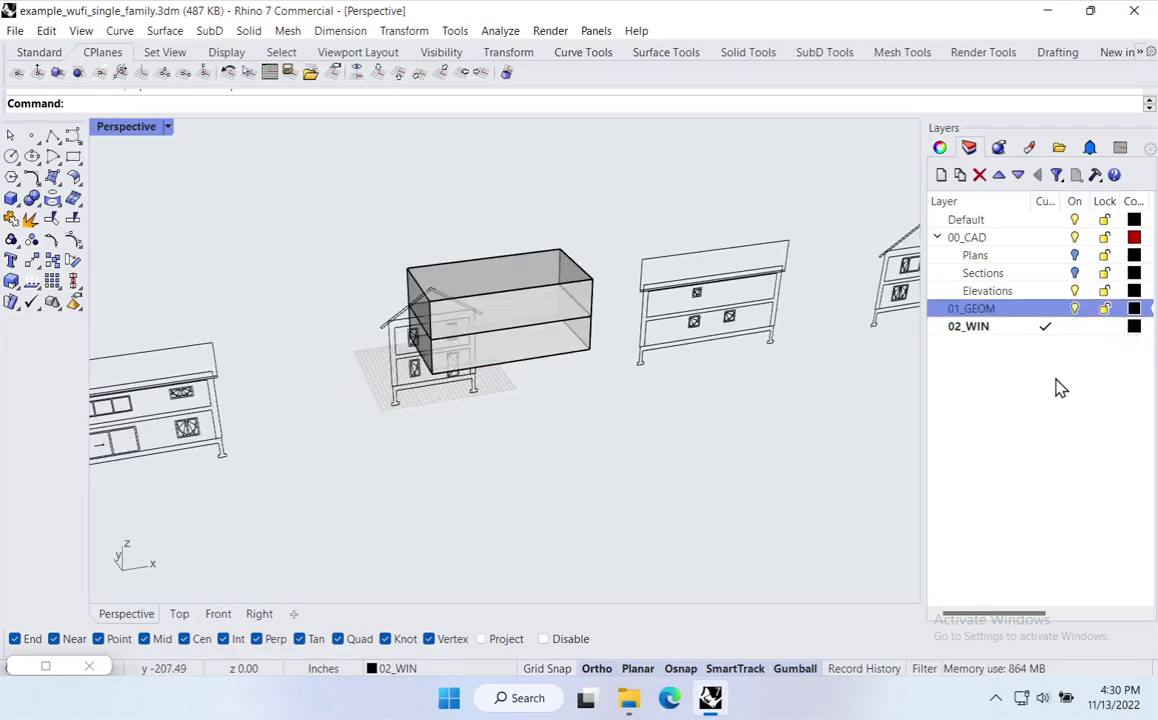
pyautogui.click(666, 346)
# Select the west elevation and rotate it about the vertical axis until it is parallel to the building volume's short end wall.
pyautogui.moveTo(636, 434); pyautogui.dragTo(607, 427, button='right')
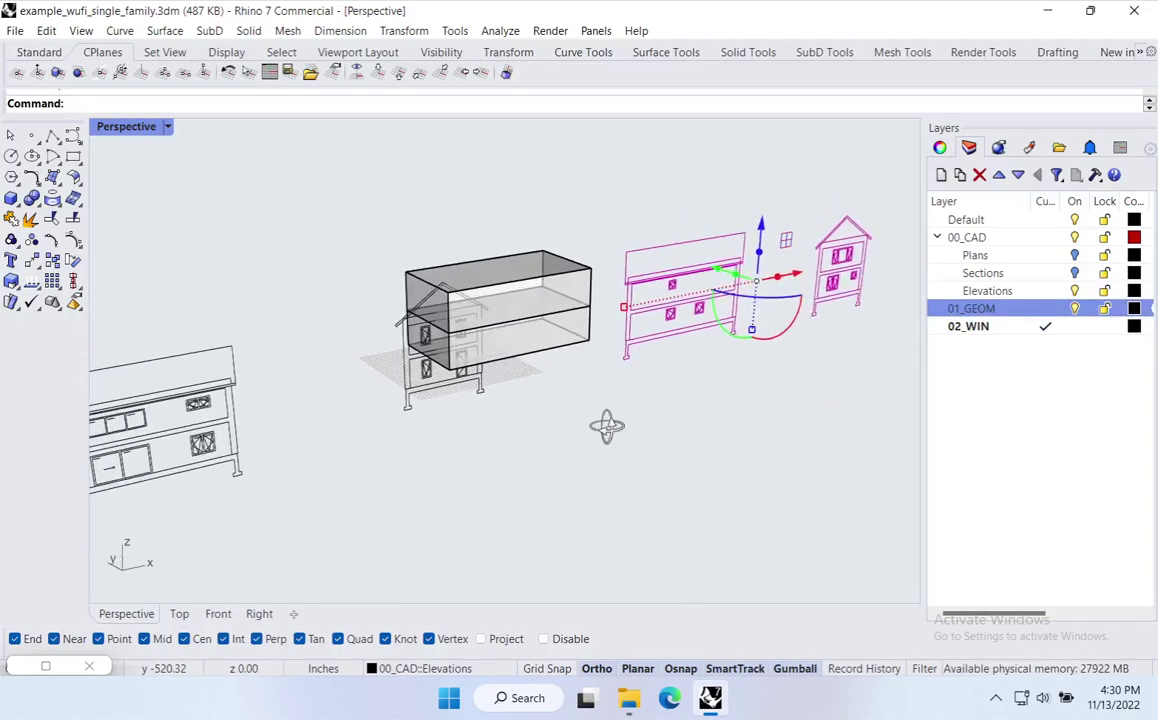
pyautogui.click(425, 352)
pyautogui.scroll(5, 452, 396)
pyautogui.scroll(-3, 473, 401)
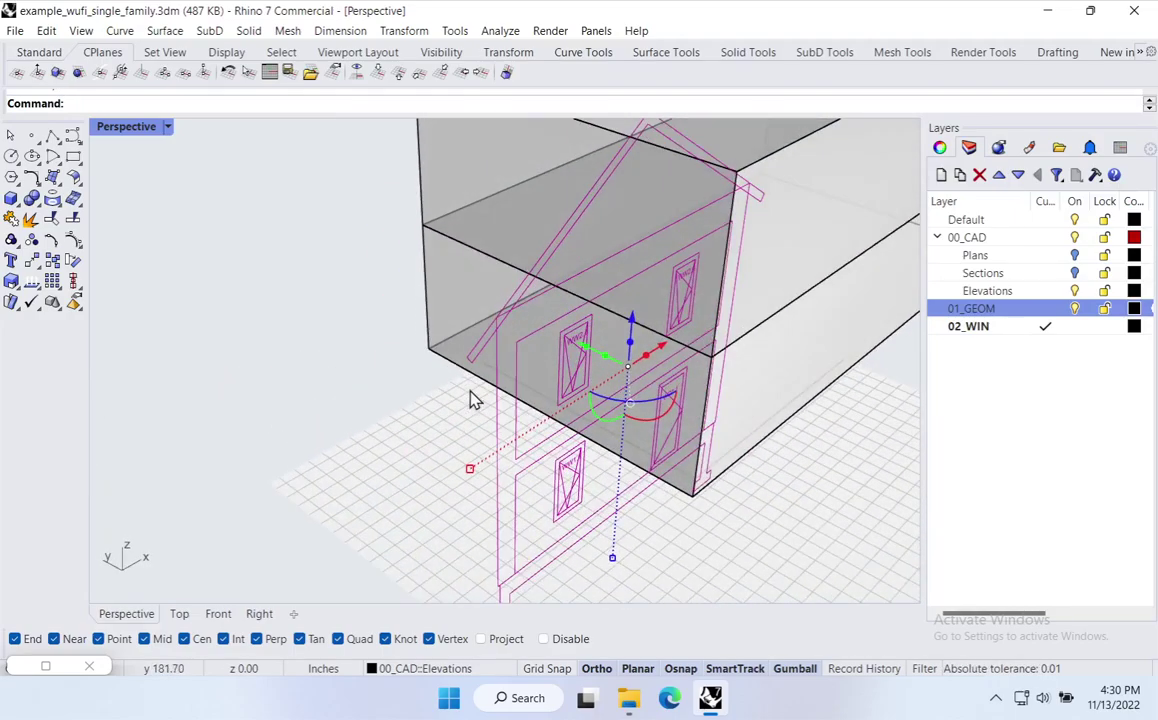
pyautogui.moveTo(485, 393); pyautogui.dragTo(805, 459, button='right')
pyautogui.scroll(2, 562, 388)
pyautogui.keyDown('shift'); pyautogui.moveTo(564, 369); pyautogui.dragTo(567, 448, button='right'); pyautogui.keyUp('shift')
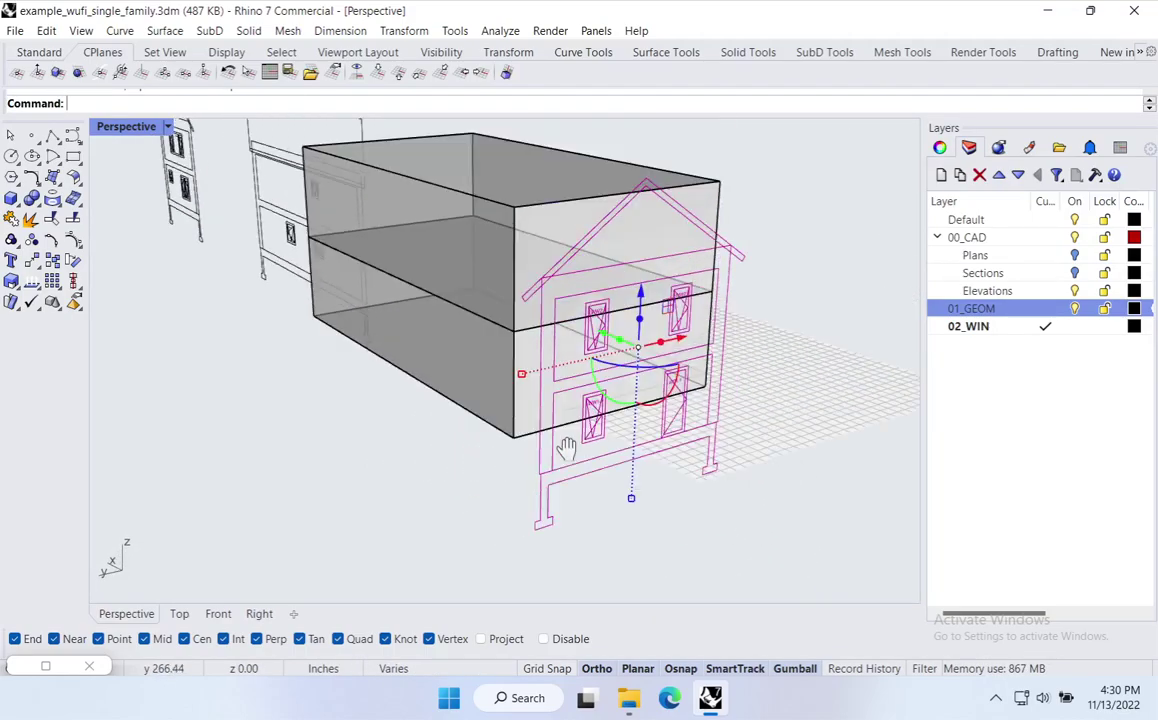
pyautogui.scroll(3, 548, 458)
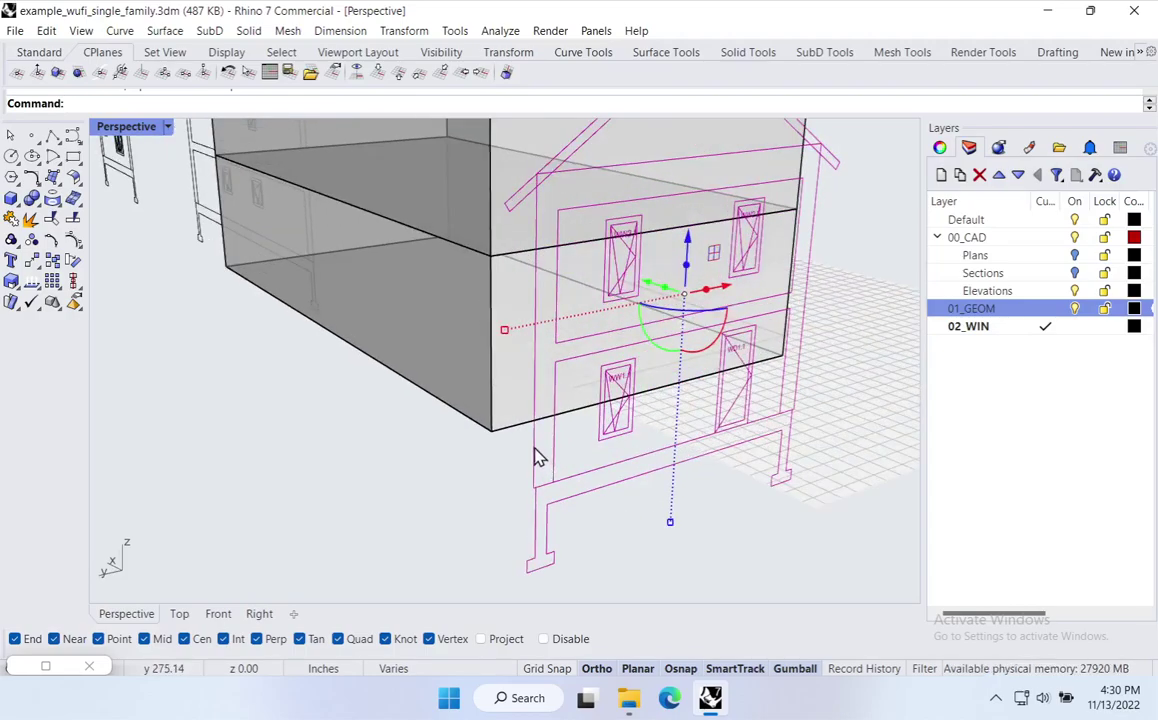
# Move the west elevation about 51 inches in the positive Y direction to line up with the building volume's end wall.
pyautogui.press('Return')
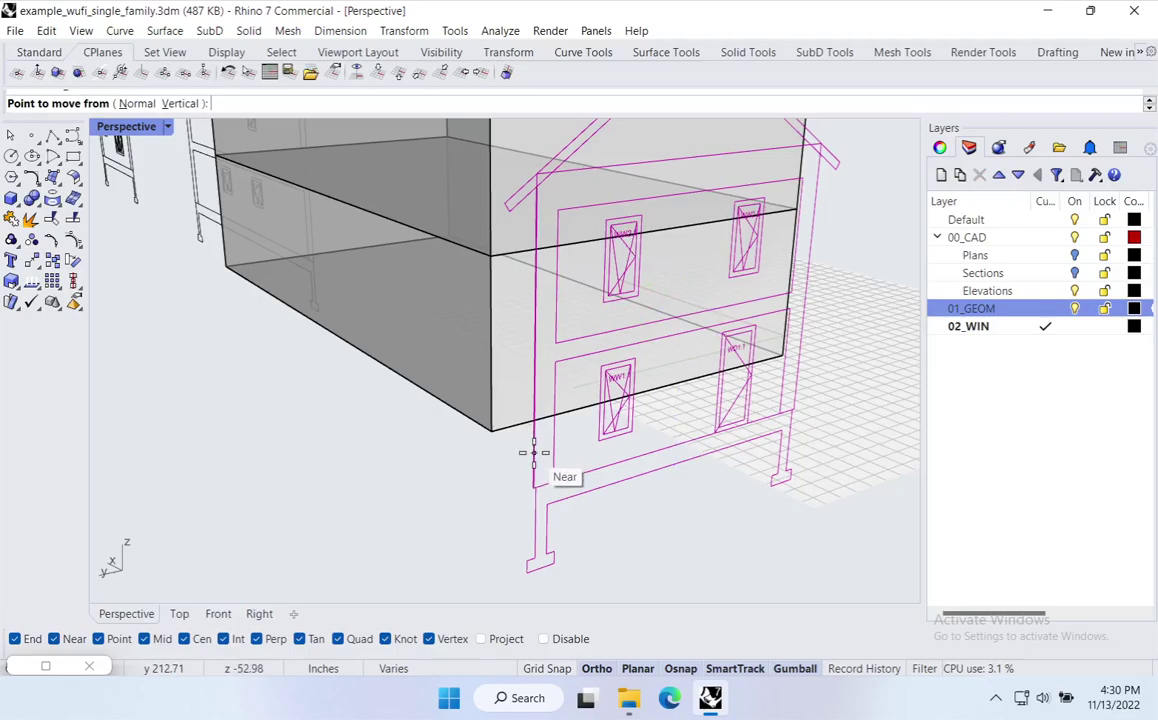
pyautogui.click(533, 452)
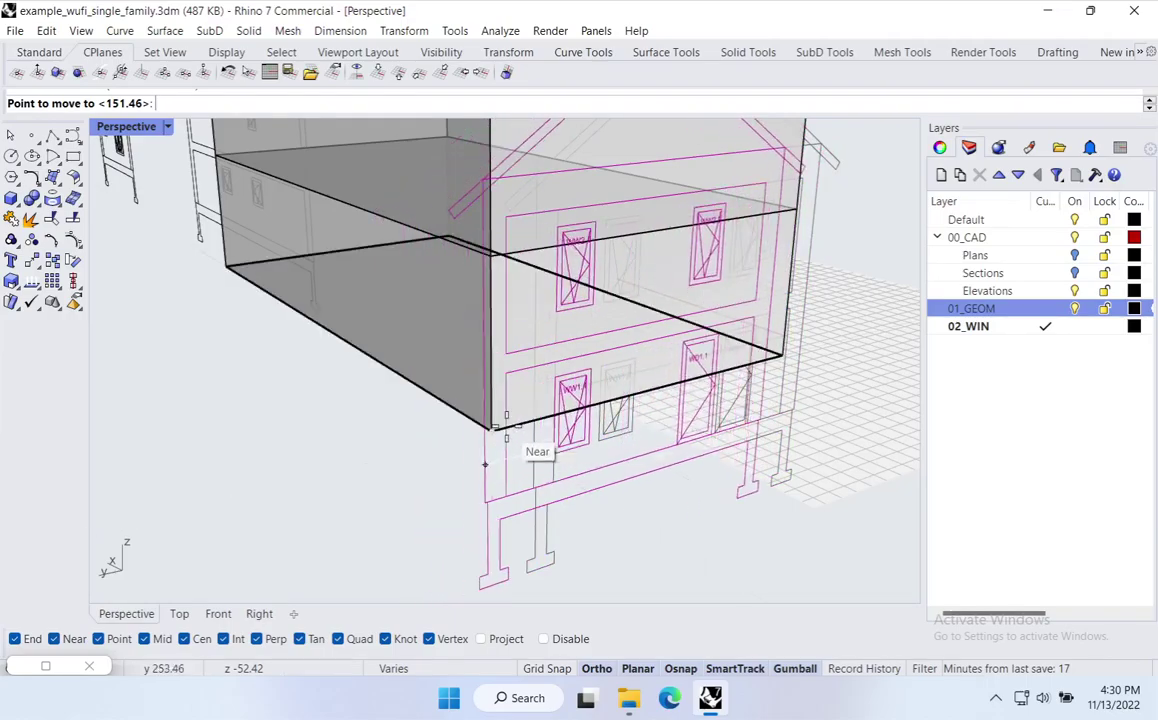
pyautogui.click(468, 466)
pyautogui.moveTo(510, 465)
pyautogui.mouseDown(button='right')
pyautogui.moveTo(429, 467)
pyautogui.moveTo(416, 418)
pyautogui.moveTo(426, 434)
pyautogui.moveTo(535, 455)
pyautogui.moveTo(548, 414)
pyautogui.moveTo(405, 434)
pyautogui.moveTo(509, 426)
pyautogui.moveTo(522, 470)
pyautogui.mouseUp(button='right')
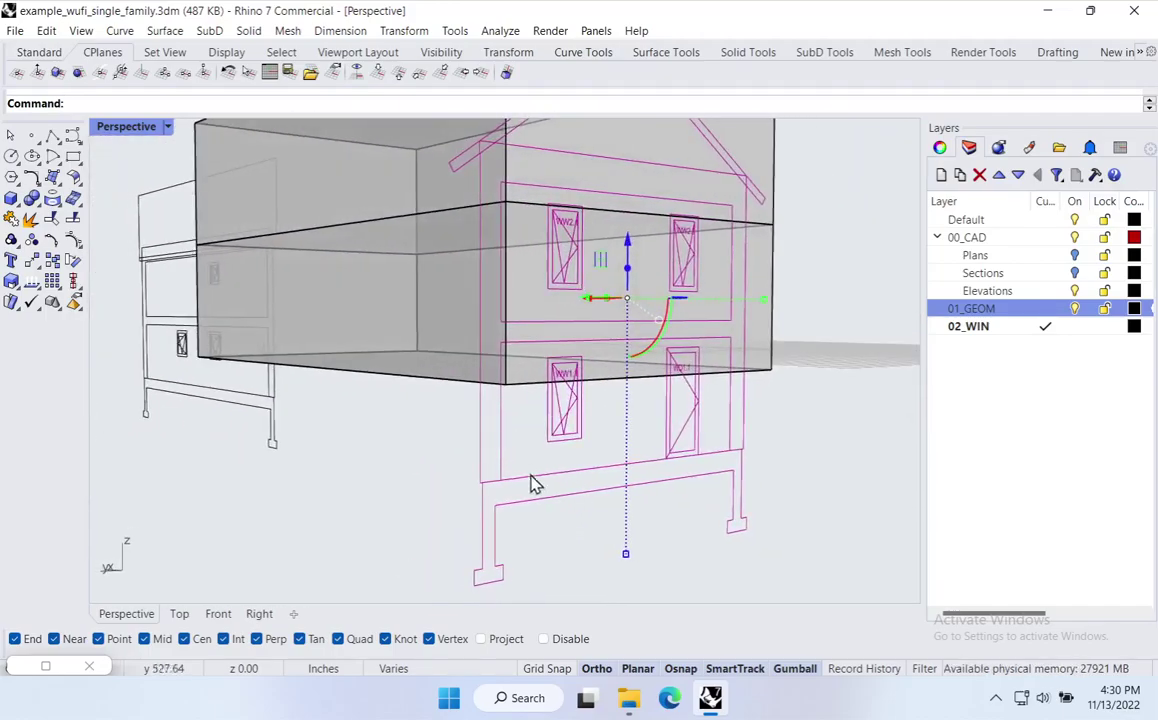
pyautogui.rightClick(545, 541)
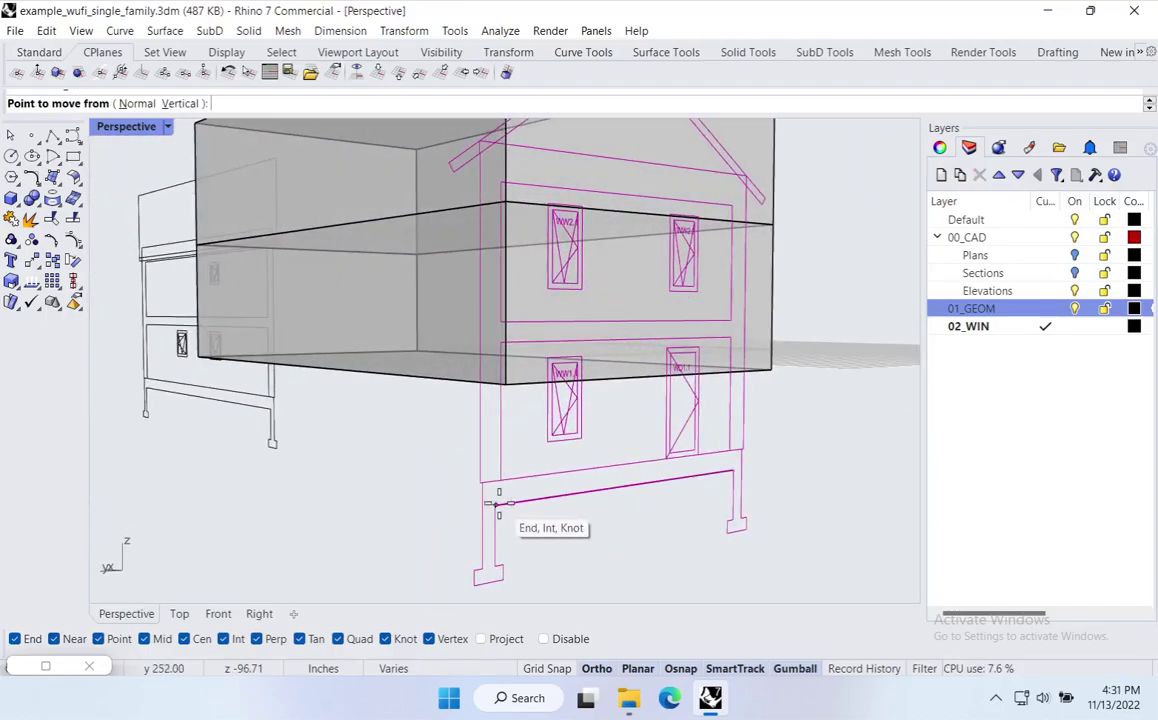
pyautogui.click(554, 495)
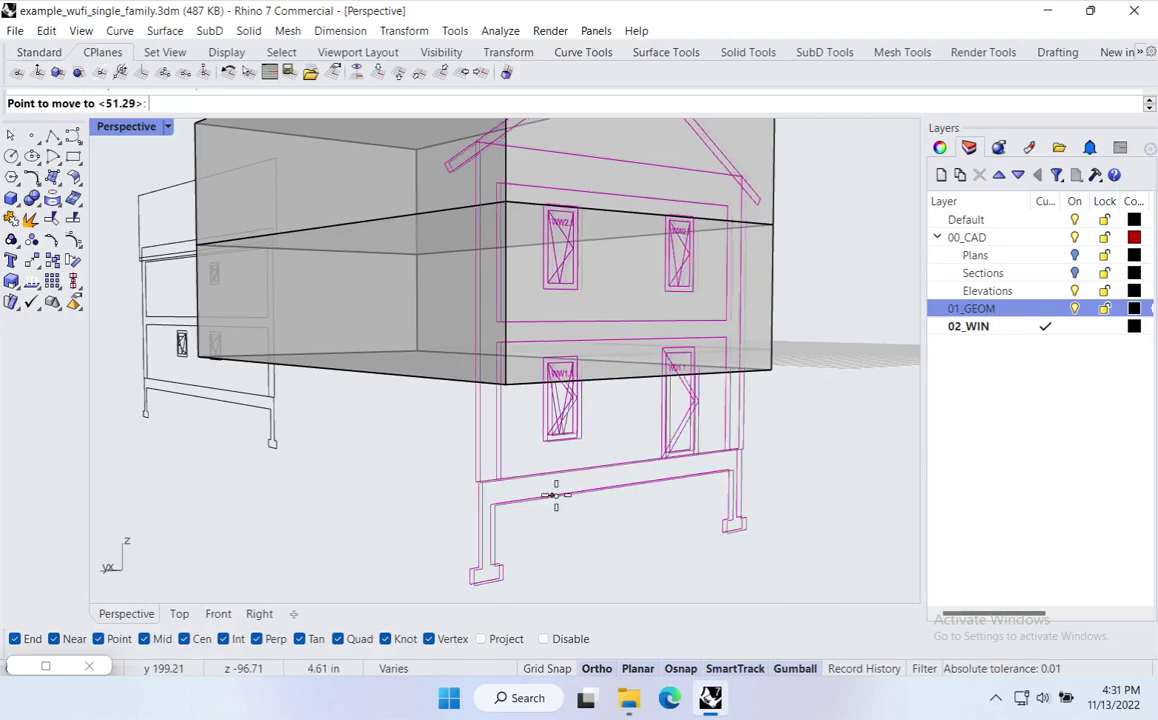
pyautogui.click(562, 535)
# Move the west elevation vertically from the underside of its ground slab to the bottom corner of the building volume.
pyautogui.rightClick(553, 521)
pyautogui.write('v')
pyautogui.press('Return')
pyautogui.click(548, 497)
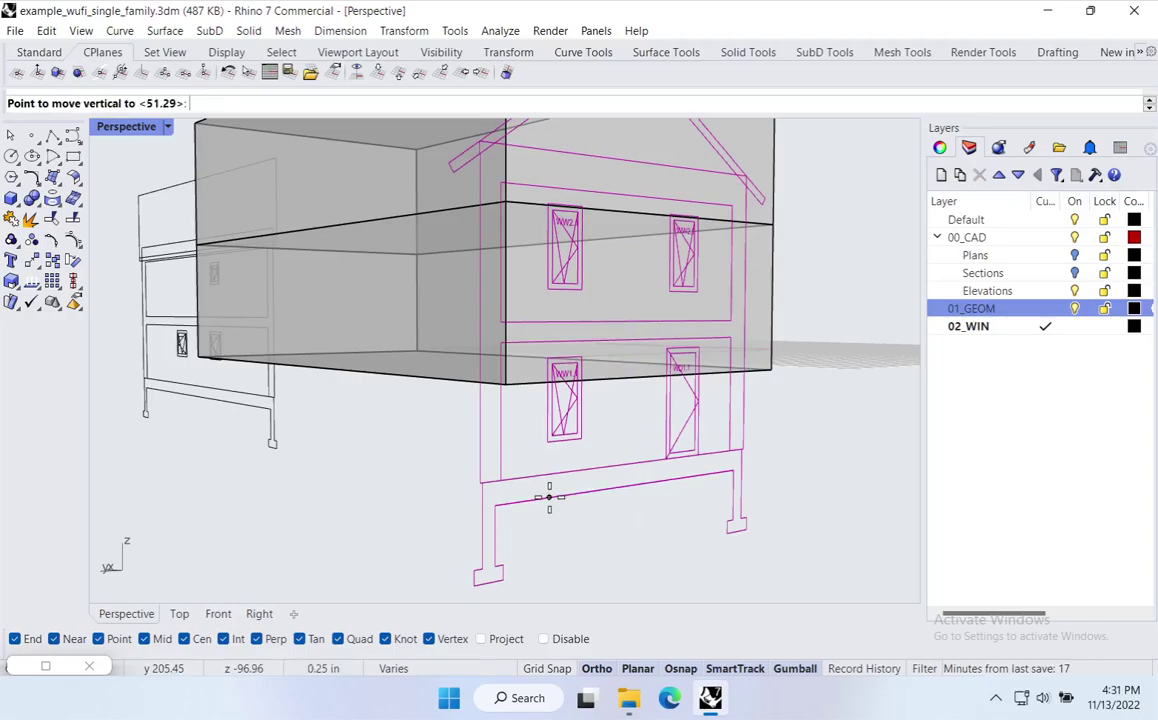
pyautogui.click(772, 372)
# Move the west elevation horizontally about 26 inches, flush with the building volume's short end face, and deselect it.
pyautogui.scroll(-7, 726, 473)
pyautogui.moveTo(726, 473); pyautogui.dragTo(677, 550, button='right')
pyautogui.scroll(6, 675, 408)
pyautogui.moveTo(675, 408); pyautogui.dragTo(685, 457, button='right')
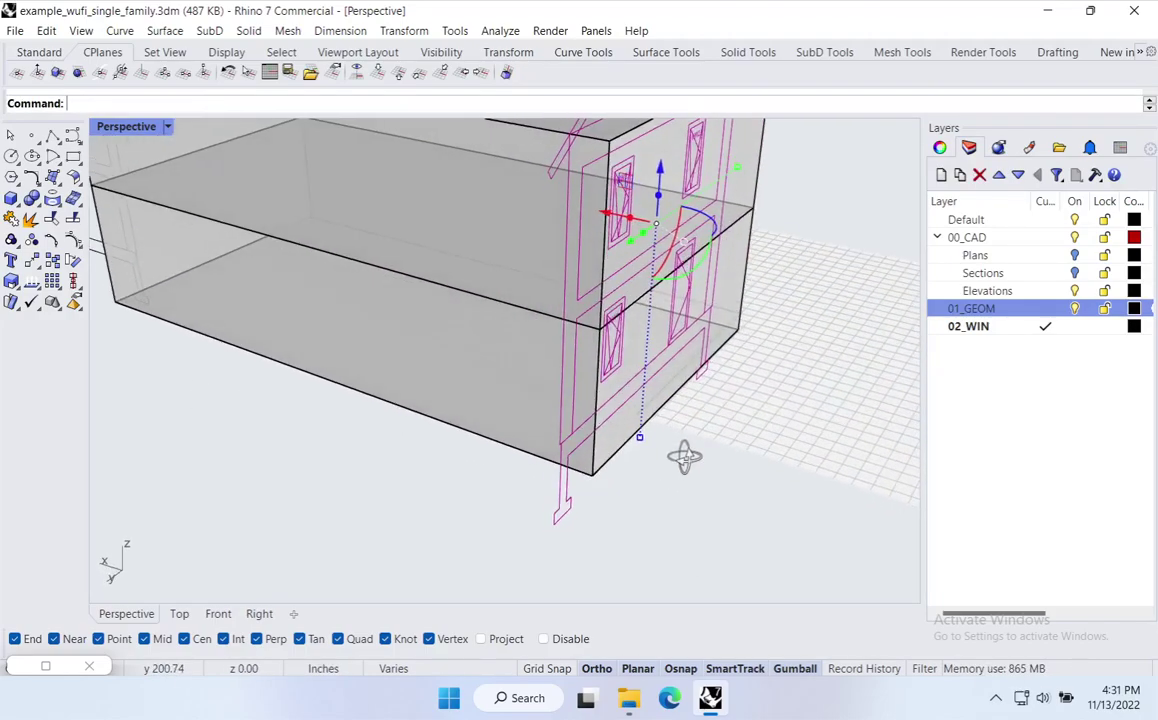
pyautogui.press('Return')
pyautogui.click(568, 509)
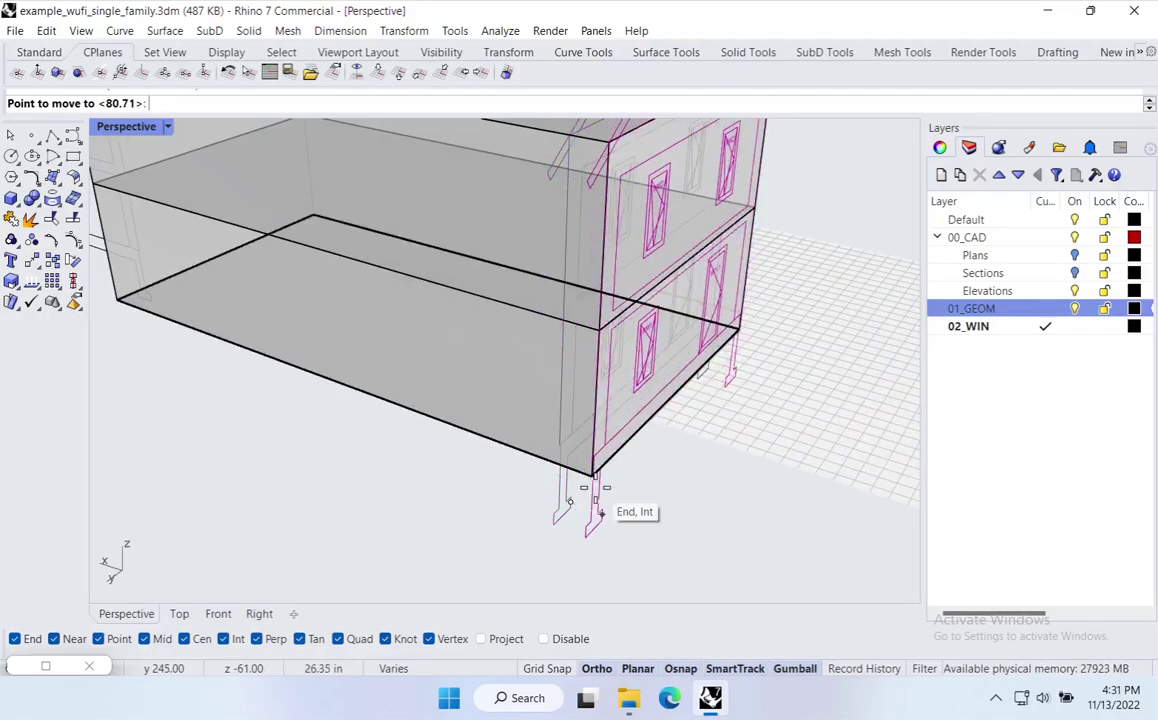
pyautogui.click(595, 482)
pyautogui.click(628, 517)
# Move the south elevation about 1119 inches in the positive X direction, lining up its outer wall edge with the building volume's corner.
pyautogui.moveTo(628, 517); pyautogui.dragTo(390, 459, button='right')
pyautogui.click(390, 459)
pyautogui.moveTo(483, 366); pyautogui.dragTo(478, 403, button='right')
pyautogui.write('m')
pyautogui.press('Return')
pyautogui.click(465, 428)
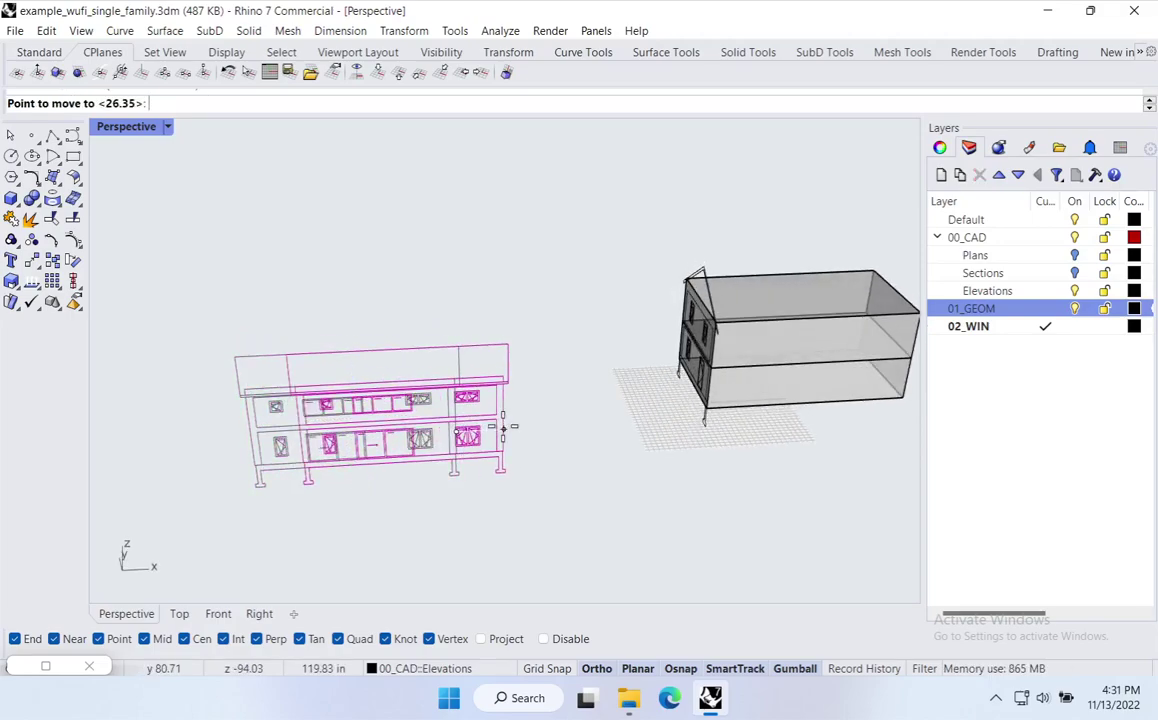
pyautogui.keyDown('shift'); pyautogui.moveTo(885, 342); pyautogui.dragTo(682, 372, button='right'); pyautogui.keyUp('shift')
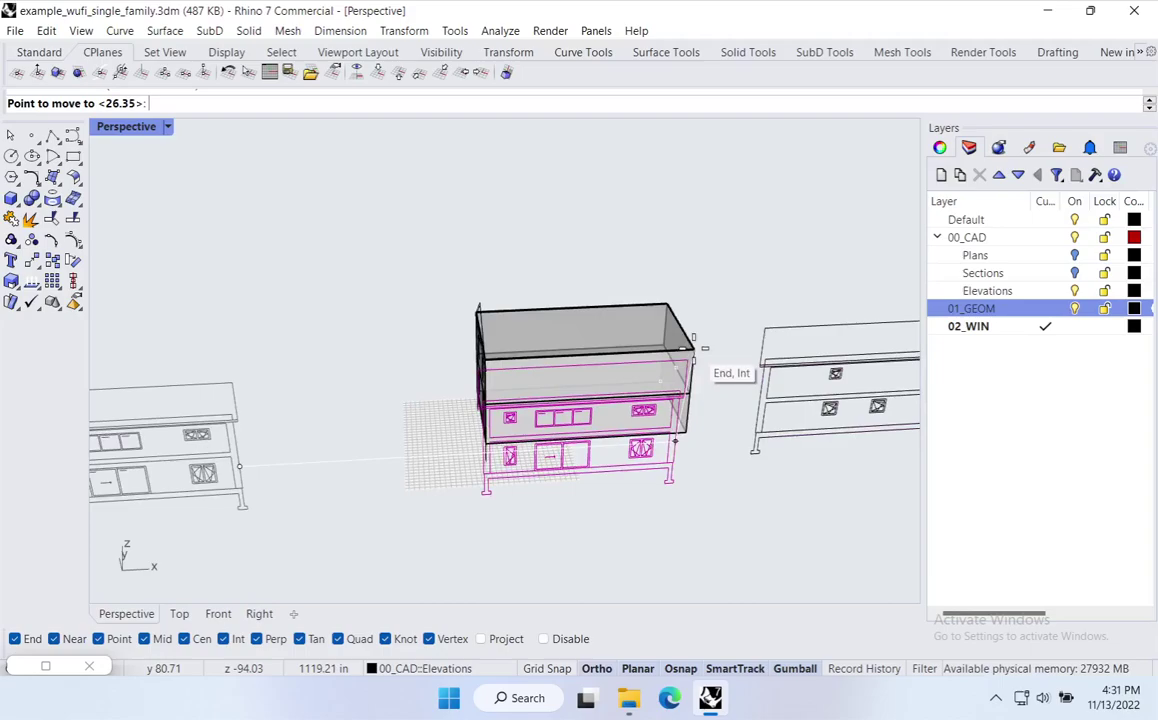
pyautogui.click(694, 349)
# Move the south elevation about 81 inches along the Y direction into the plane of the building volume's long south face.
pyautogui.moveTo(649, 522); pyautogui.dragTo(693, 373, button='right')
pyautogui.scroll(7, 662, 465)
pyautogui.rightClick(693, 373)
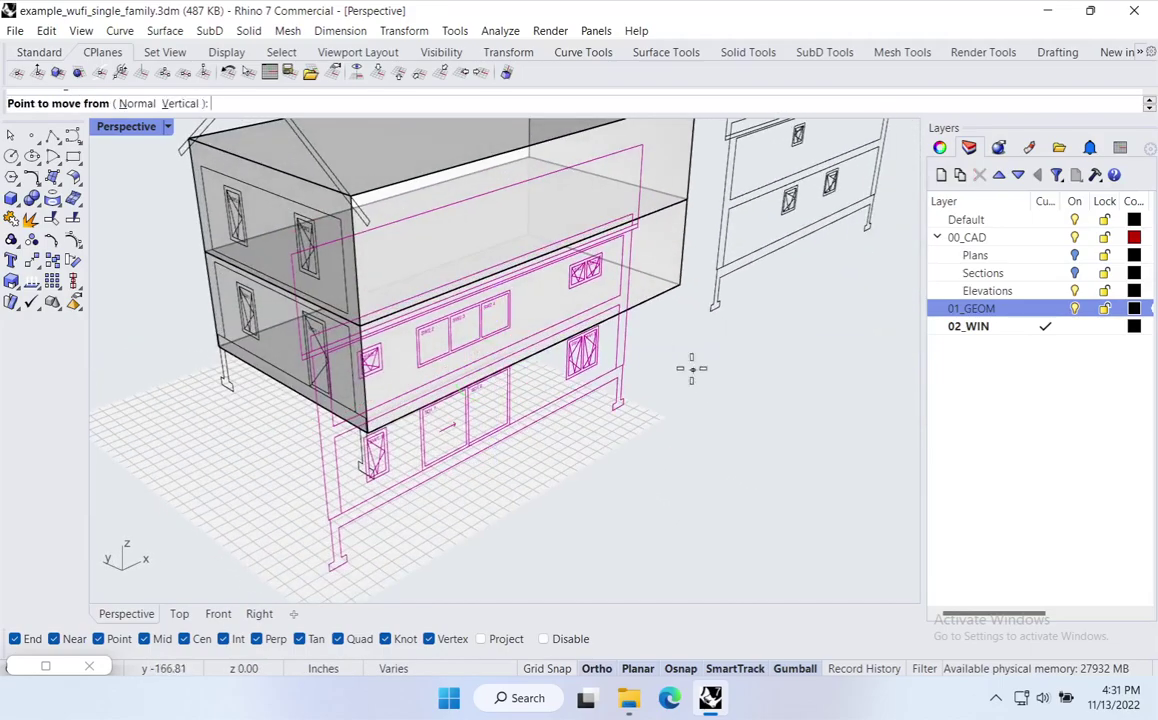
pyautogui.click(624, 365)
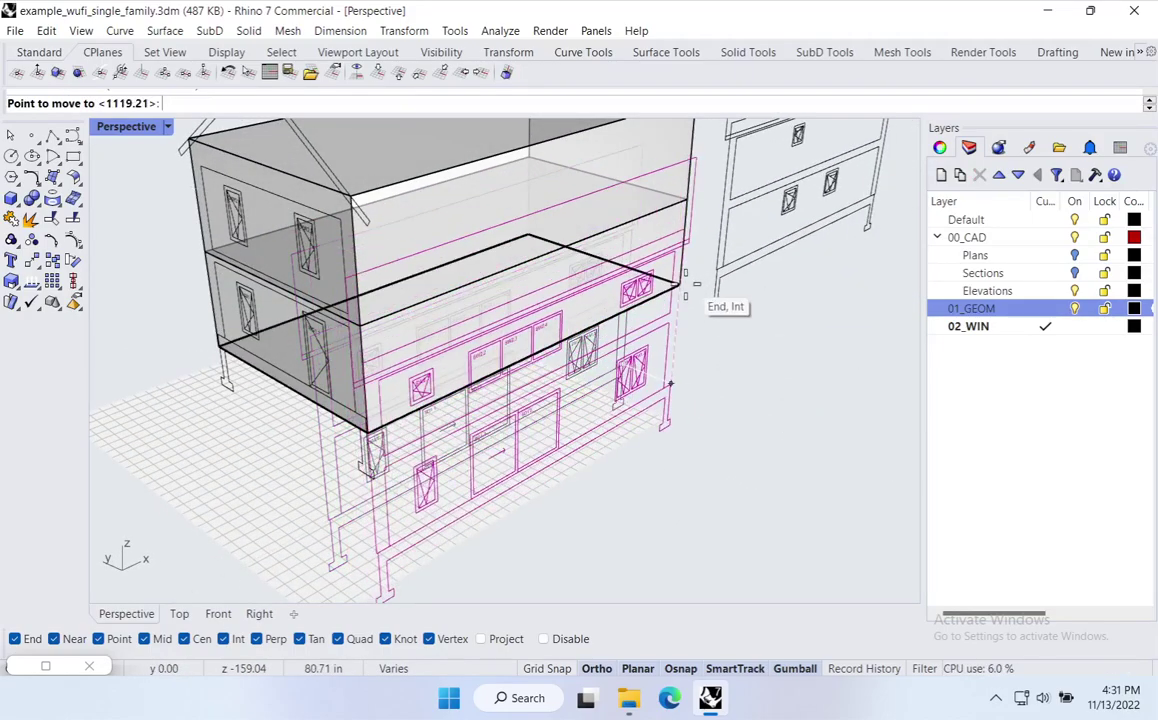
pyautogui.click(679, 285)
# Move the south elevation vertically about 159 inches from its ground slab underside to the building volume's bottom corner, and deselect it.
pyautogui.moveTo(696, 508); pyautogui.dragTo(607, 527, button='right')
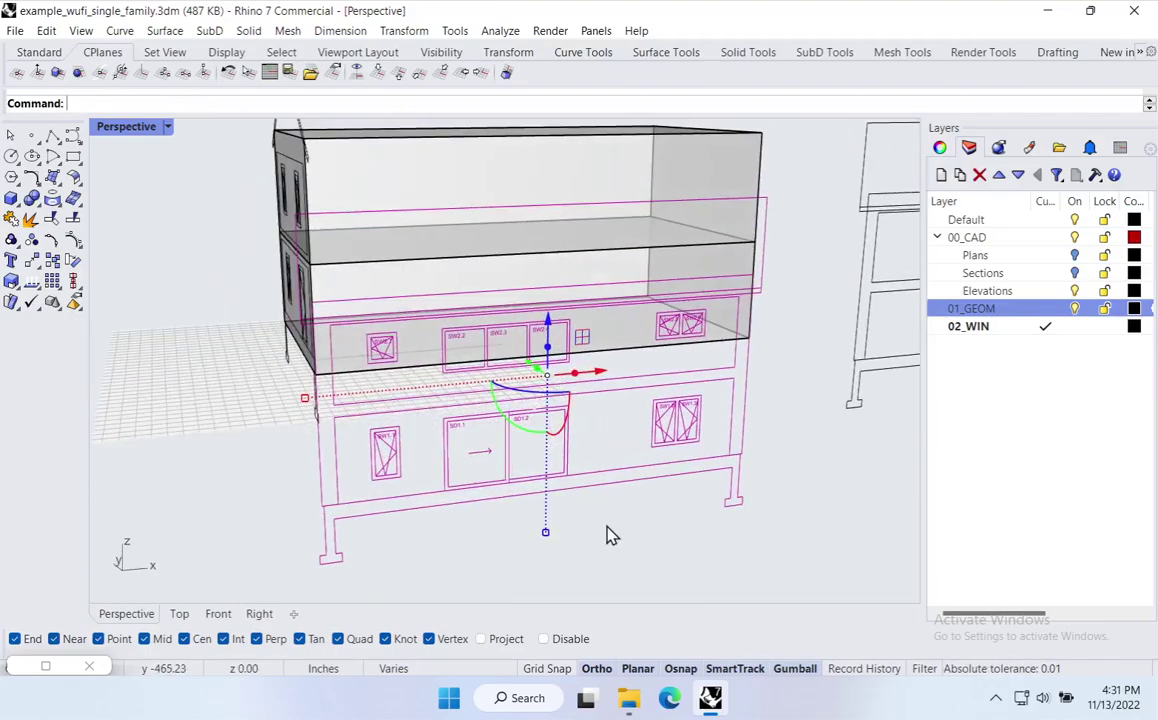
pyautogui.rightClick(607, 527)
pyautogui.write('v')
pyautogui.press('Return')
pyautogui.click(669, 475)
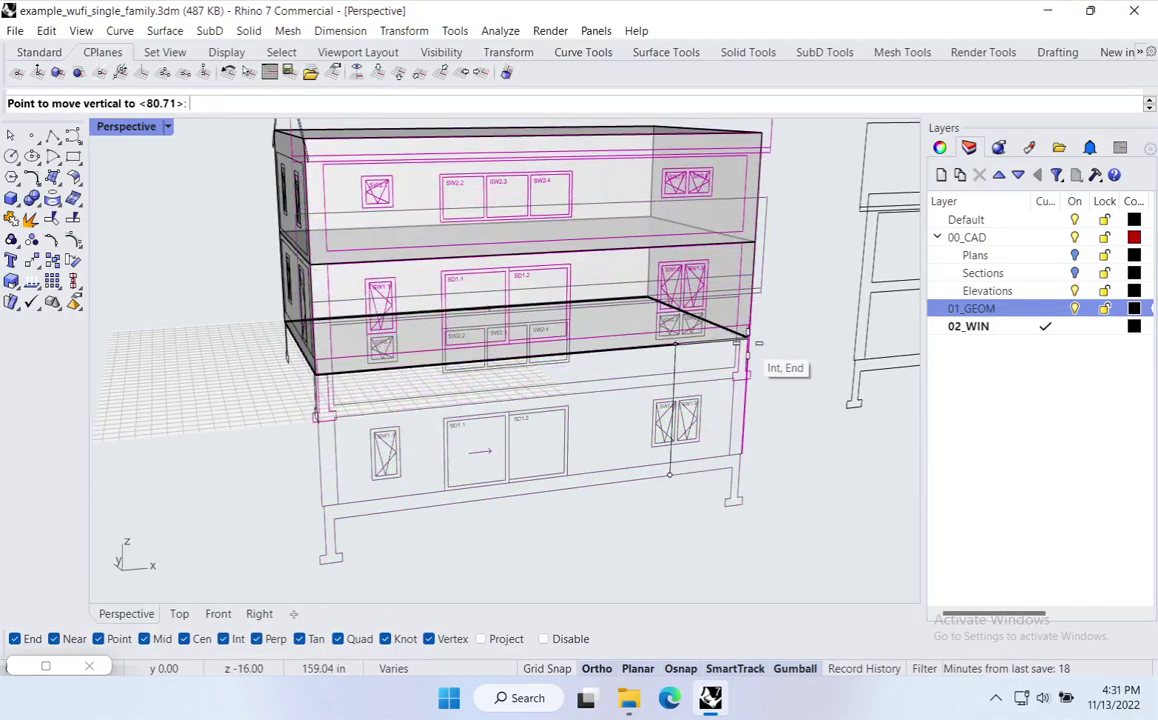
pyautogui.click(680, 315)
pyautogui.press('Escape')
# Rotate the north and east elevations together half a turn about the vertical axis.
pyautogui.moveTo(731, 499)
pyautogui.mouseDown(button='right')
pyautogui.moveTo(592, 509)
pyautogui.moveTo(527, 452)
pyautogui.moveTo(657, 457)
pyautogui.moveTo(662, 485)
pyautogui.moveTo(576, 480)
pyautogui.moveTo(767, 436)
pyautogui.moveTo(633, 414)
pyautogui.moveTo(553, 421)
pyautogui.moveTo(563, 488)
pyautogui.moveTo(414, 530)
pyautogui.moveTo(248, 470)
pyautogui.mouseUp(button='right')
pyautogui.click(742, 397)
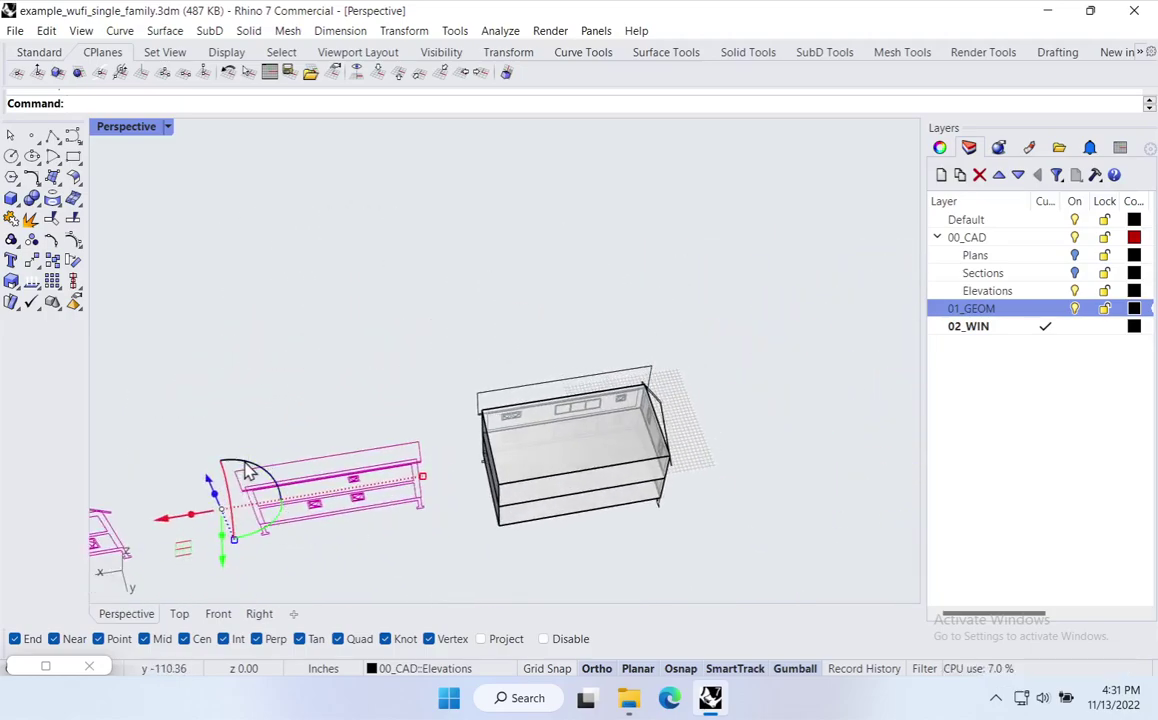
pyautogui.moveTo(381, 523); pyautogui.dragTo(344, 537, button='right')
pyautogui.moveTo(283, 463); pyautogui.dragTo(152, 530)
pyautogui.keyDown('shift'); pyautogui.moveTo(349, 532); pyautogui.dragTo(415, 465, button='right'); pyautogui.keyUp('shift')
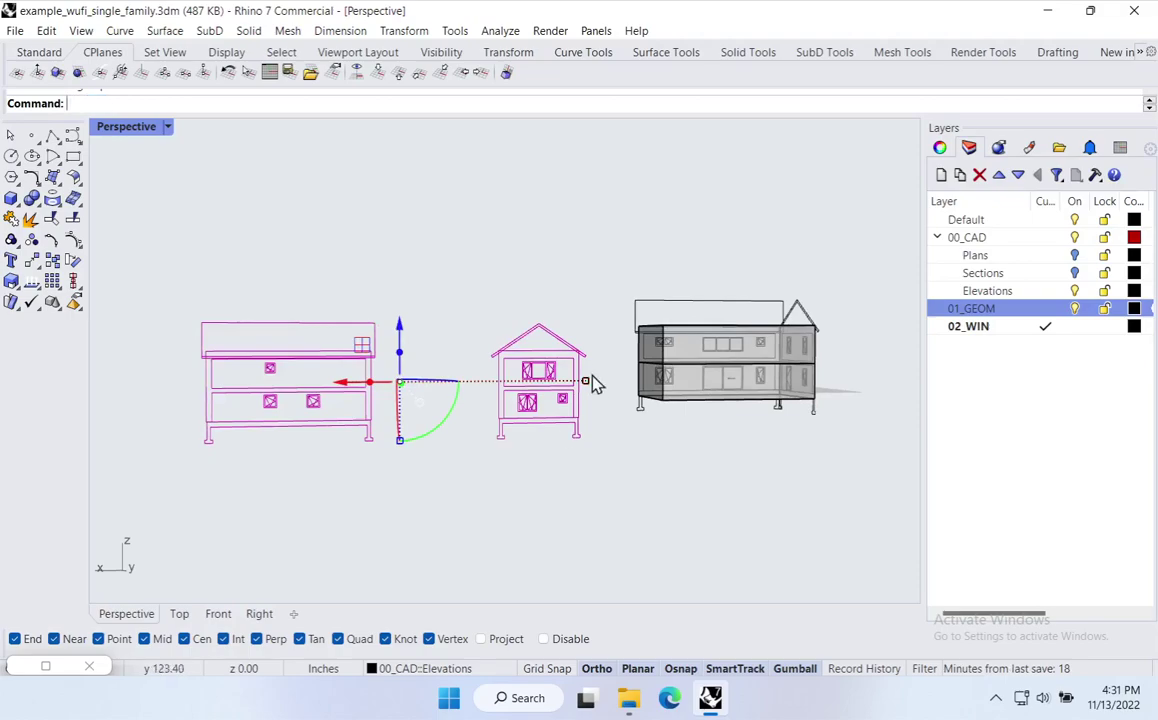
# Group the curves of the north elevation and of the east elevation separately.
pyautogui.click(490, 265)
pyautogui.click(518, 348)
pyautogui.click(378, 364)
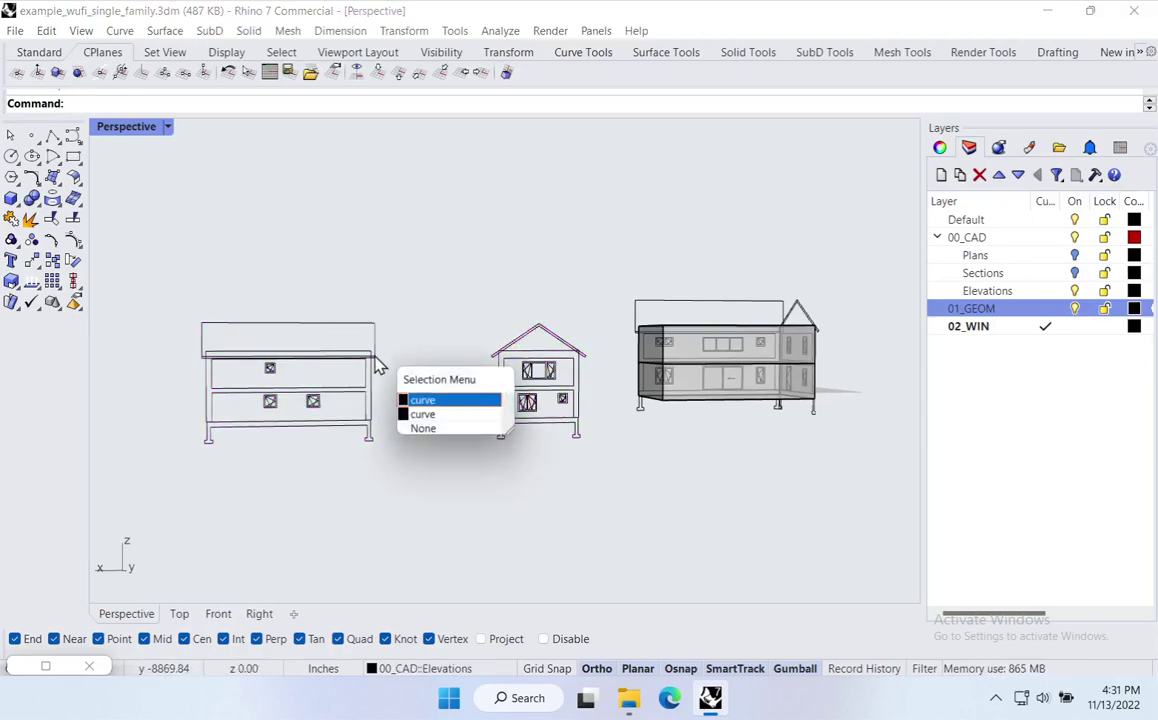
pyautogui.moveTo(418, 240); pyautogui.dragTo(108, 503)
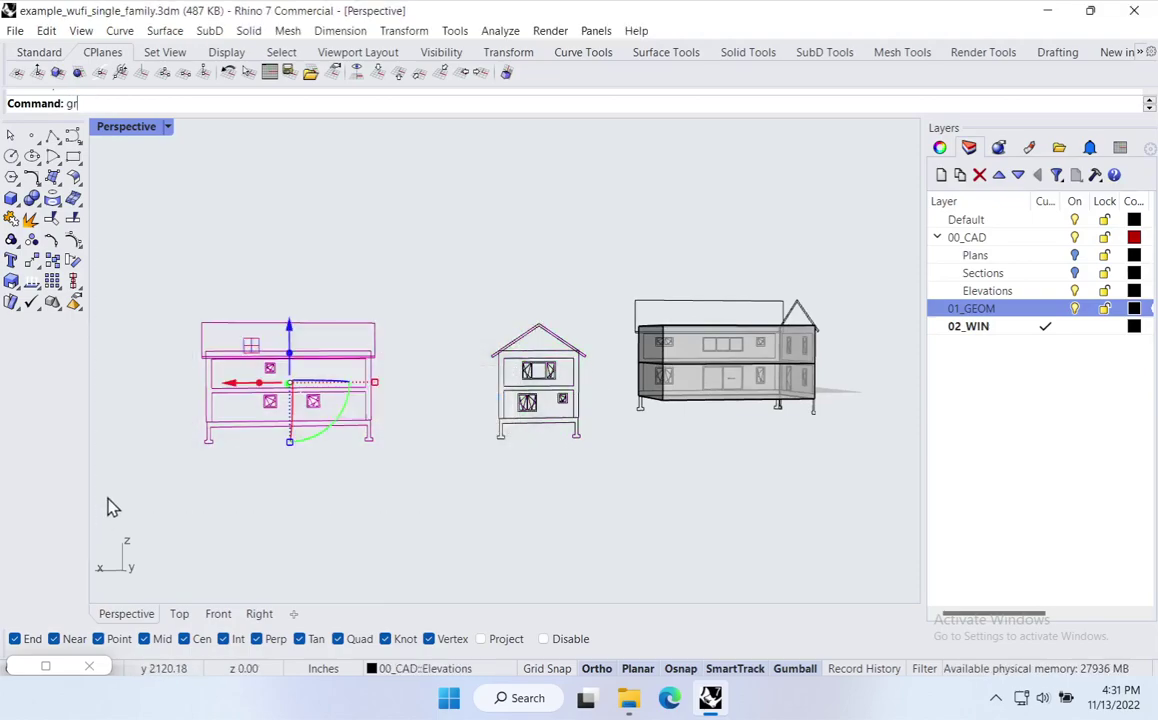
pyautogui.hotkey('ctrl', 'g')
pyautogui.click(578, 372)
pyautogui.moveTo(682, 481); pyautogui.dragTo(565, 385, button='right')
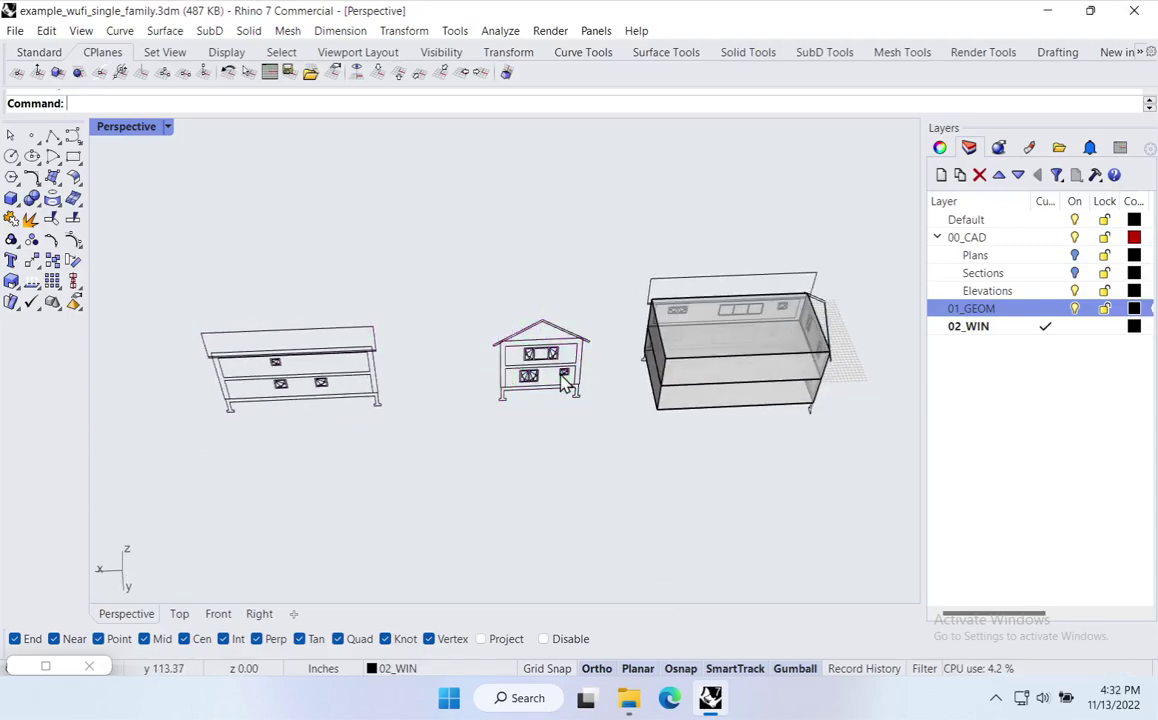
# Open the PDF drawing set and compare its east elevation with the imported one.
pyautogui.click(567, 370)
pyautogui.scroll(4, 575, 392)
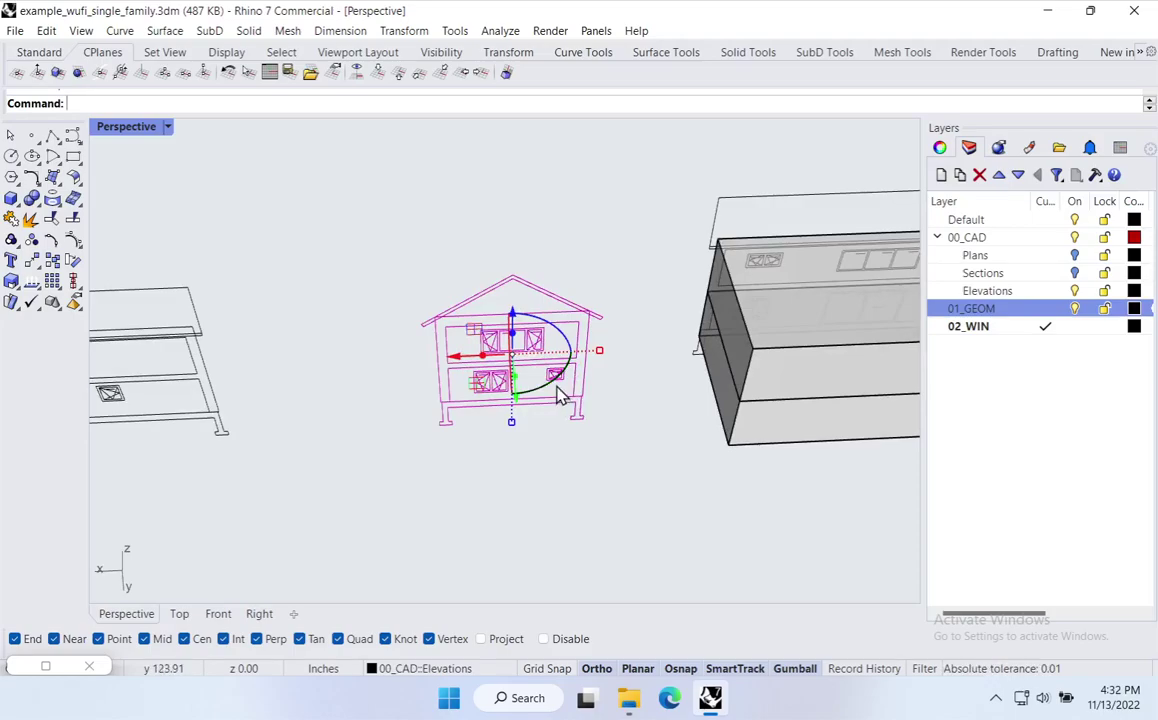
pyautogui.moveTo(546, 390); pyautogui.dragTo(557, 472, button='right')
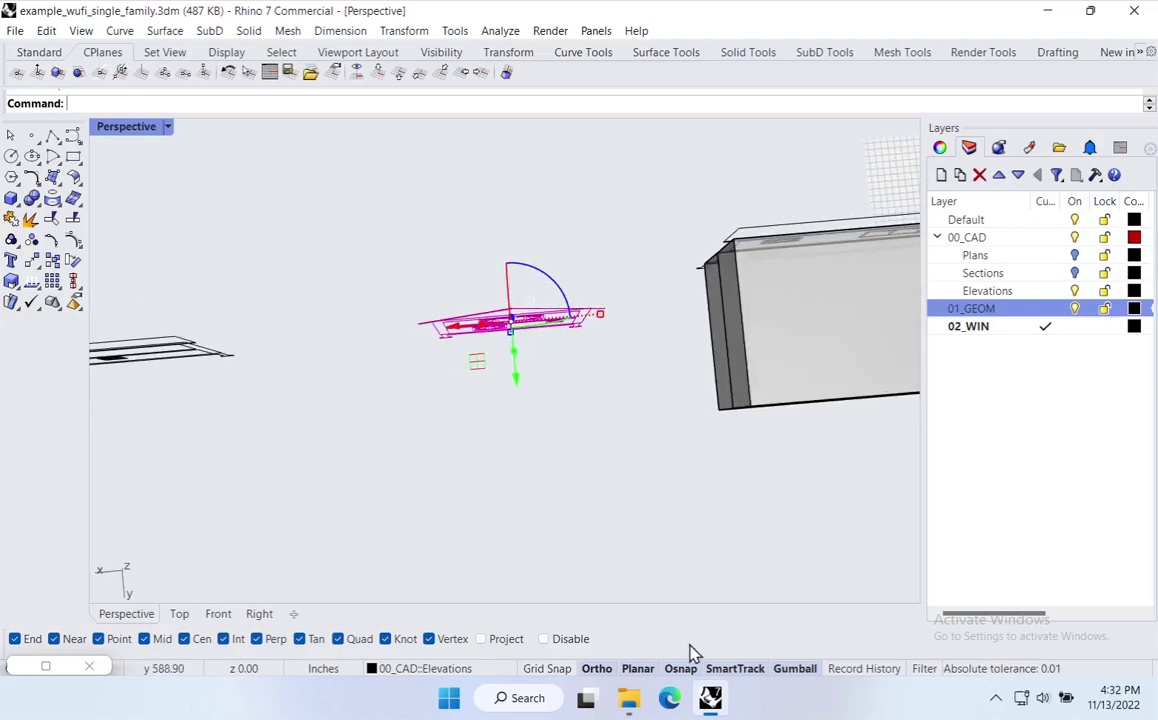
pyautogui.click(627, 699)
pyautogui.doubleClick(592, 264)
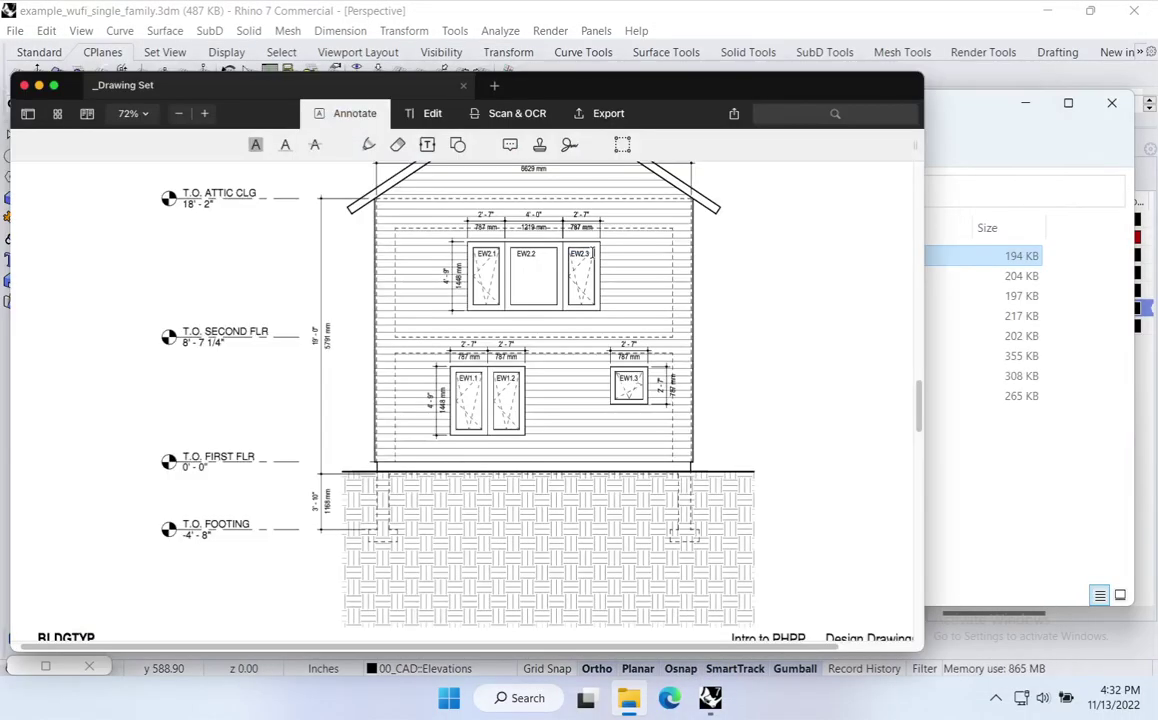
pyautogui.scroll(2, 605, 423)
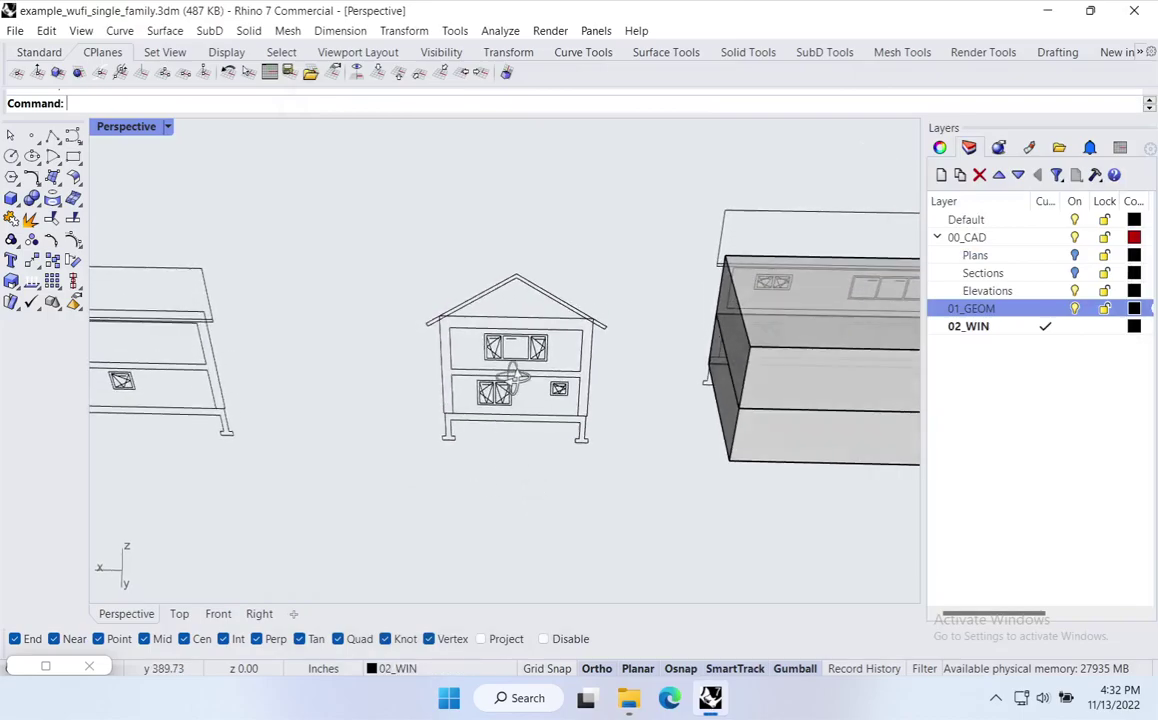
# Rotate the east elevation a quarter turn about the vertical axis, parallel to the building volume's short end face.
pyautogui.click(514, 374)
pyautogui.moveTo(566, 372)
pyautogui.mouseDown(button='right')
pyautogui.moveTo(585, 462)
pyautogui.moveTo(566, 389)
pyautogui.mouseUp(button='right')
pyautogui.moveTo(551, 281); pyautogui.dragTo(583, 489)
pyautogui.moveTo(587, 497); pyautogui.dragTo(596, 445, button='right')
pyautogui.scroll(3, 596, 445)
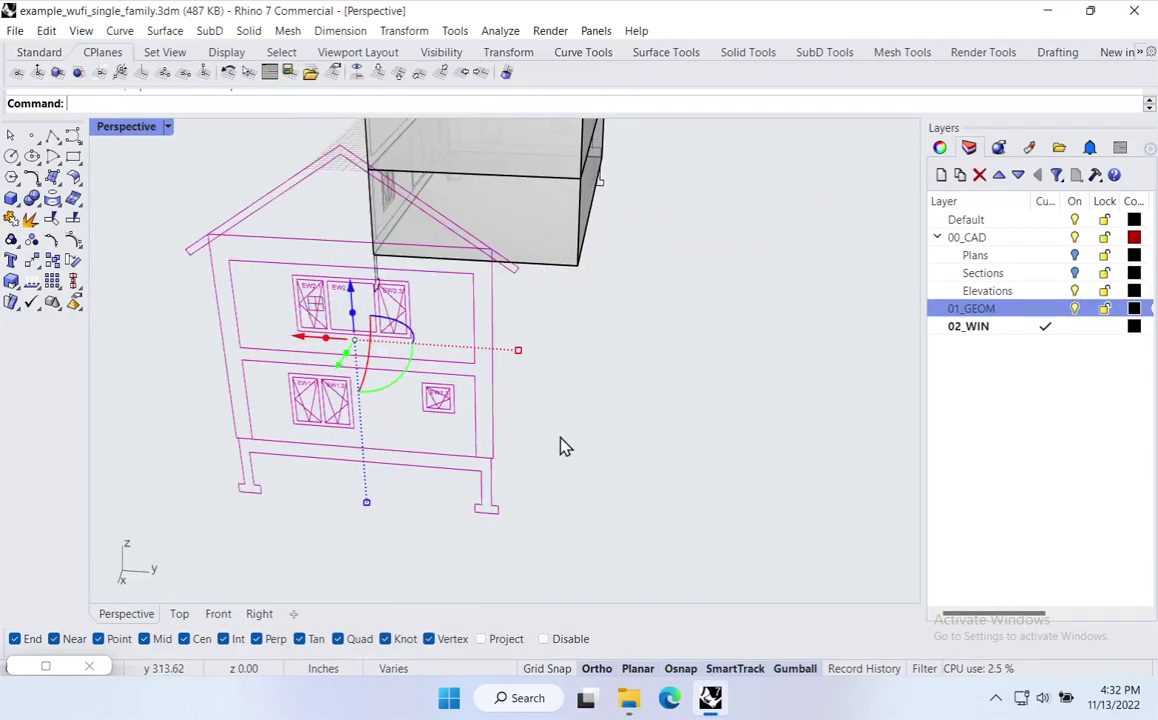
pyautogui.write('m')
pyautogui.press('Return')
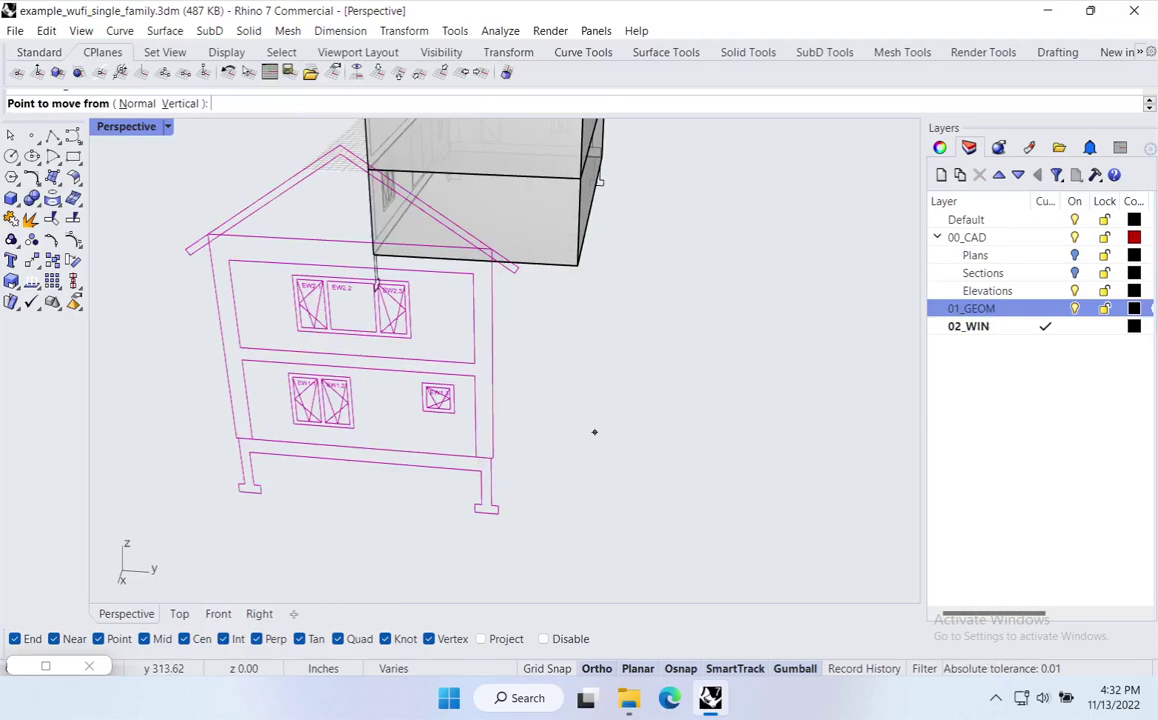
pyautogui.press('Escape')
pyautogui.press('Escape')
pyautogui.click(490, 444)
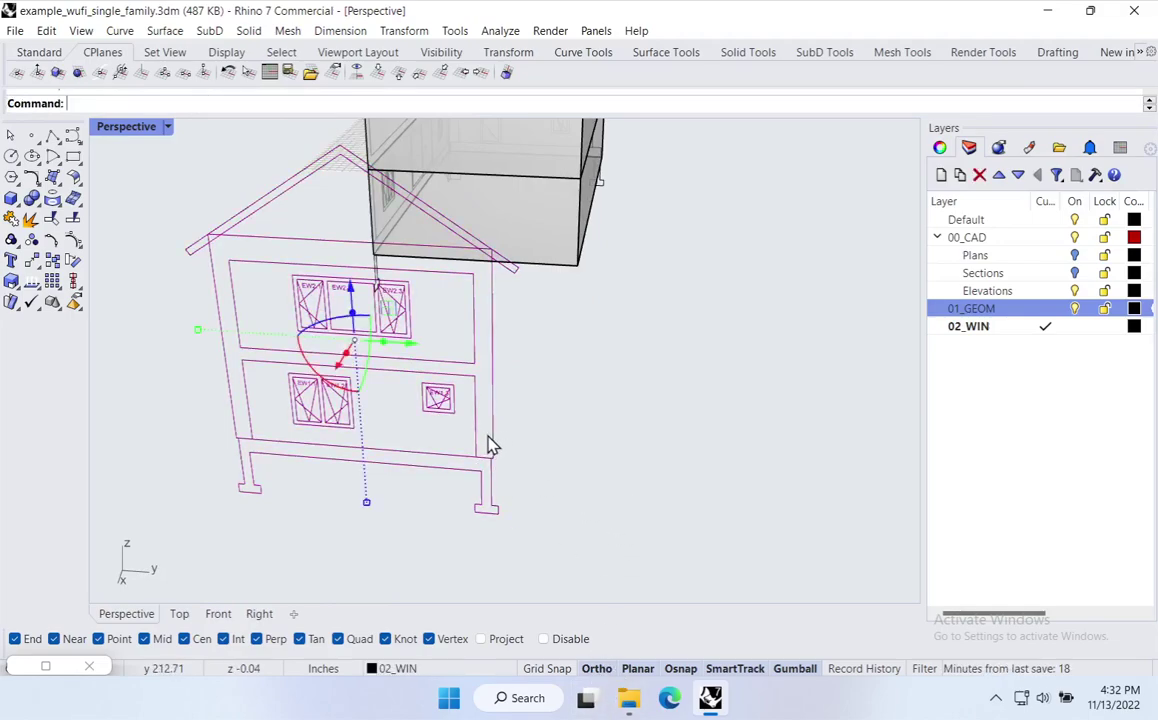
pyautogui.rightClick(491, 398)
pyautogui.press('Escape')
# Move the east elevation about 51 inches in the positive Y direction, lining up its outer wall edge with the building volume's corner.
pyautogui.rightClick(491, 400)
pyautogui.click(490, 395)
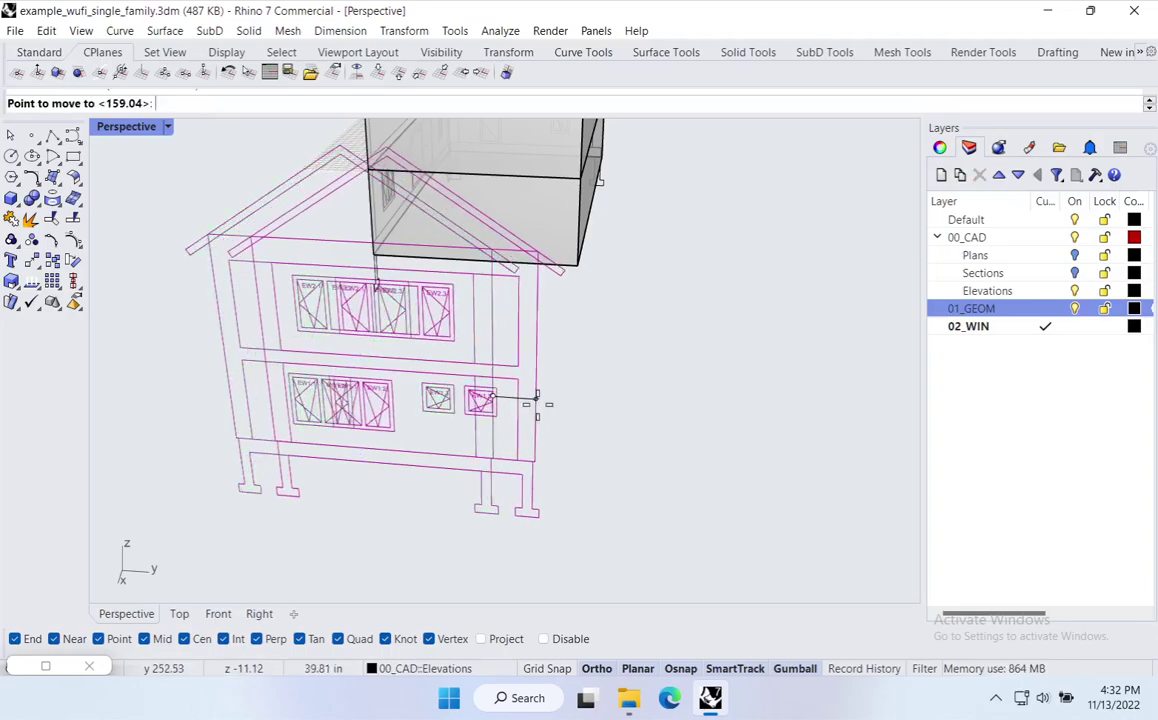
pyautogui.click(582, 270)
# Move the east elevation in the negative X direction onto the building volume's short east face.
pyautogui.moveTo(658, 390); pyautogui.dragTo(548, 410, button='right')
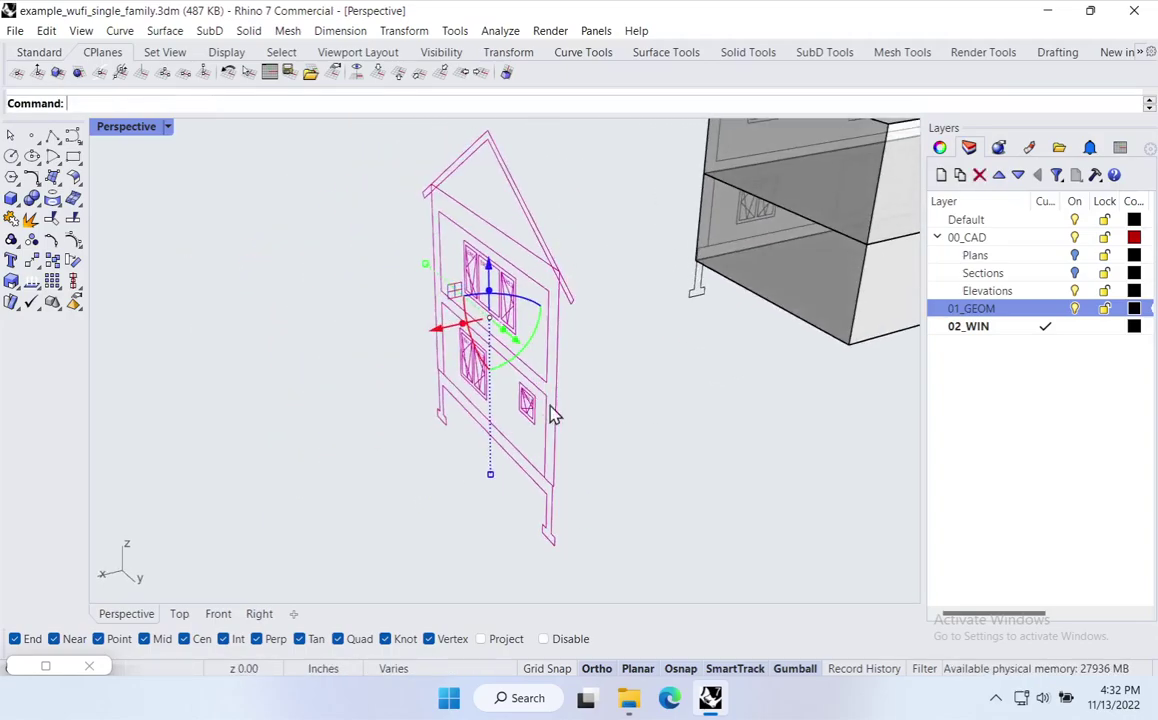
pyautogui.press('Return')
pyautogui.click(554, 451)
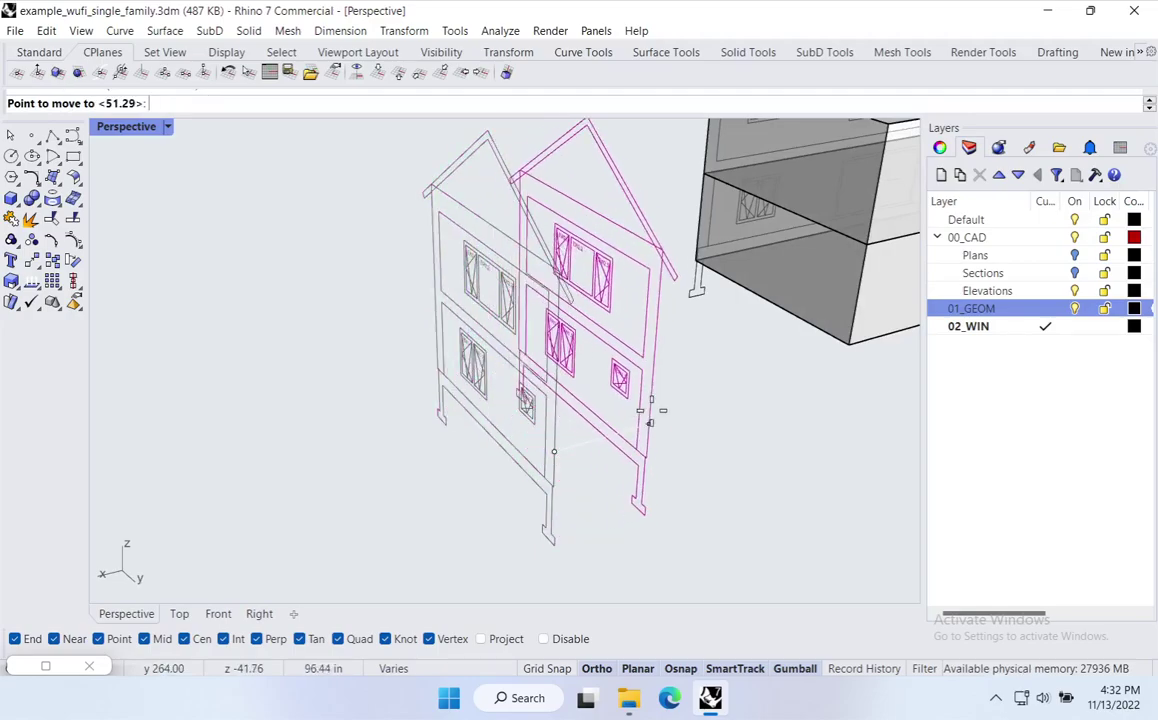
pyautogui.click(750, 404)
# Move the east elevation vertically from the underside of its ground slab to the bottom of the building volume.
pyautogui.moveTo(747, 406); pyautogui.dragTo(620, 537, button='right')
pyautogui.press('Return')
pyautogui.click(579, 534)
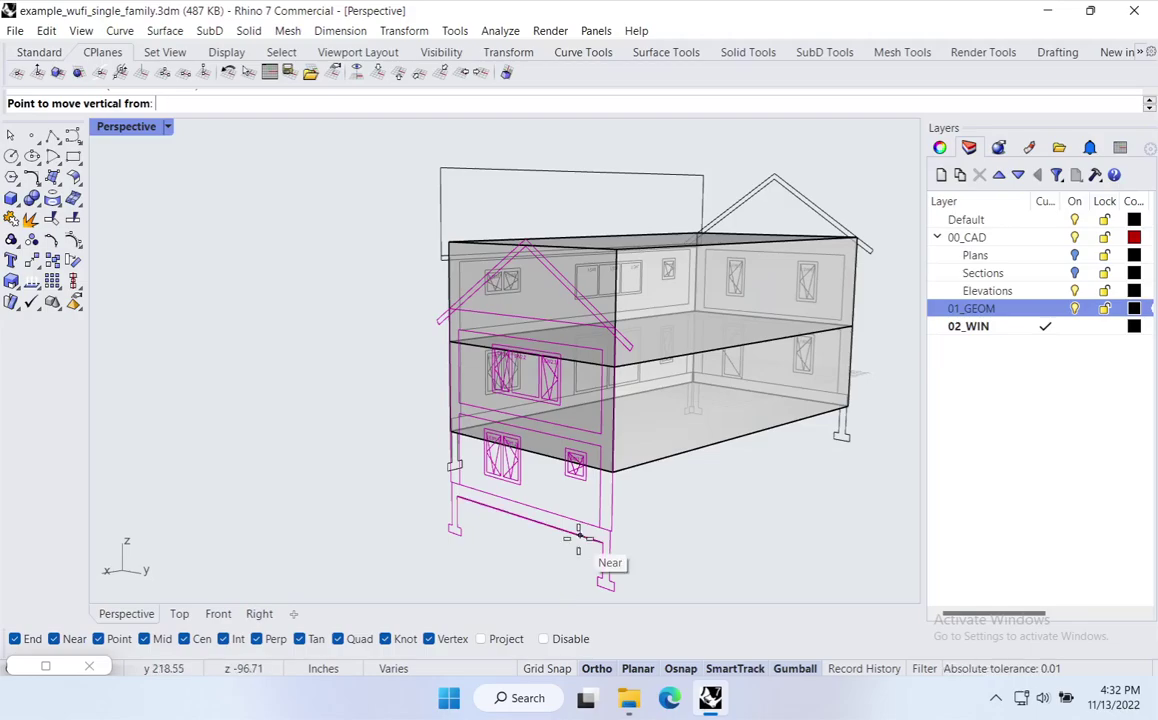
pyautogui.click(630, 479)
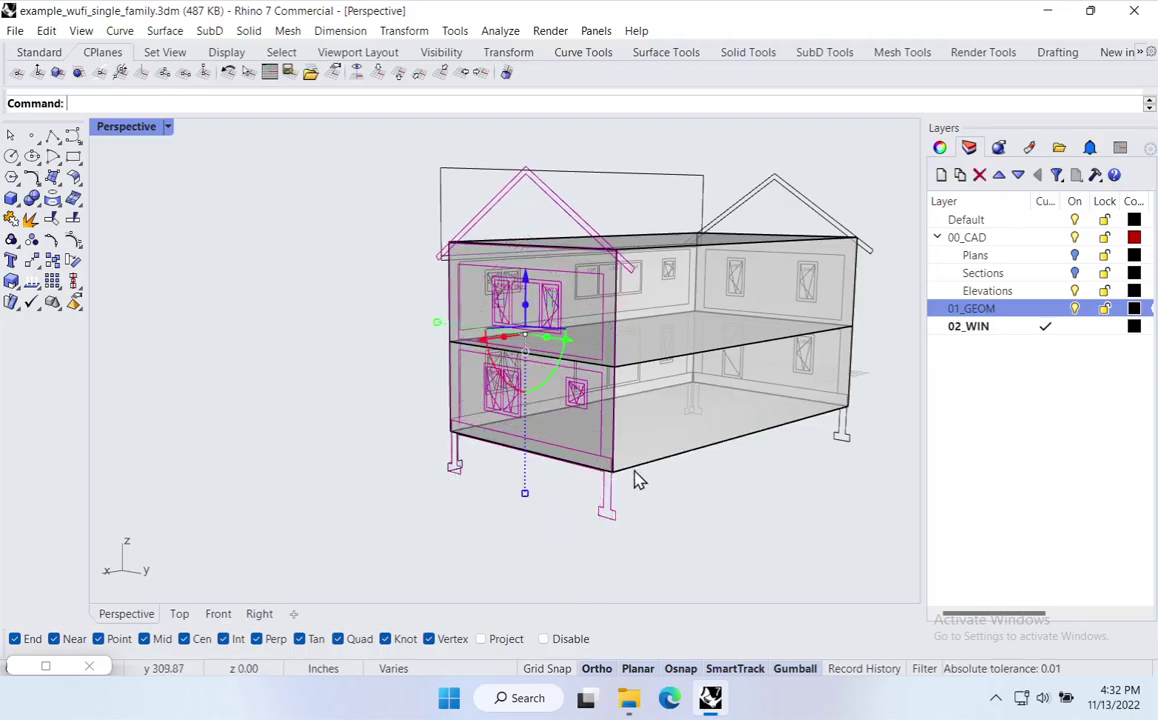
# Correct the east elevation's height by about 1.46 inches, matching its slab underside to the building volume's bottom corner.
pyautogui.scroll(-2, 589, 496)
pyautogui.scroll(5, 623, 478)
pyautogui.scroll(3, 622, 478)
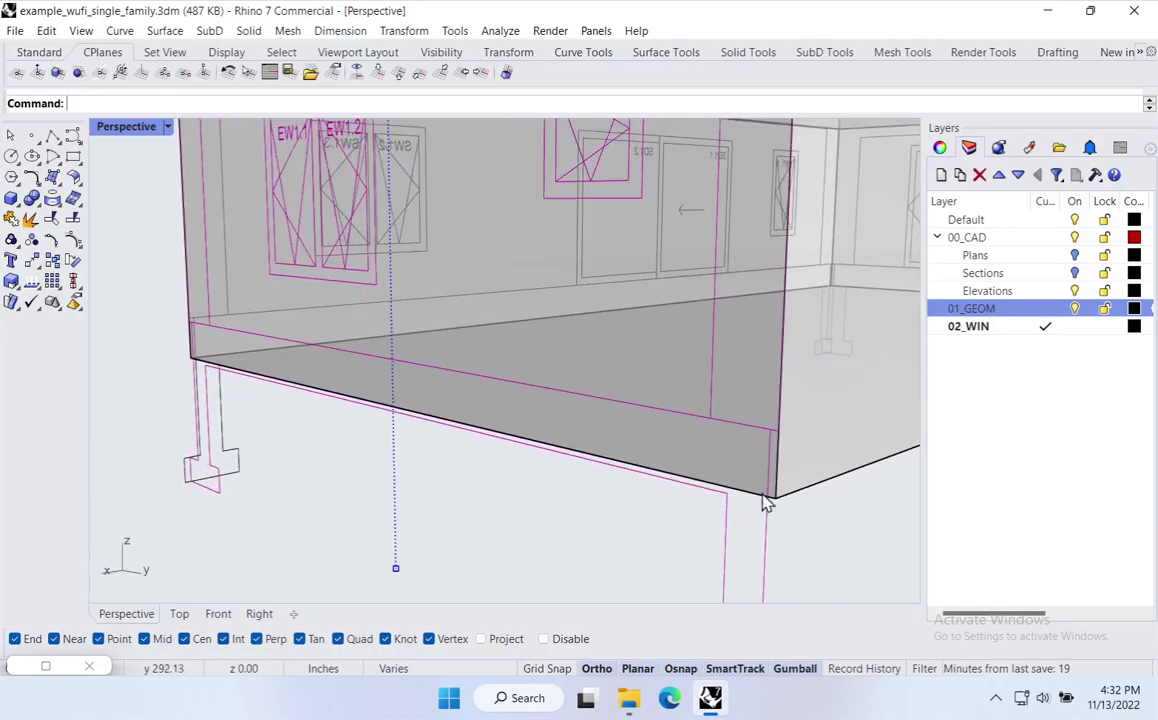
pyautogui.press('Return')
pyautogui.write('v')
pyautogui.press('Return')
pyautogui.click(652, 478)
pyautogui.click(776, 499)
# Move the north elevation about 183 inches in the positive Y direction, into the plane of the building volume's north face.
pyautogui.scroll(-10, 667, 393)
pyautogui.moveTo(600, 473); pyautogui.dragTo(478, 519, button='right')
pyautogui.click(305, 467)
pyautogui.moveTo(308, 470)
pyautogui.mouseDown(button='right')
pyautogui.moveTo(330, 504)
pyautogui.moveTo(320, 472)
pyautogui.mouseUp(button='right')
pyautogui.scroll(2, 320, 472)
pyautogui.rightClick(320, 474)
pyautogui.click(318, 410)
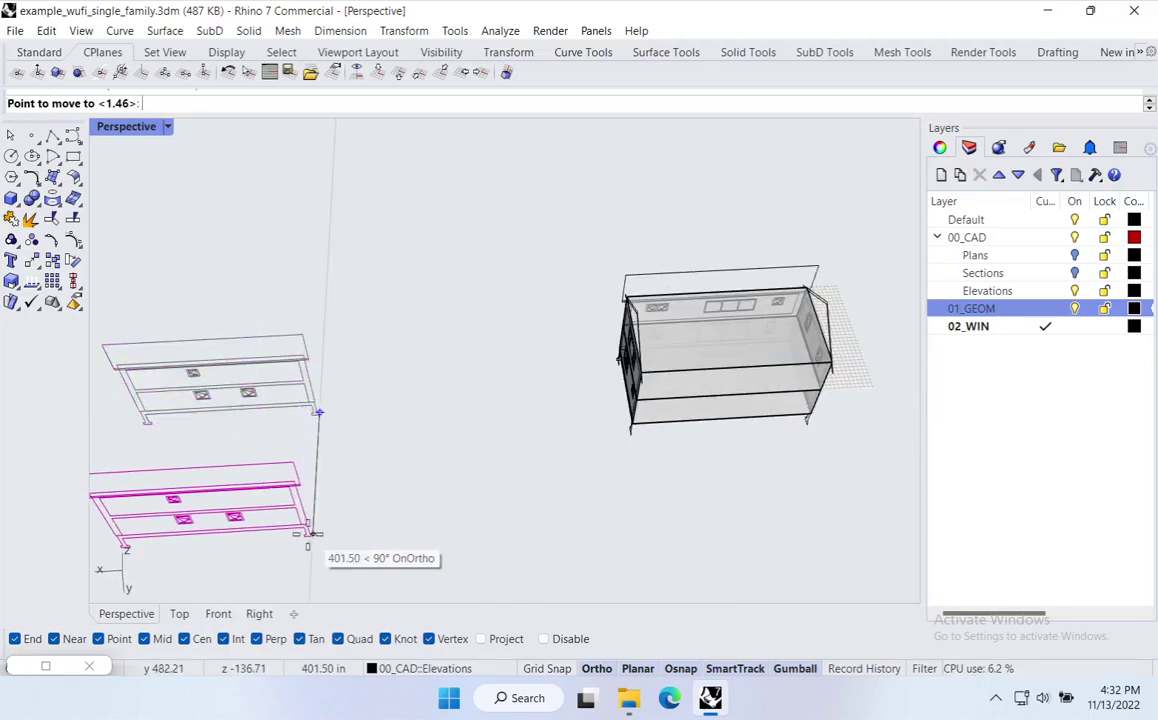
pyautogui.click(671, 421)
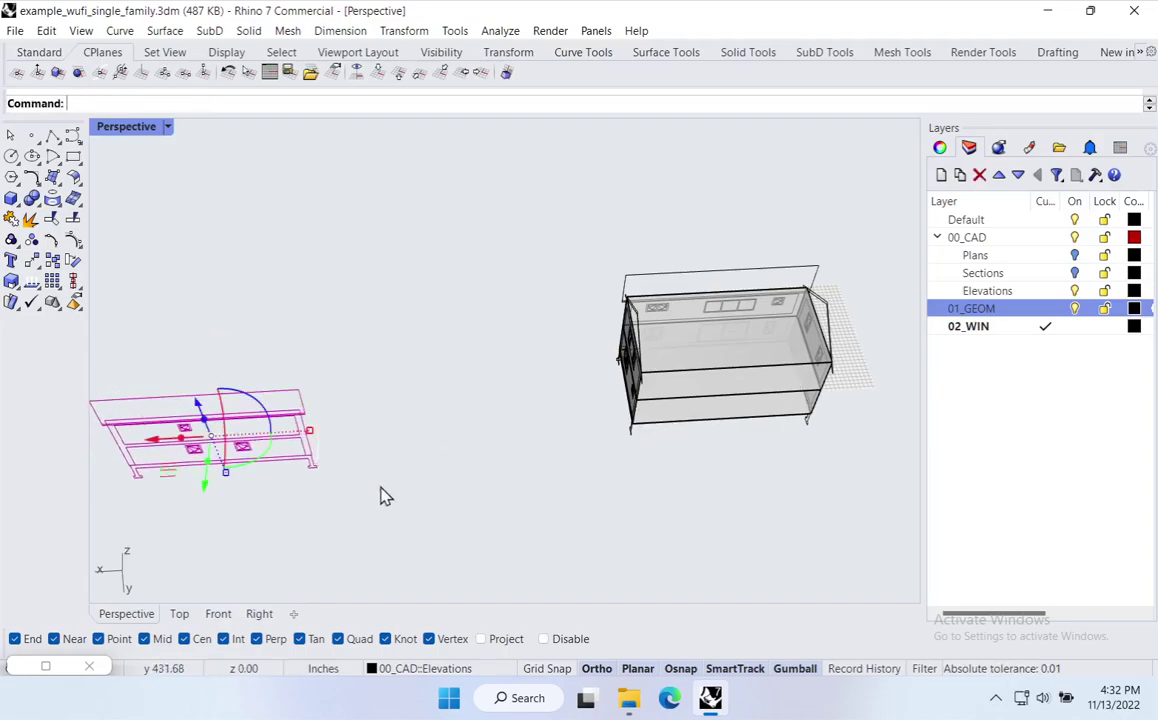
# Slide the north elevation roughly into place in front of the building volume along the negative X direction.
pyautogui.moveTo(157, 439); pyautogui.dragTo(650, 414)
pyautogui.moveTo(708, 452); pyautogui.dragTo(760, 513, button='right')
pyautogui.scroll(6, 708, 407)
pyautogui.scroll(-5, 766, 521)
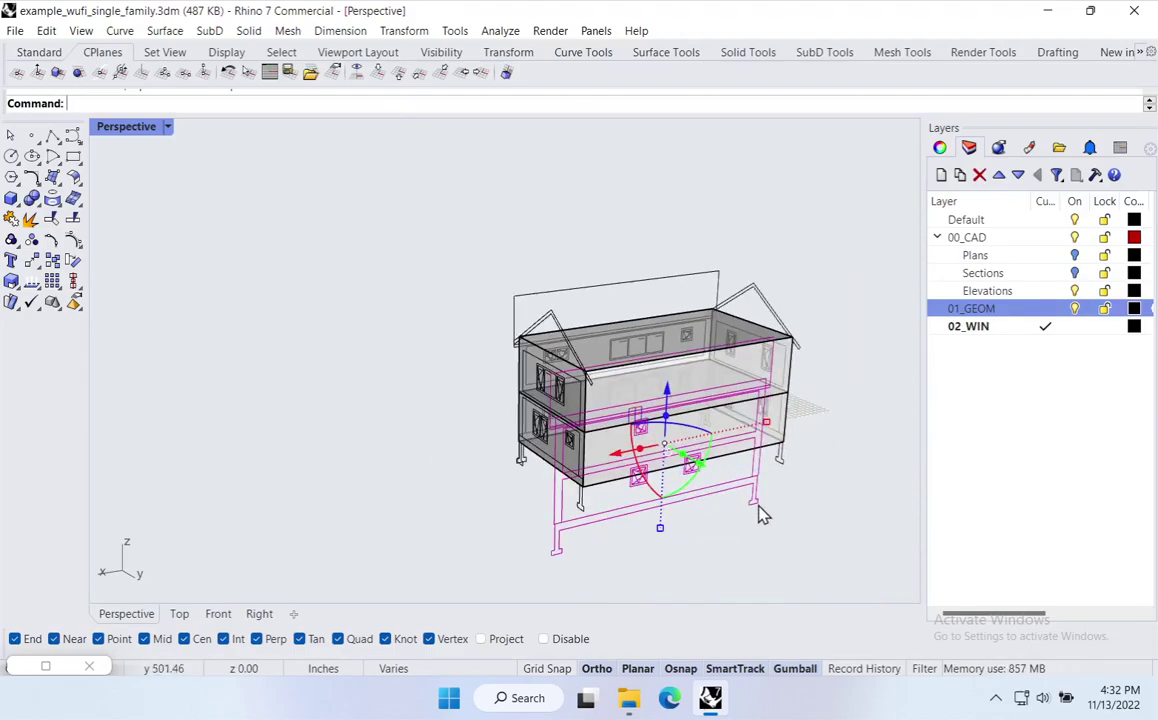
# Move the north elevation vertically about 81 inches from its ground slab underside to the building volume's bottom edge.
pyautogui.press('Return')
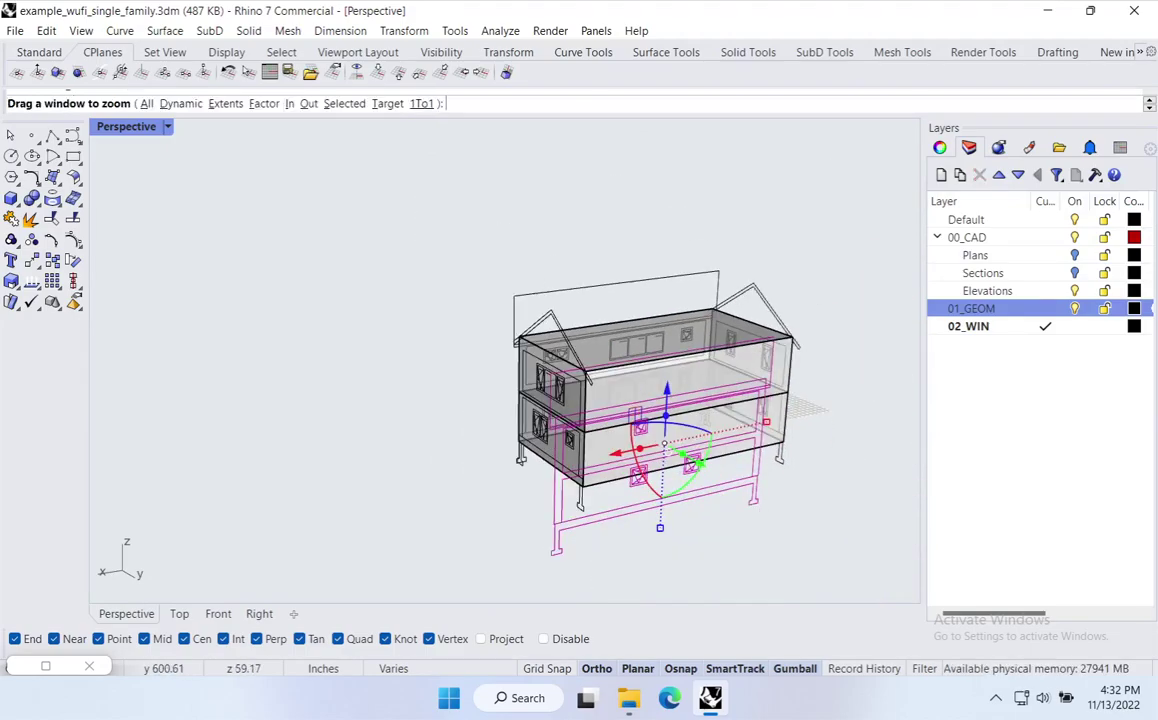
pyautogui.write('s')
pyautogui.press('Return')
pyautogui.moveTo(840, 451)
pyautogui.mouseDown(button='right')
pyautogui.moveTo(556, 383)
pyautogui.moveTo(731, 388)
pyautogui.moveTo(848, 465)
pyautogui.moveTo(840, 460)
pyautogui.mouseUp(button='right')
pyautogui.moveTo(538, 405); pyautogui.dragTo(643, 446, button='right')
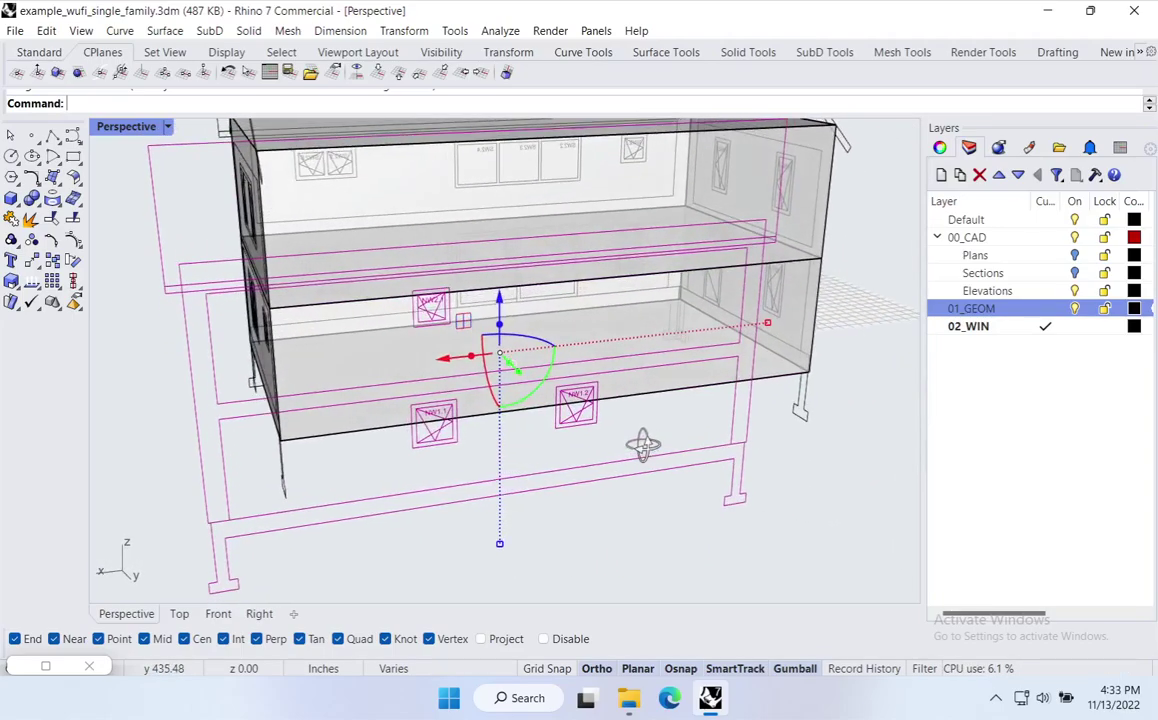
pyautogui.write('m')
pyautogui.press('Return')
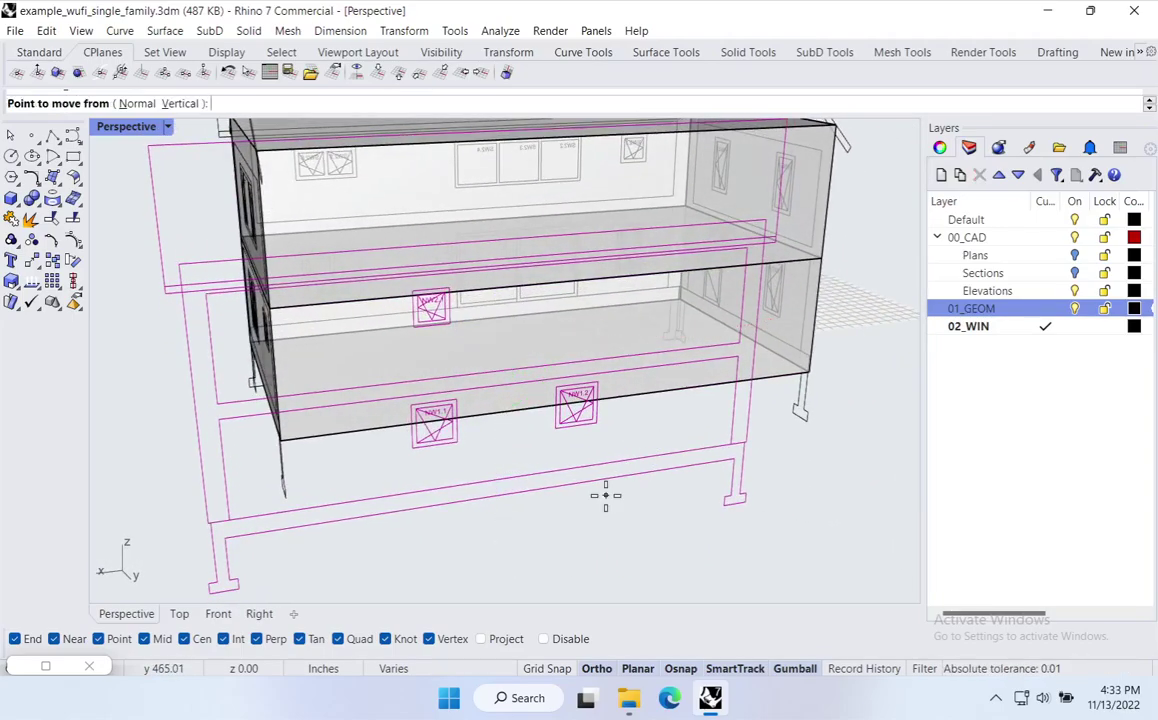
pyautogui.write('v')
pyautogui.press('Return')
pyautogui.click(615, 480)
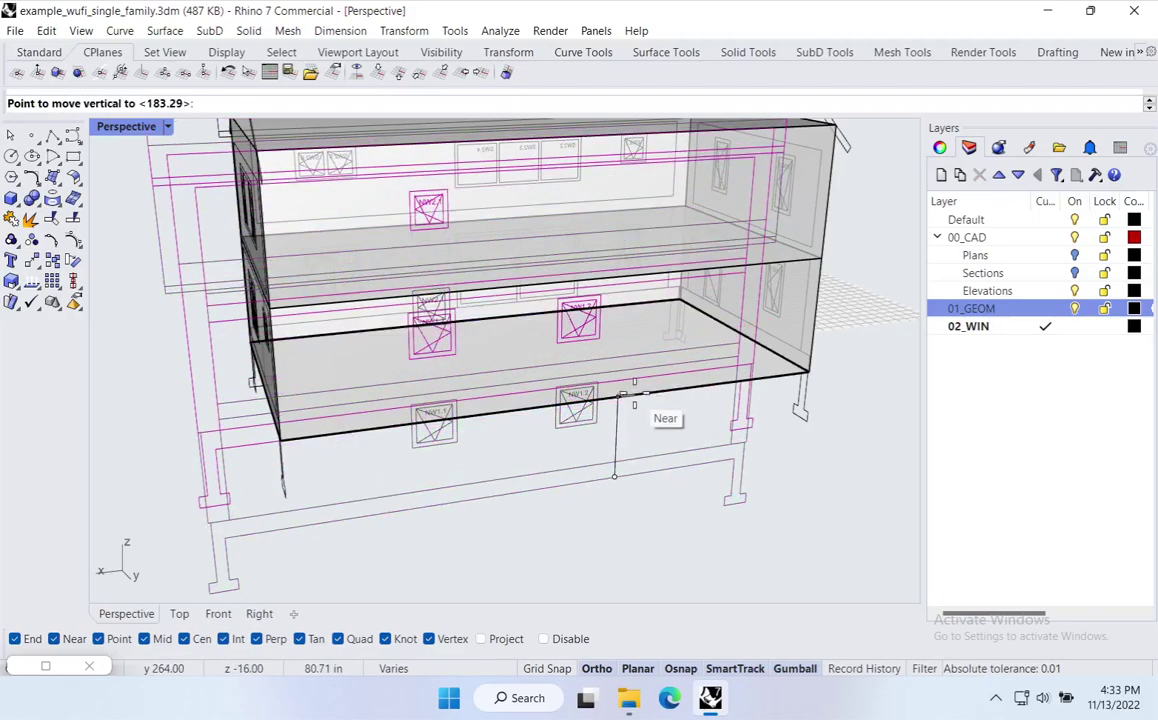
pyautogui.click(634, 394)
# Move the north elevation in the negative X direction, lining up its outer wall edge with the building volume's corner, and deselect it.
pyautogui.keyDown('shift'); pyautogui.moveTo(651, 474); pyautogui.dragTo(500, 525, button='right'); pyautogui.keyUp('shift')
pyautogui.moveTo(500, 525); pyautogui.dragTo(555, 545, button='right')
pyautogui.scroll(4, 595, 500)
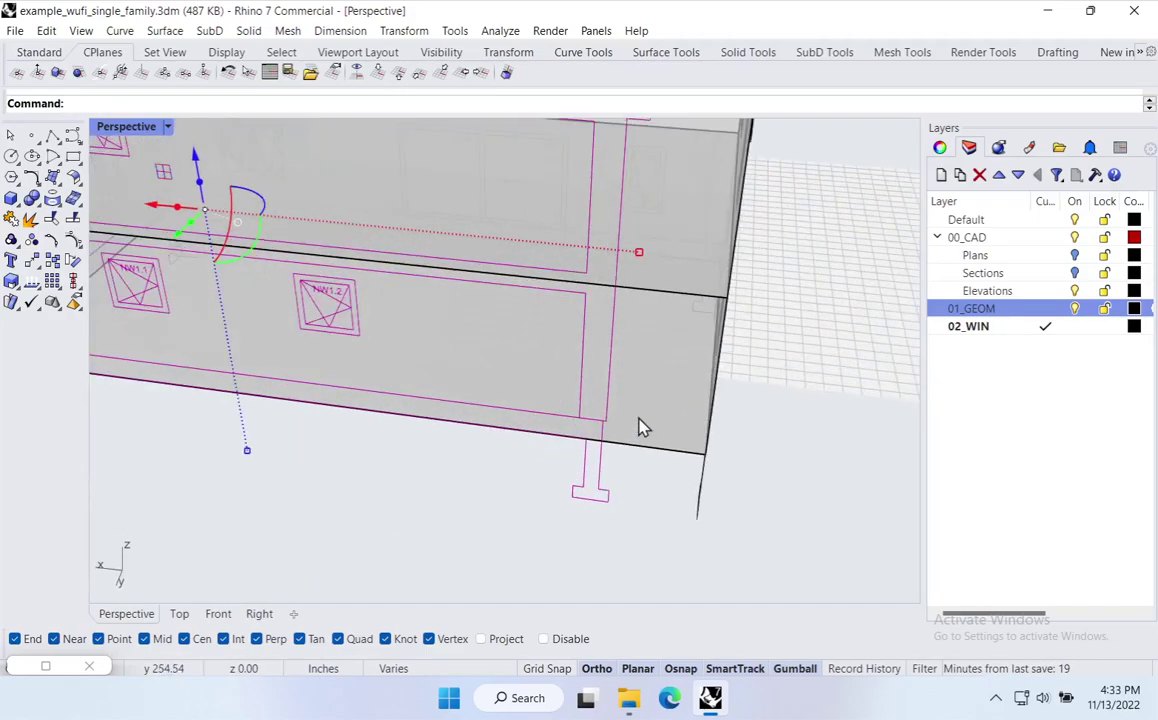
pyautogui.press('Return')
pyautogui.click(609, 400)
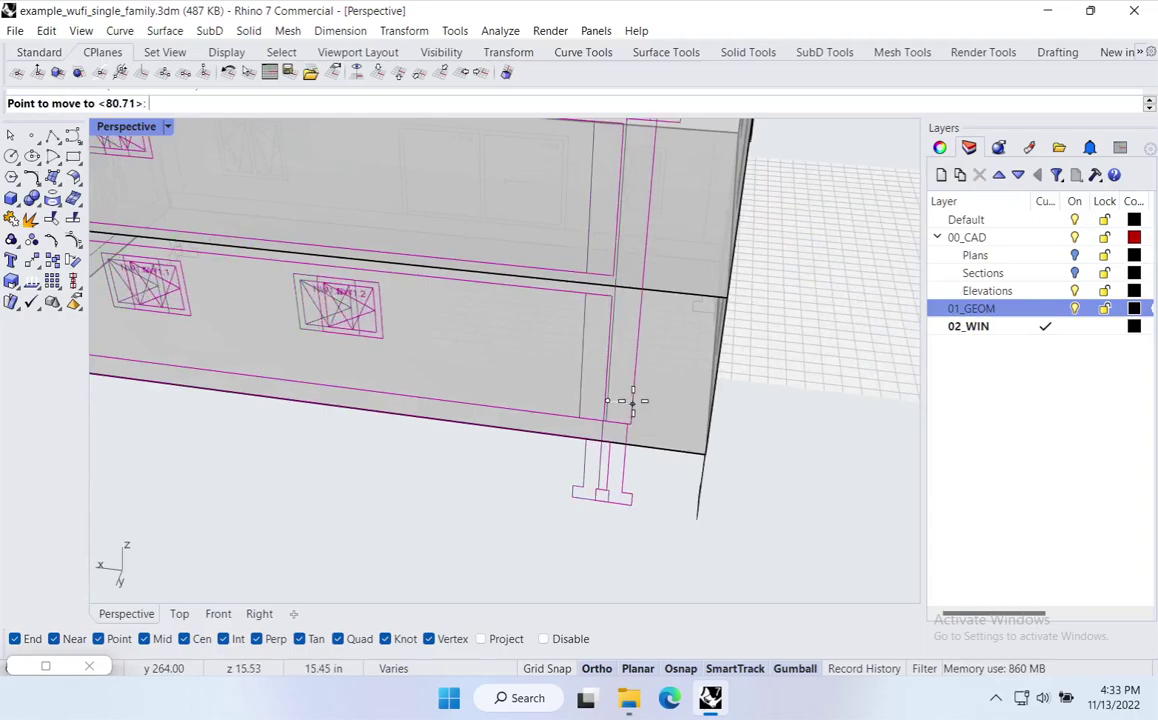
pyautogui.click(716, 452)
pyautogui.scroll(-5, 755, 522)
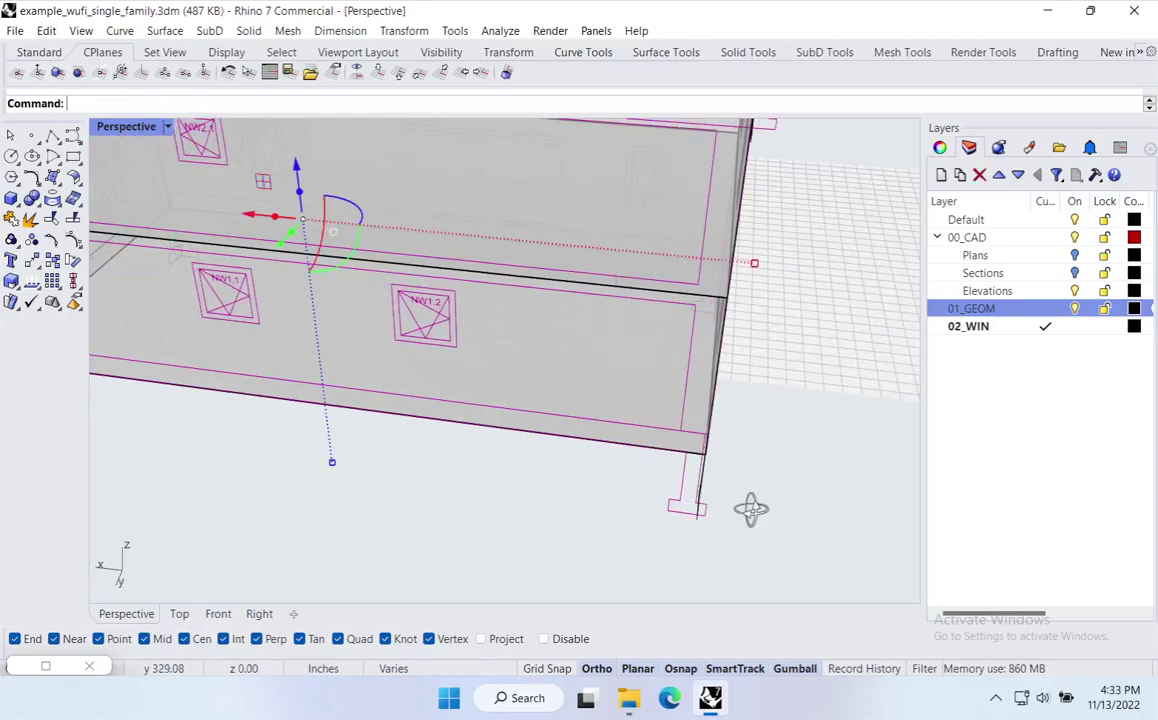
pyautogui.click(490, 536)
# Set the construction plane to the building volume's ground-floor south face, with its origin on the face and the X axis along the wall.
pyautogui.scroll(-3, 530, 509)
pyautogui.moveTo(530, 509); pyautogui.dragTo(552, 452, button='right')
pyautogui.moveTo(435, 505); pyautogui.dragTo(492, 432, button='right')
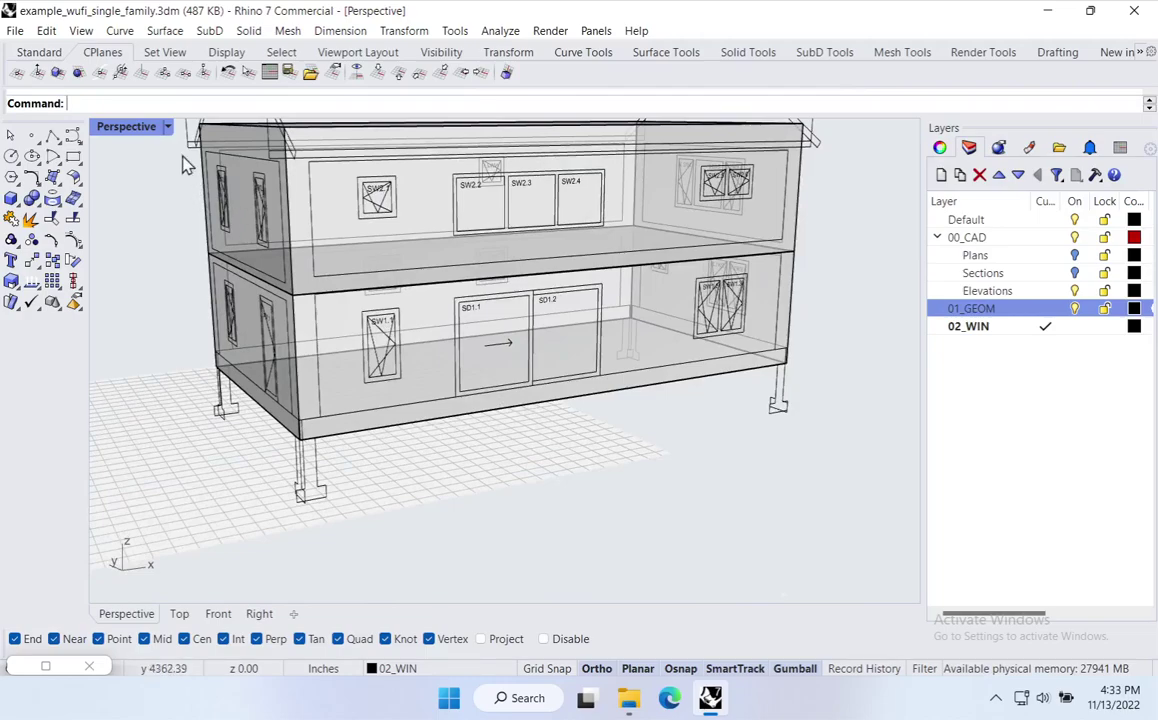
pyautogui.press('ctrl')
pyautogui.press('ctrl')
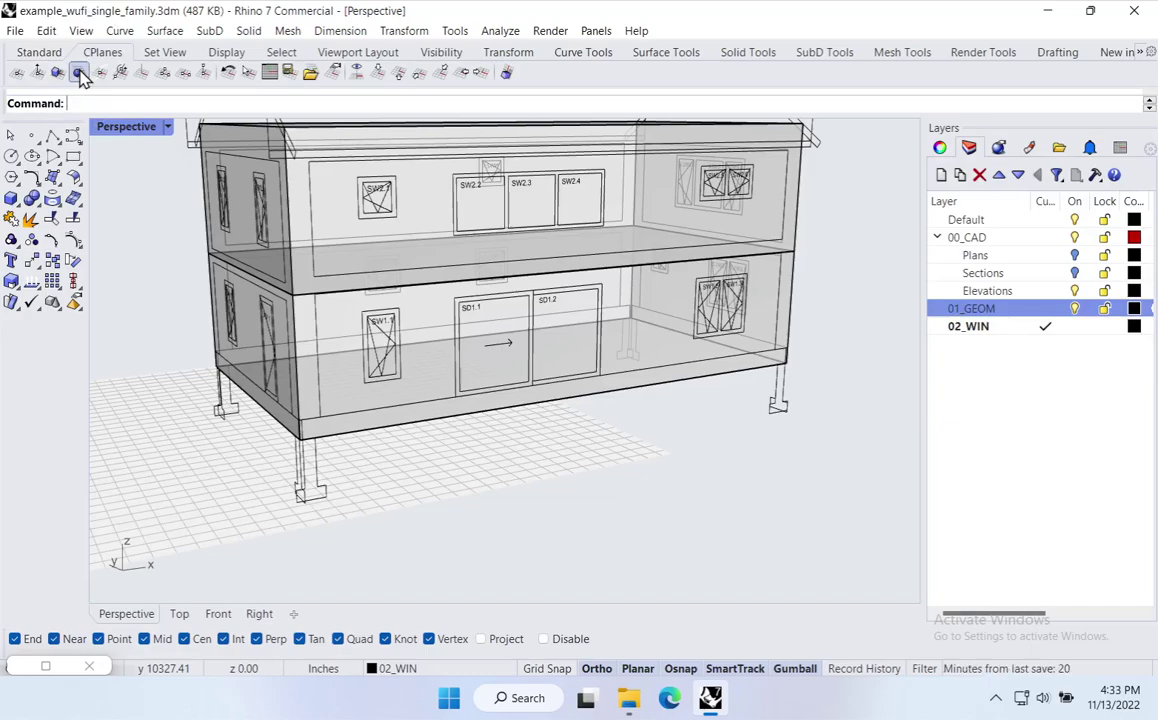
pyautogui.click(420, 386)
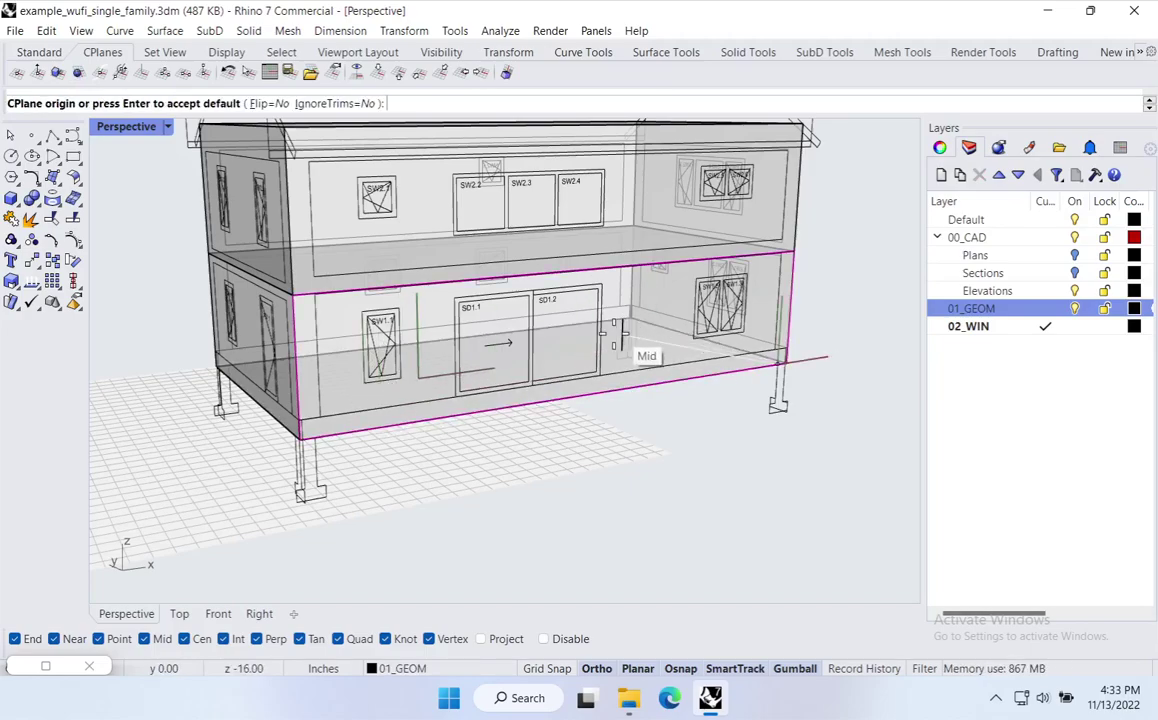
pyautogui.click(676, 362)
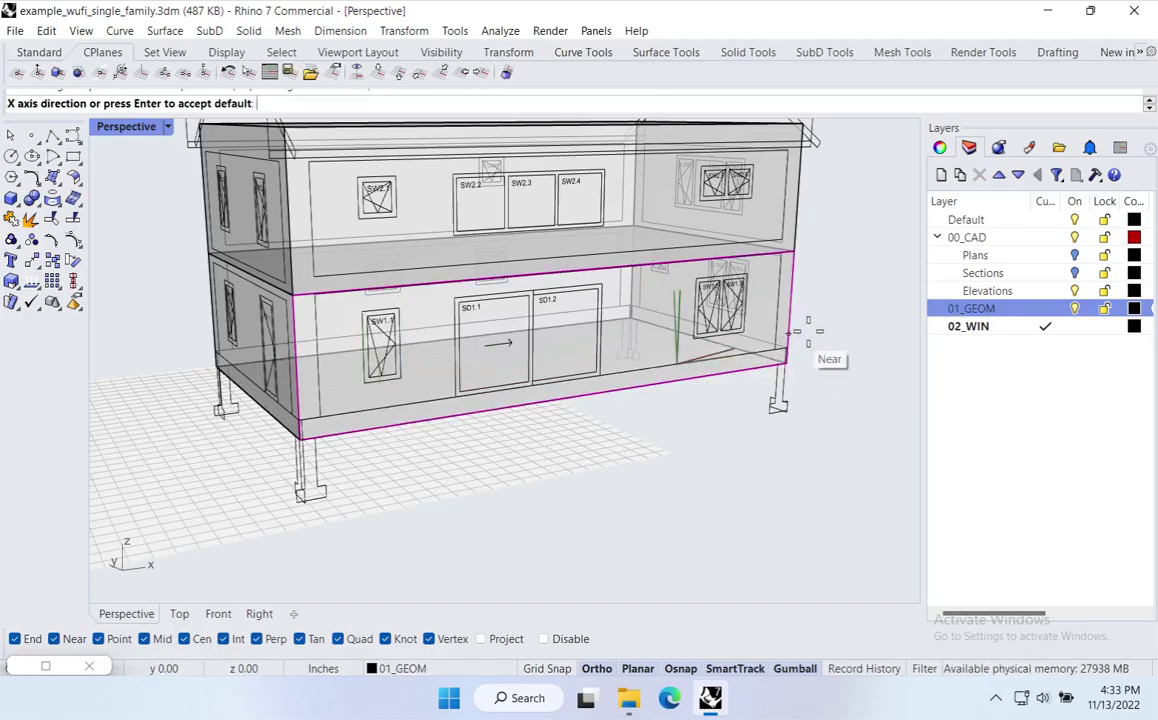
pyautogui.click(861, 337)
# Draw a rectangular plane surface over window SW1.1 on the south elevation, between opposite corners of its outer frame.
pyautogui.moveTo(628, 414); pyautogui.dragTo(590, 492, button='right')
pyautogui.scroll(7, 222, 505)
pyautogui.keyDown('shift'); pyautogui.moveTo(241, 465); pyautogui.dragTo(368, 442, button='right'); pyautogui.keyUp('shift')
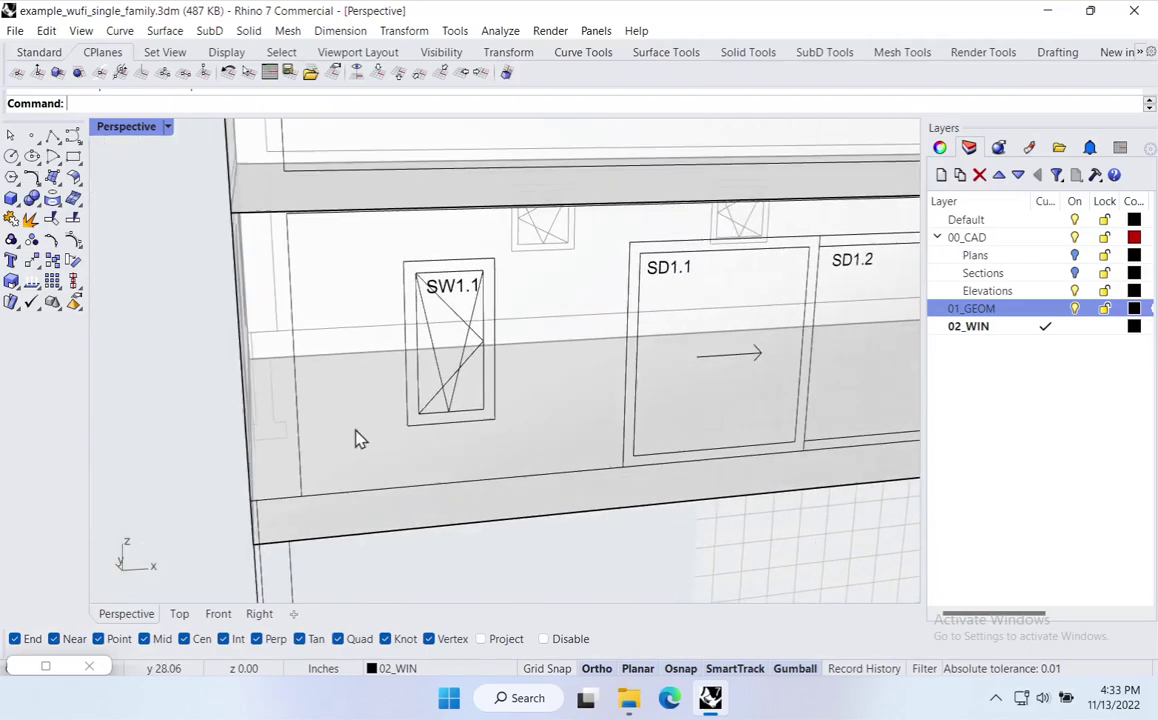
pyautogui.click(58, 184)
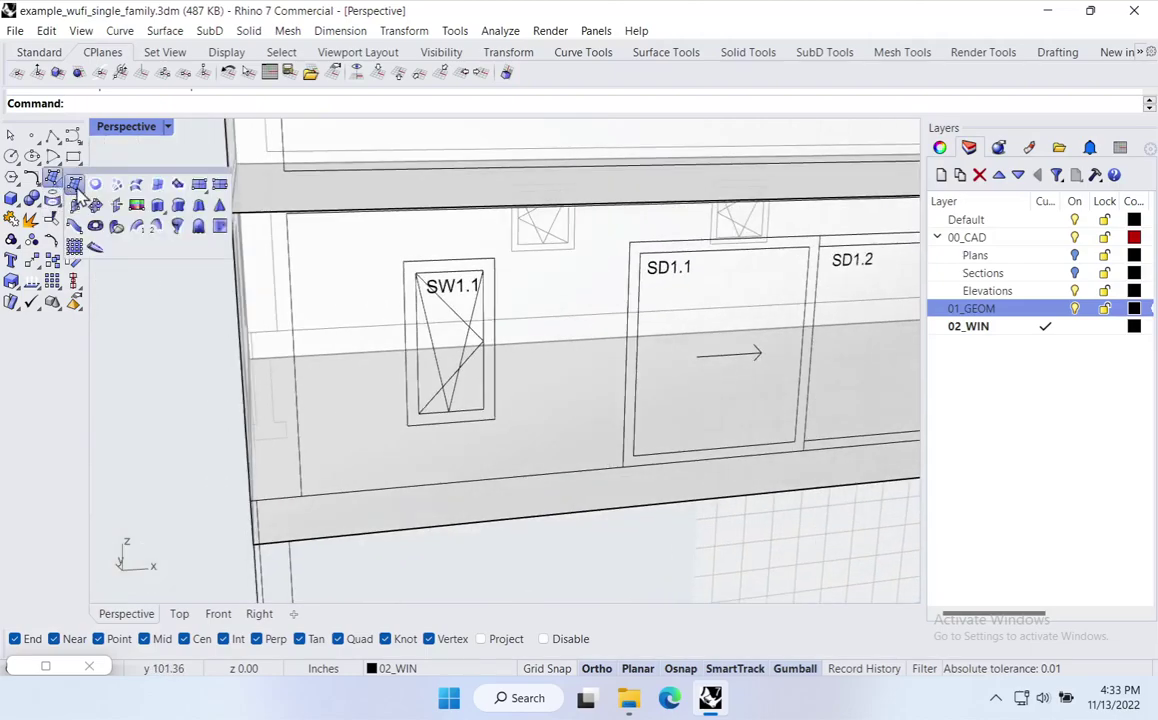
pyautogui.click(198, 184)
pyautogui.click(404, 262)
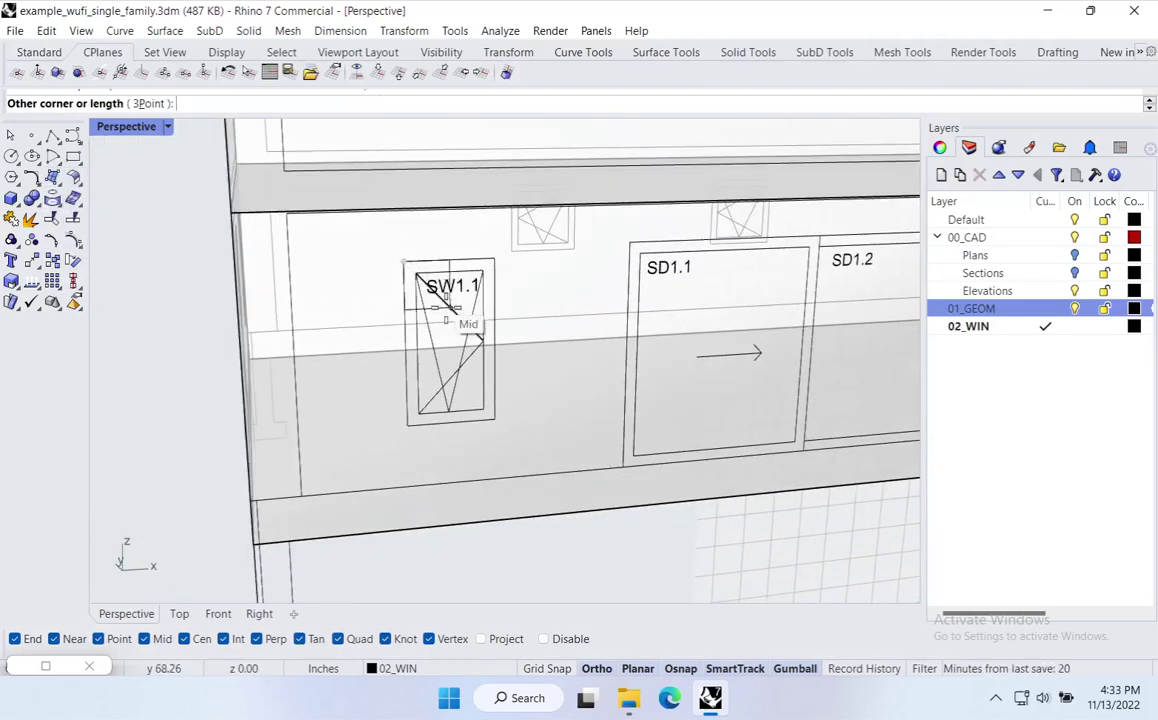
pyautogui.click(480, 388)
pyautogui.moveTo(568, 366)
pyautogui.mouseDown(button='right')
pyautogui.moveTo(557, 371)
pyautogui.moveTo(570, 360)
pyautogui.mouseUp(button='right')
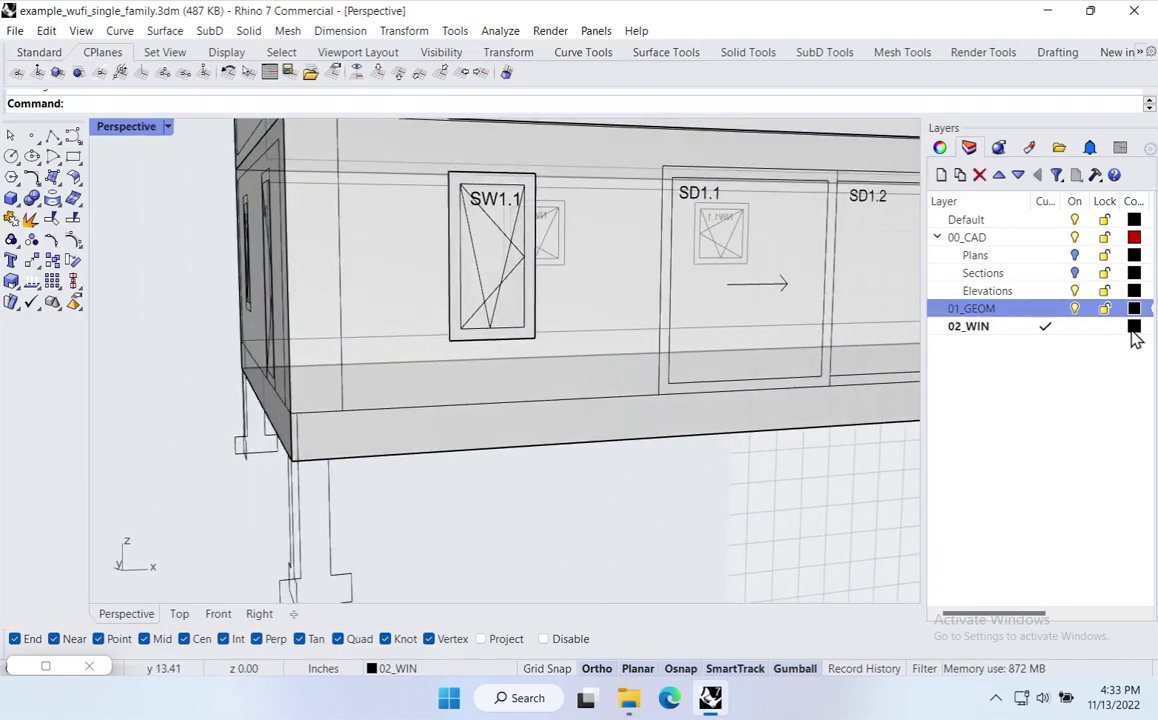
# Change the 02_WIN layer's colour to blue.
pyautogui.click(1134, 328)
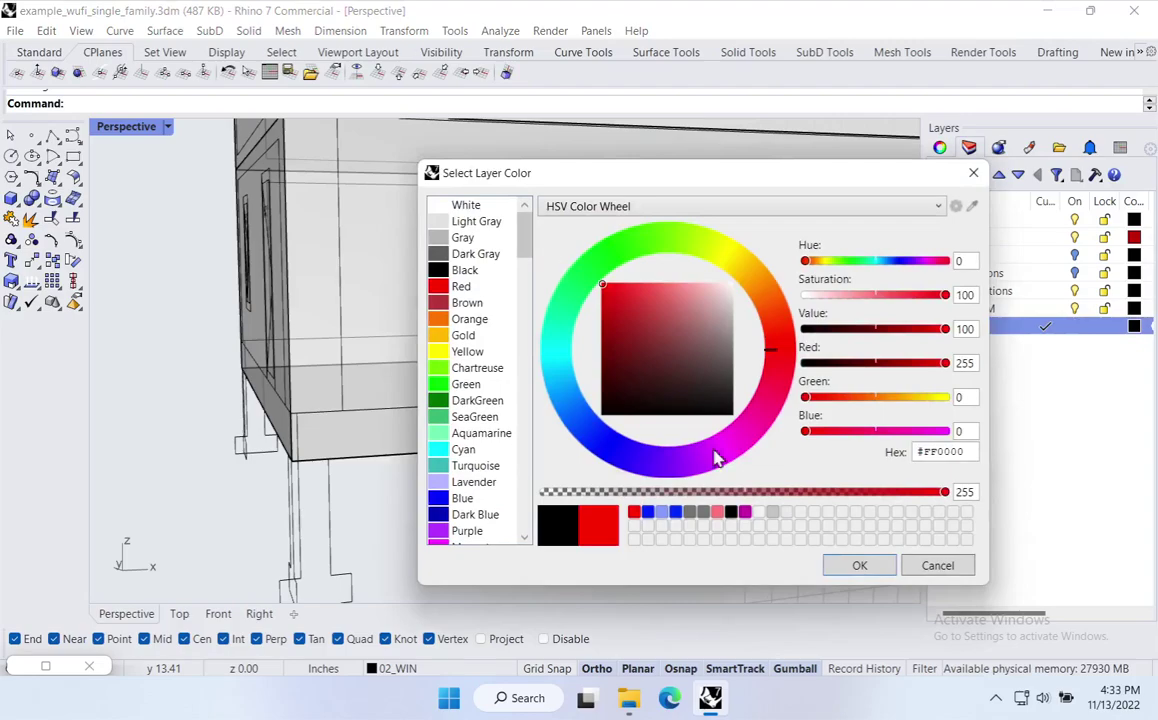
pyautogui.moveTo(770, 333)
pyautogui.mouseDown()
pyautogui.moveTo(613, 465)
pyautogui.moveTo(553, 424)
pyautogui.mouseUp()
pyautogui.click(858, 567)
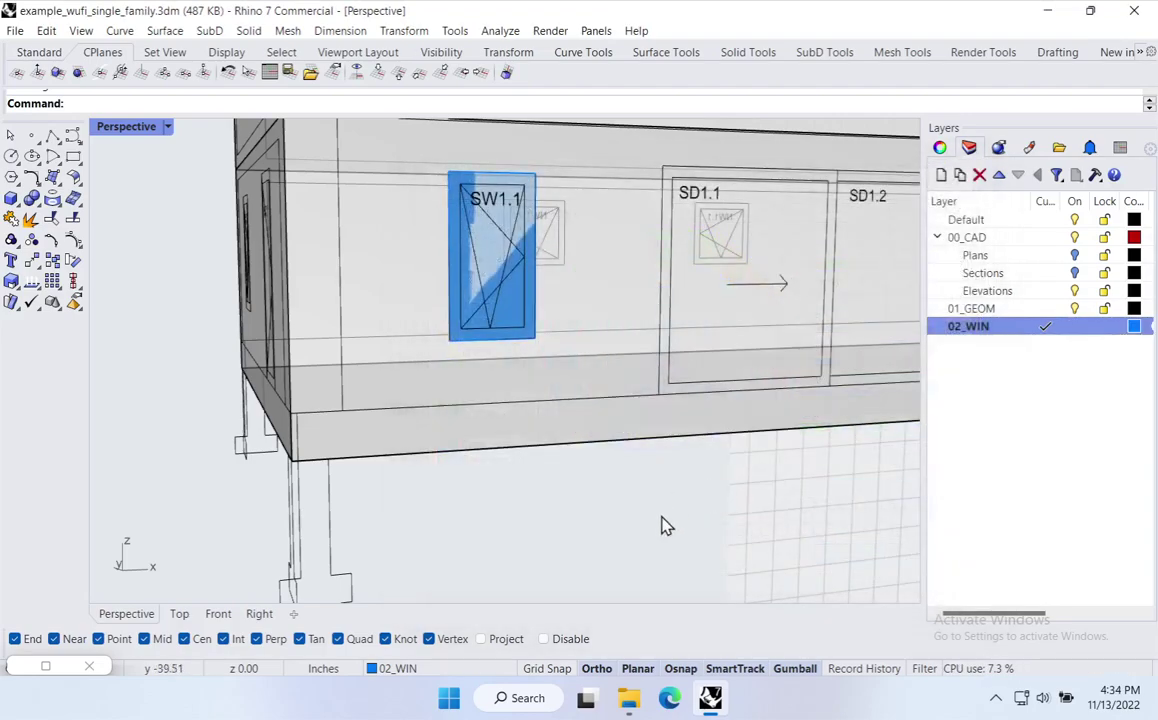
# Draw a rectangular plane surface over upper-floor window SW2.1, between opposite corners of its outer frame.
pyautogui.moveTo(572, 455); pyautogui.dragTo(393, 410, button='right')
pyautogui.scroll(-6, 483, 380)
pyautogui.moveTo(483, 380); pyautogui.dragTo(224, 312, button='right')
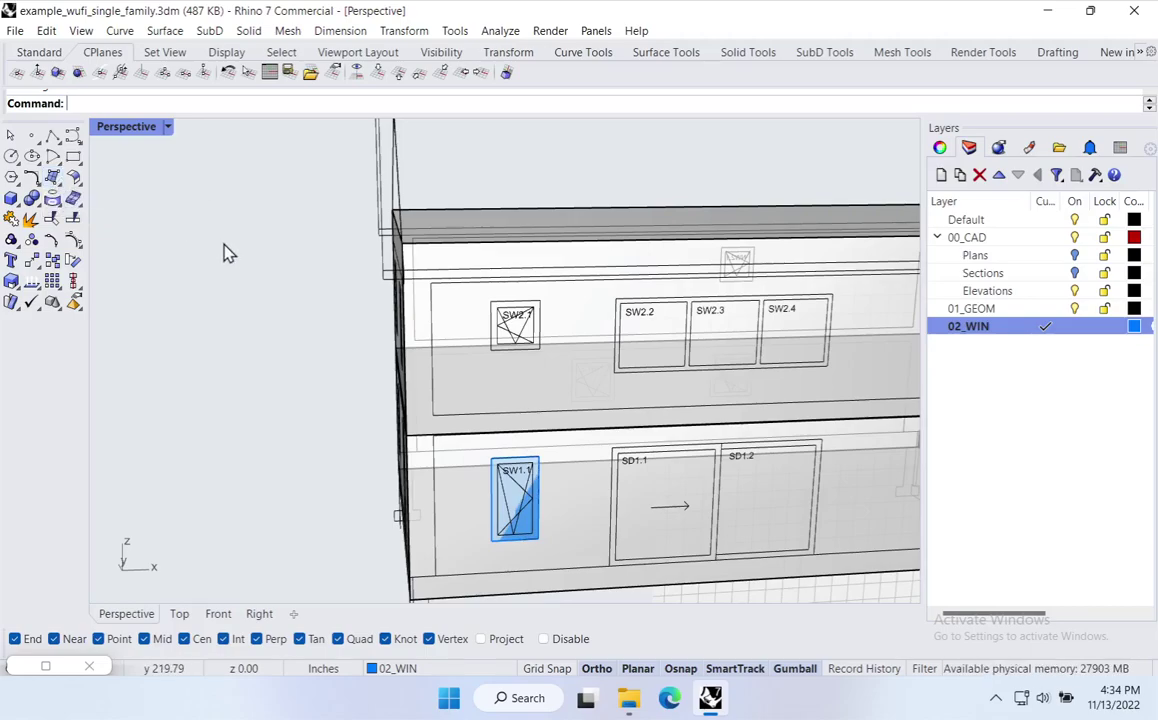
pyautogui.press('Return')
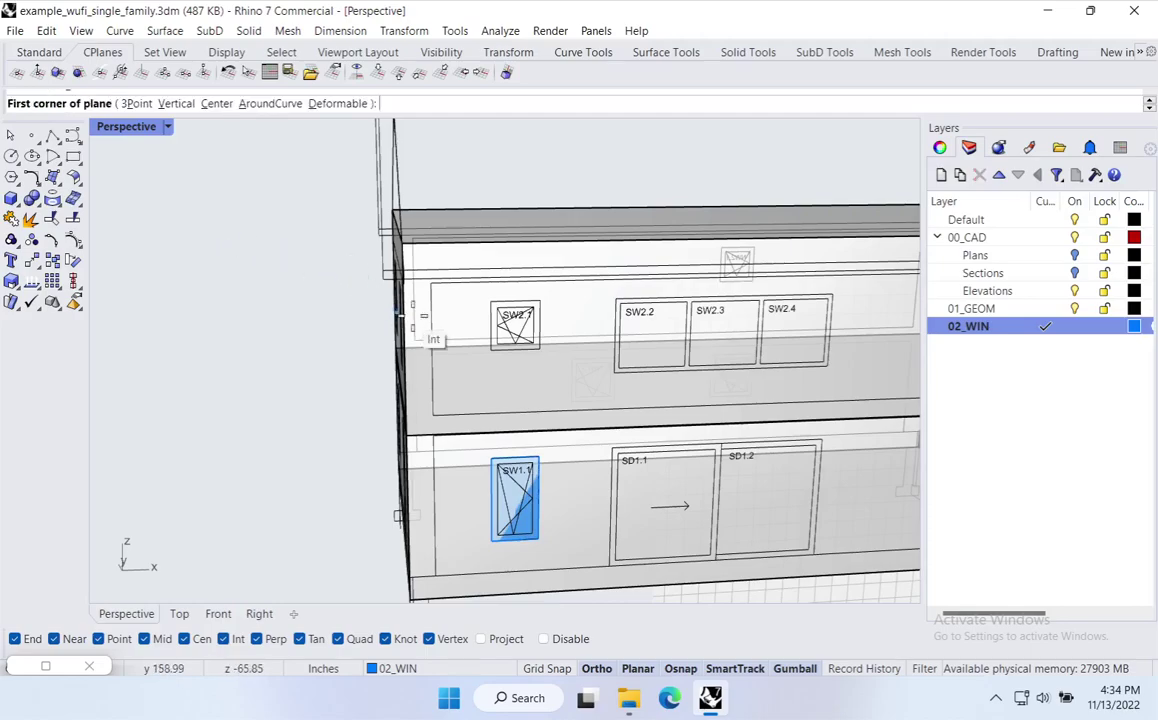
pyautogui.scroll(3, 505, 330)
pyautogui.click(471, 271)
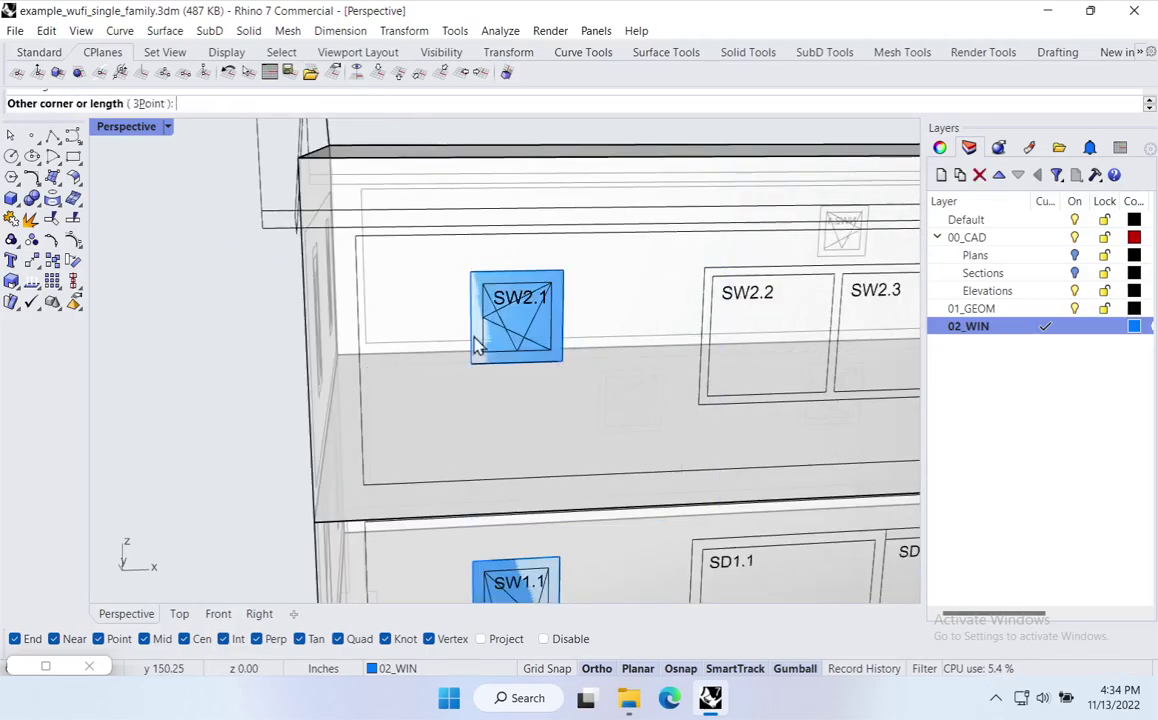
pyautogui.click(561, 370)
# Draw a rectangular plane surface over door SD1.1, from its outer frame's upper corner to the bottom of the mullion's centreline.
pyautogui.scroll(-4, 681, 405)
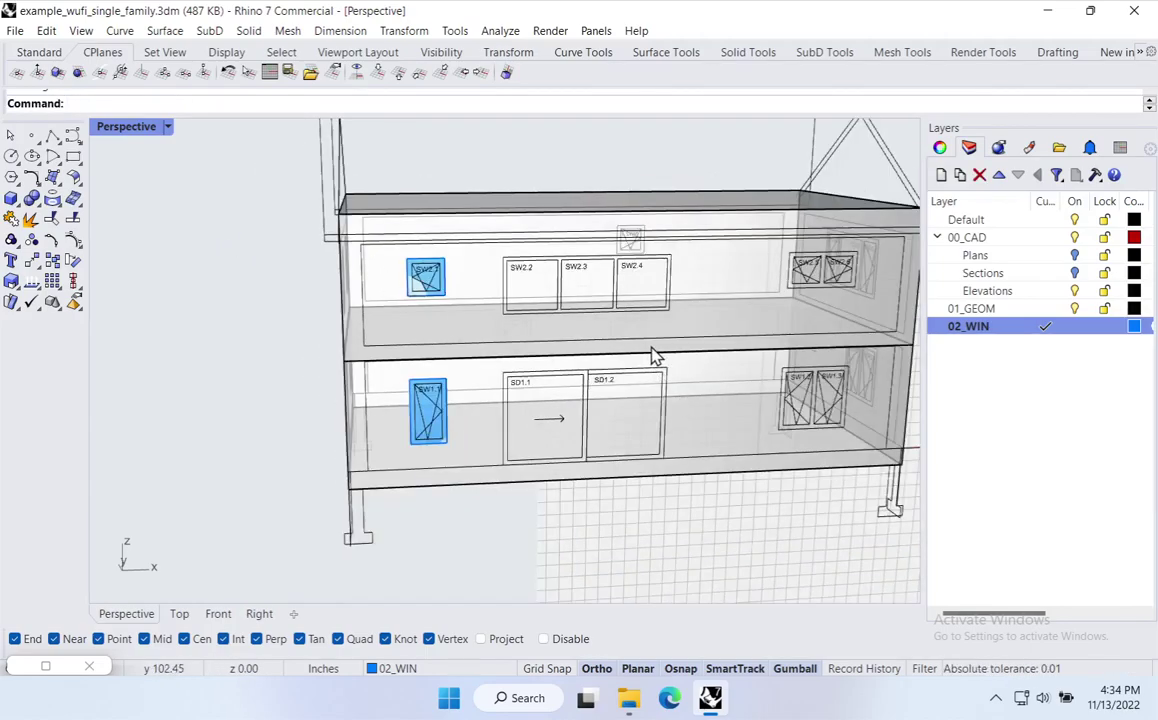
pyautogui.scroll(5, 522, 455)
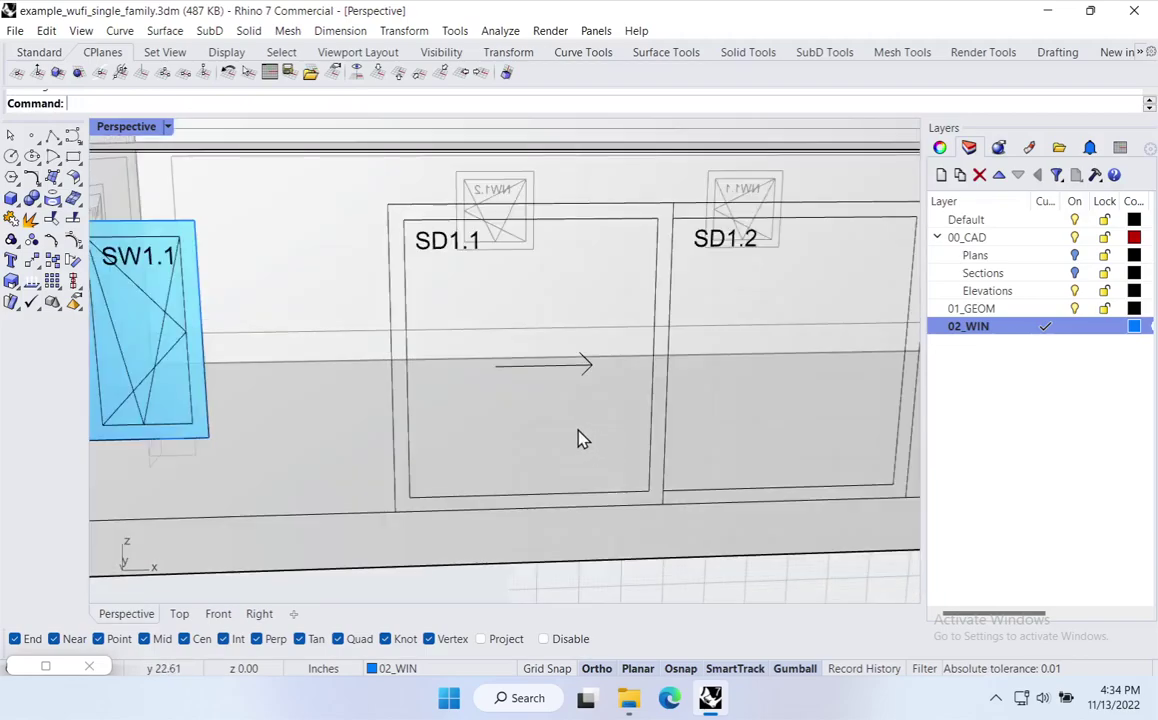
pyautogui.press('Return')
pyautogui.click(396, 214)
pyautogui.scroll(5, 667, 530)
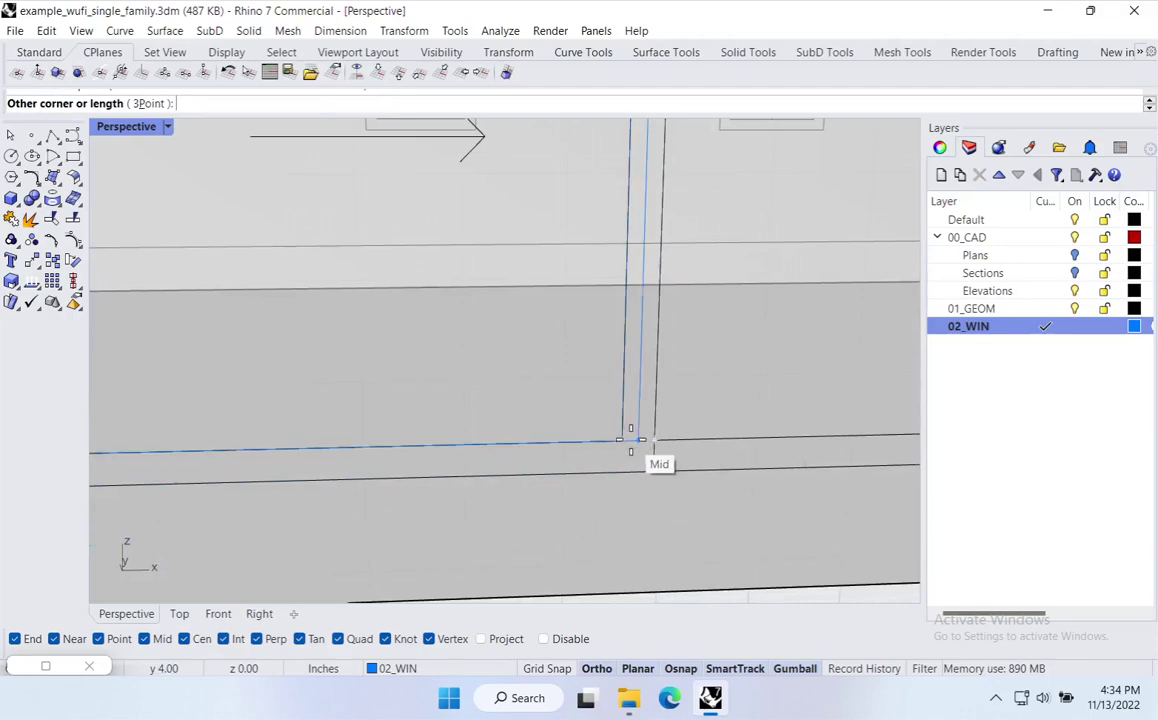
pyautogui.click(638, 473)
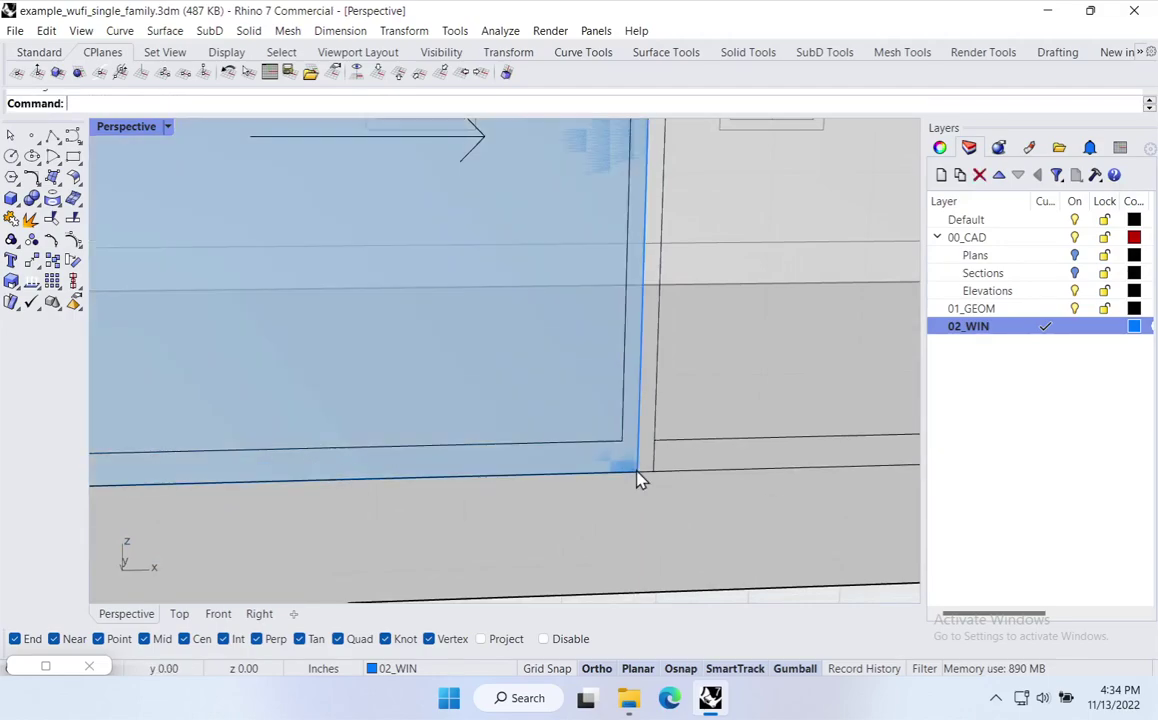
# Draw a rectangular plane surface over door SD1.2, from the mullion's centreline to the frame's opposite lower corner.
pyautogui.scroll(-5, 638, 475)
pyautogui.moveTo(720, 454); pyautogui.dragTo(621, 447, button='right')
pyautogui.scroll(7, 474, 455)
pyautogui.scroll(-7, 479, 456)
pyautogui.rightClick(447, 238)
pyautogui.moveTo(447, 238); pyautogui.dragTo(486, 348, button='right')
pyautogui.click(479, 345)
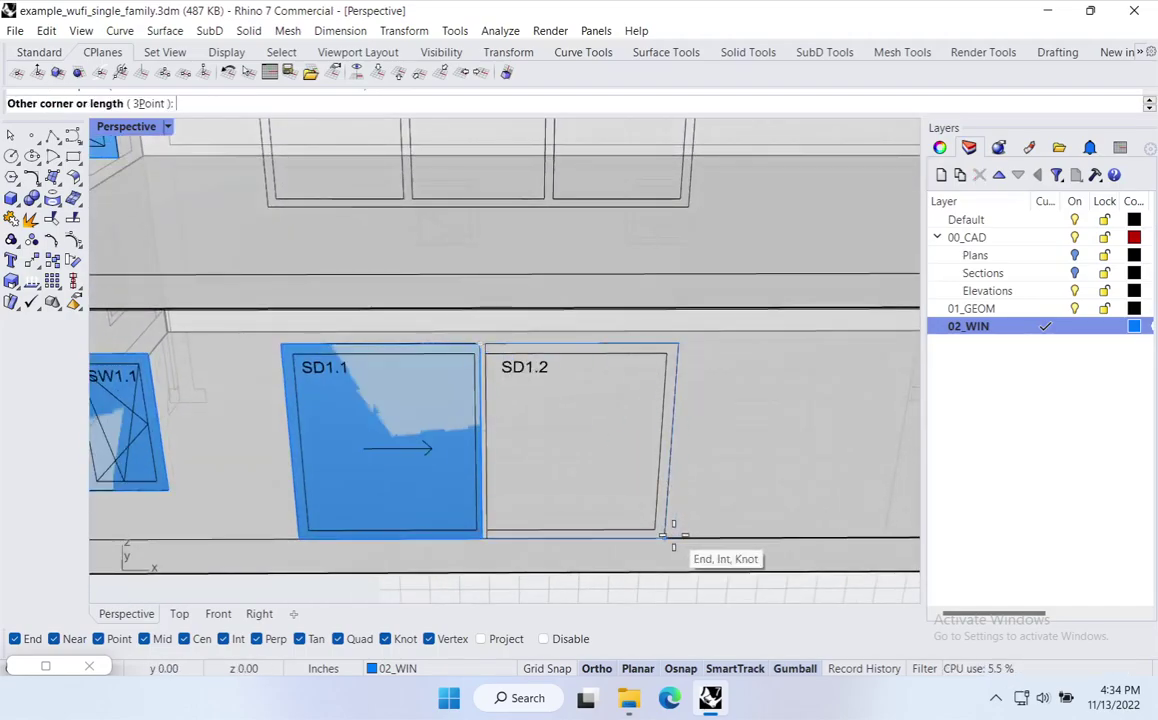
pyautogui.click(665, 537)
# Draw a rectangular plane surface over window SW2.2, from its outer frame corner to the bottom of the centreline of the mullion shared with SW2.3.
pyautogui.moveTo(401, 284); pyautogui.dragTo(462, 440, button='right')
pyautogui.scroll(3, 505, 480)
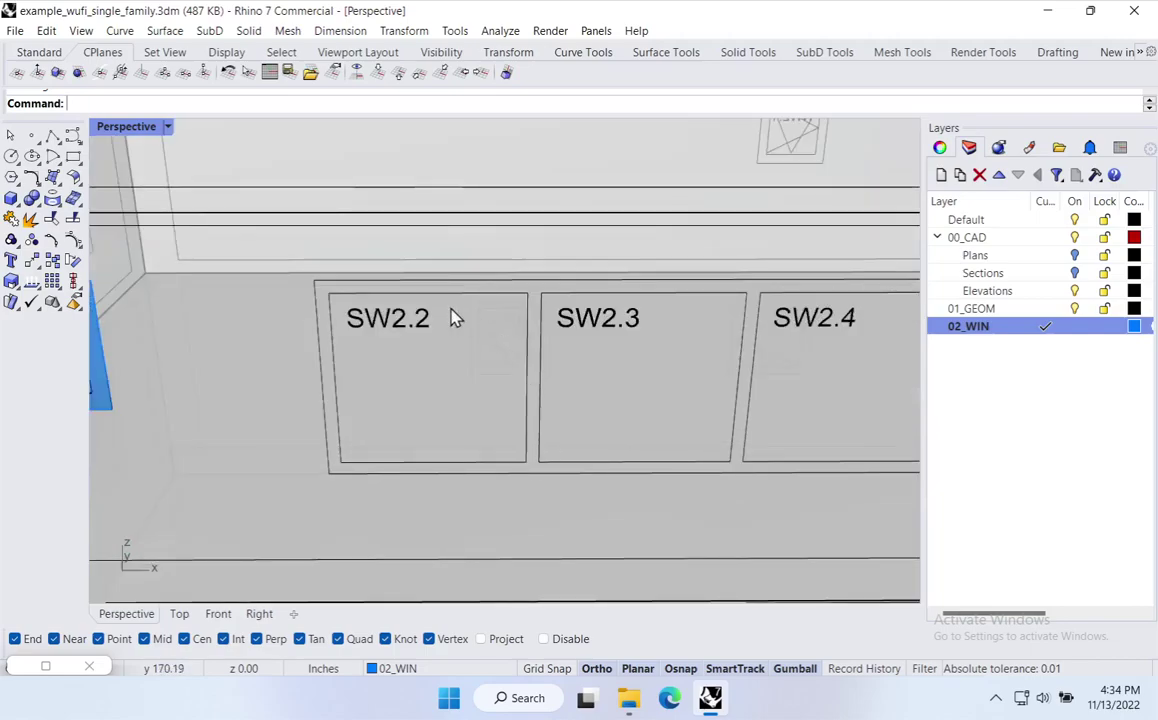
pyautogui.press('Return')
pyautogui.click(314, 280)
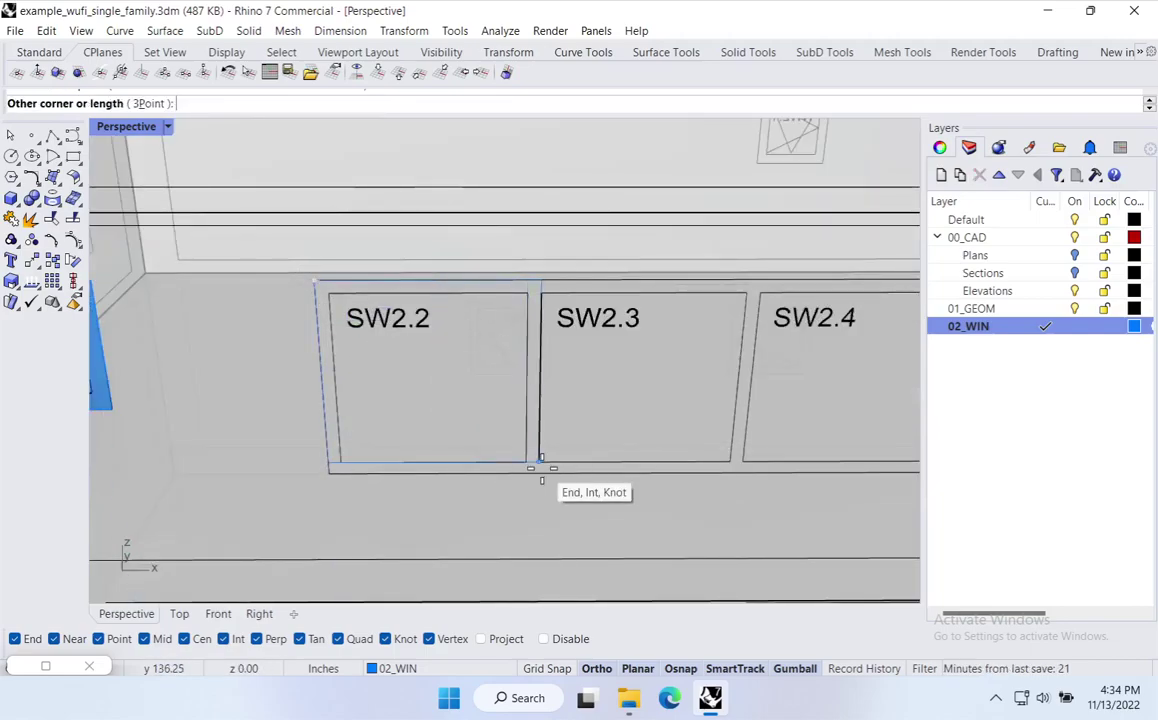
pyautogui.scroll(5, 530, 468)
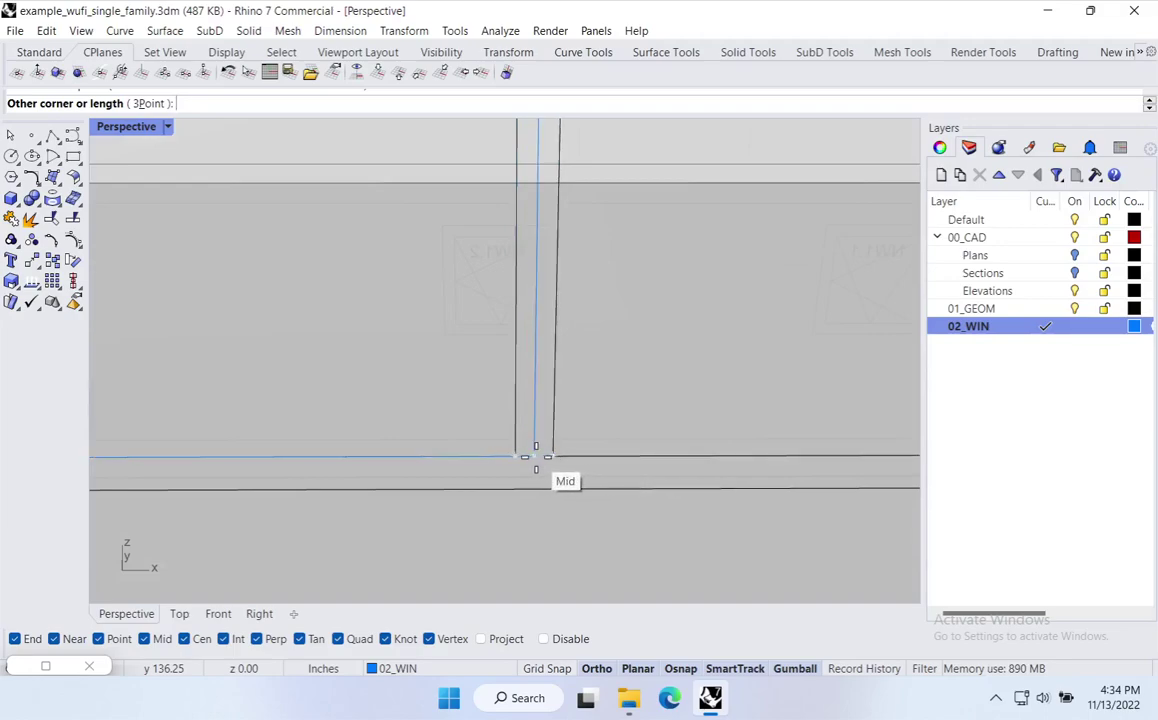
pyautogui.click(533, 489)
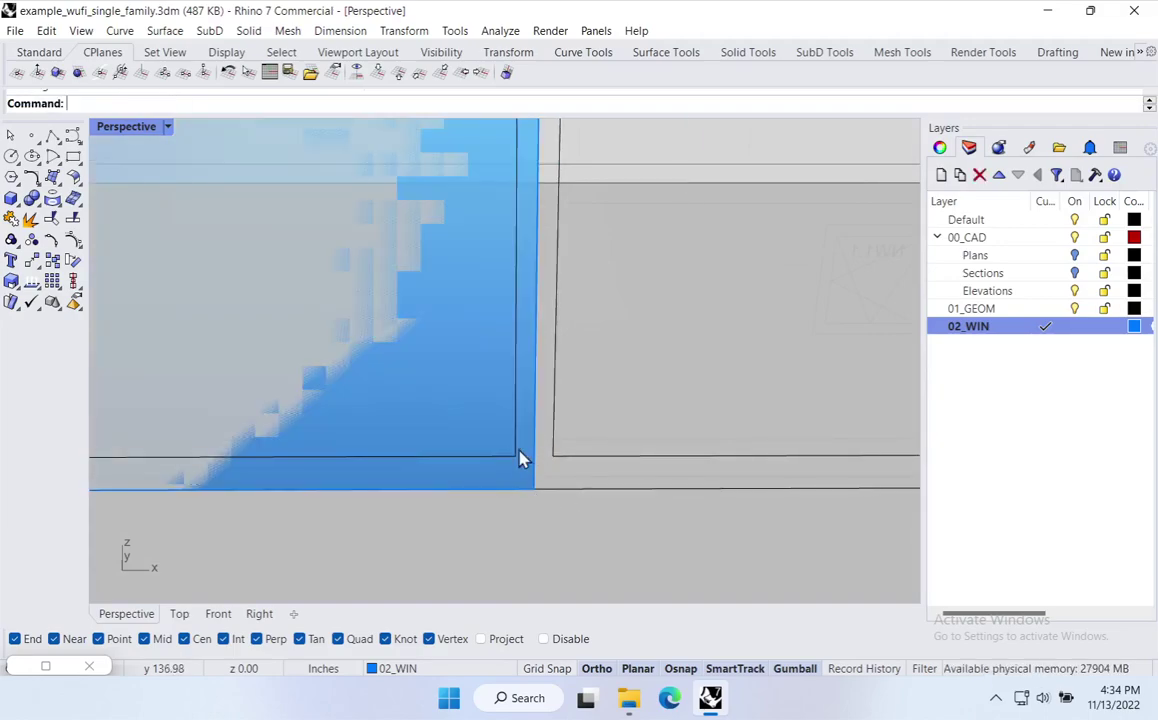
# Switch the perspective viewport to the Shaded display mode.
pyautogui.scroll(-5, 566, 465)
pyautogui.moveTo(491, 465); pyautogui.dragTo(482, 444, button='right')
pyautogui.click(169, 128)
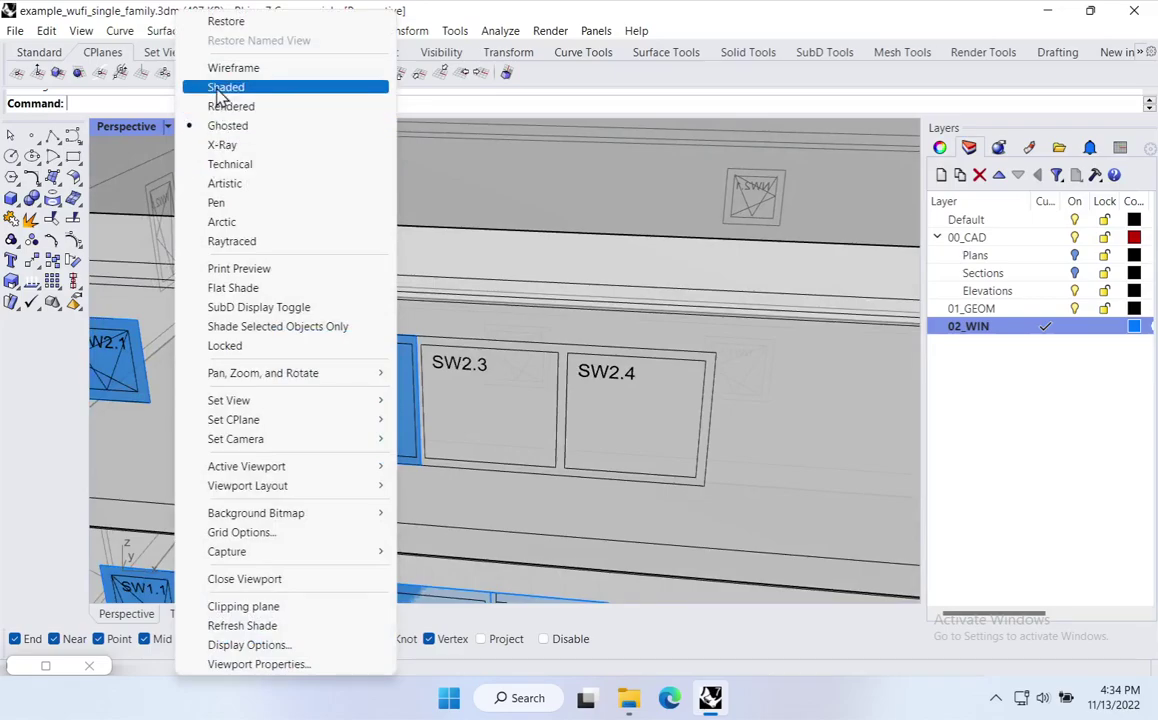
pyautogui.click(222, 87)
pyautogui.scroll(-5, 531, 445)
pyautogui.scroll(5, 531, 445)
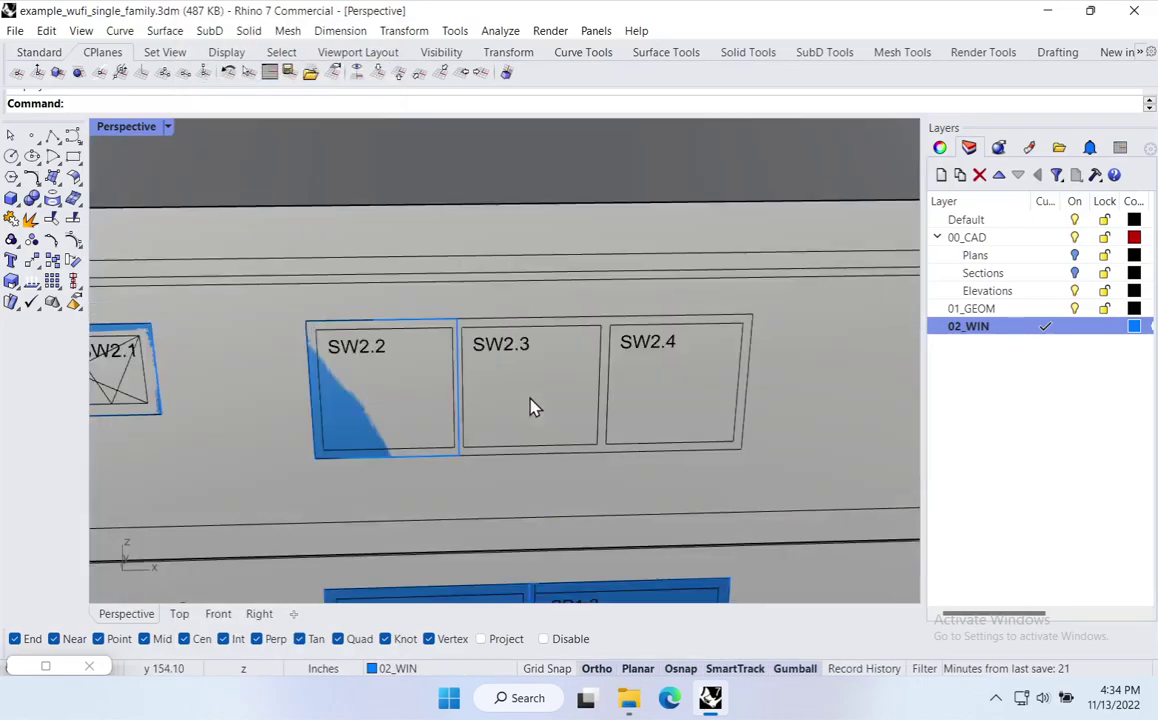
# Draw a rectangular plane surface over window SW2.3, from the SW2.2 surface's upper corner to the centreline of the mullion shared with SW2.4.
pyautogui.rightClick(482, 410)
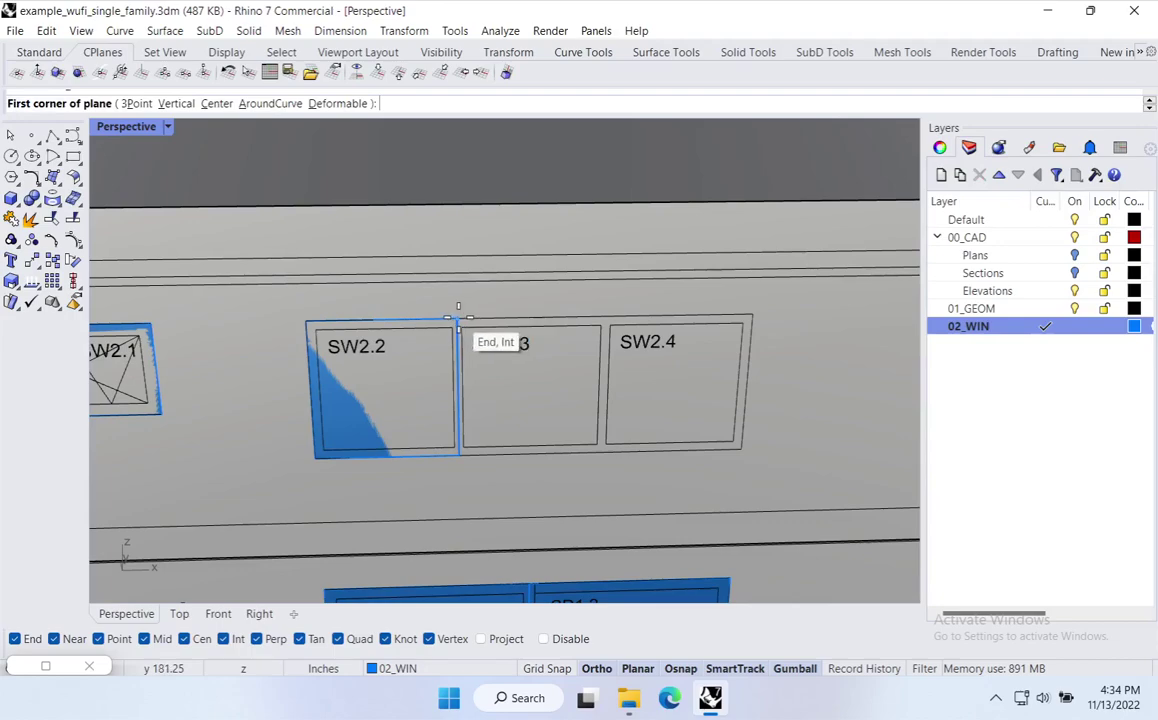
pyautogui.click(458, 319)
pyautogui.scroll(4, 609, 443)
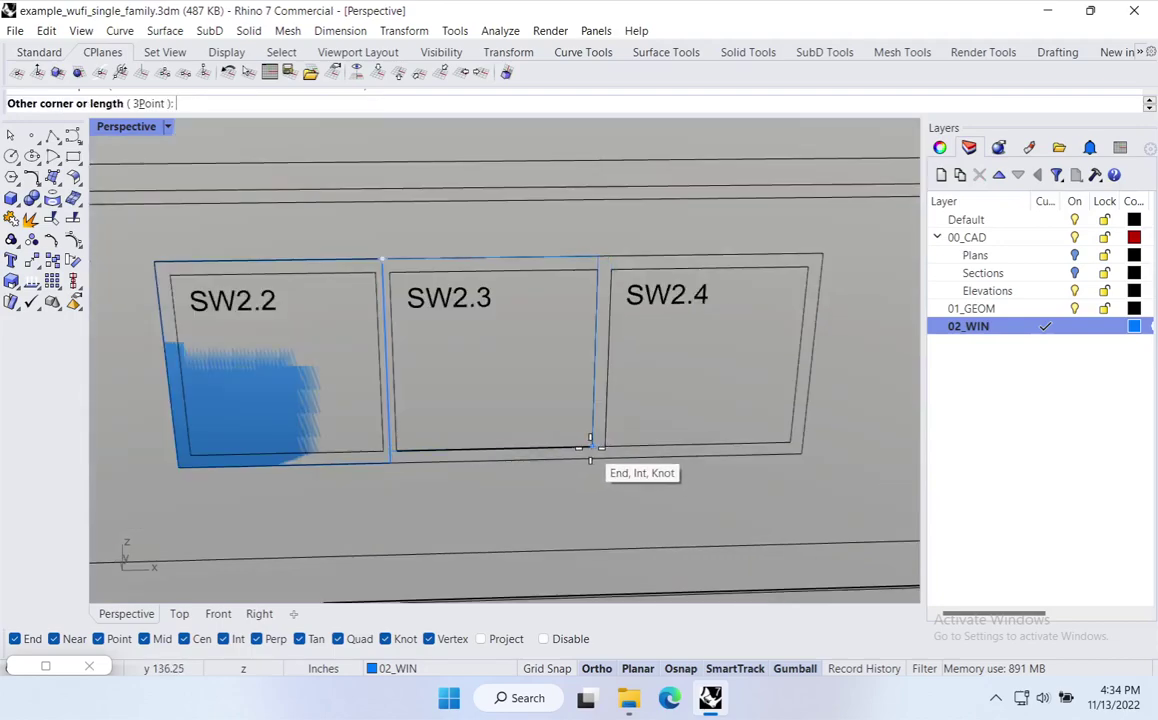
pyautogui.scroll(2, 590, 447)
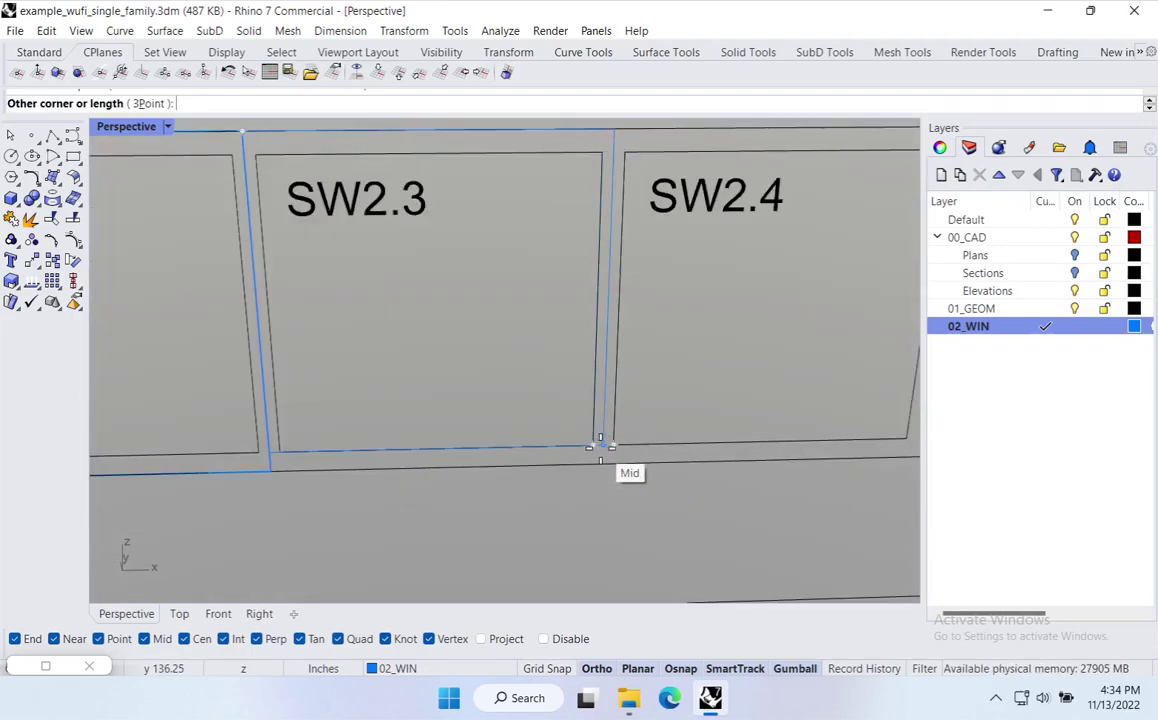
pyautogui.click(601, 446)
# Draw a rectangular plane surface over window SW2.4, from the SW2.3 surface's upper corner to the frame's opposite lower corner.
pyautogui.scroll(-4, 603, 442)
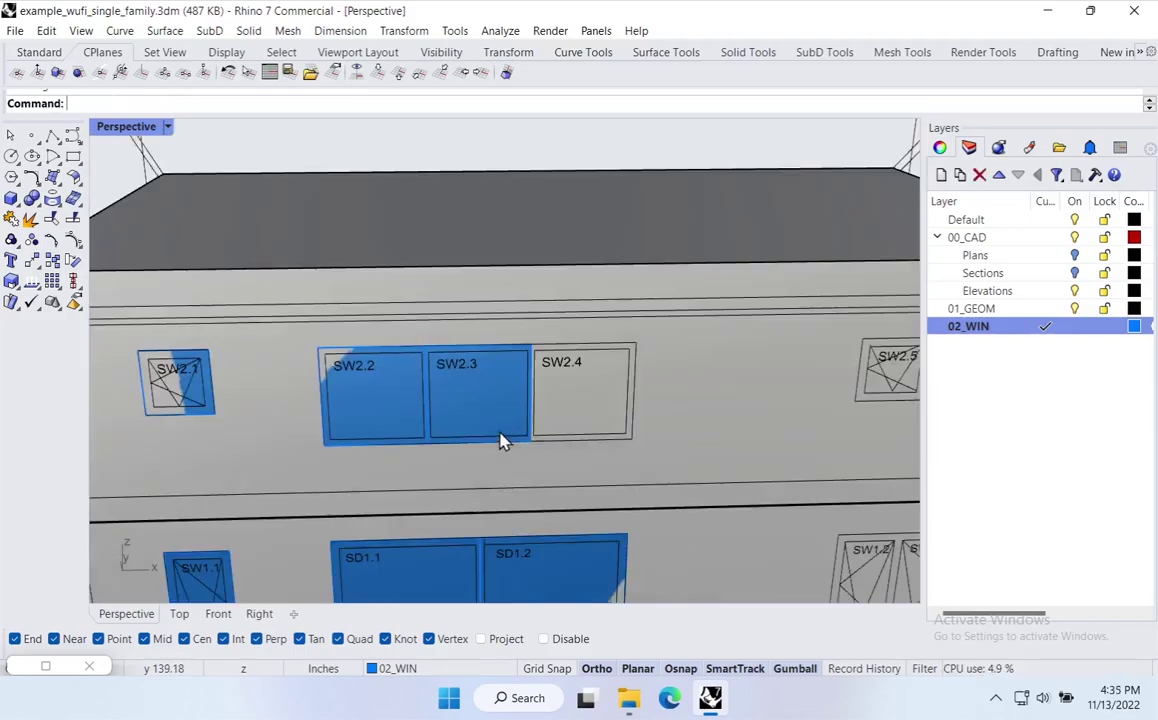
pyautogui.press('Return')
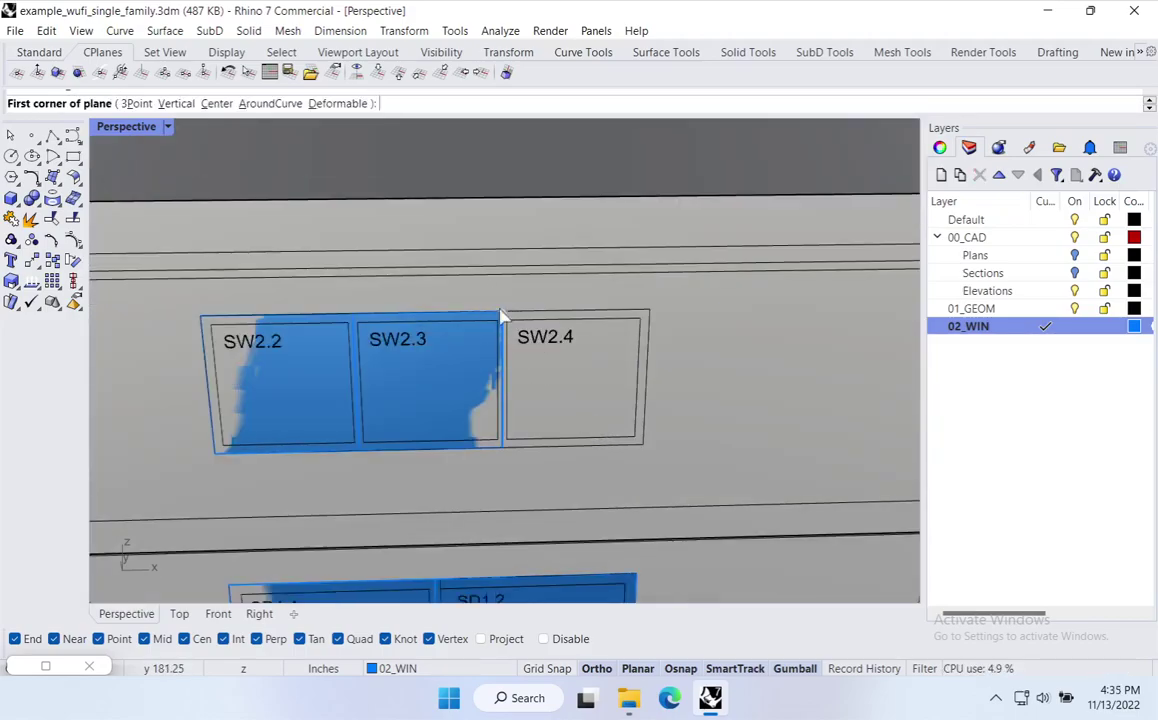
pyautogui.click(499, 318)
pyautogui.click(641, 468)
# Draw a rectangular plane surface over window SW1.2, from its outer frame corner to the bottom of the centreline of the mullion shared with SW1.3.
pyautogui.scroll(5, 626, 476)
pyautogui.scroll(-5, 645, 477)
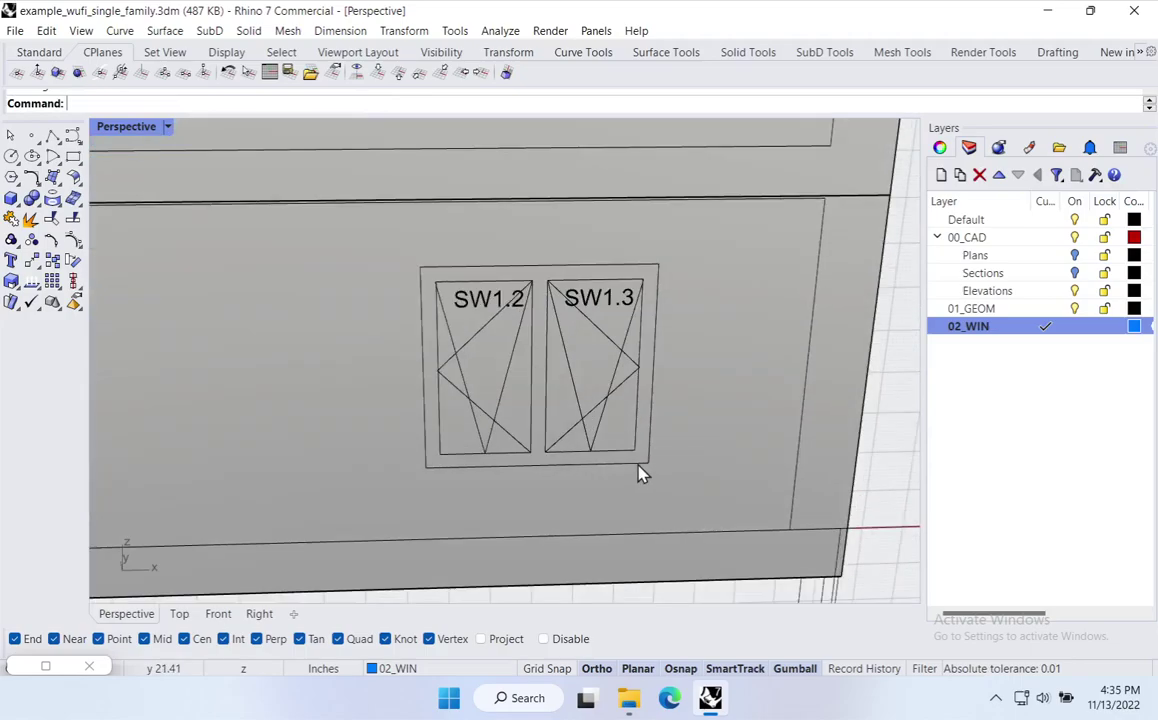
pyautogui.scroll(2, 557, 421)
pyautogui.press('Return')
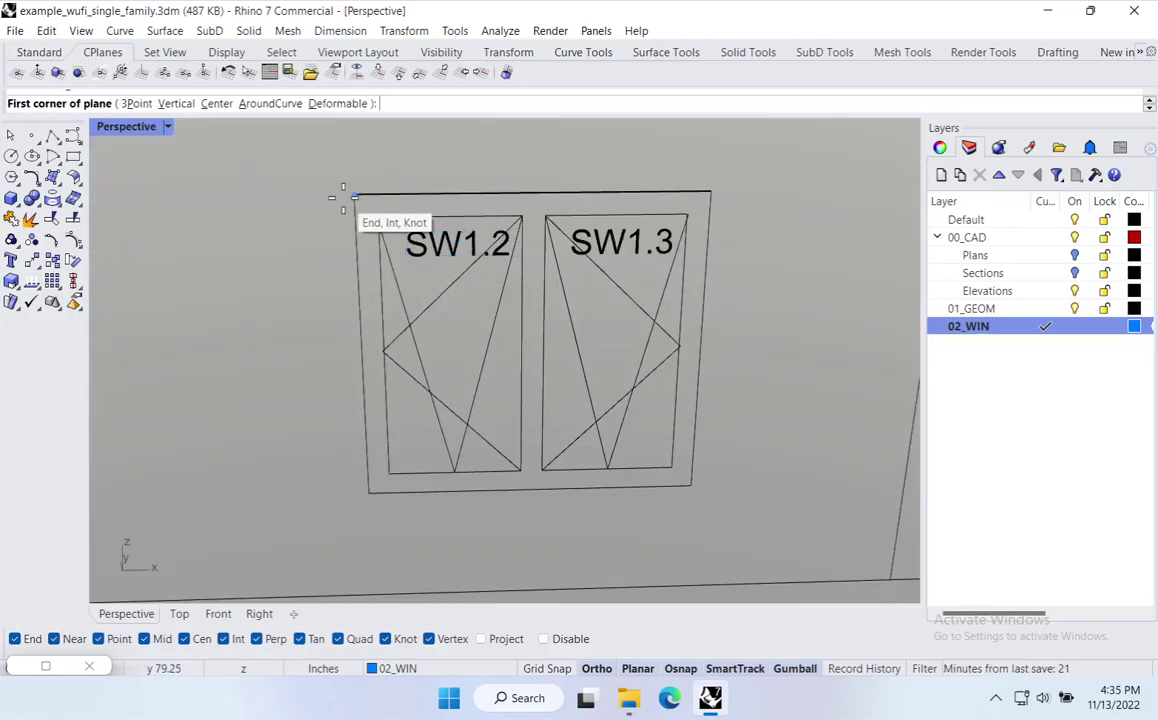
pyautogui.click(354, 194)
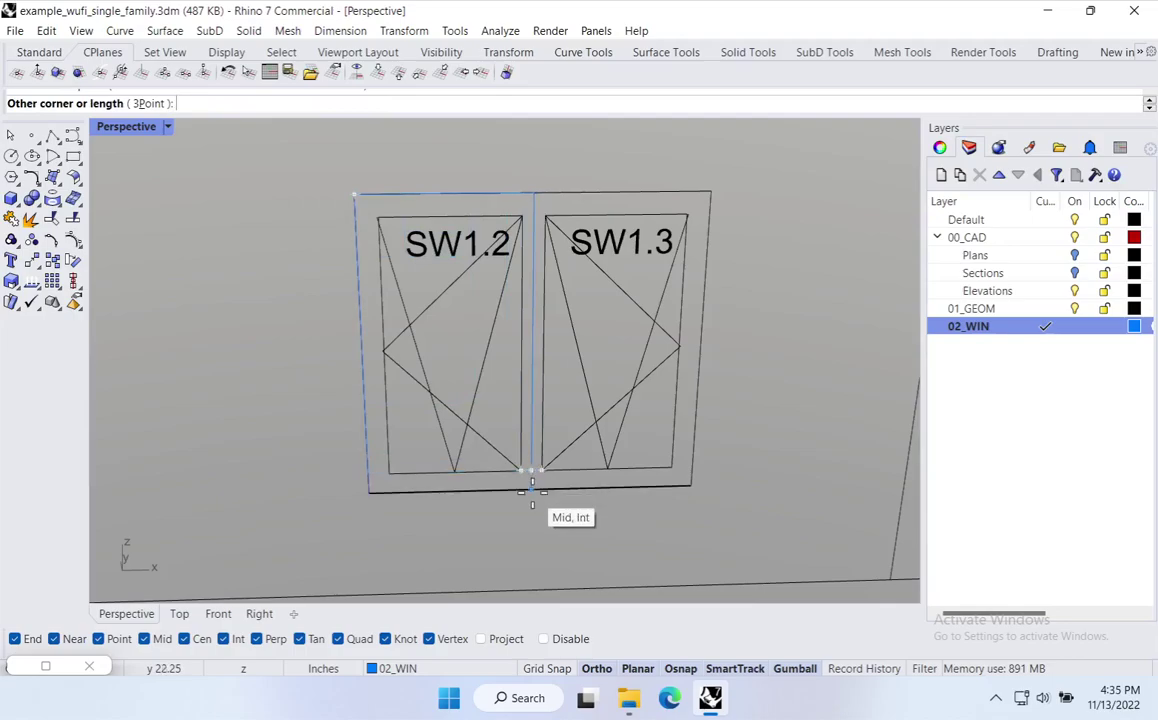
pyautogui.click(533, 470)
# Draw a rectangular plane surface over window SW1.3, from the SW1.2 surface's upper corner to the frame's opposite lower corner.
pyautogui.rightClick(508, 230)
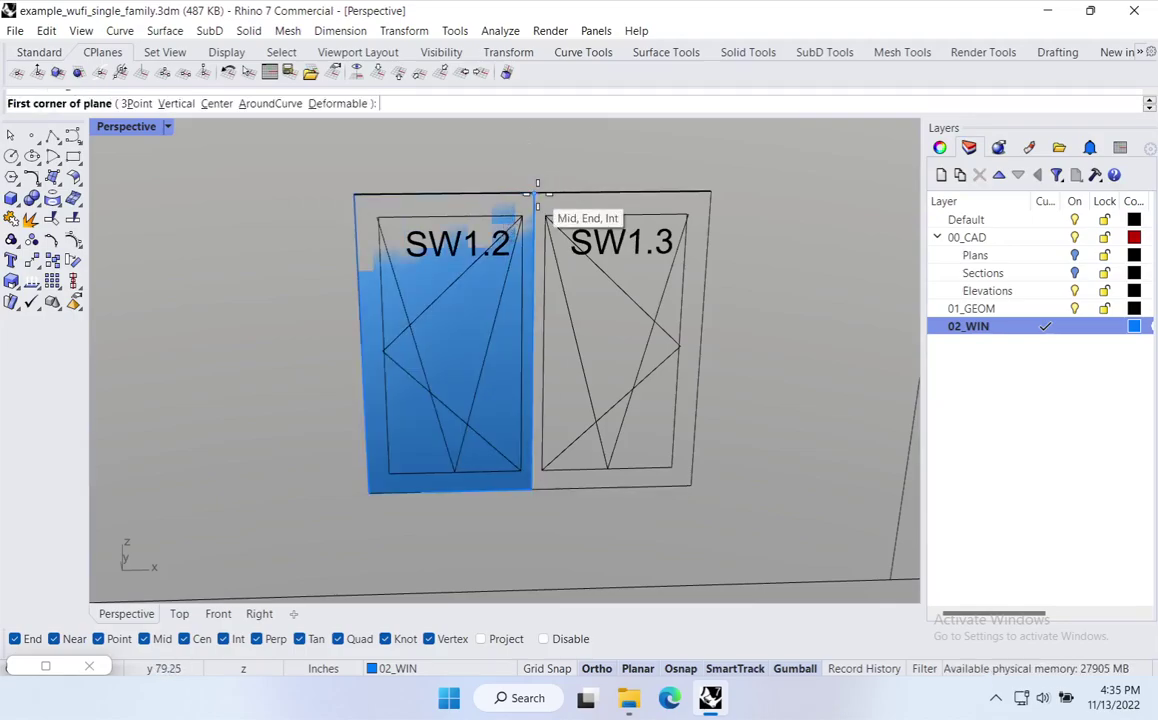
pyautogui.click(533, 192)
pyautogui.click(691, 486)
# Draw a rectangular plane surface over window SW2.5, from its upper outer frame corner to the lower end of the mullion shared with SW2.6.
pyautogui.scroll(-10, 368, 493)
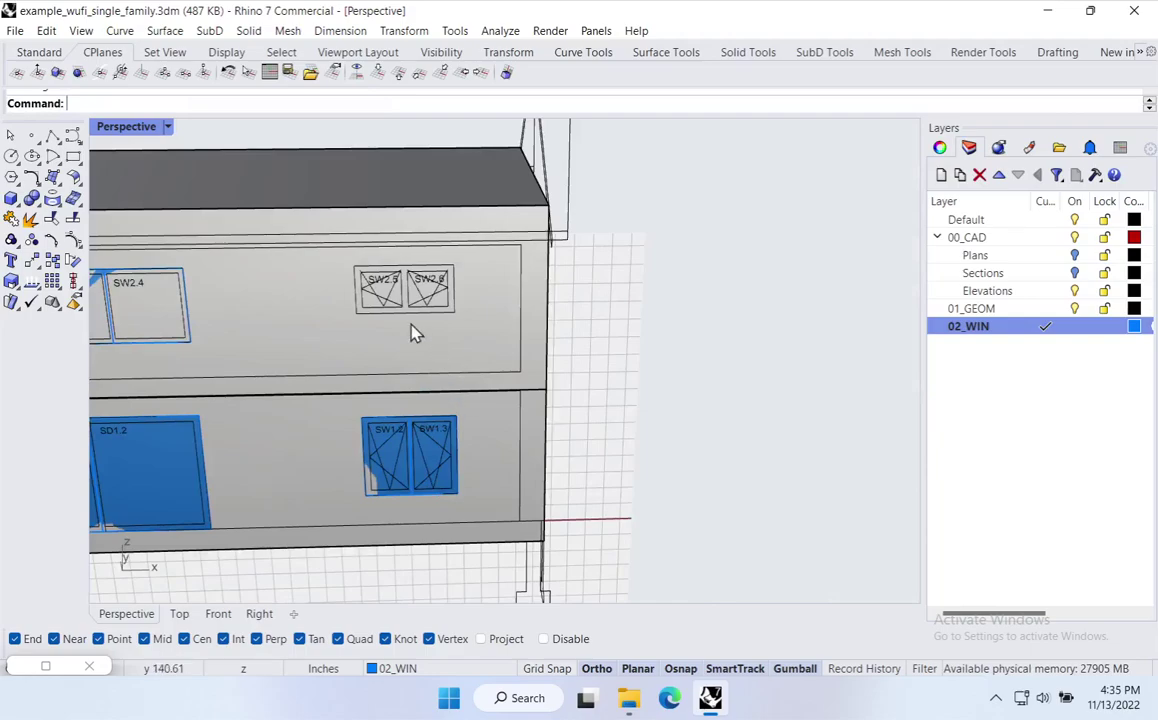
pyautogui.scroll(8, 342, 268)
pyautogui.rightClick(385, 296)
pyautogui.click(379, 260)
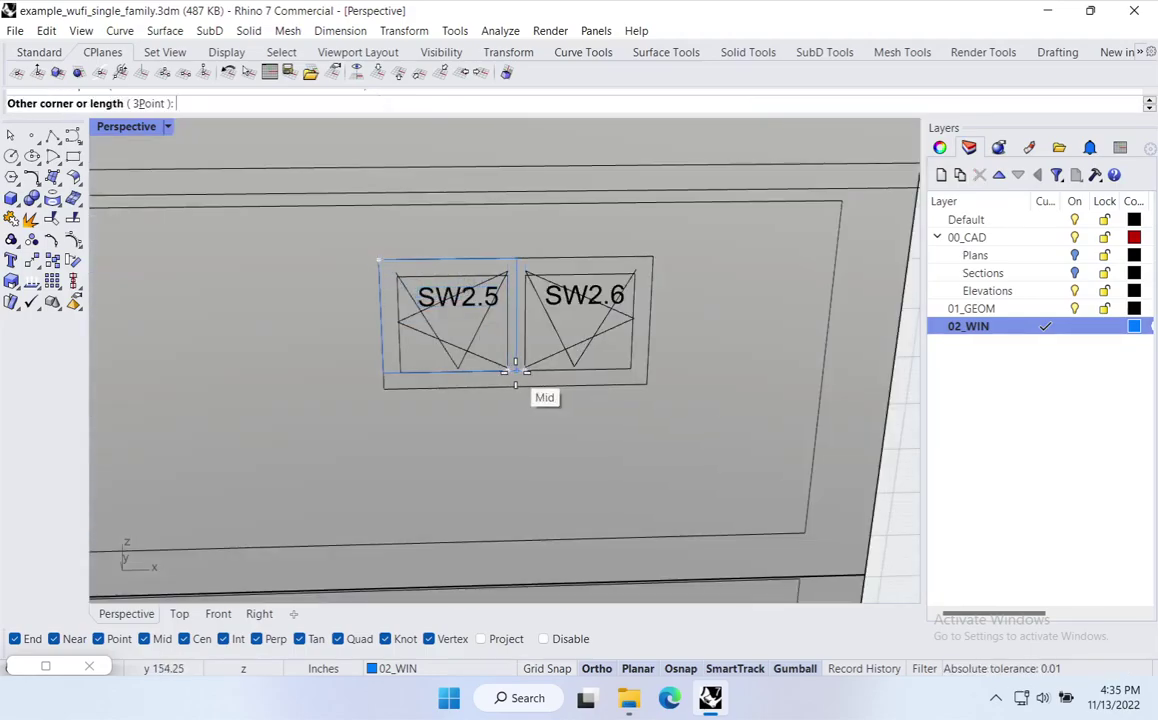
pyautogui.click(515, 371)
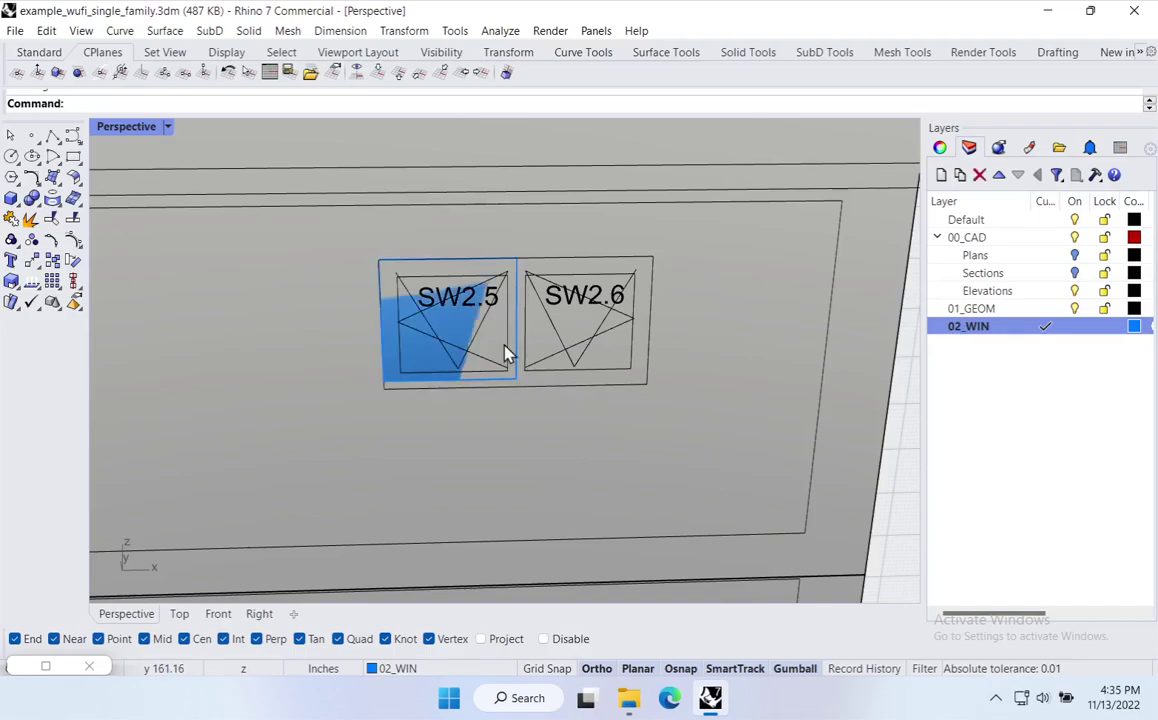
# Stretch the lower edge of the SW2.5 surface downward past the window frame.
pyautogui.scroll(5, 510, 375)
pyautogui.scroll(-6, 516, 398)
pyautogui.moveTo(505, 393); pyautogui.dragTo(682, 418, button='right')
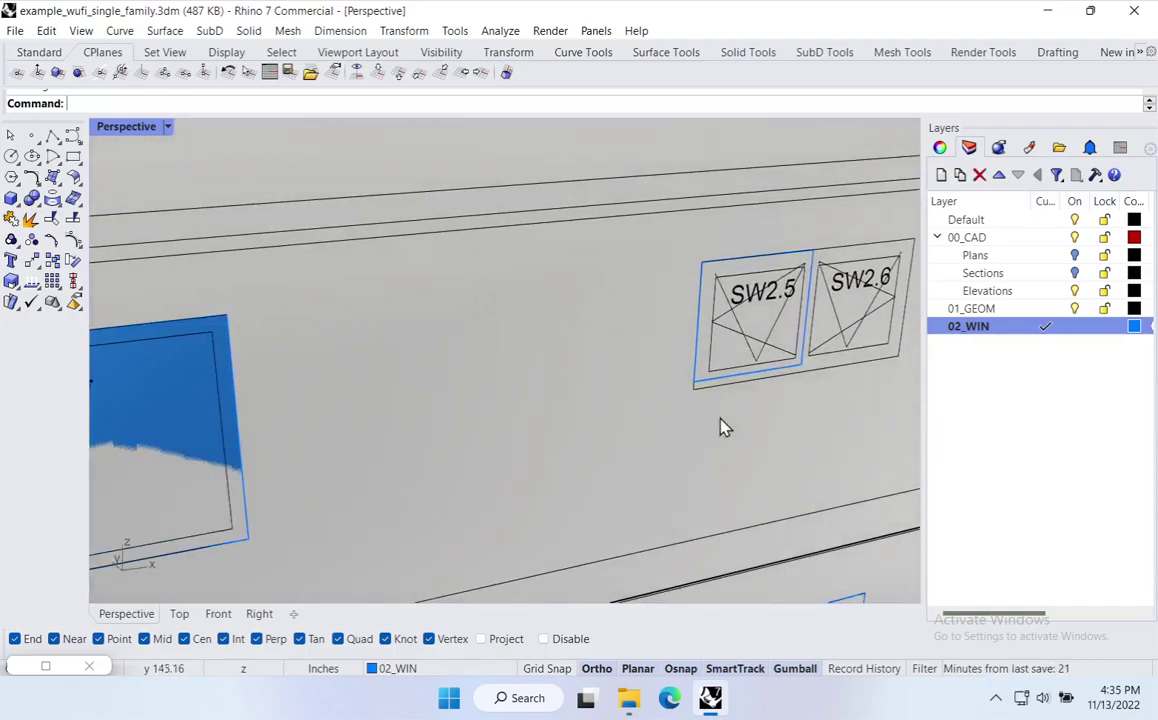
pyautogui.scroll(3, 840, 385)
pyautogui.keyDown('shift'); pyautogui.moveTo(832, 301); pyautogui.dragTo(685, 311, button='right'); pyautogui.keyUp('shift')
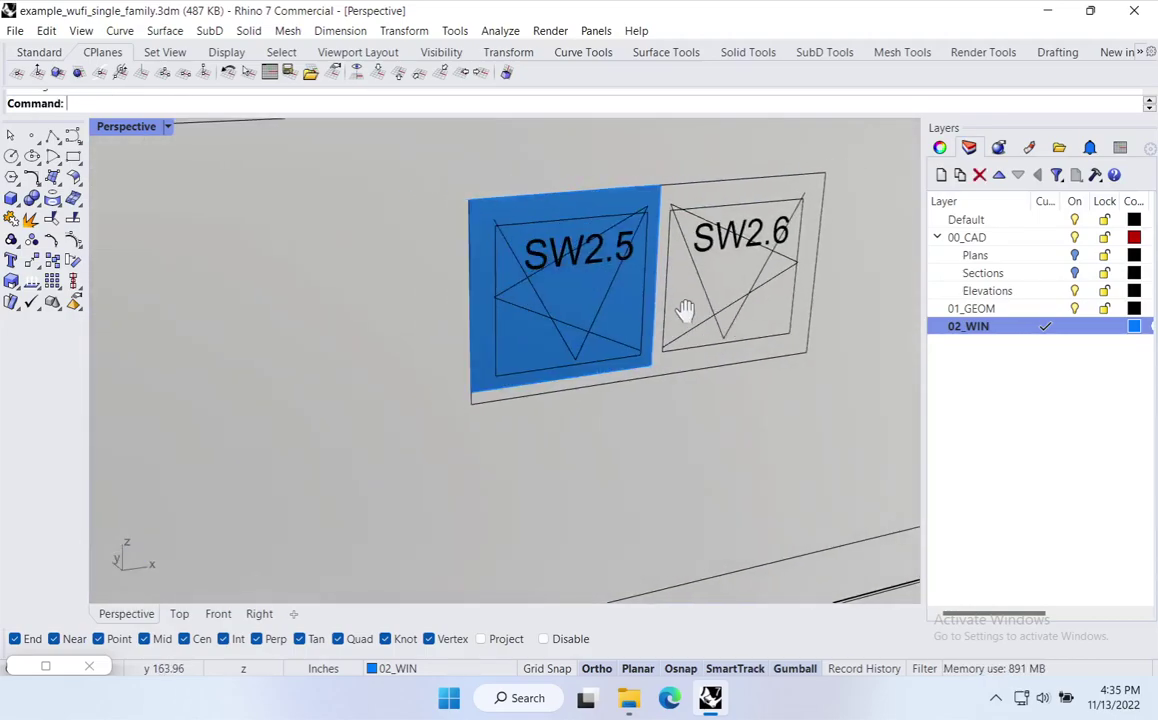
pyautogui.click(615, 382)
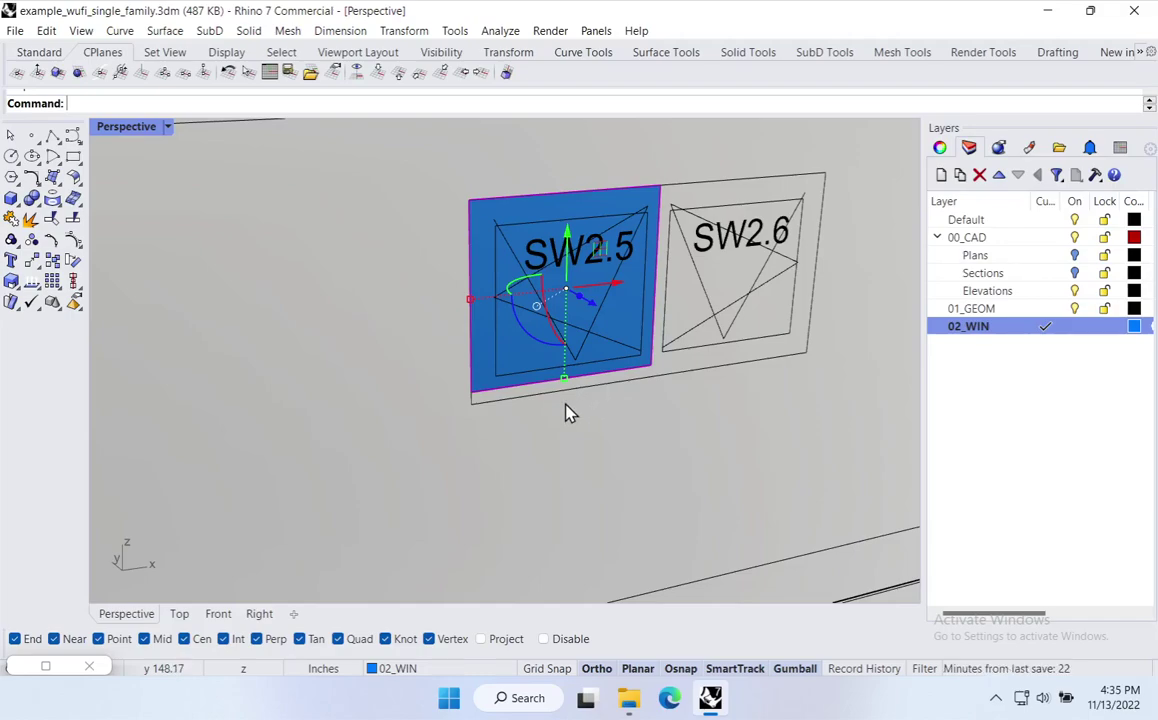
pyautogui.click(587, 388)
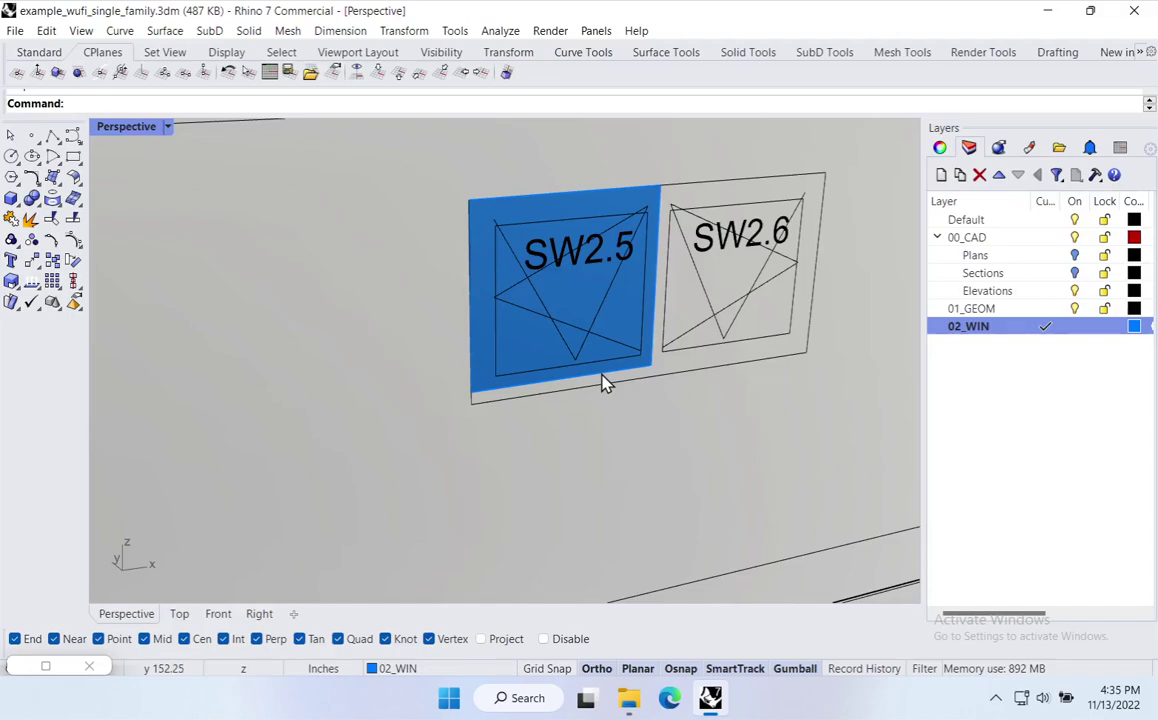
pyautogui.click(602, 383)
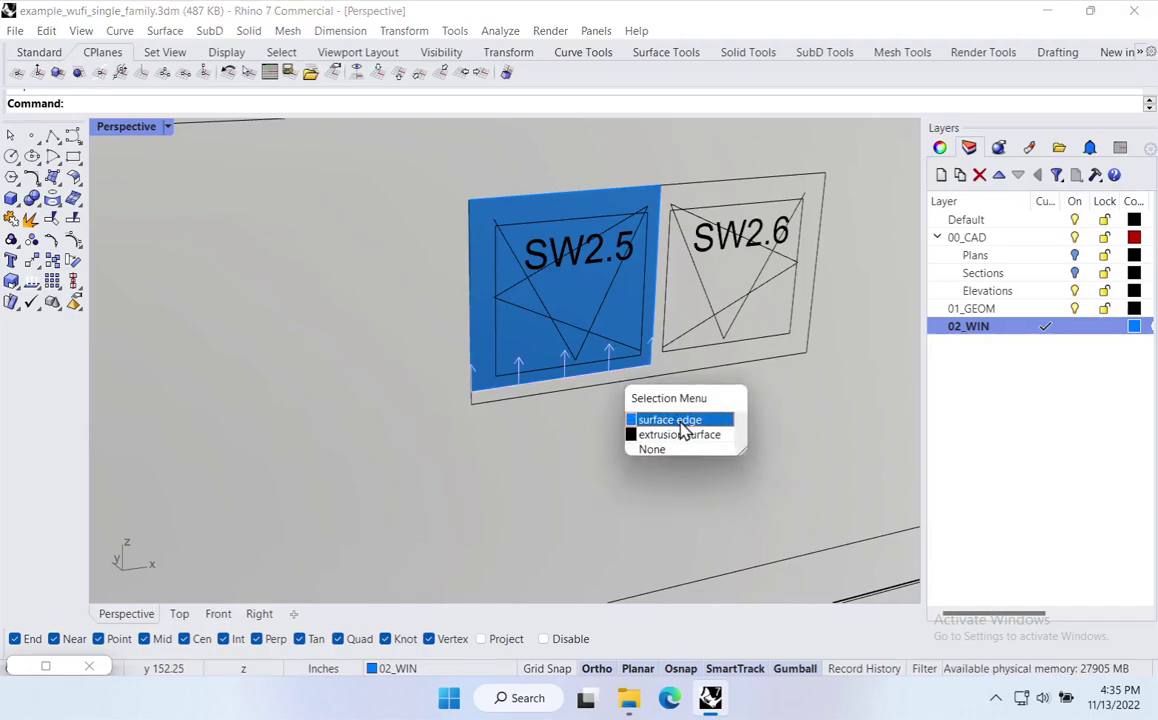
pyautogui.click(646, 422)
pyautogui.moveTo(566, 330); pyautogui.dragTo(577, 422)
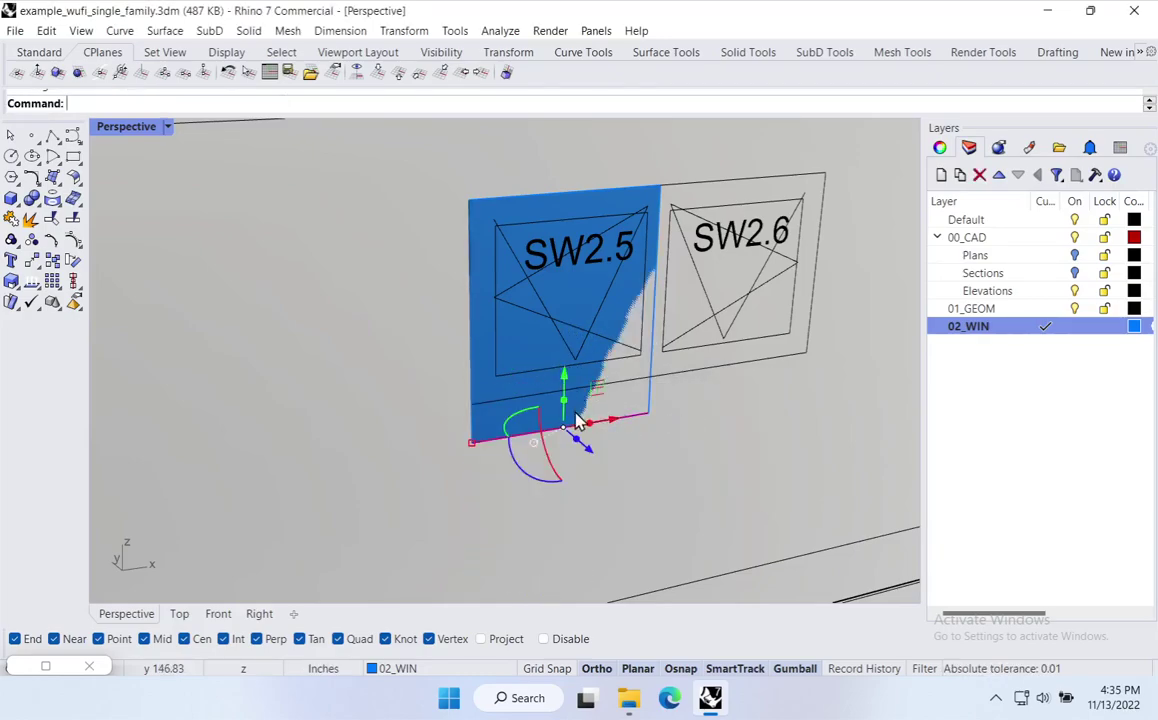
pyautogui.press('Escape')
# Select the SW2.5 surface's lower edge with the Sub-objects selection filter enabled, and switch that filter back off.
pyautogui.click(923, 673)
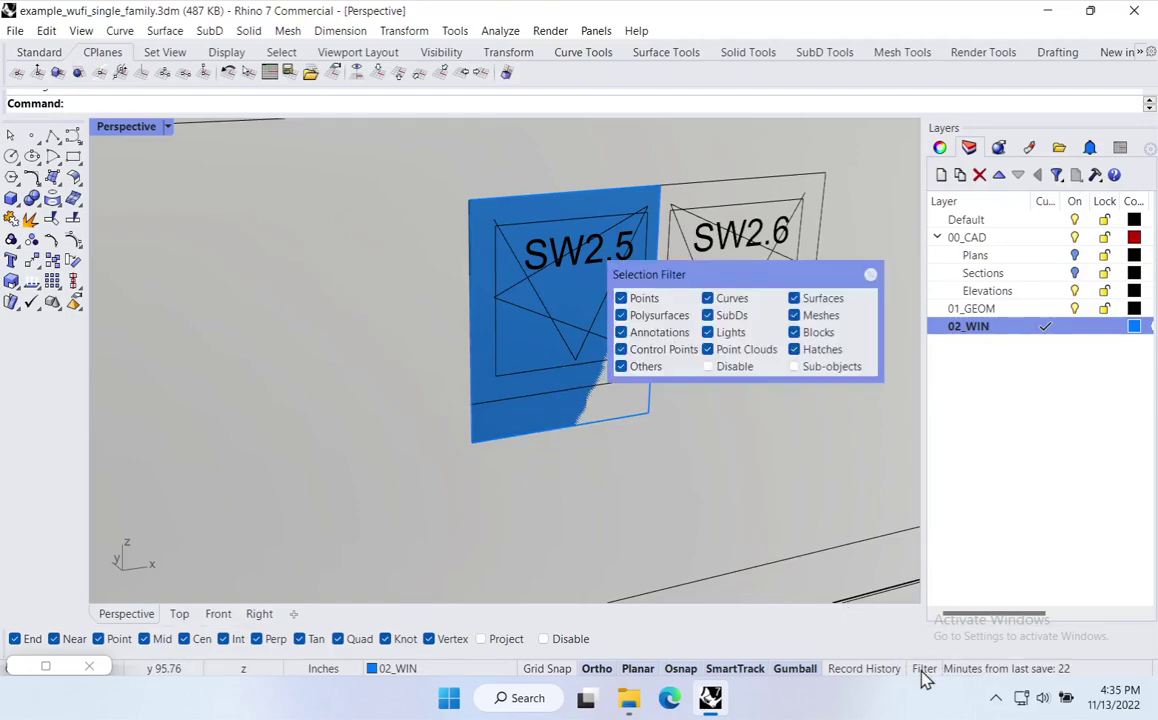
pyautogui.click(813, 372)
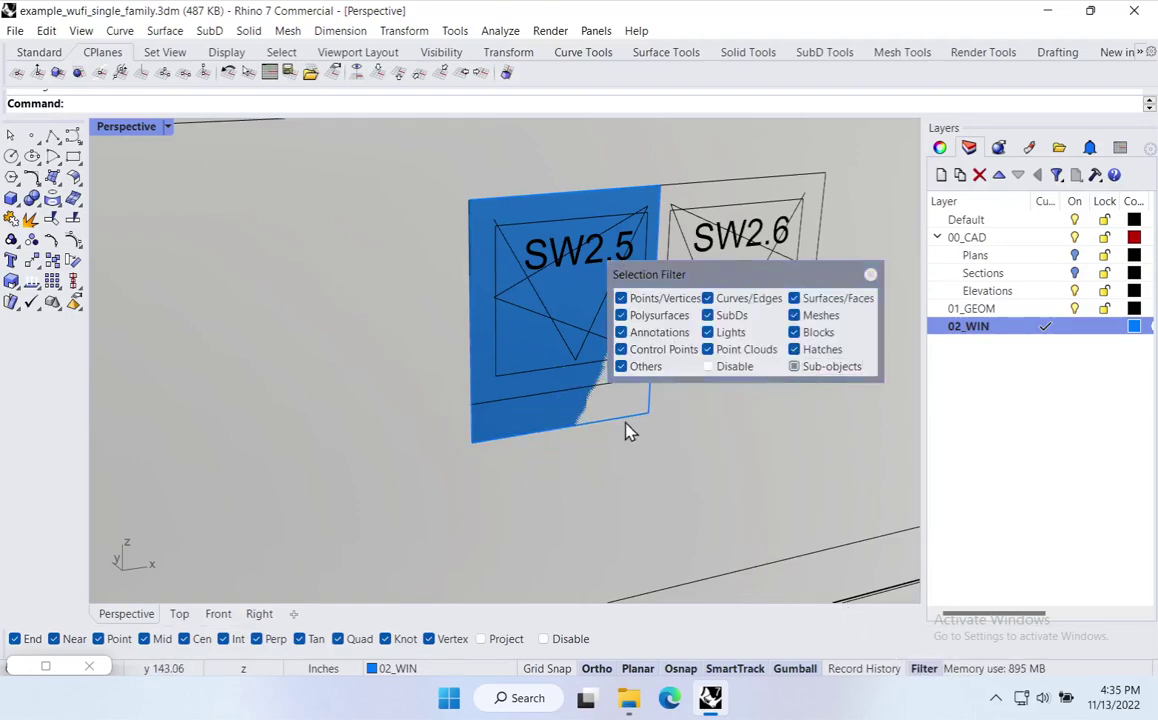
pyautogui.click(600, 430)
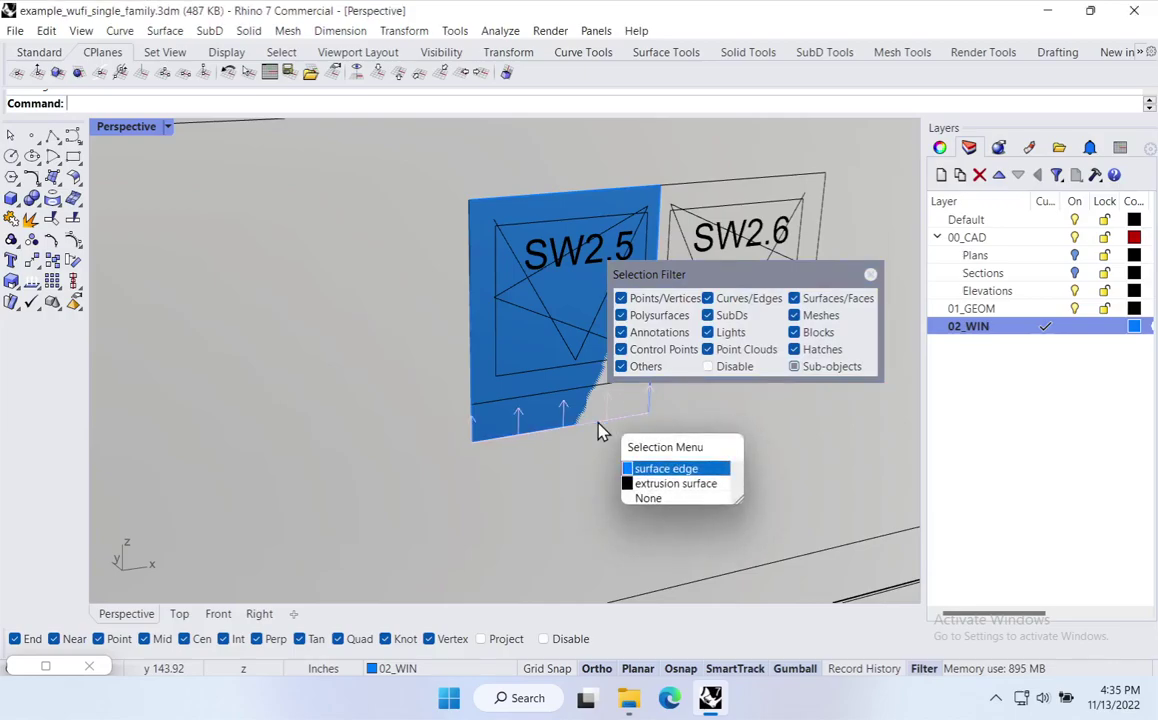
pyautogui.click(598, 422)
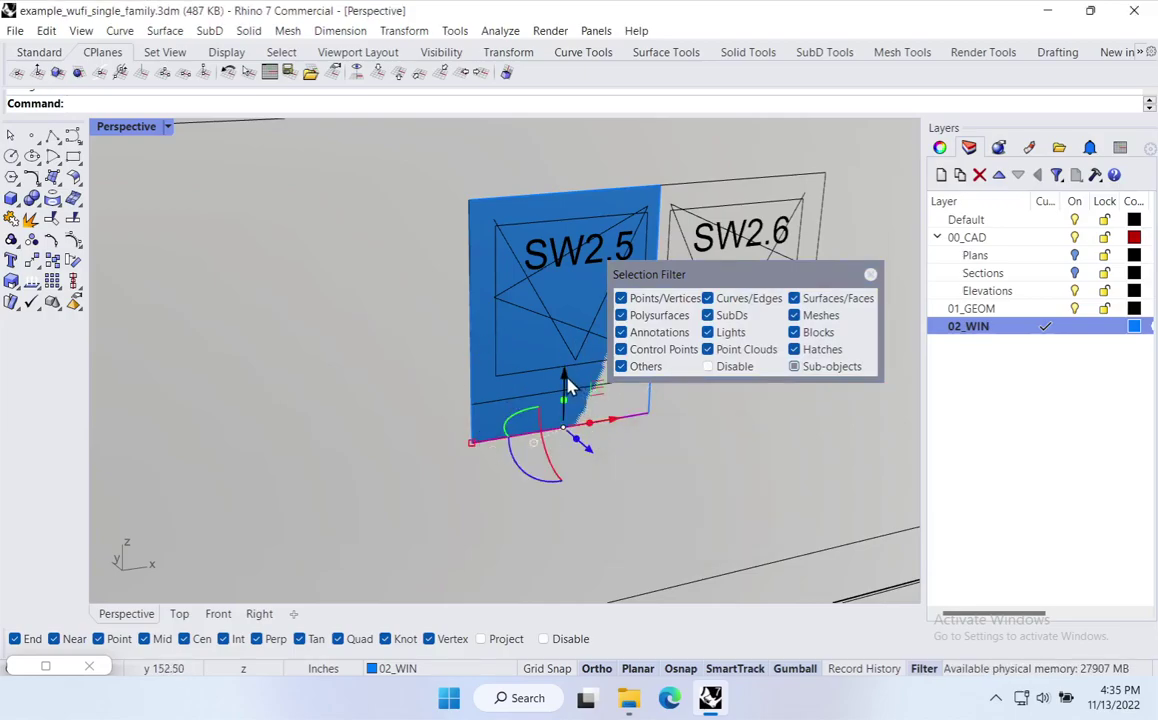
pyautogui.click(813, 370)
pyautogui.click(870, 274)
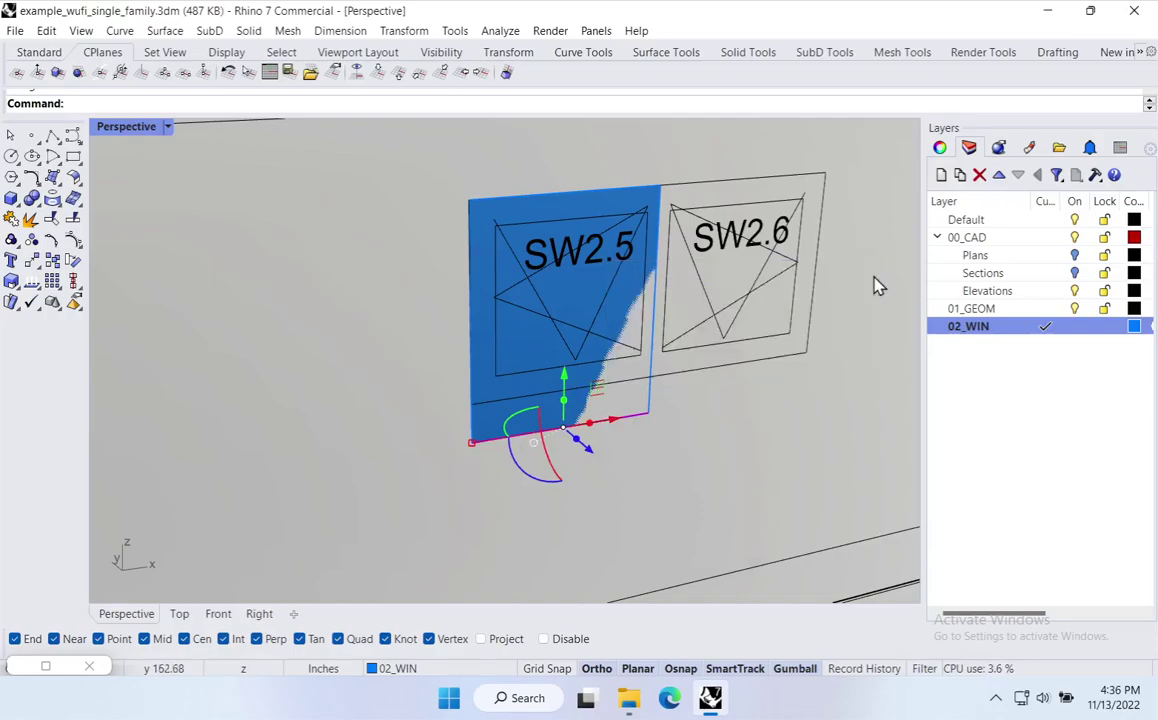
# Move the selected lower edge of the SW2.5 surface from its end point up to the bottom line of the window frame.
pyautogui.scroll(2, 660, 440)
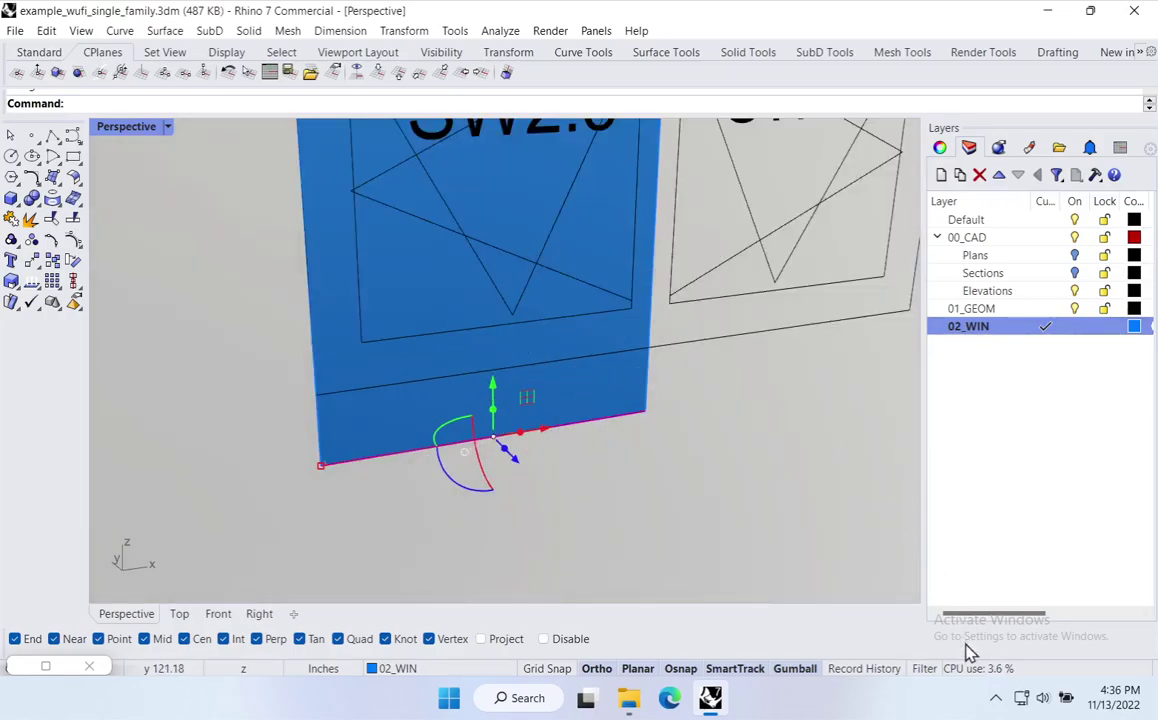
pyautogui.scroll(-3, 664, 430)
pyautogui.scroll(3, 664, 430)
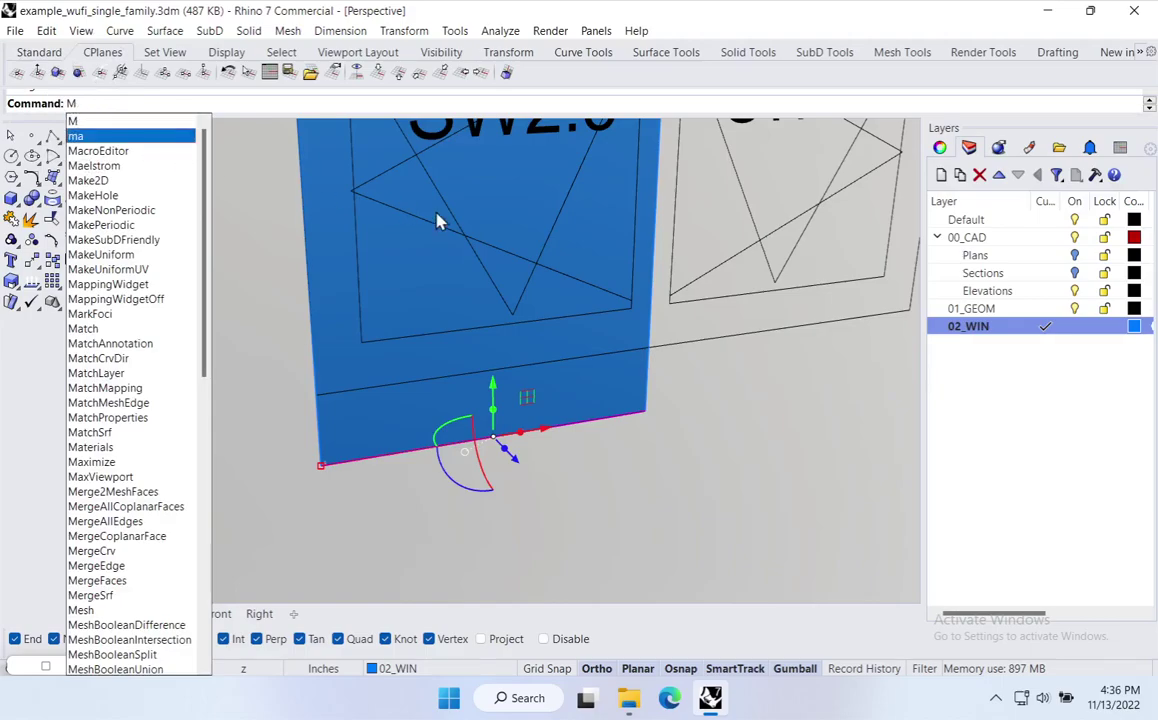
pyautogui.press('Return')
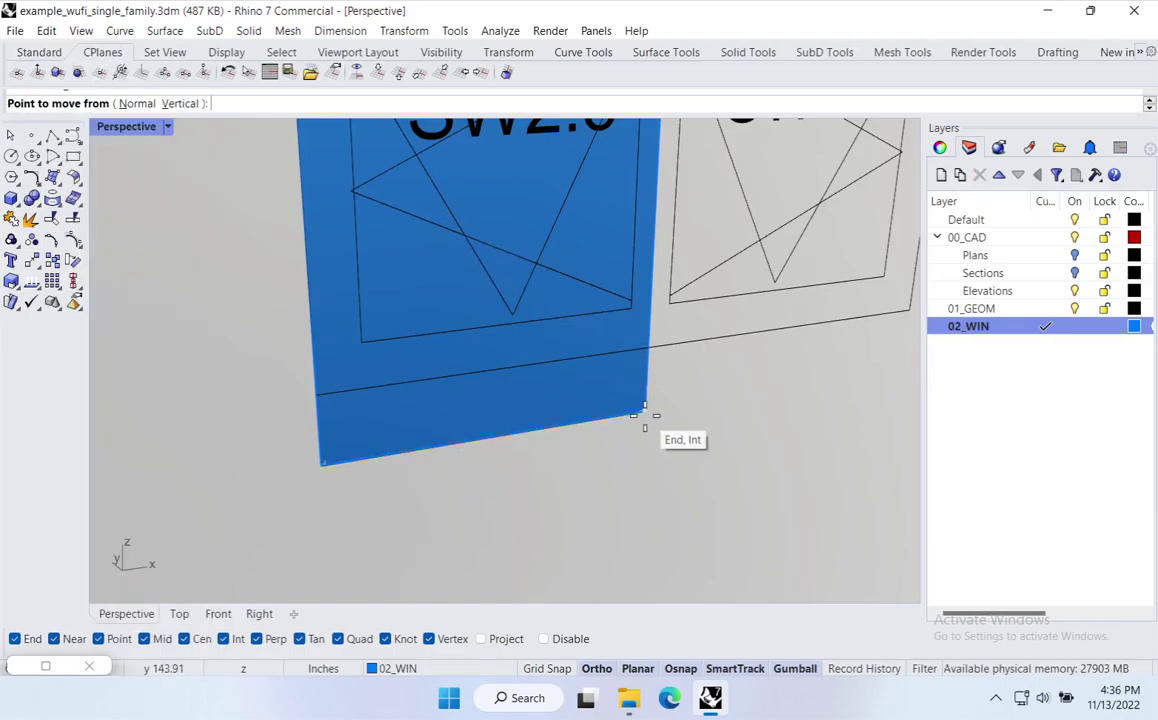
pyautogui.click(644, 415)
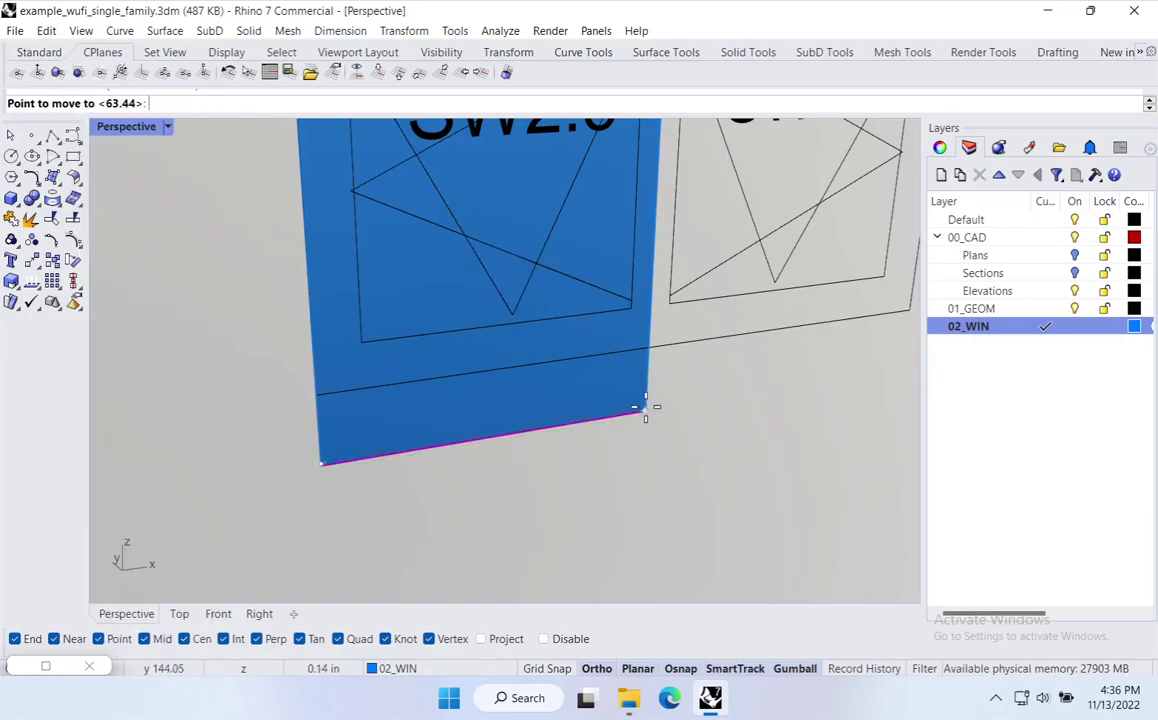
pyautogui.click(648, 347)
# Draw a rectangular plane surface over window SW2.6, from the SW2.5 surface's upper corner to the frame's opposite lower corner.
pyautogui.scroll(-5, 628, 403)
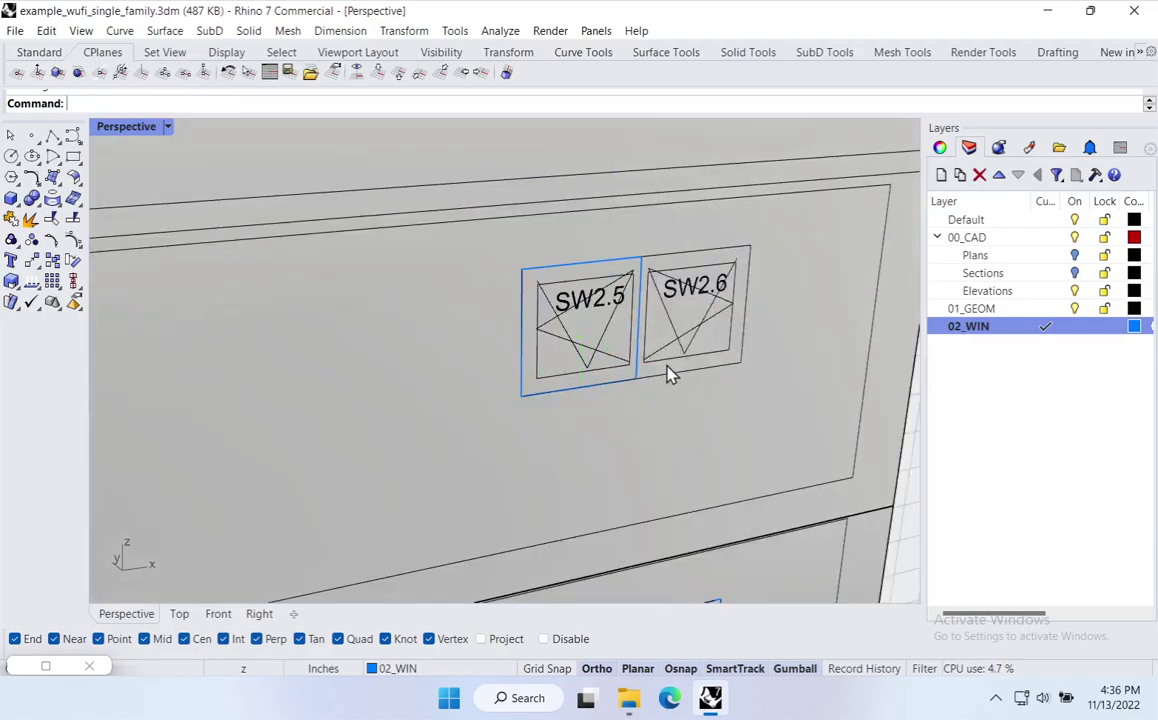
pyautogui.moveTo(670, 378); pyautogui.dragTo(640, 374, button='right')
pyautogui.scroll(3, 505, 348)
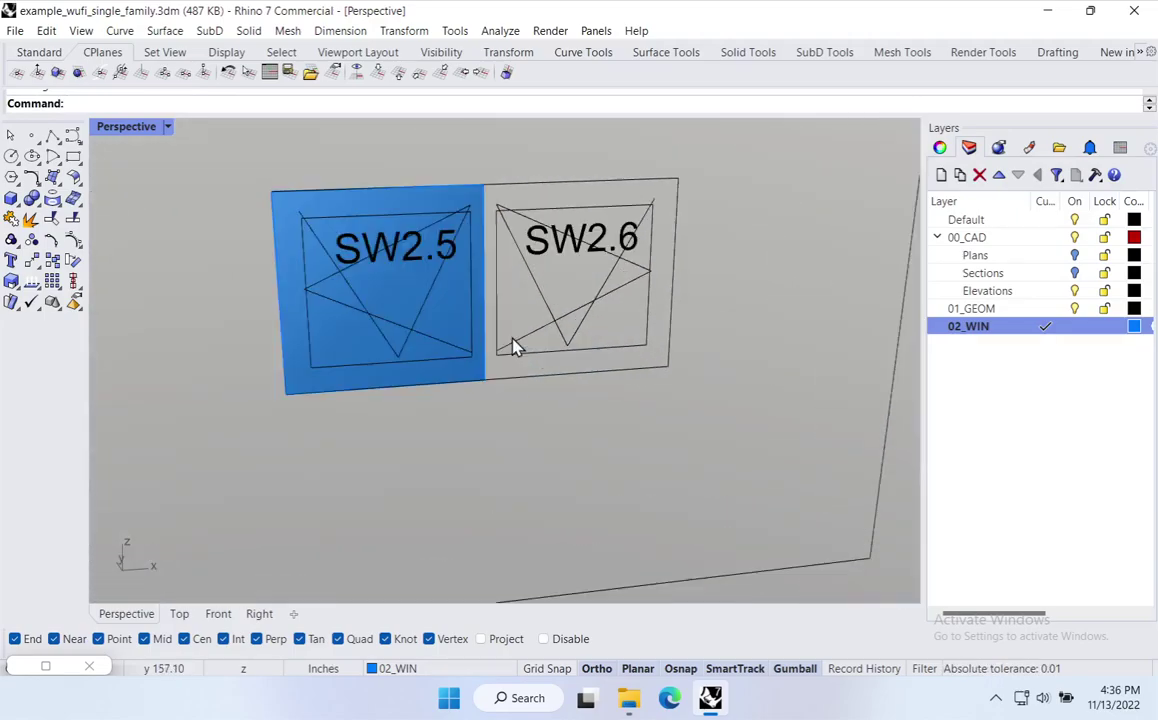
pyautogui.write('plane')
pyautogui.press('Return')
pyautogui.click(483, 184)
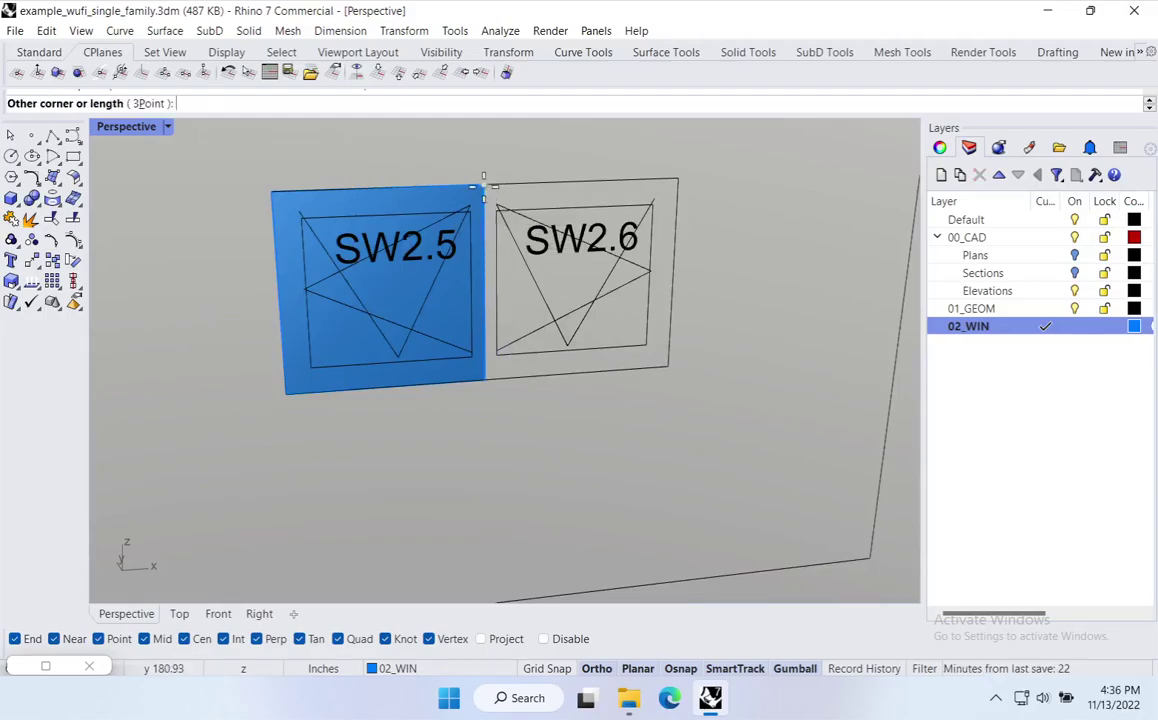
pyautogui.click(668, 366)
pyautogui.scroll(-10, 597, 342)
pyautogui.moveTo(670, 464); pyautogui.dragTo(172, 280, button='right')
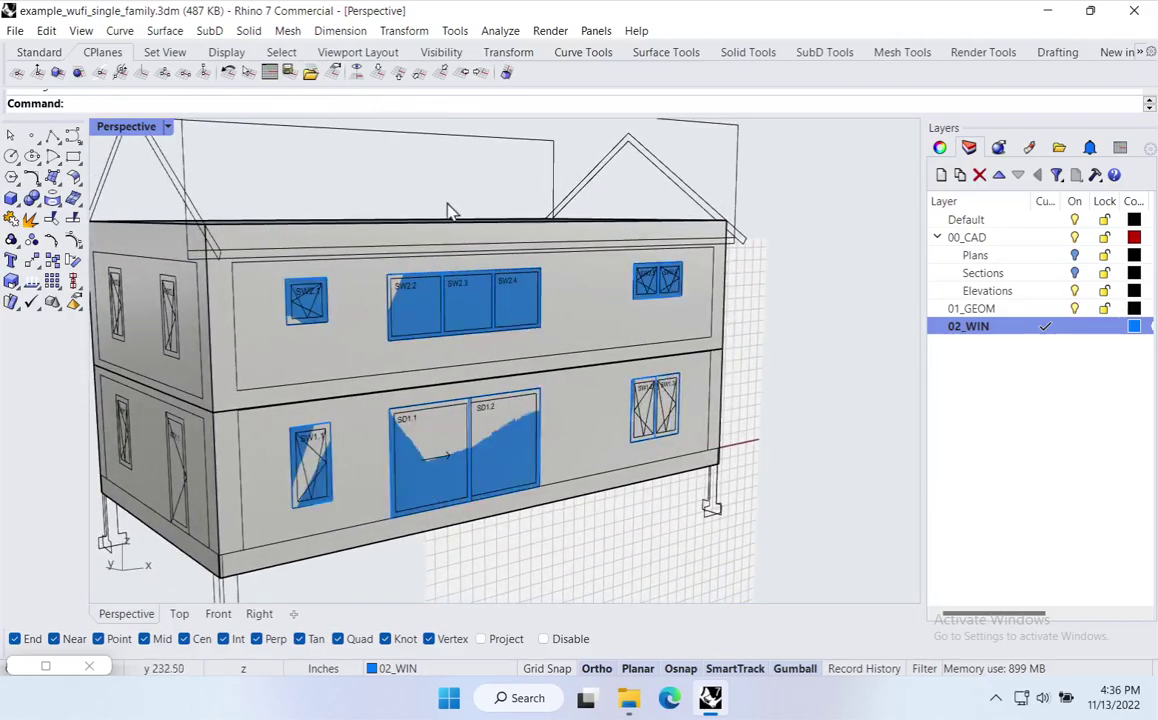
pyautogui.moveTo(814, 344); pyautogui.dragTo(418, 278, button='right')
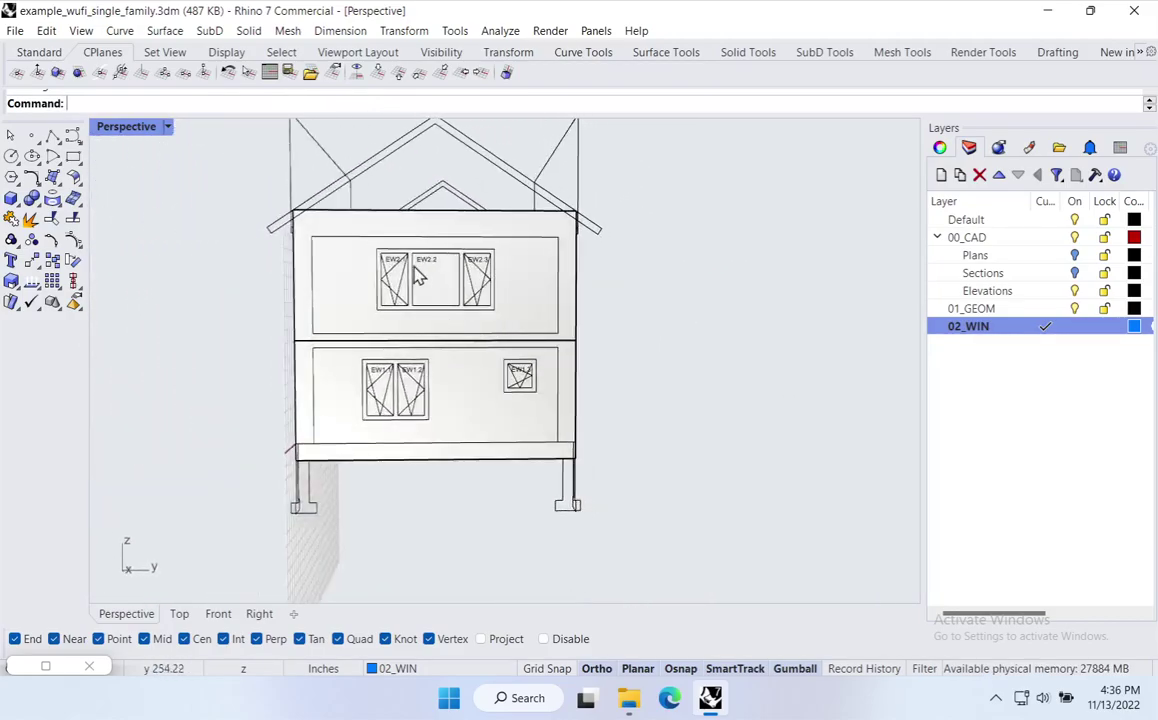
pyautogui.scroll(6, 418, 278)
pyautogui.press('Return')
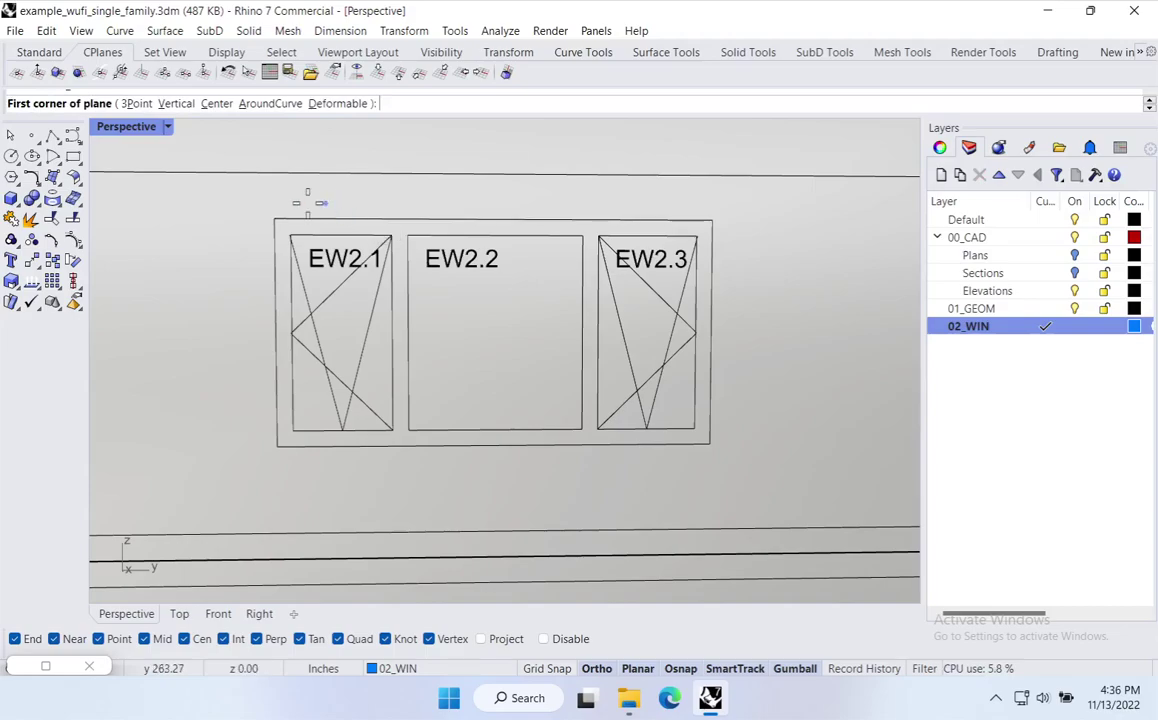
pyautogui.click(276, 219)
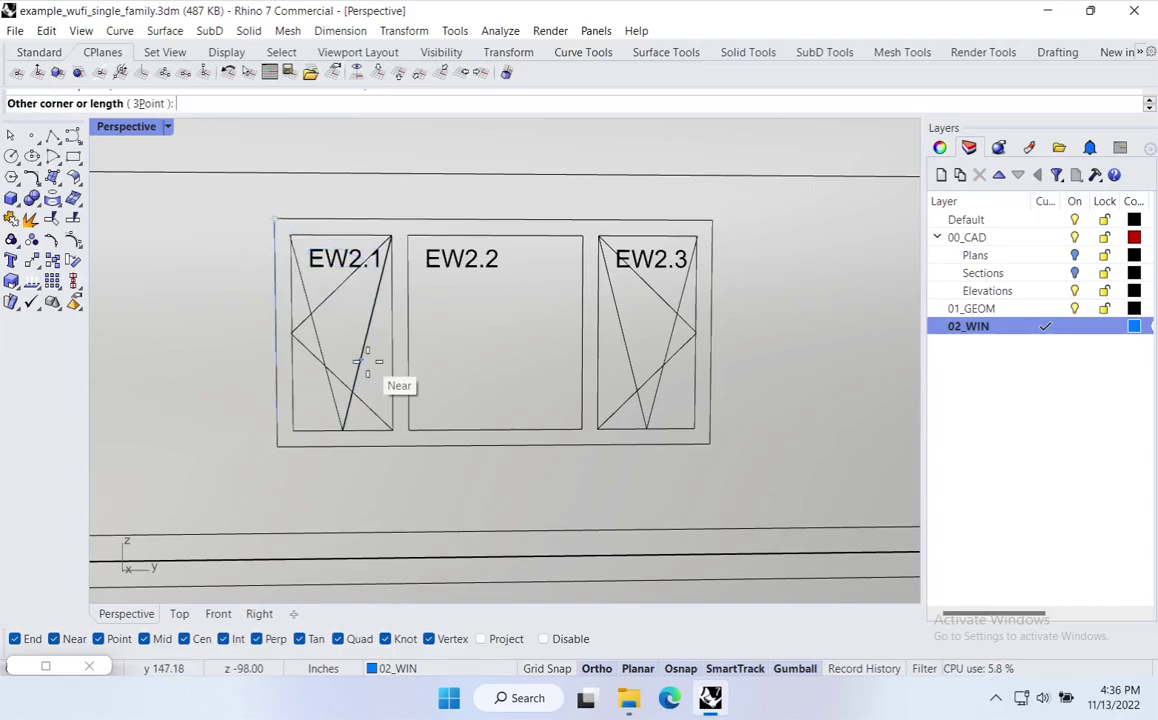
pyautogui.press('Escape')
pyautogui.scroll(-8, 379, 362)
pyautogui.scroll(8, 343, 318)
pyautogui.press('Return')
pyautogui.click(352, 314)
pyautogui.moveTo(388, 384); pyautogui.dragTo(464, 420, button='right')
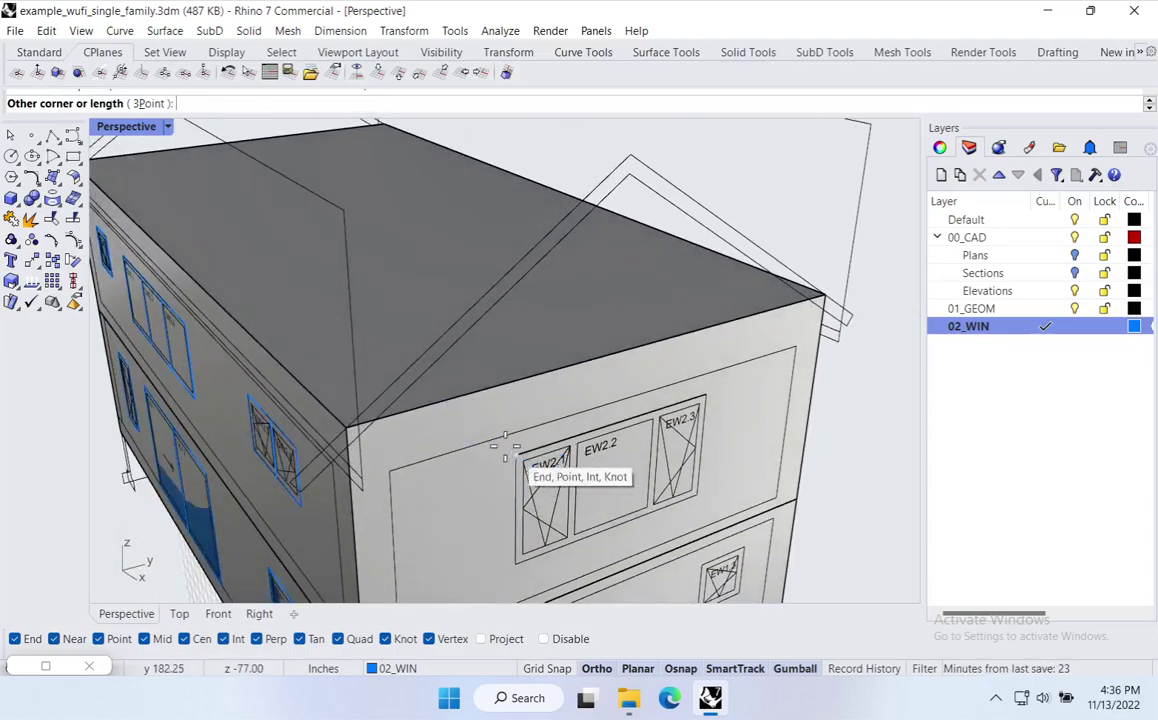
pyautogui.scroll(-8, 434, 295)
pyautogui.moveTo(465, 316); pyautogui.dragTo(521, 351, button='right')
pyautogui.press('Escape')
# Set the construction plane to the lower-storey surface of the wall with the EW windows, with the X axis running horizontally along it.
pyautogui.moveTo(473, 553); pyautogui.dragTo(470, 463, button='right')
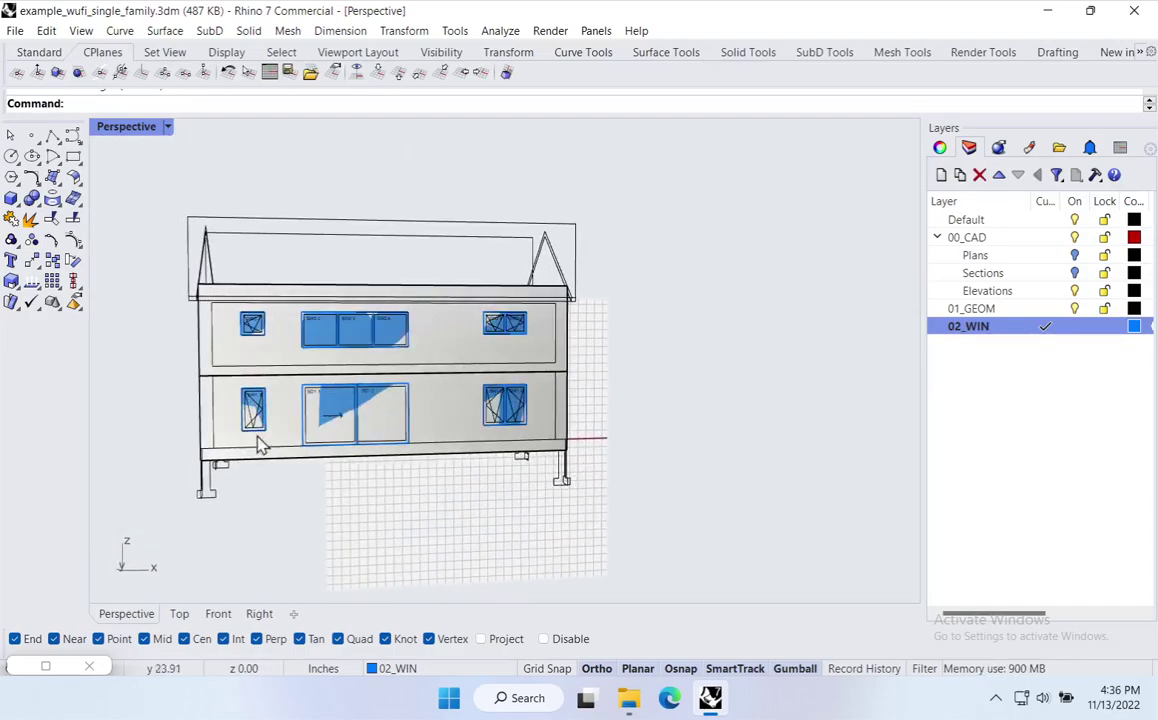
pyautogui.moveTo(495, 315); pyautogui.dragTo(610, 307, button='right')
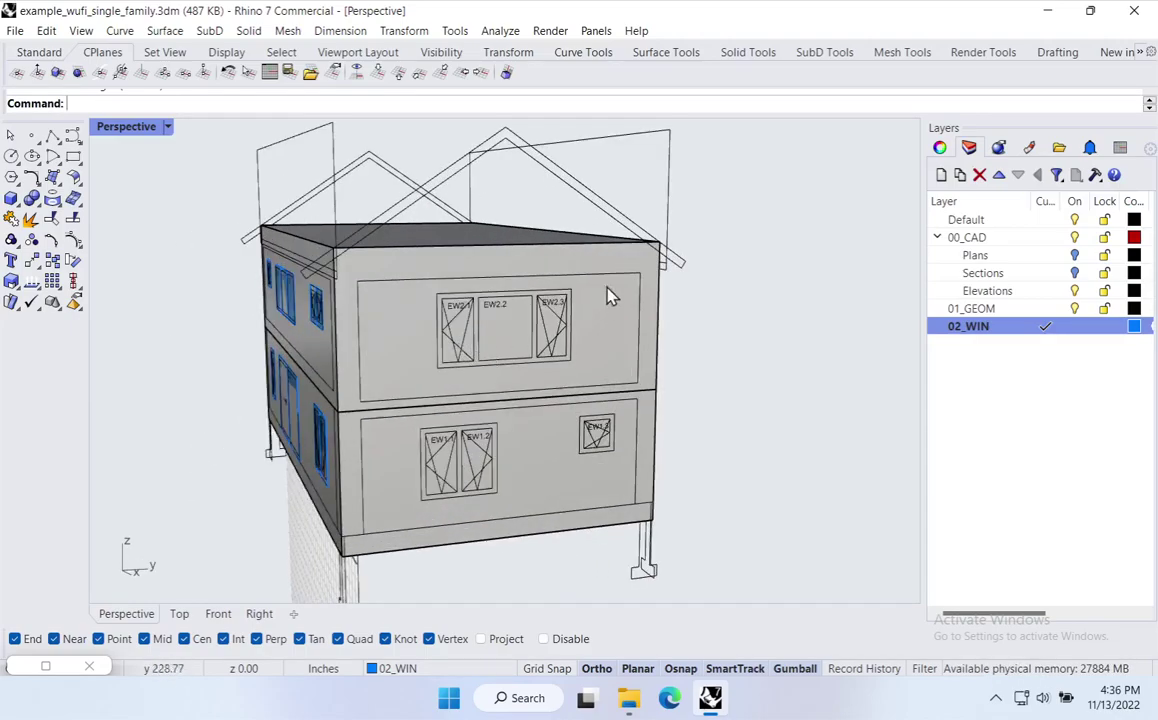
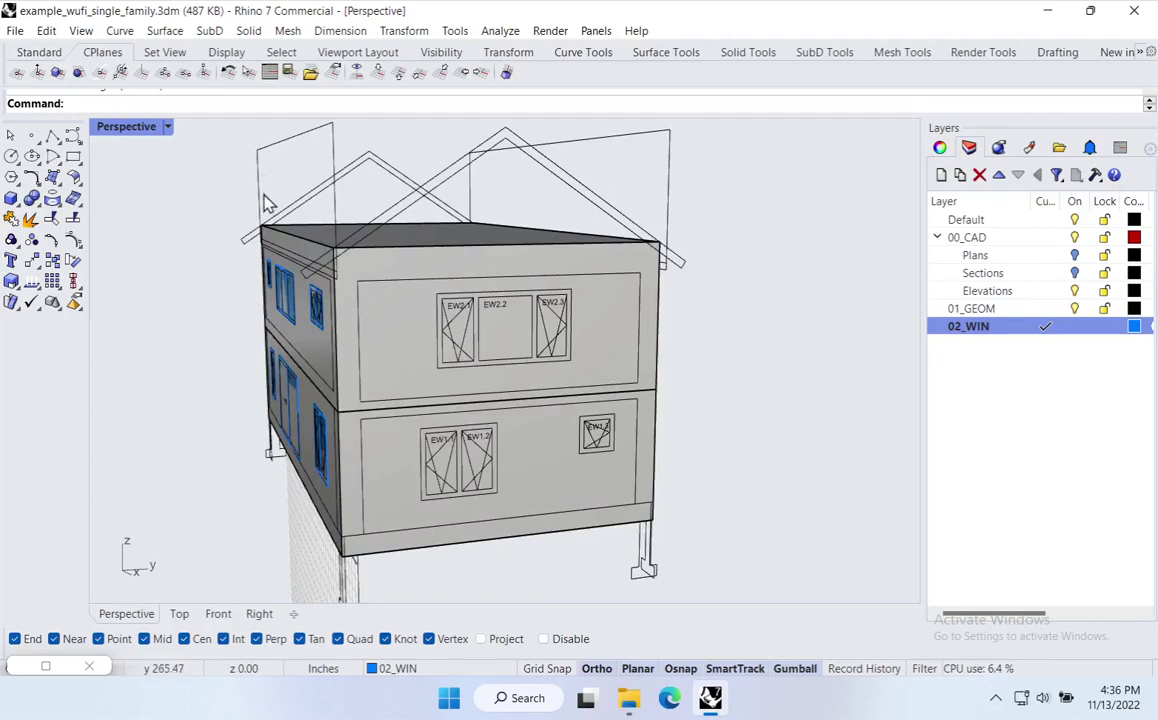
pyautogui.click(78, 72)
pyautogui.click(397, 467)
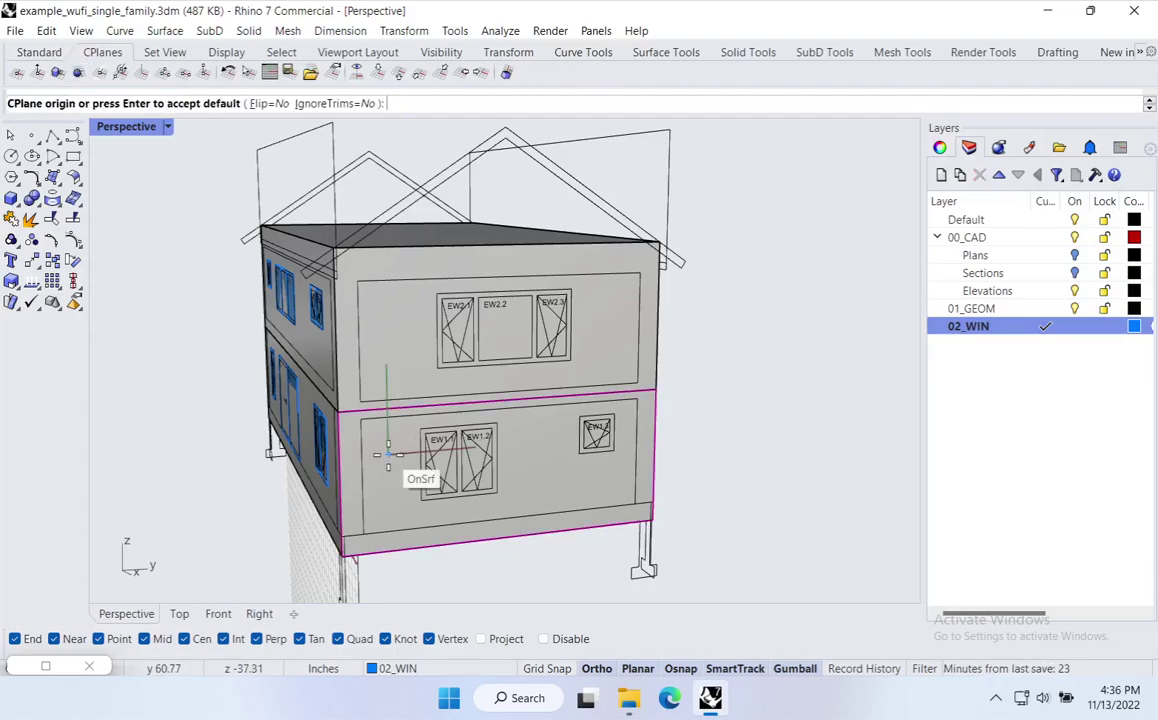
pyautogui.click(525, 452)
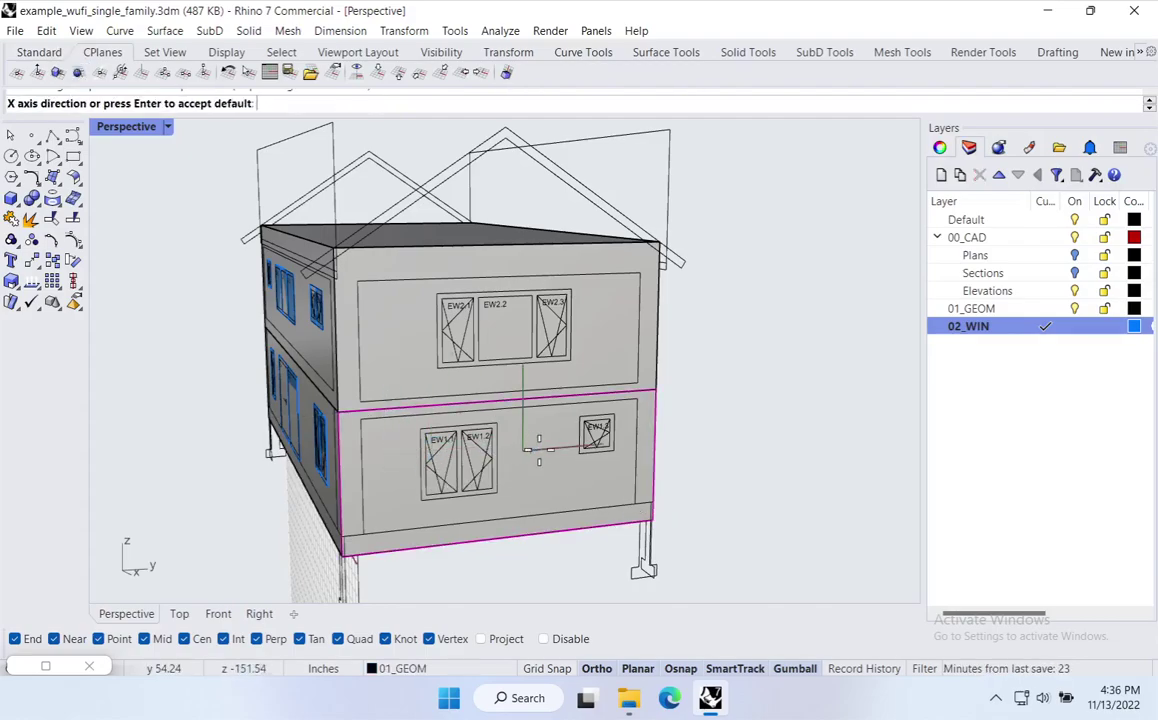
pyautogui.click(742, 428)
# Draw a rectangular plane surface over window EW2.1, from its upper outer frame corner to the bottom of the centreline of the mullion shared with EW2.2.
pyautogui.moveTo(585, 467); pyautogui.dragTo(468, 410, button='right')
pyautogui.click(55, 184)
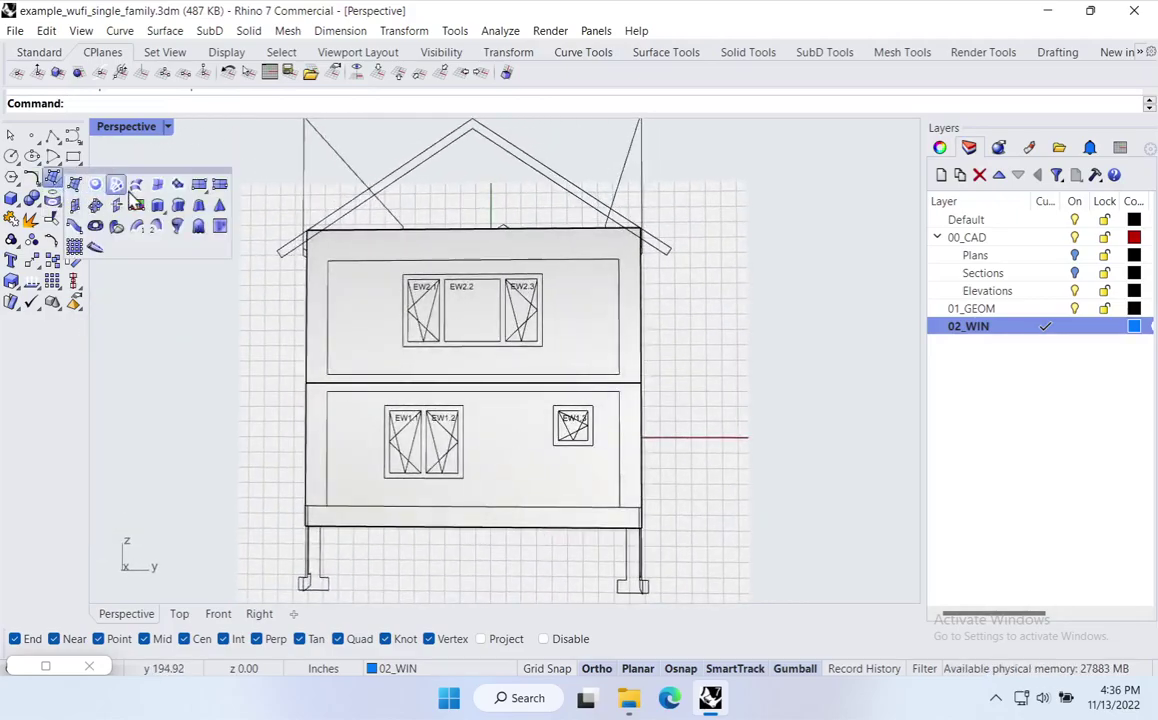
pyautogui.click(200, 194)
pyautogui.scroll(3, 420, 300)
pyautogui.click(403, 235)
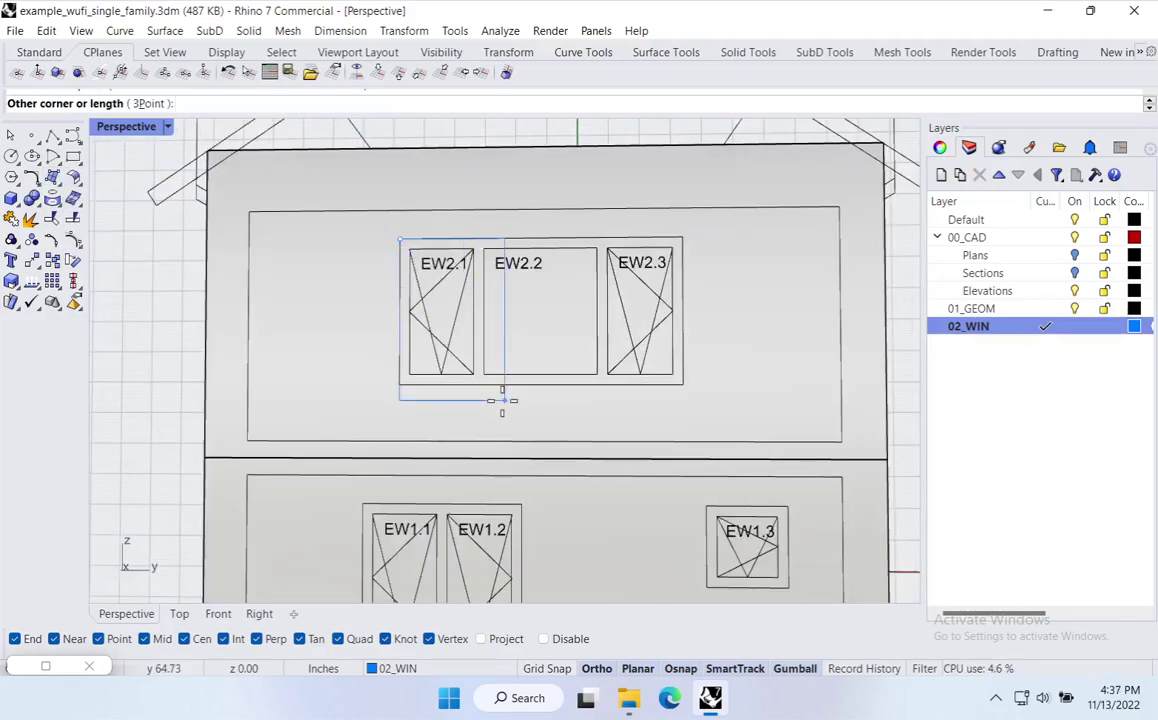
pyautogui.scroll(3, 468, 375)
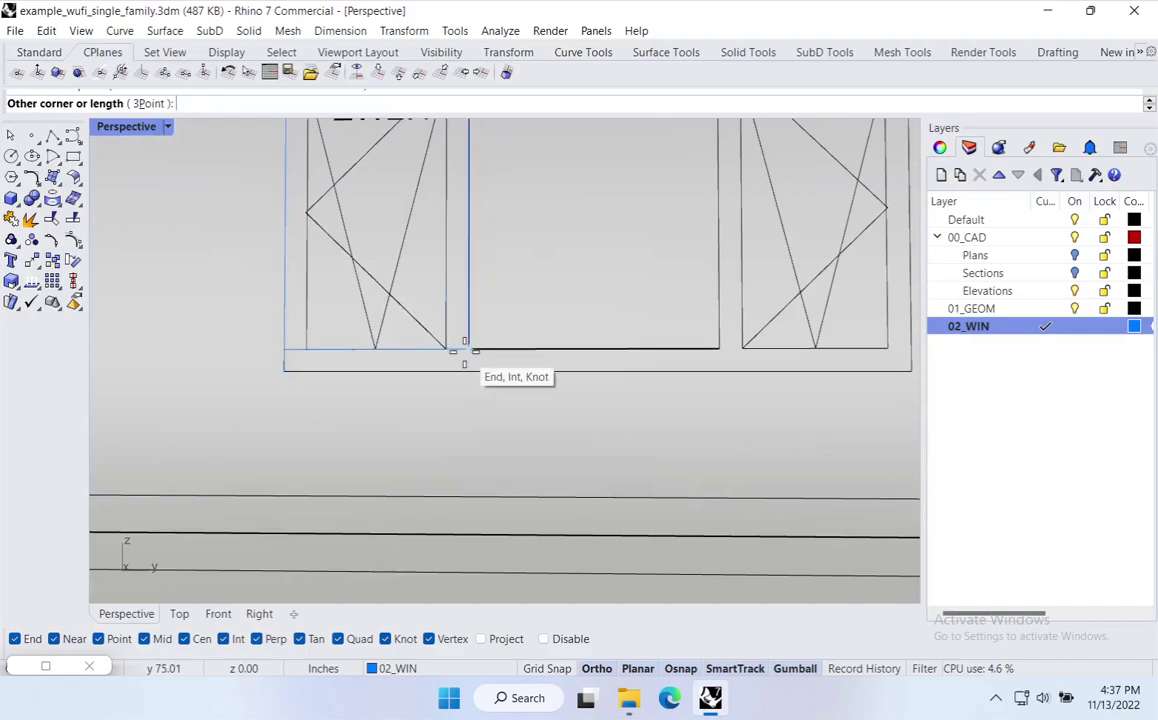
pyautogui.click(452, 354)
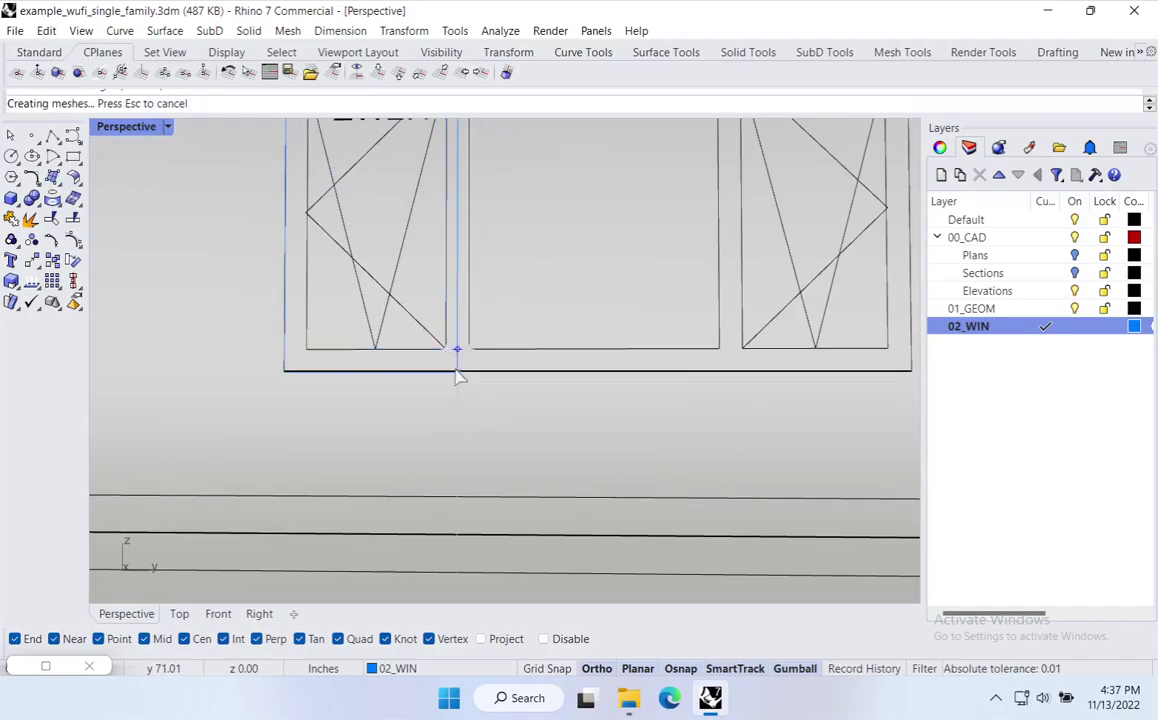
# Draw rectangular plane surfaces over windows EW2.2 and EW2.3, meeting at their shared mullion's centreline and ending at the frame's outer lower corner.
pyautogui.scroll(-5, 470, 370)
pyautogui.moveTo(520, 388); pyautogui.dragTo(522, 419, button='right')
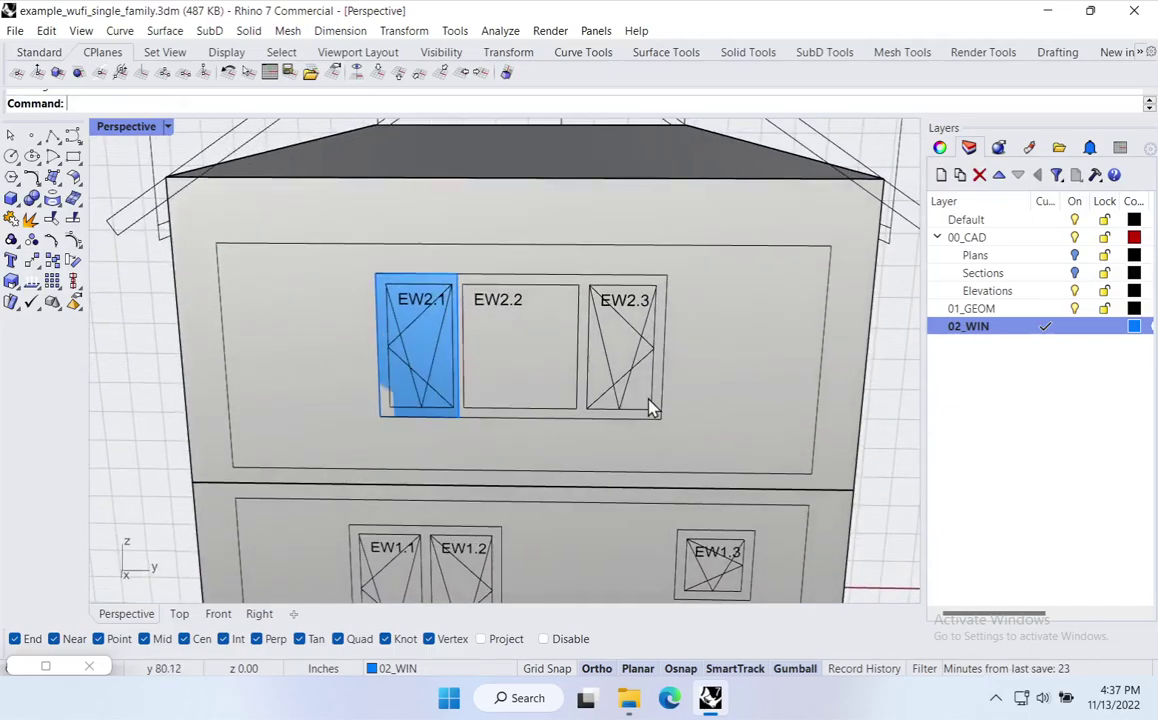
pyautogui.scroll(3, 643, 403)
pyautogui.press('Return')
pyautogui.click(328, 190)
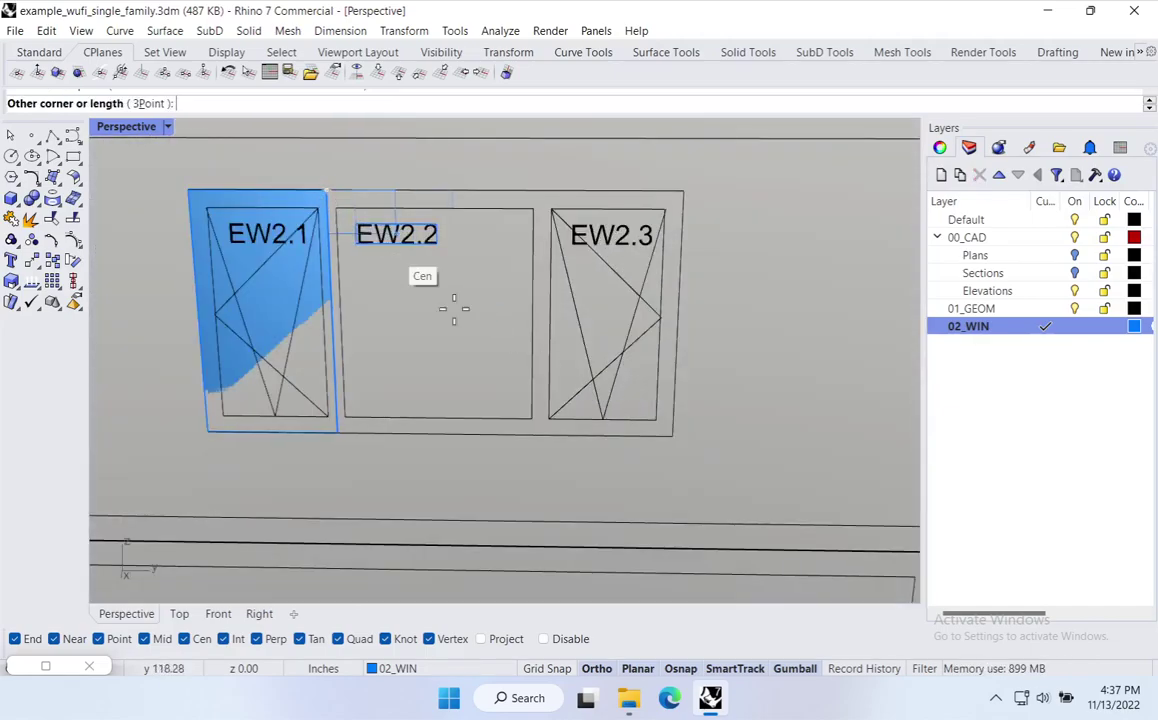
pyautogui.click(540, 420)
pyautogui.press('Return')
pyautogui.click(541, 190)
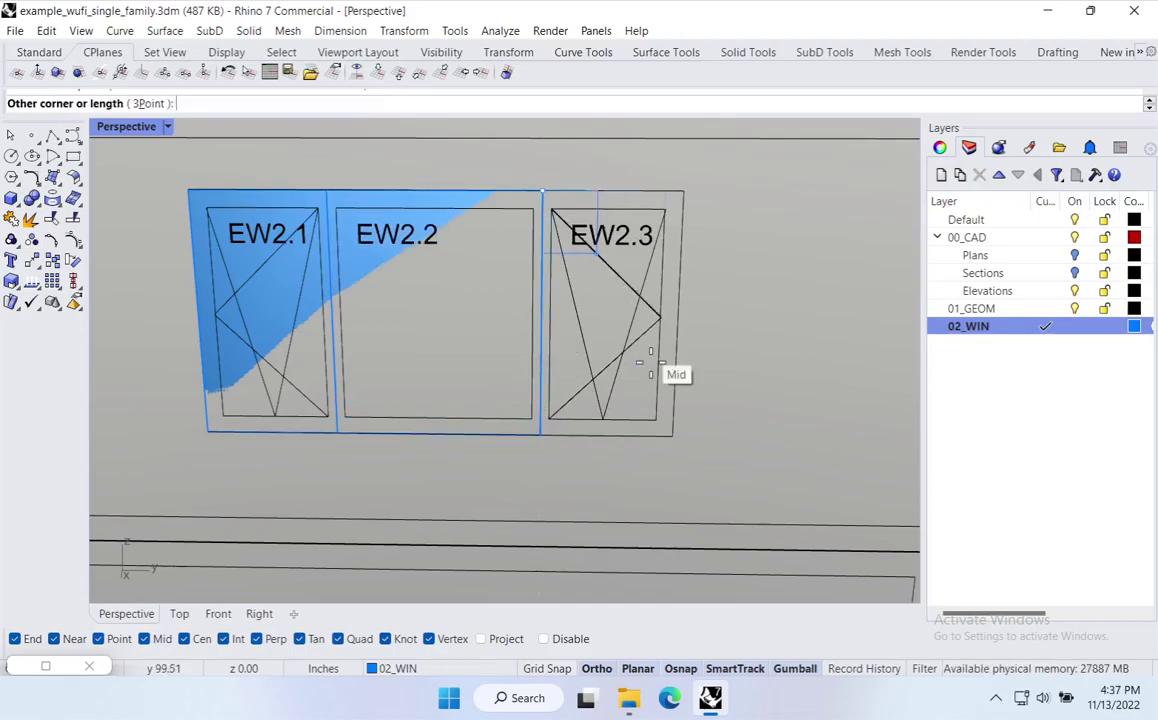
pyautogui.click(672, 435)
# Draw two rectangular plane surfaces over windows EW1.1 and EW1.2, filling the outer frame and meeting on the centreline between the sashes.
pyautogui.scroll(-1, 510, 150)
pyautogui.scroll(-4, 509, 143)
pyautogui.scroll(9, 359, 504)
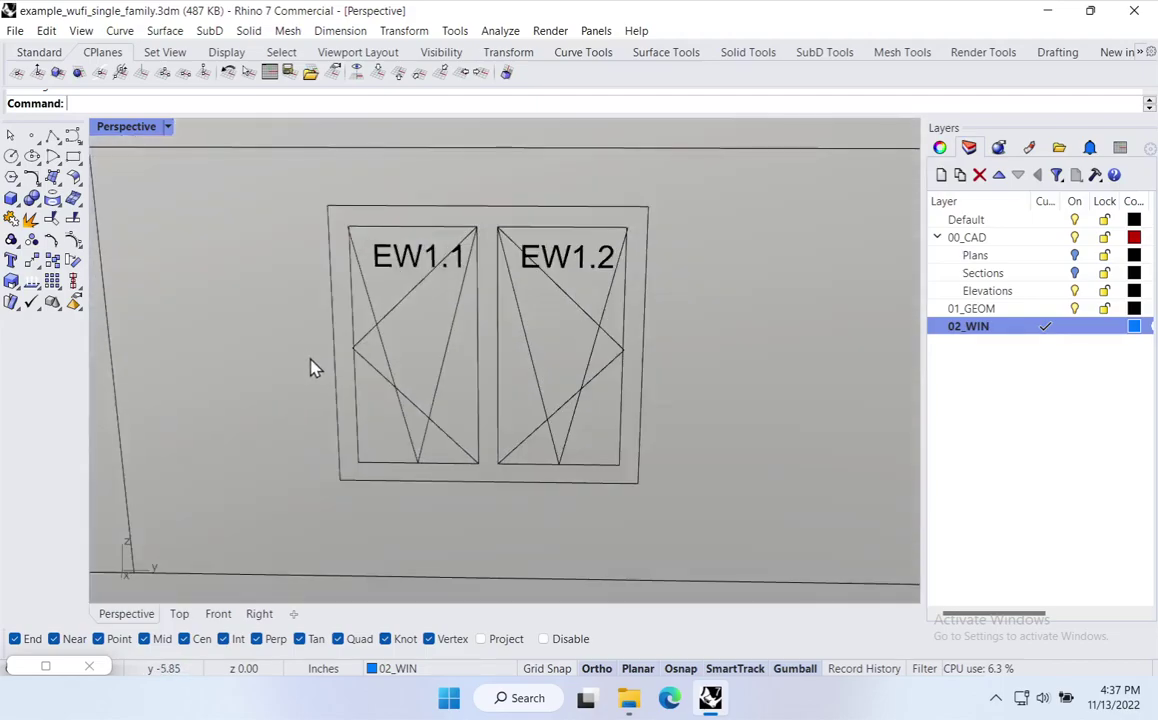
pyautogui.press('Return')
pyautogui.click(328, 206)
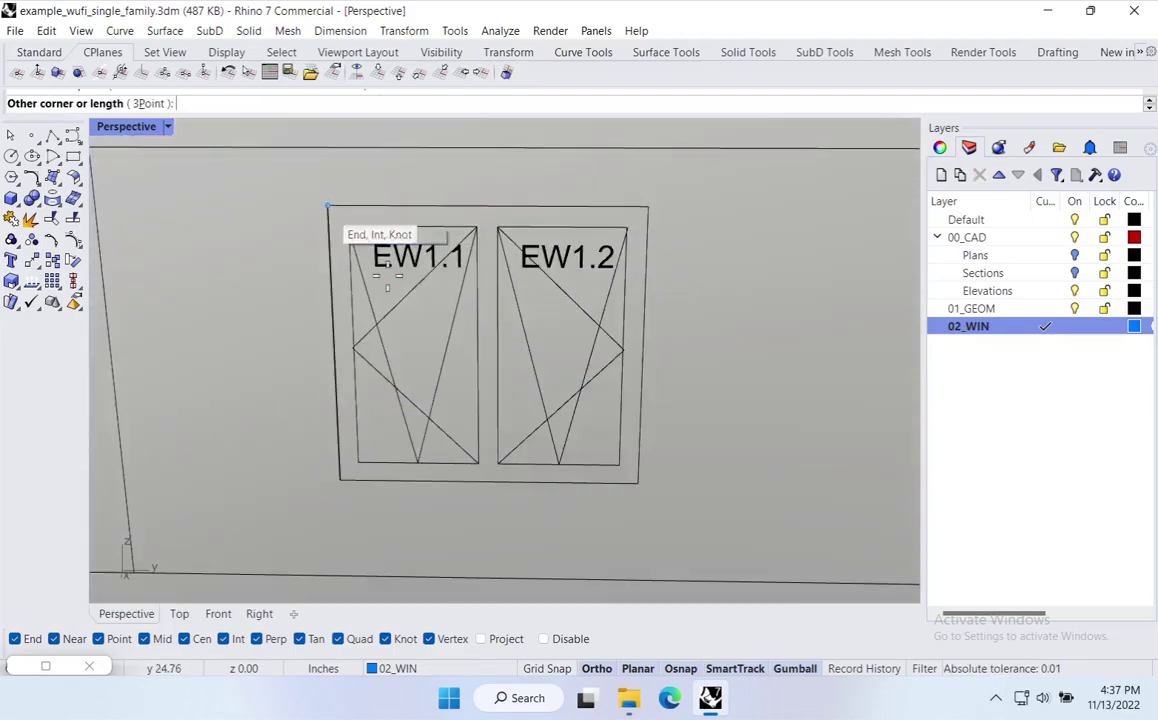
pyautogui.click(488, 479)
pyautogui.press('Return')
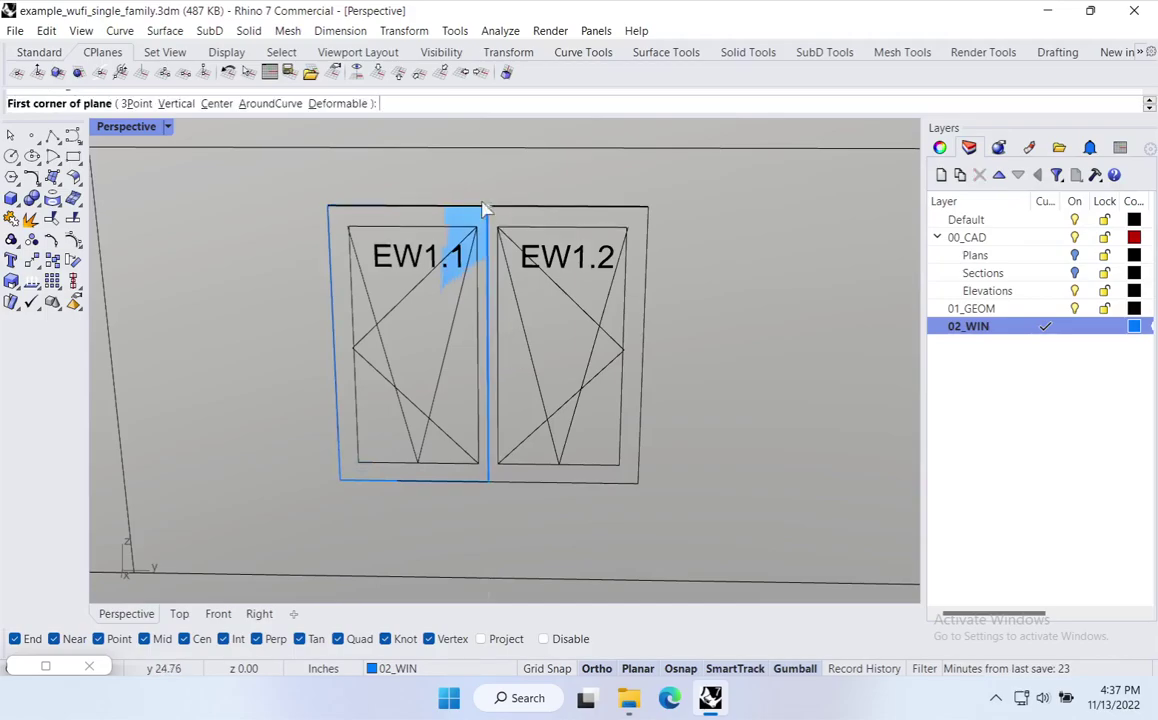
pyautogui.click(486, 205)
pyautogui.click(641, 482)
# Draw a rectangular plane surface over window EW1.3, from its upper outer frame corner to the diagonally opposite lower corner.
pyautogui.scroll(-5, 406, 361)
pyautogui.scroll(5, 563, 280)
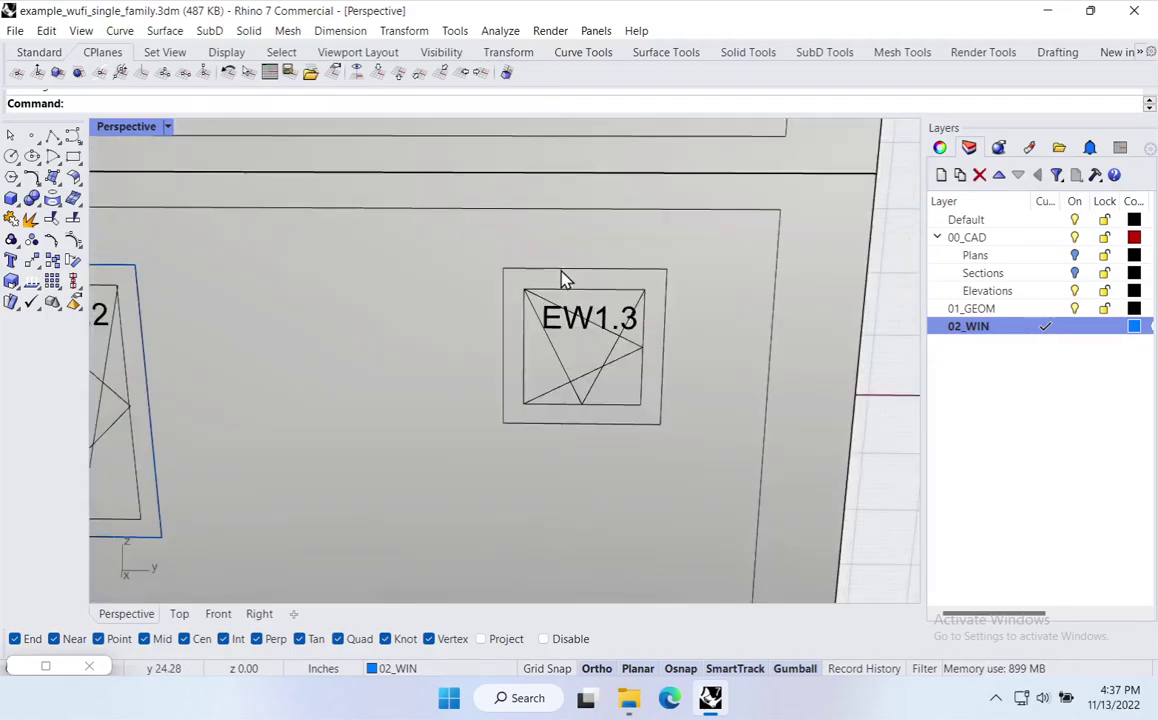
pyautogui.press('Return')
pyautogui.click(503, 269)
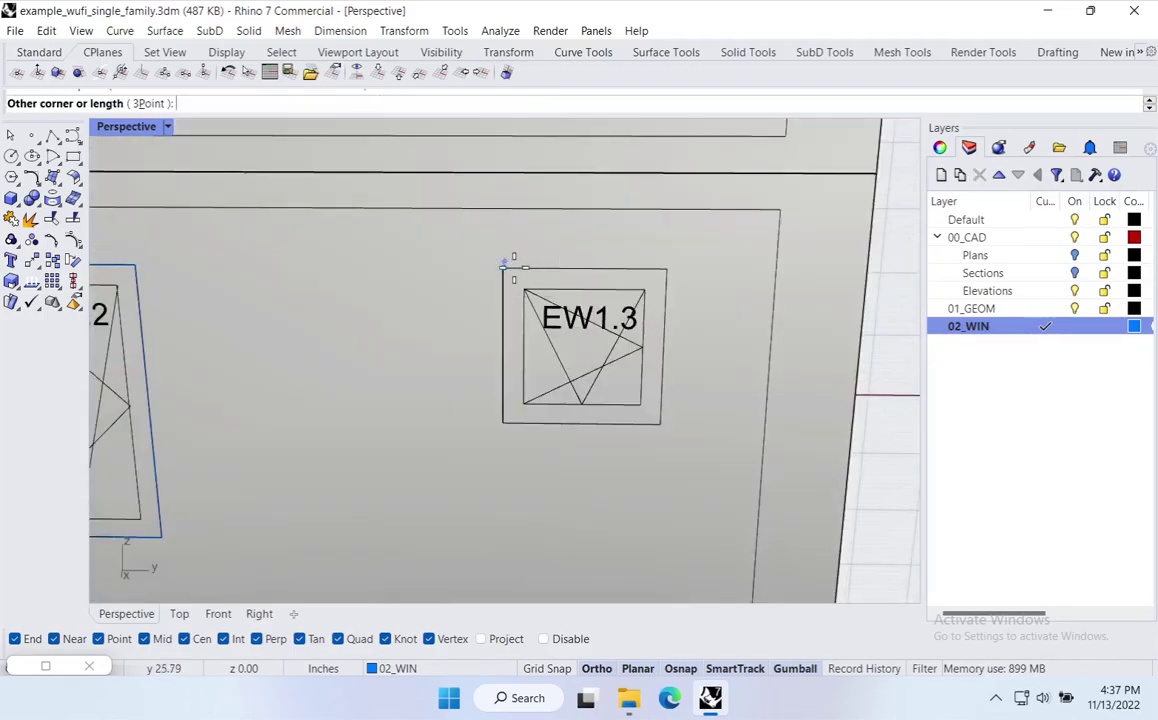
pyautogui.click(661, 424)
# Set the construction plane back to World Top.
pyautogui.scroll(-8, 408, 310)
pyautogui.moveTo(595, 391); pyautogui.dragTo(598, 364, button='right')
pyautogui.scroll(-4, 540, 385)
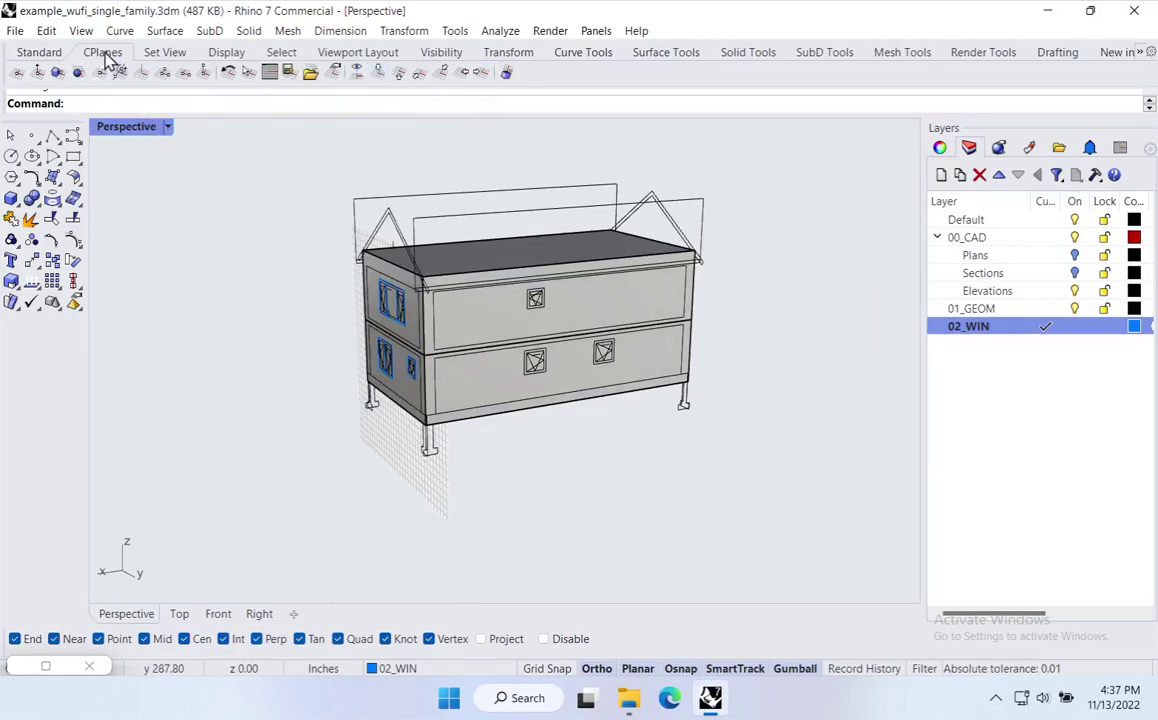
pyautogui.click(379, 74)
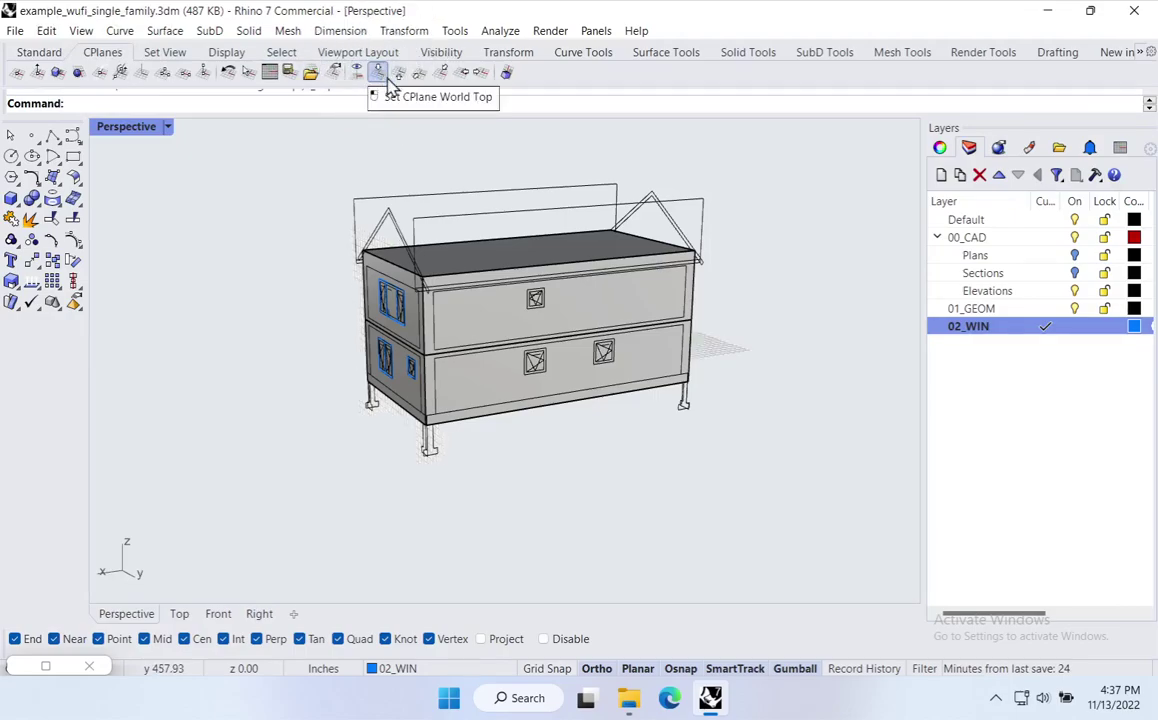
pyautogui.rightClick(374, 80)
pyautogui.press('Escape')
# Draw a vertical plane surface over window NW1.1, using its lower frame edge as the base and its upper corner for the height.
pyautogui.moveTo(835, 359); pyautogui.dragTo(752, 477, button='right')
pyautogui.moveTo(448, 474); pyautogui.dragTo(760, 478, button='right')
pyautogui.scroll(7, 578, 392)
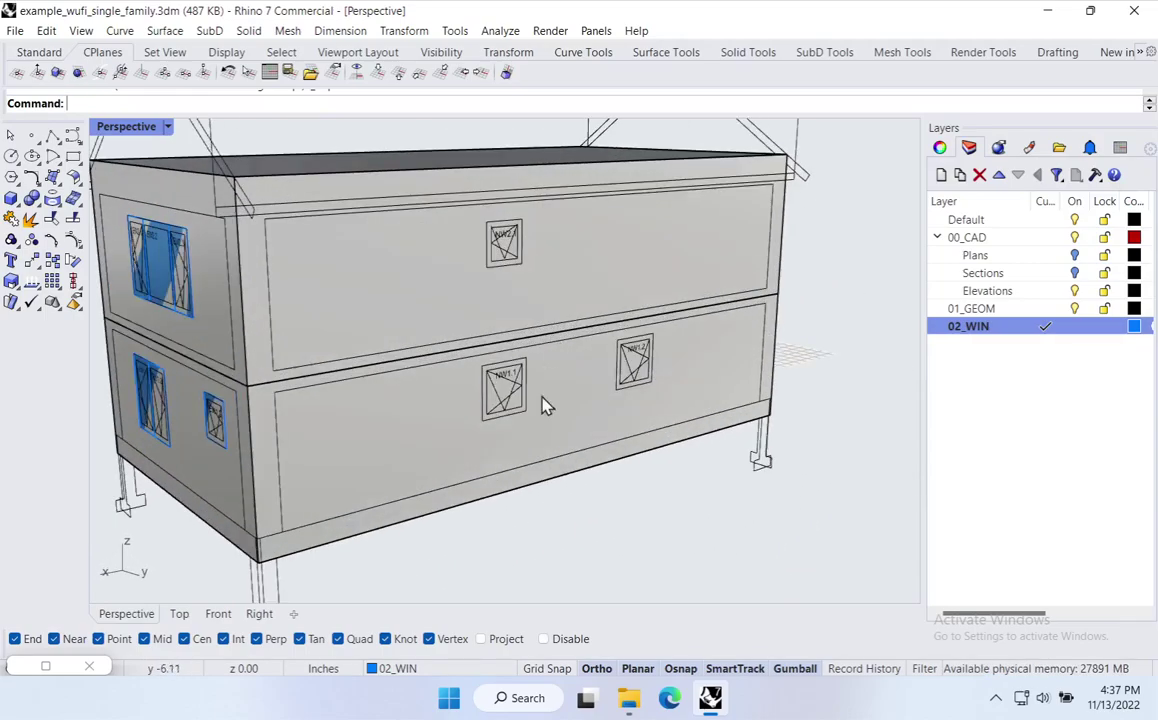
pyautogui.click(56, 184)
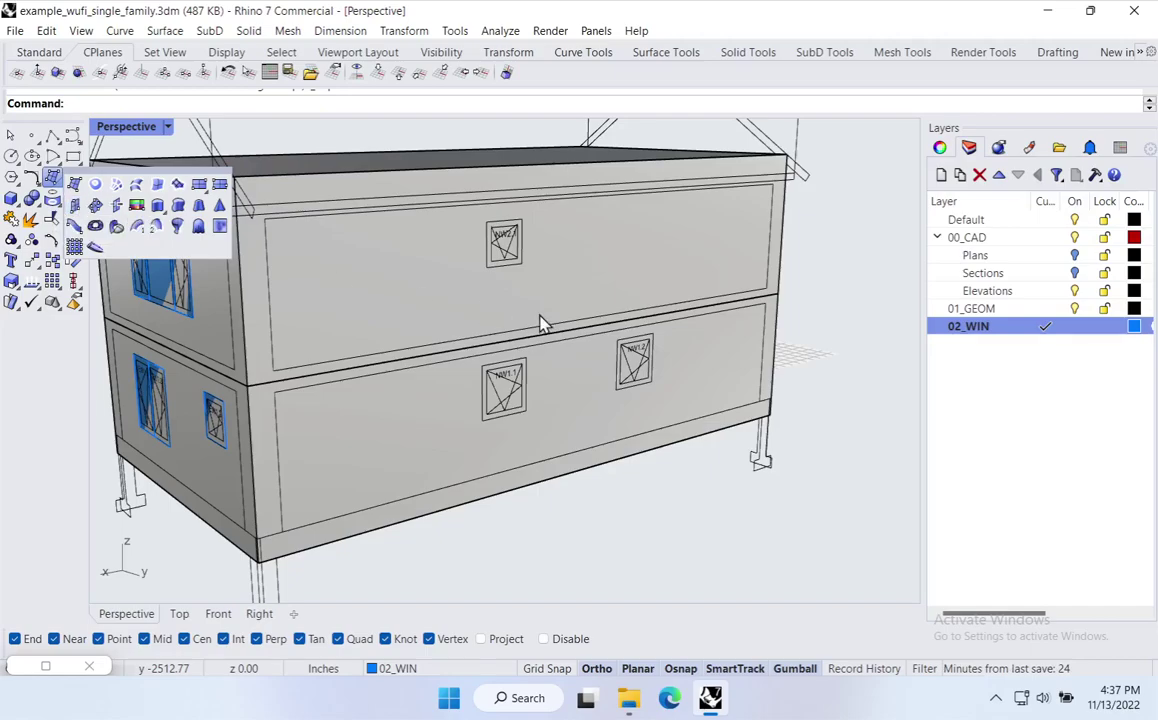
pyautogui.moveTo(539, 315); pyautogui.dragTo(274, 310, button='right')
pyautogui.scroll(-6, 285, 288)
pyautogui.moveTo(575, 426); pyautogui.dragTo(612, 436, button='right')
pyautogui.scroll(4, 560, 383)
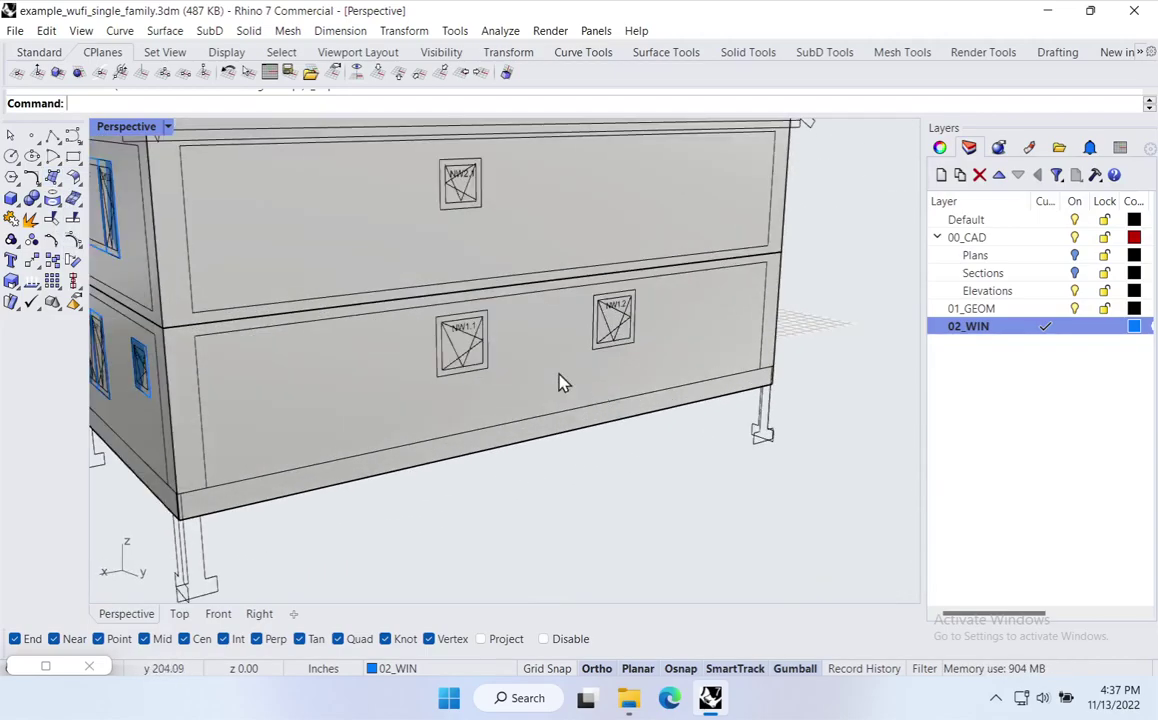
pyautogui.click(56, 180)
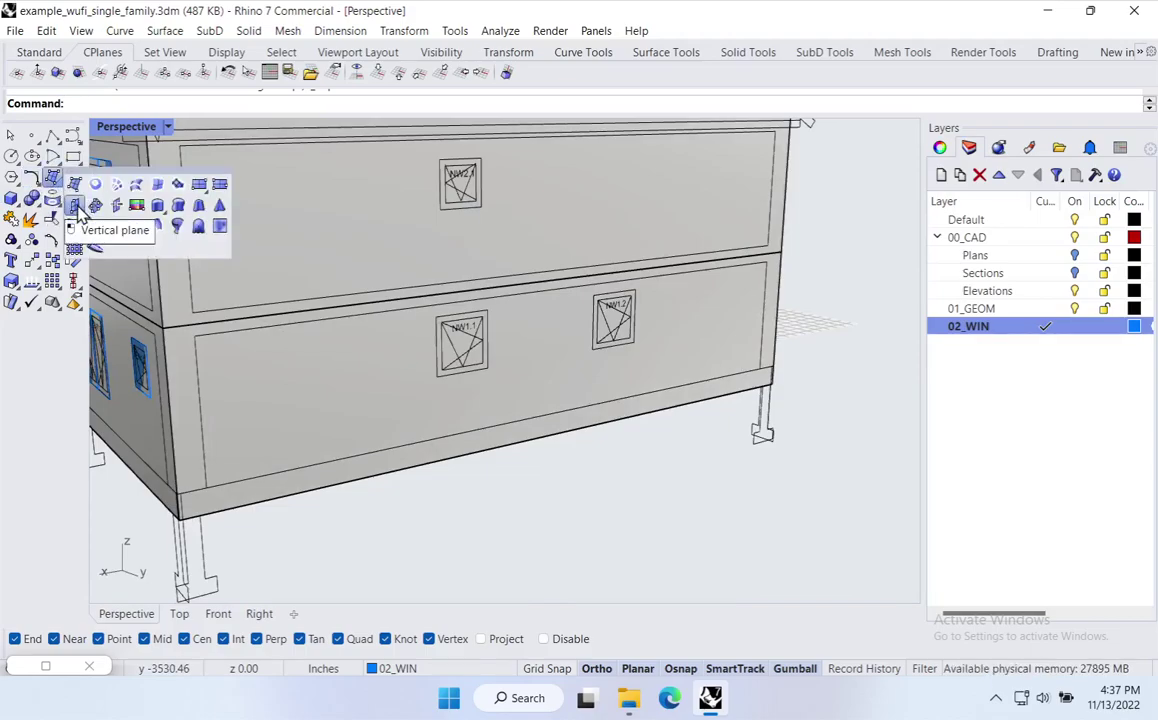
pyautogui.click(76, 207)
pyautogui.scroll(4, 465, 440)
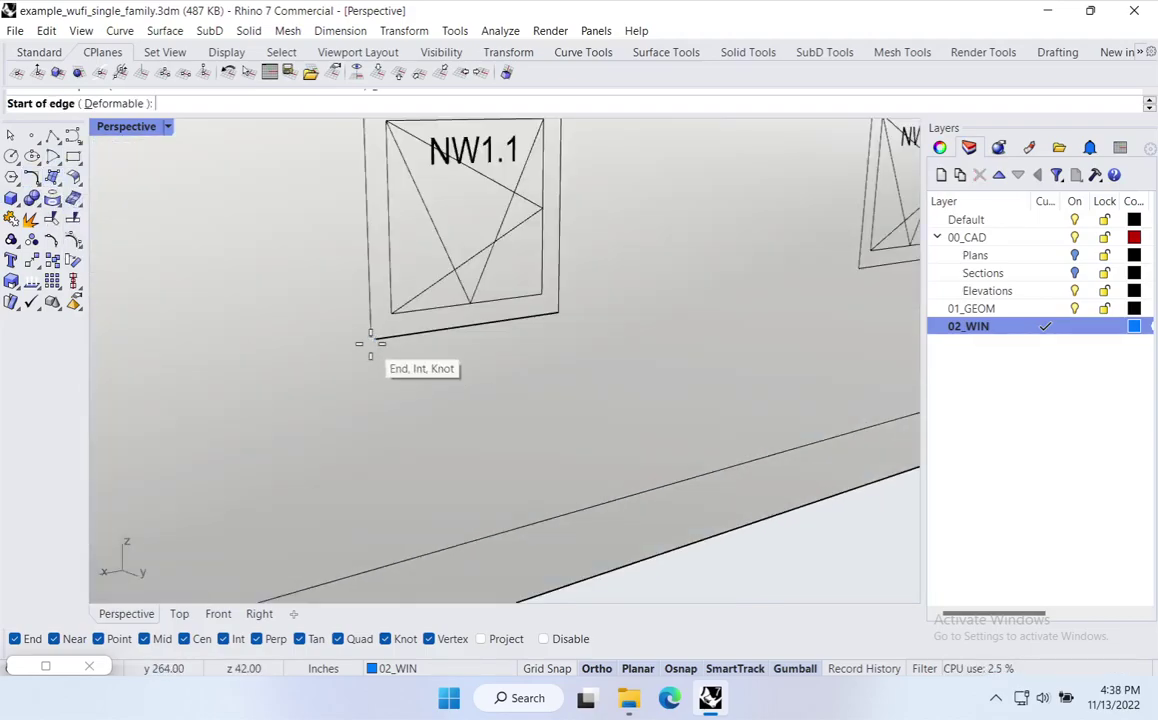
pyautogui.click(372, 338)
pyautogui.click(558, 313)
pyautogui.scroll(-4, 558, 318)
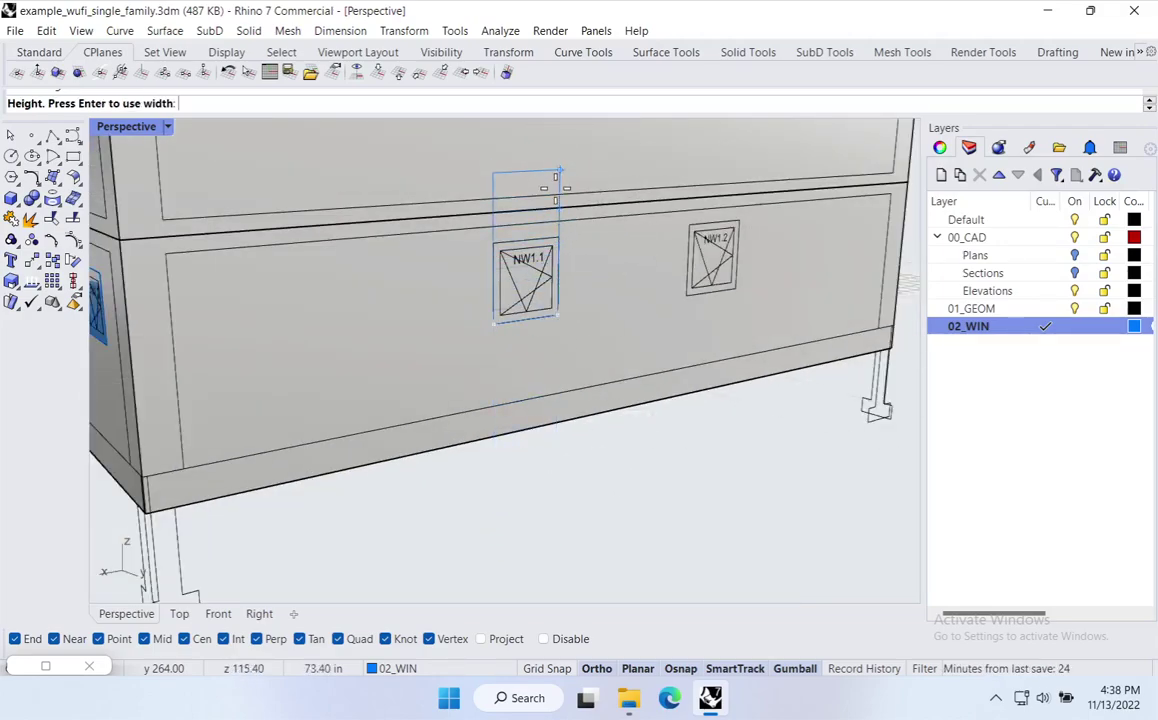
pyautogui.click(557, 239)
# Draw a vertical plane surface over window NW1.2, from its lower frame edge up to the frame's upper corner.
pyautogui.press('Return')
pyautogui.click(691, 292)
pyautogui.click(736, 288)
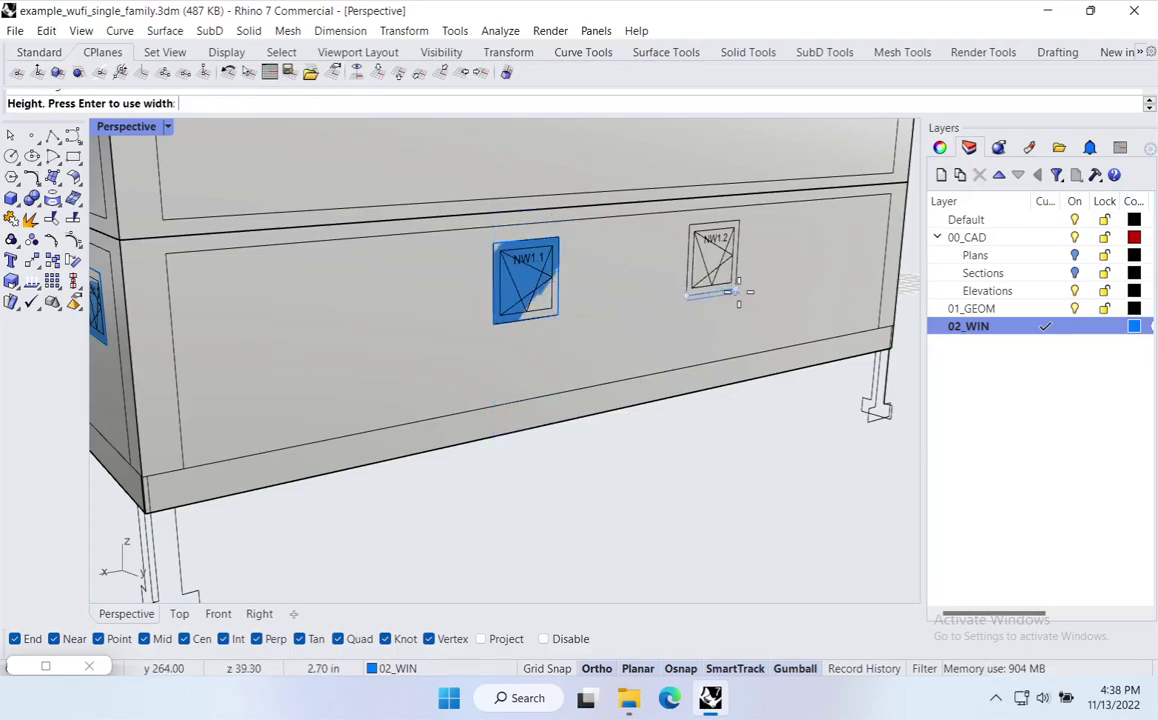
pyautogui.click(738, 225)
# Draw a vertical plane surface over upper-storey window NW2.1, from its lower frame edge up to the frame's upper corner.
pyautogui.scroll(-5, 512, 458)
pyautogui.scroll(6, 512, 458)
pyautogui.press('Return')
pyautogui.click(433, 265)
pyautogui.click(503, 259)
pyautogui.click(509, 173)
# Draw a vertical plane surface over window WW1.1 on the adjoining wall, from its lower frame edge to the upper corner.
pyautogui.scroll(-6, 457, 302)
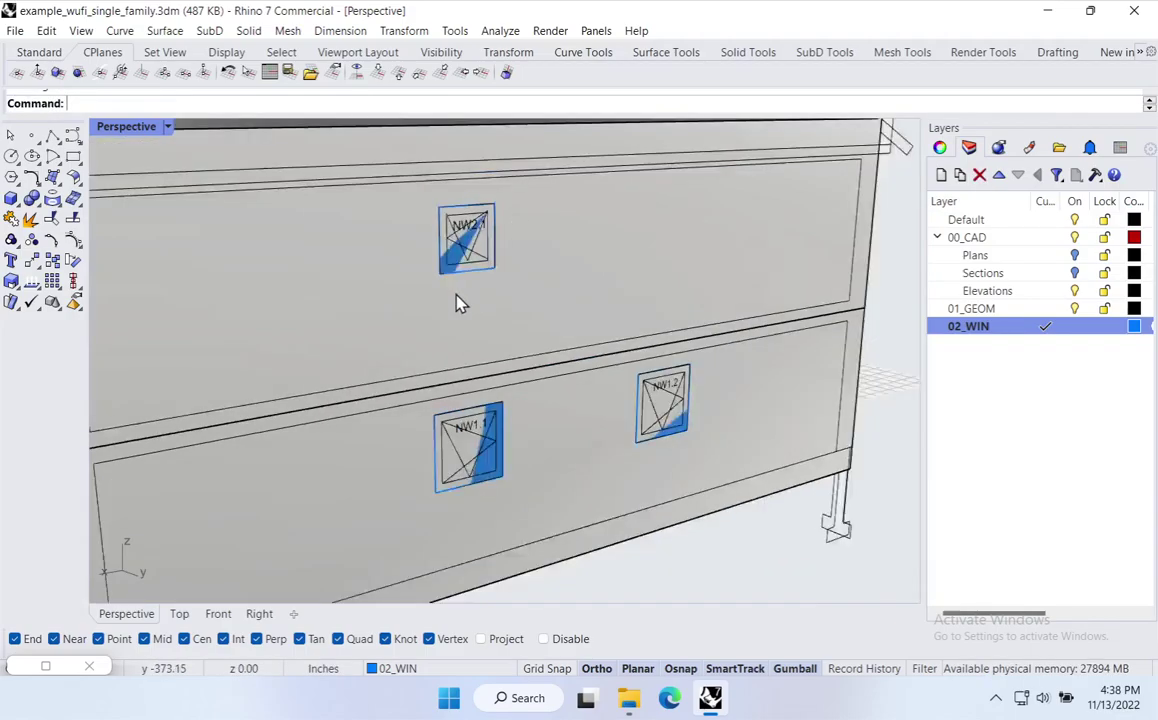
pyautogui.moveTo(497, 352); pyautogui.dragTo(481, 401, button='right')
pyautogui.scroll(6, 491, 375)
pyautogui.press('Return')
pyautogui.click(481, 349)
pyautogui.click(556, 348)
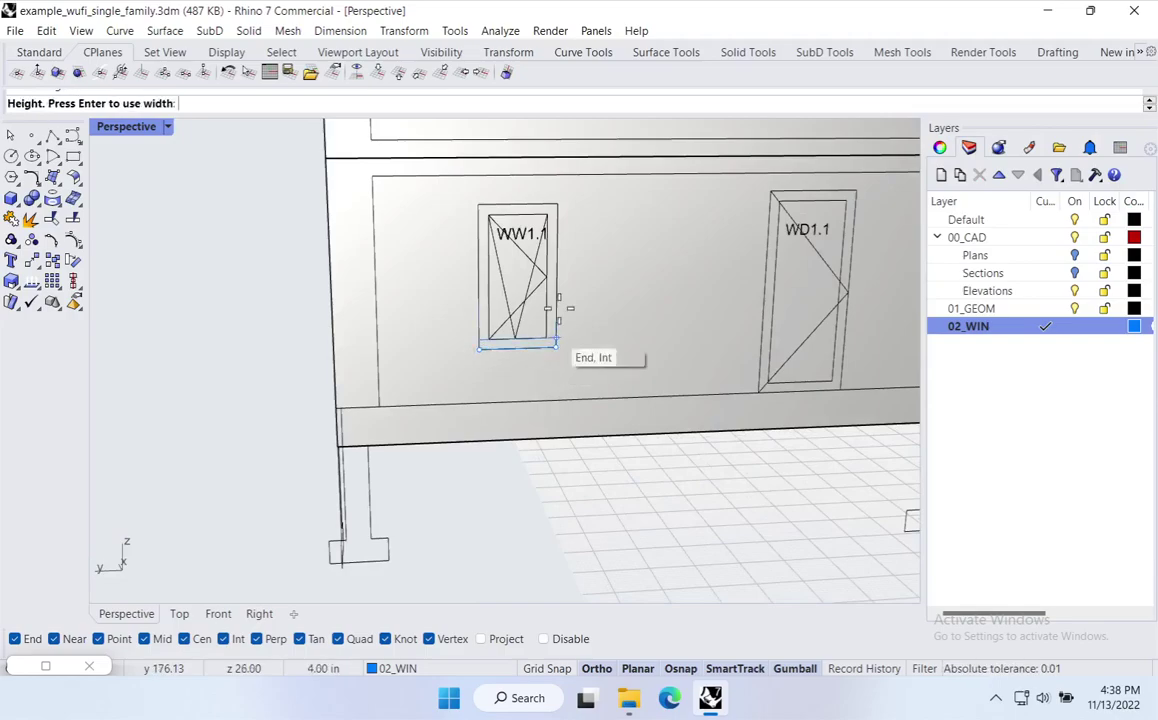
pyautogui.click(556, 205)
# Draw a vertical plane surface over door WD1.1, from the bottom of its frame to the upper corner.
pyautogui.press('Return')
pyautogui.click(758, 391)
pyautogui.click(840, 388)
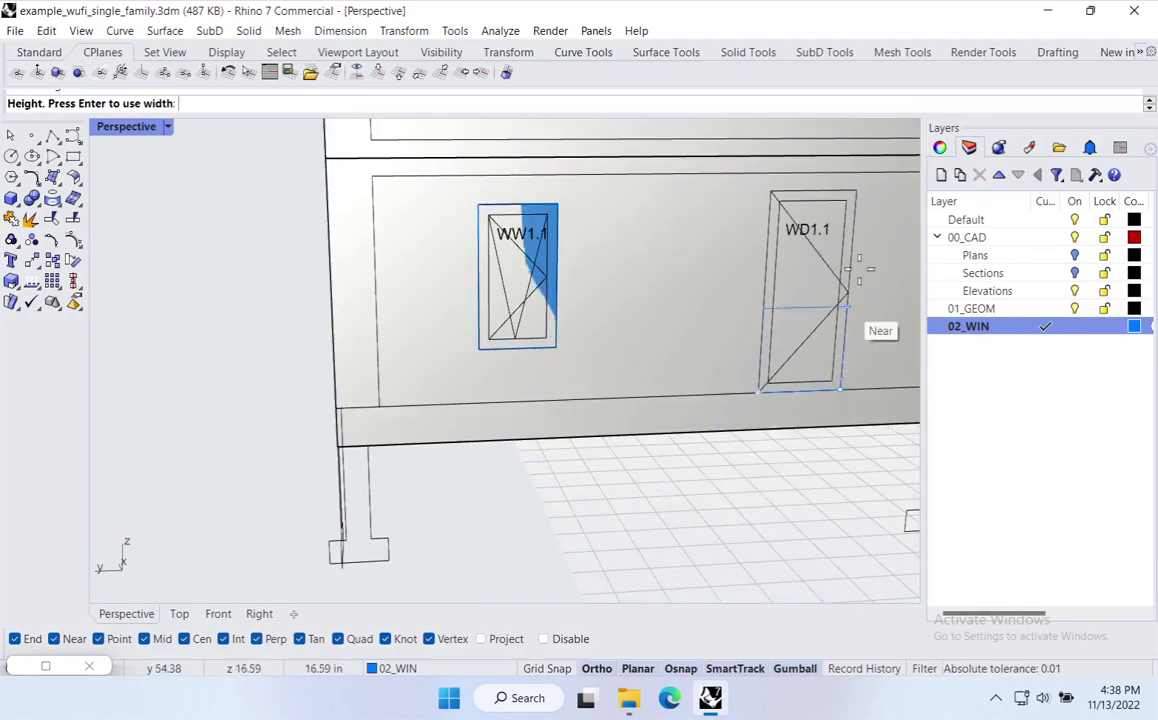
pyautogui.click(858, 186)
# Draw a vertical plane surface over upper-storey window WW2.2, from its lower frame edge to the upper corner.
pyautogui.scroll(-5, 470, 525)
pyautogui.scroll(5, 579, 385)
pyautogui.press('Return')
pyautogui.click(628, 353)
pyautogui.click(688, 350)
pyautogui.click(686, 246)
# Draw a vertical plane surface over window WW2.1, from its lower frame edge to the upper corner, and leave the plane command.
pyautogui.press('Return')
pyautogui.click(396, 359)
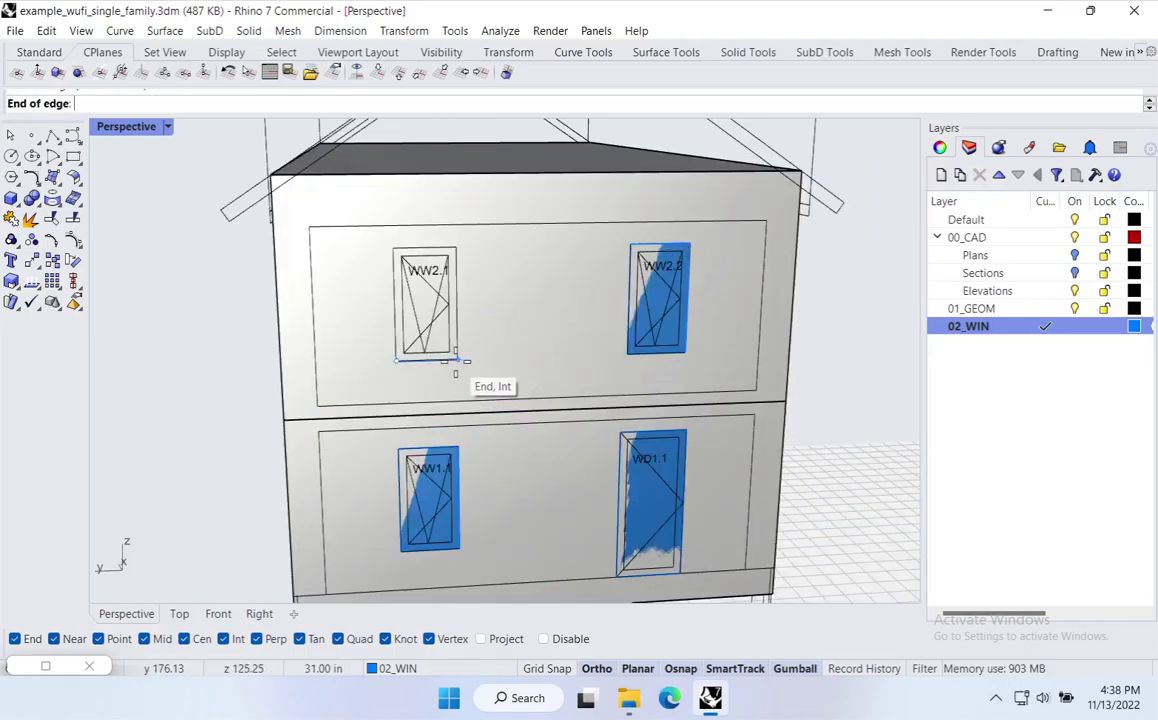
pyautogui.click(458, 359)
pyautogui.click(457, 248)
pyautogui.press('Return')
pyautogui.scroll(-6, 519, 306)
pyautogui.moveTo(527, 378); pyautogui.dragTo(655, 449, button='right')
pyautogui.press('Escape')
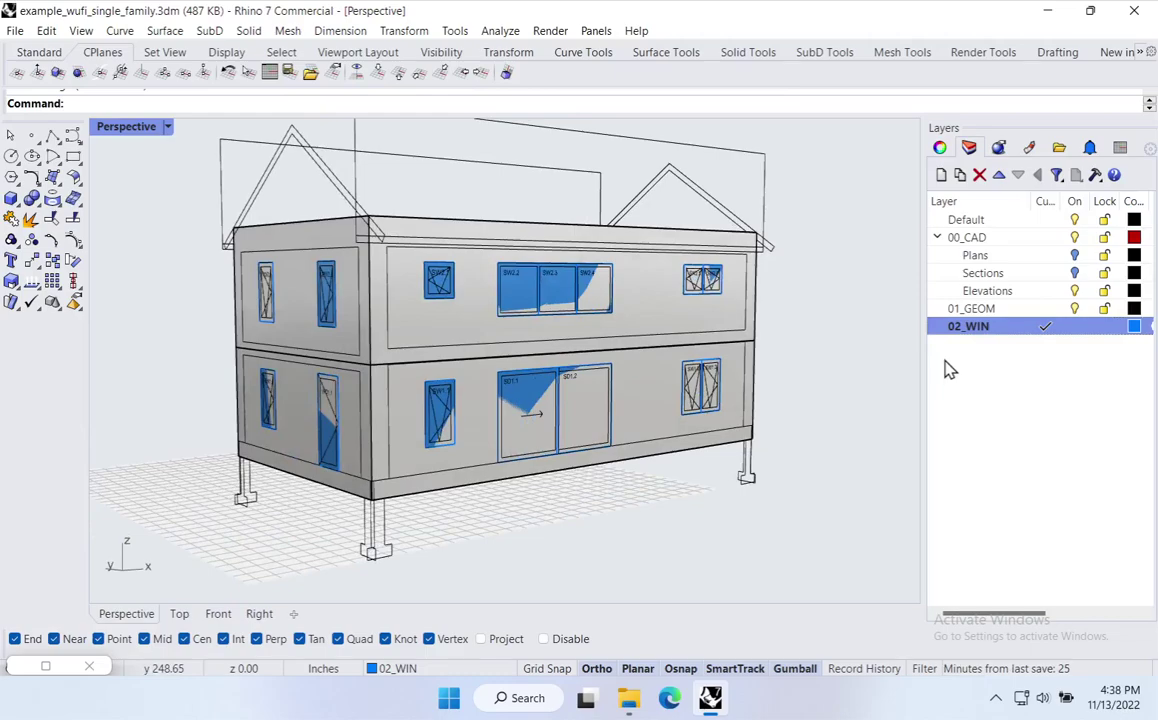
# Switch to the Grasshopper definition, fit its window beside the model view, and unlock the solver.
pyautogui.moveTo(26, 678)
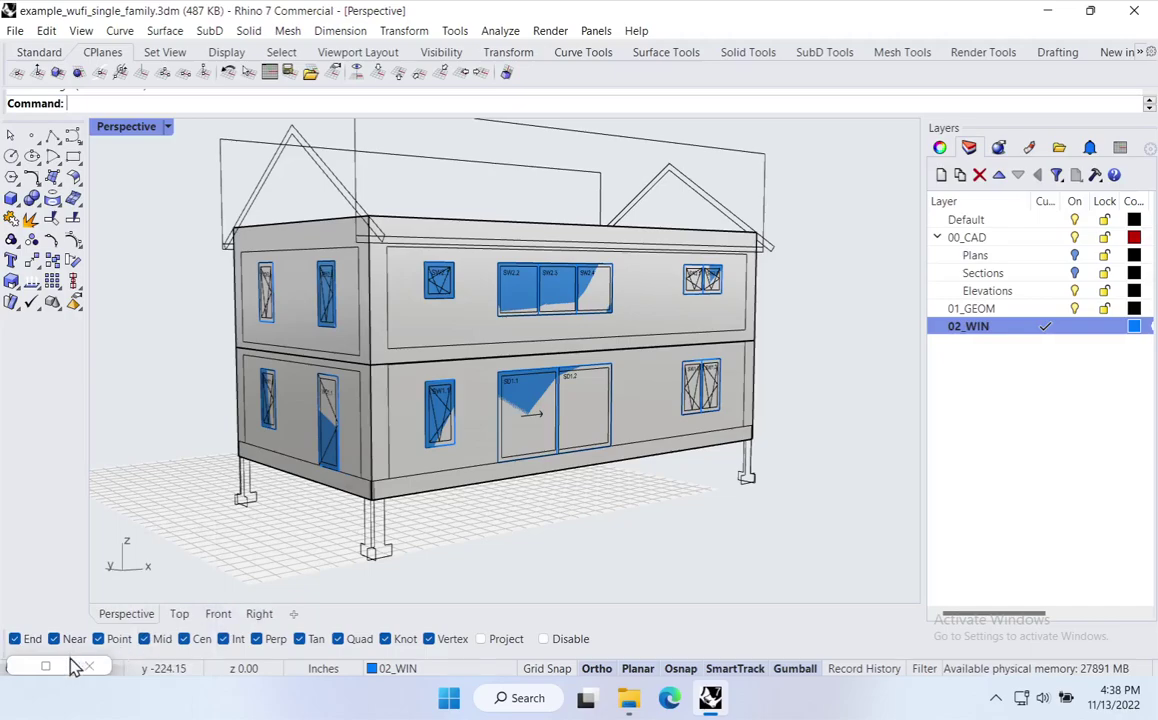
pyautogui.click(62, 676)
pyautogui.moveTo(740, 22); pyautogui.dragTo(349, 52)
pyautogui.moveTo(625, 505); pyautogui.dragTo(714, 628)
pyautogui.rightClick(401, 408)
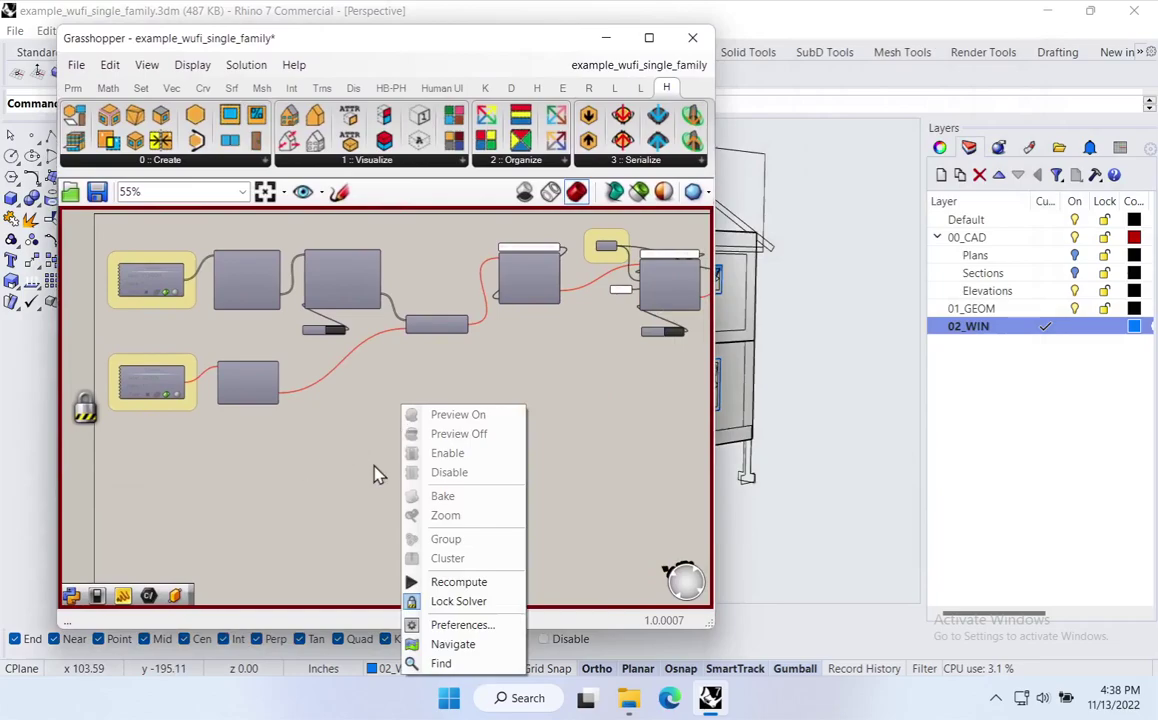
pyautogui.click(457, 604)
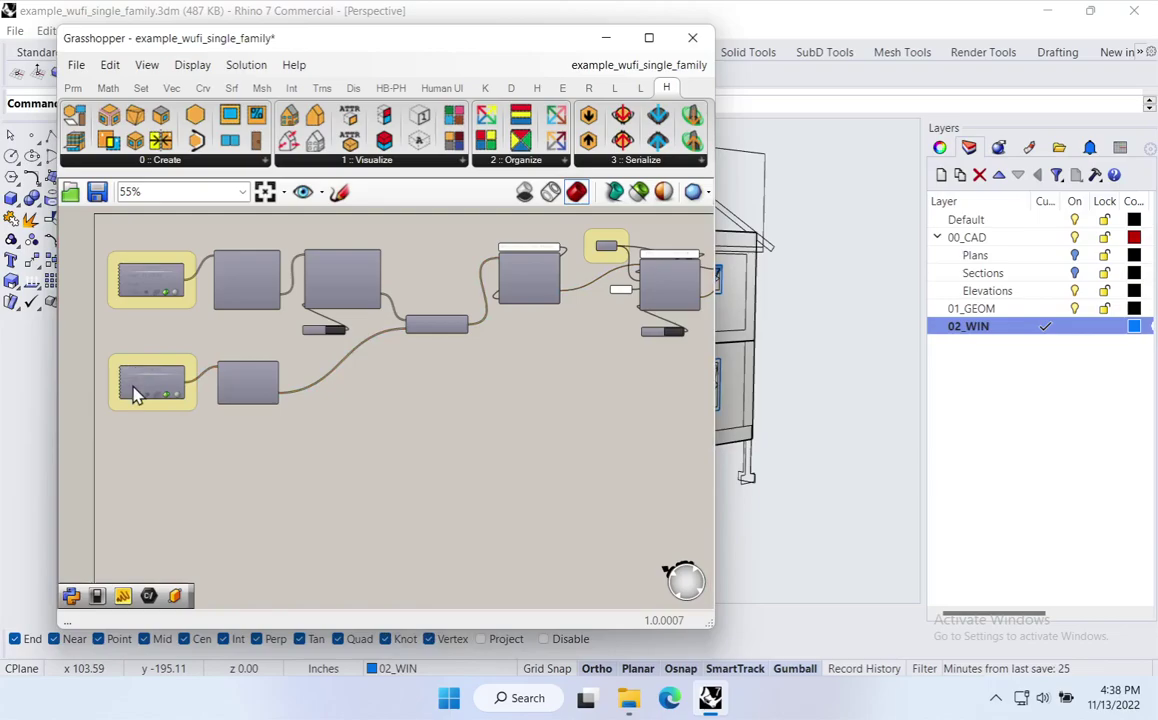
# Connect a new panel to the 02_WIN geometry pipeline's output and enlarge it to read the referenced surfaces.
pyautogui.scroll(5, 137, 393)
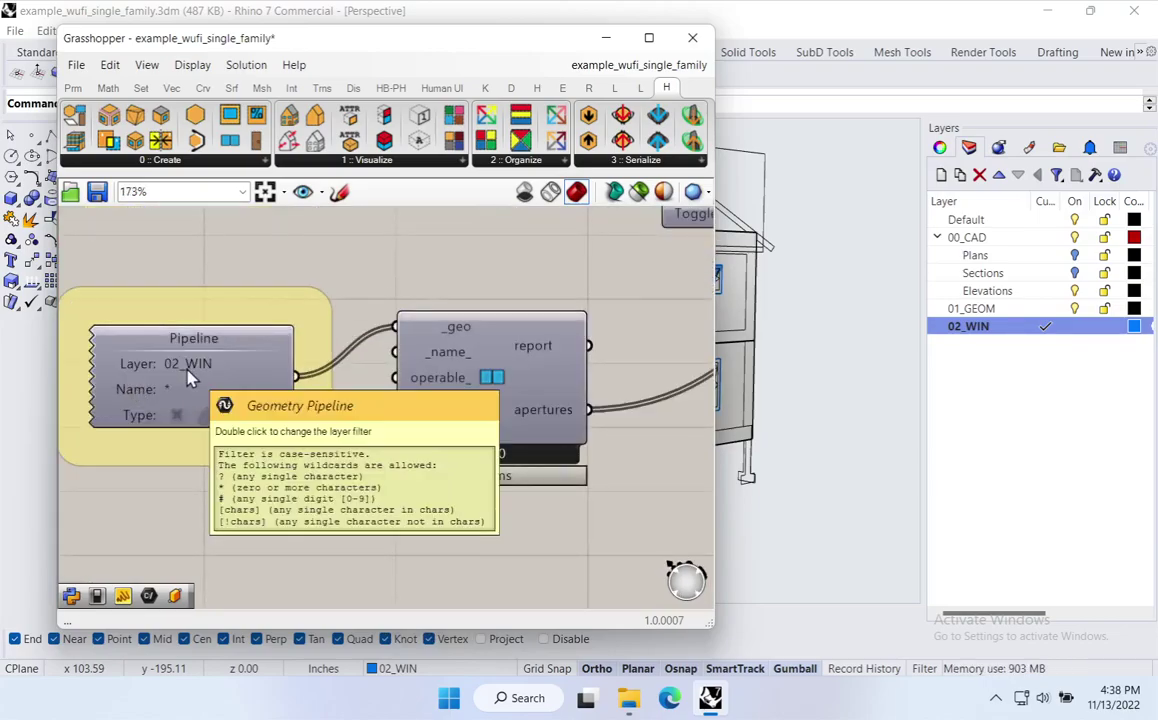
pyautogui.moveTo(243, 511); pyautogui.dragTo(281, 396, button='right')
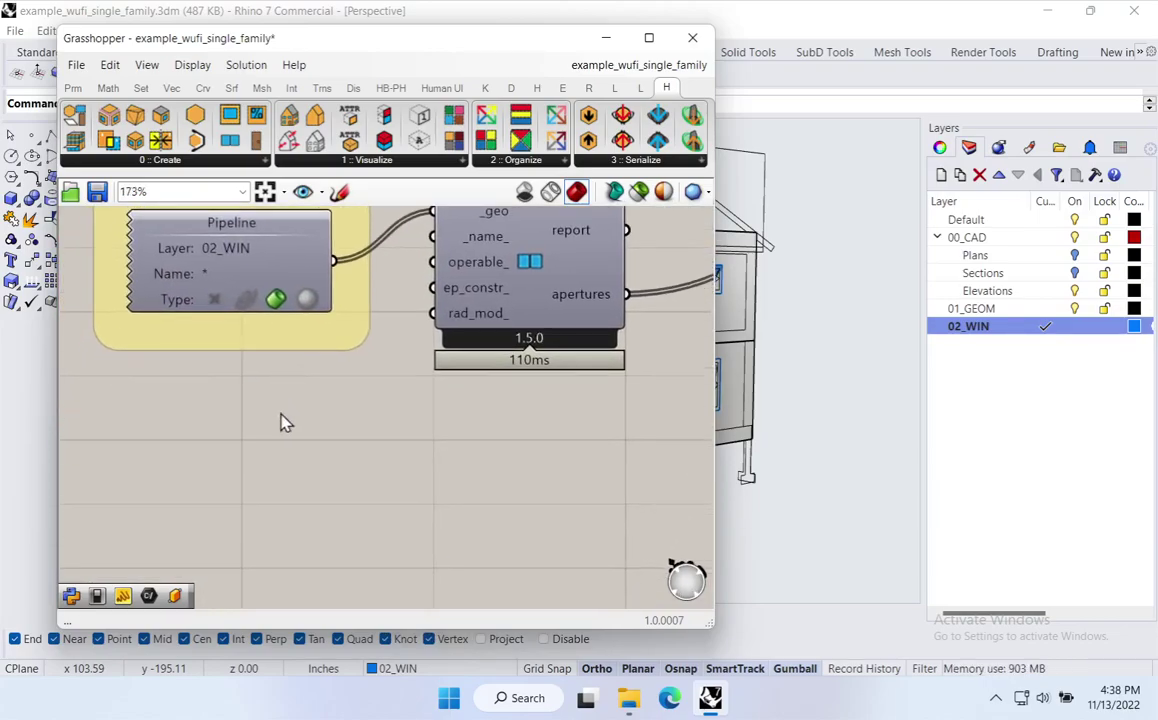
pyautogui.doubleClick(278, 455)
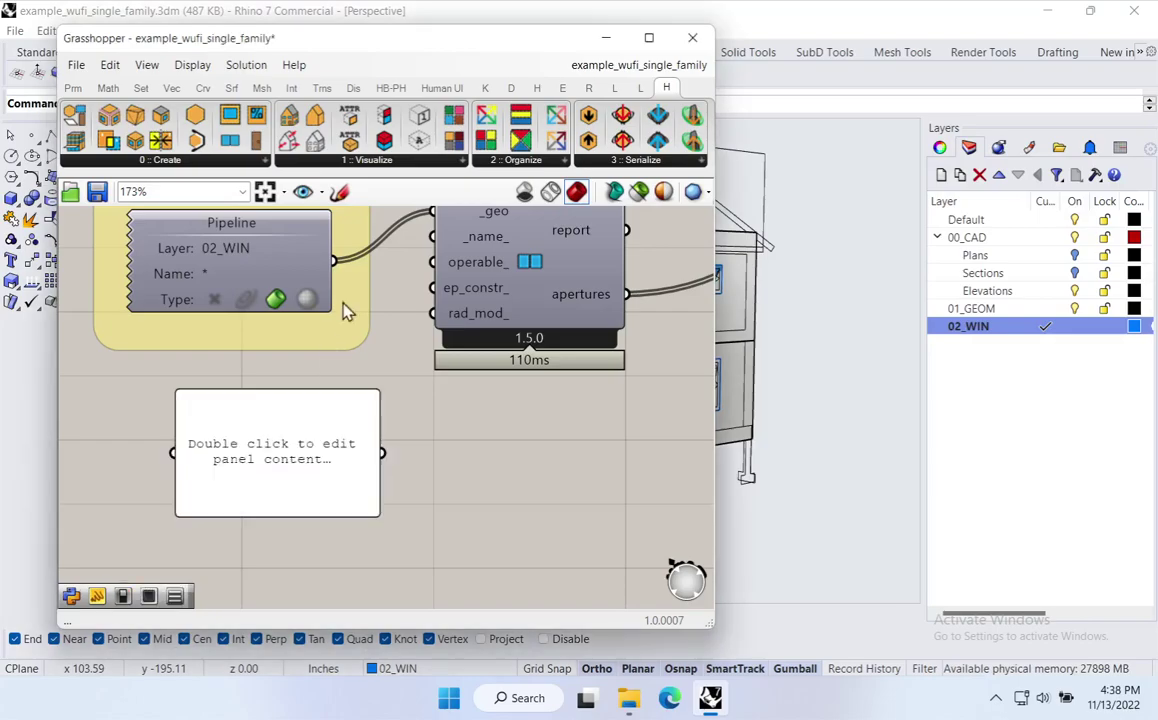
pyautogui.moveTo(333, 261); pyautogui.dragTo(200, 450)
pyautogui.moveTo(371, 510); pyautogui.dragTo(381, 410, button='right')
pyautogui.moveTo(381, 410); pyautogui.dragTo(428, 596)
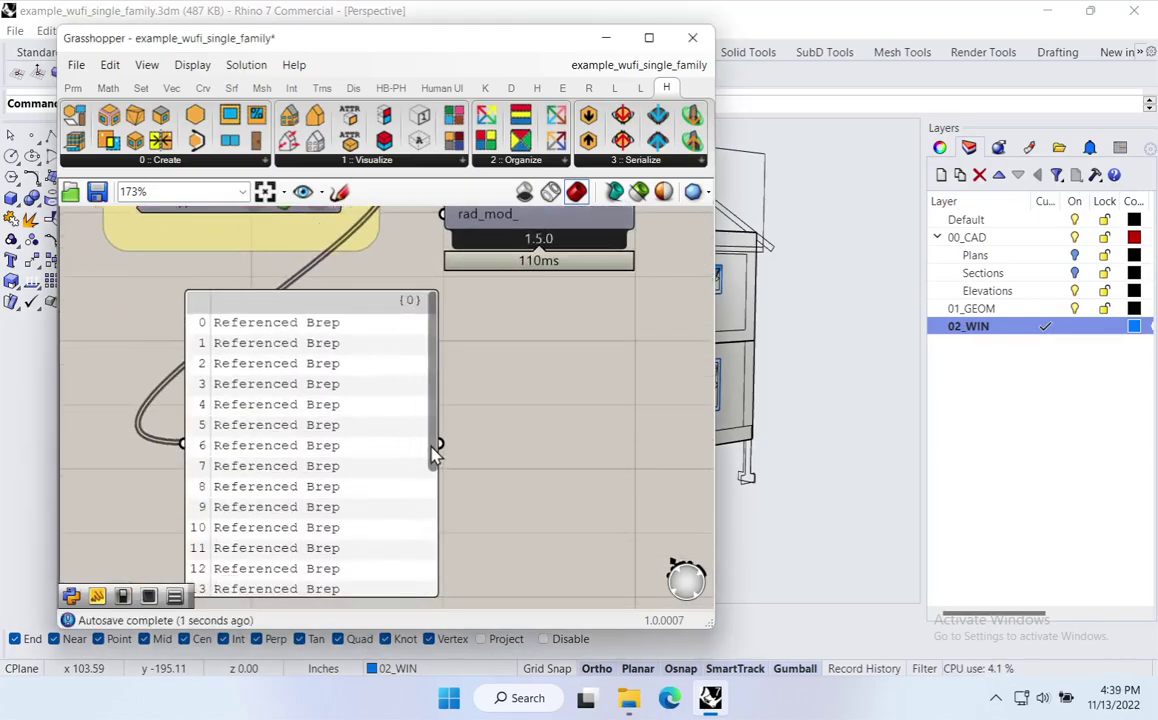
pyautogui.scroll(-3, 400, 520)
pyautogui.scroll(3, 421, 594)
pyautogui.click(380, 336)
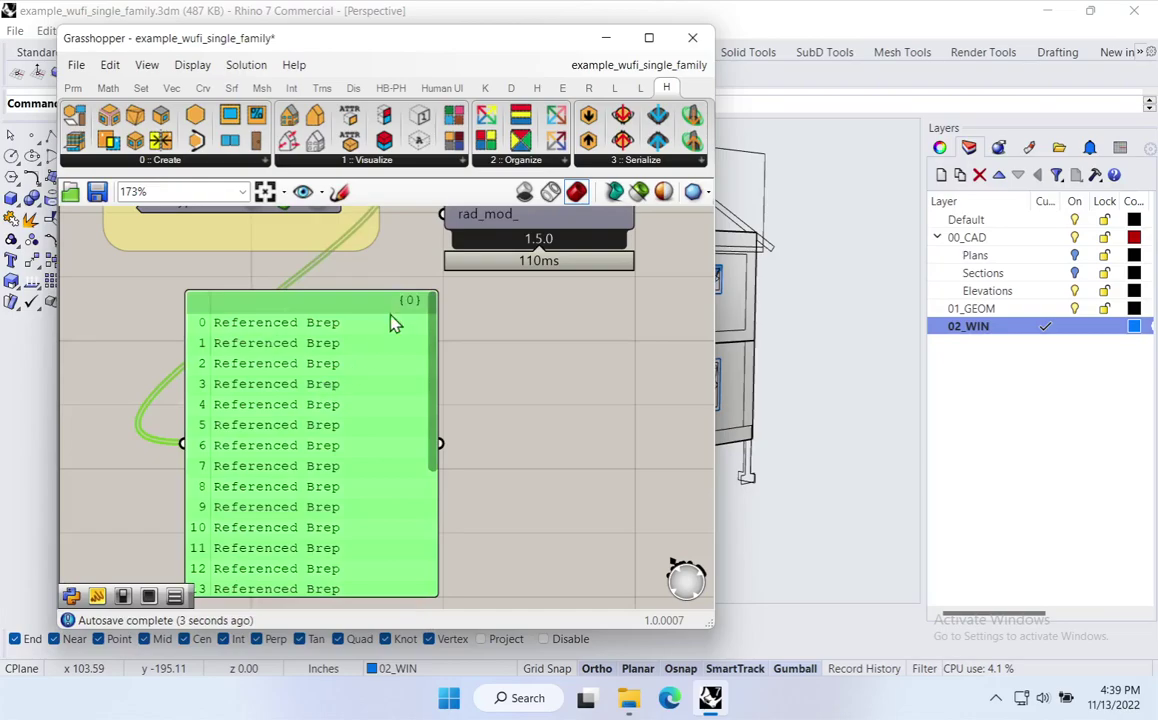
# Rewire the panel to the aperture component's apertures output to read the list of apertures, and delete the panel.
pyautogui.moveTo(380, 336); pyautogui.dragTo(312, 516, button='right')
pyautogui.moveTo(645, 342); pyautogui.dragTo(482, 298, button='right')
pyautogui.scroll(-1, 482, 298)
pyautogui.moveTo(438, 287); pyautogui.dragTo(85, 520)
pyautogui.moveTo(212, 486); pyautogui.dragTo(610, 368)
pyautogui.scroll(-3, 400, 465)
pyautogui.moveTo(394, 454); pyautogui.dragTo(521, 454)
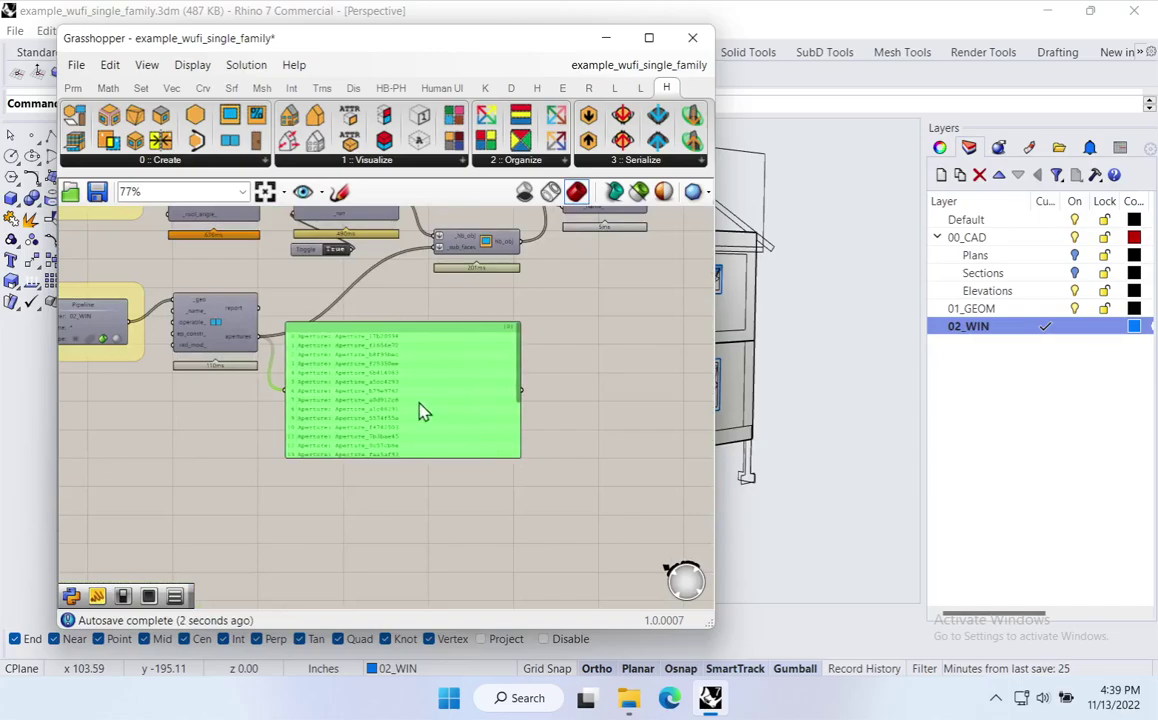
pyautogui.scroll(2, 390, 391)
pyautogui.moveTo(491, 315); pyautogui.dragTo(422, 392, button='right')
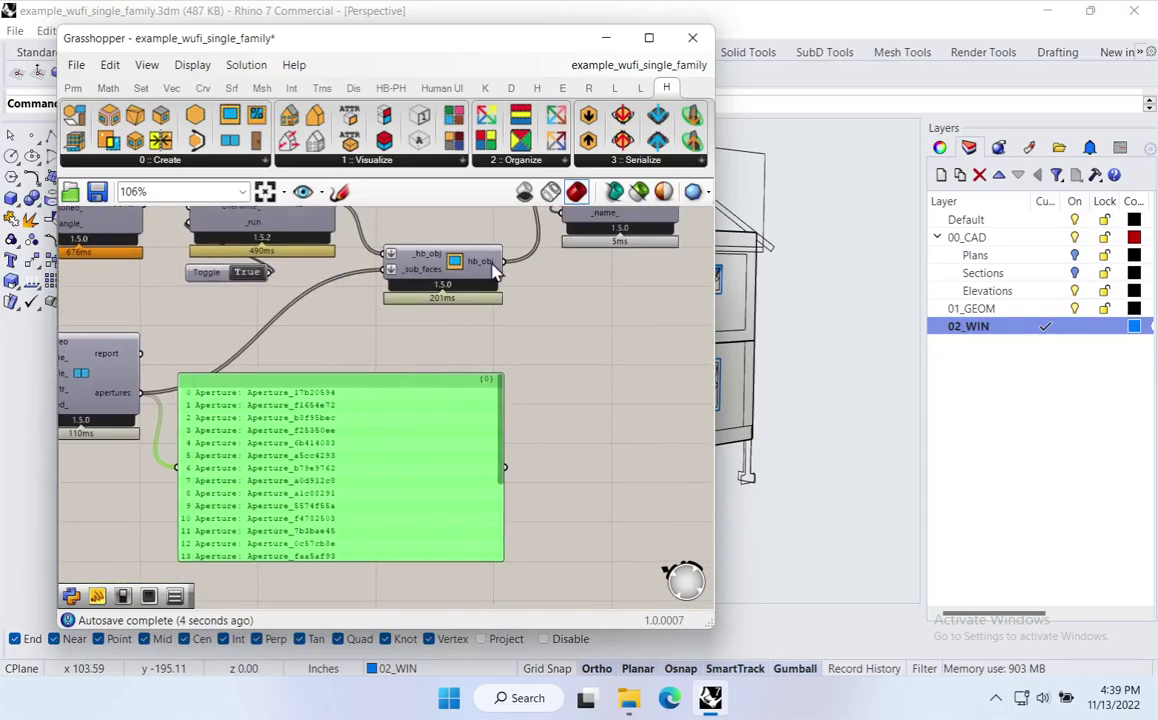
pyautogui.press('Delete')
# Add the Honeybee component that visualizes geometry by type, feed the model output into its _hb_objs input, and narrow the Grasshopper window to expose the model.
pyautogui.moveTo(526, 357); pyautogui.dragTo(294, 431, button='right')
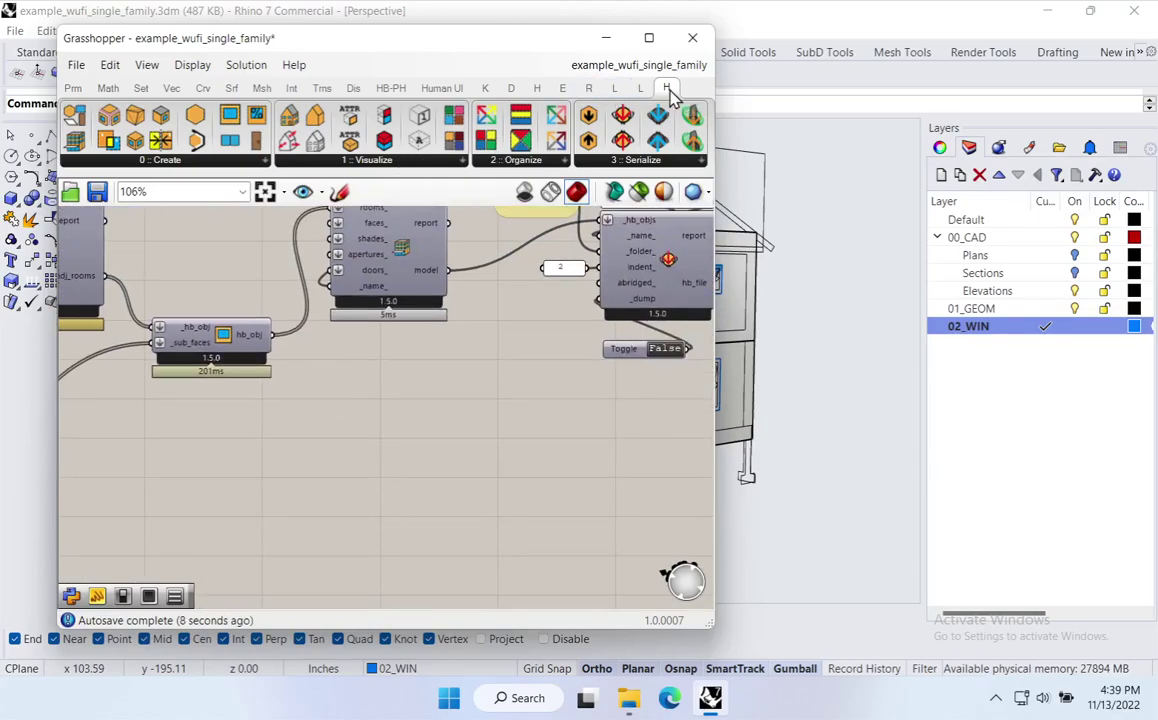
pyautogui.click(383, 162)
pyautogui.moveTo(350, 490); pyautogui.dragTo(510, 385)
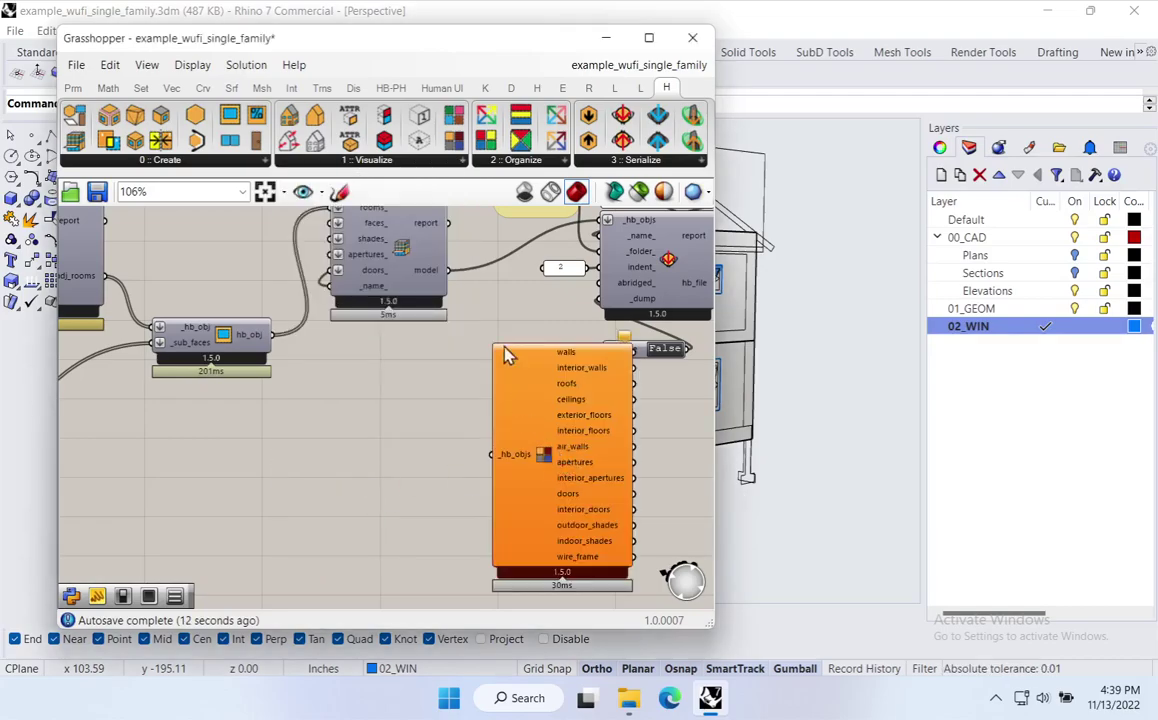
pyautogui.moveTo(448, 270); pyautogui.dragTo(490, 456)
pyautogui.moveTo(705, 450); pyautogui.dragTo(247, 410)
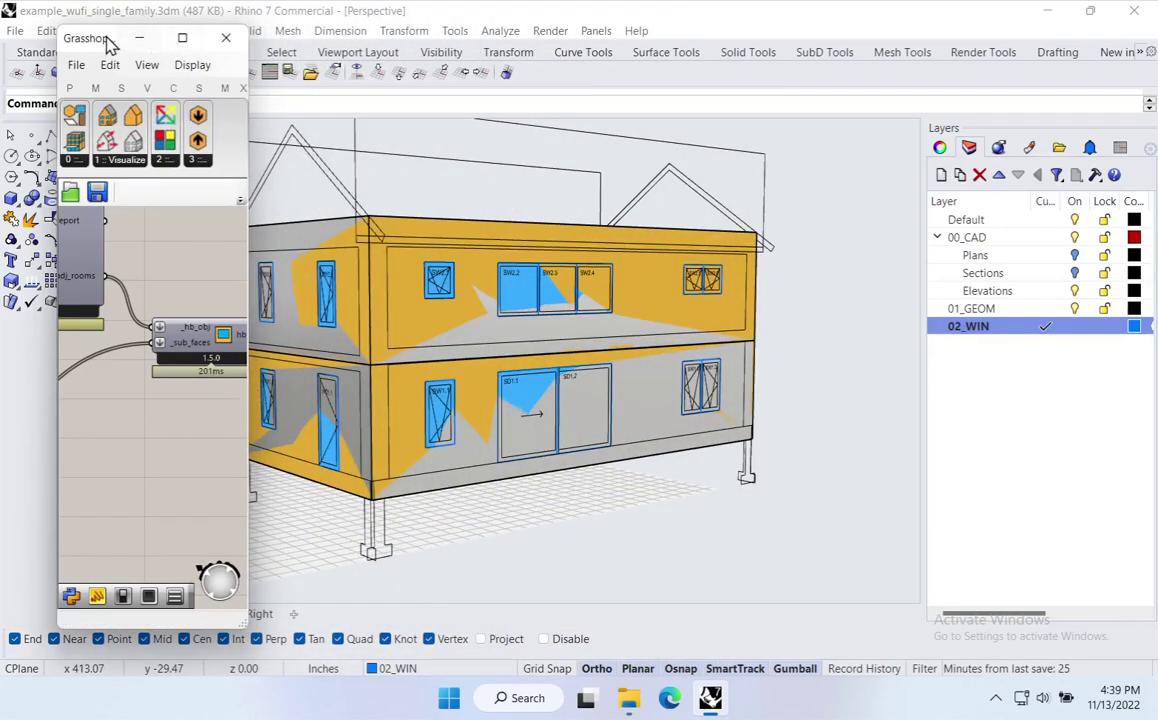
# Change the Perspective viewport's display mode and inspect the type-coloured faces and apertures from several sides of the building.
pyautogui.moveTo(97, 22); pyautogui.dragTo(97, 139)
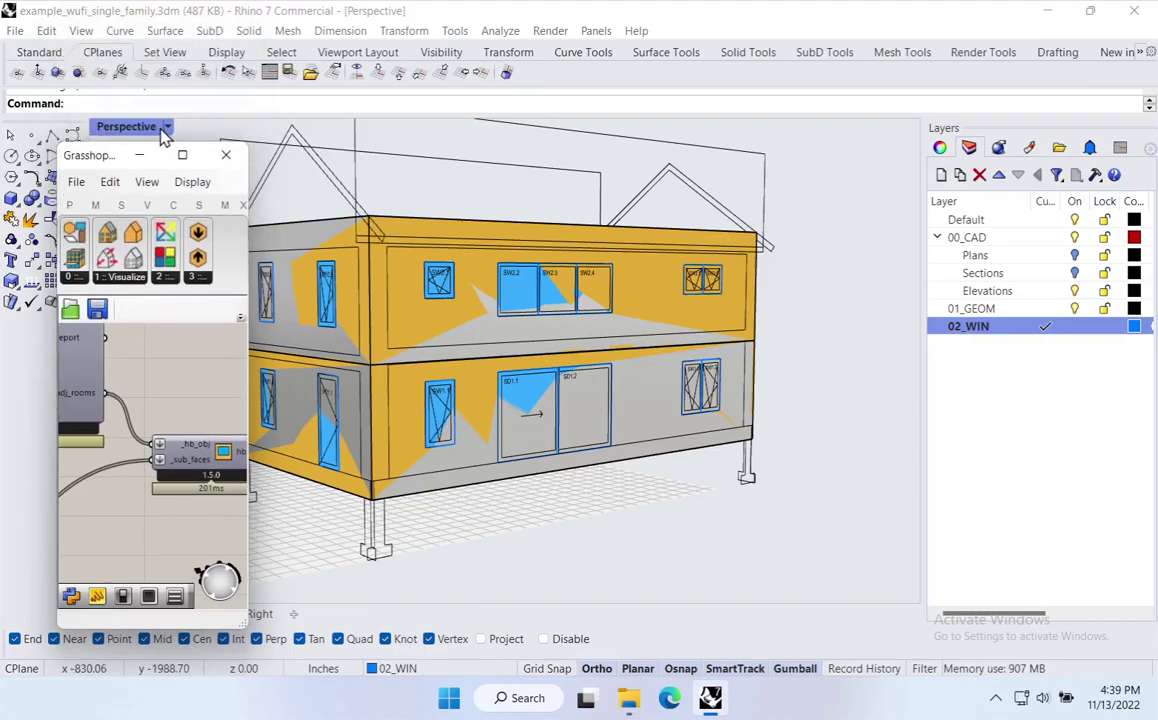
pyautogui.click(168, 126)
pyautogui.click(232, 72)
pyautogui.scroll(-4, 650, 440)
pyautogui.moveTo(690, 434); pyautogui.dragTo(584, 367, button='right')
pyautogui.scroll(3, 600, 370)
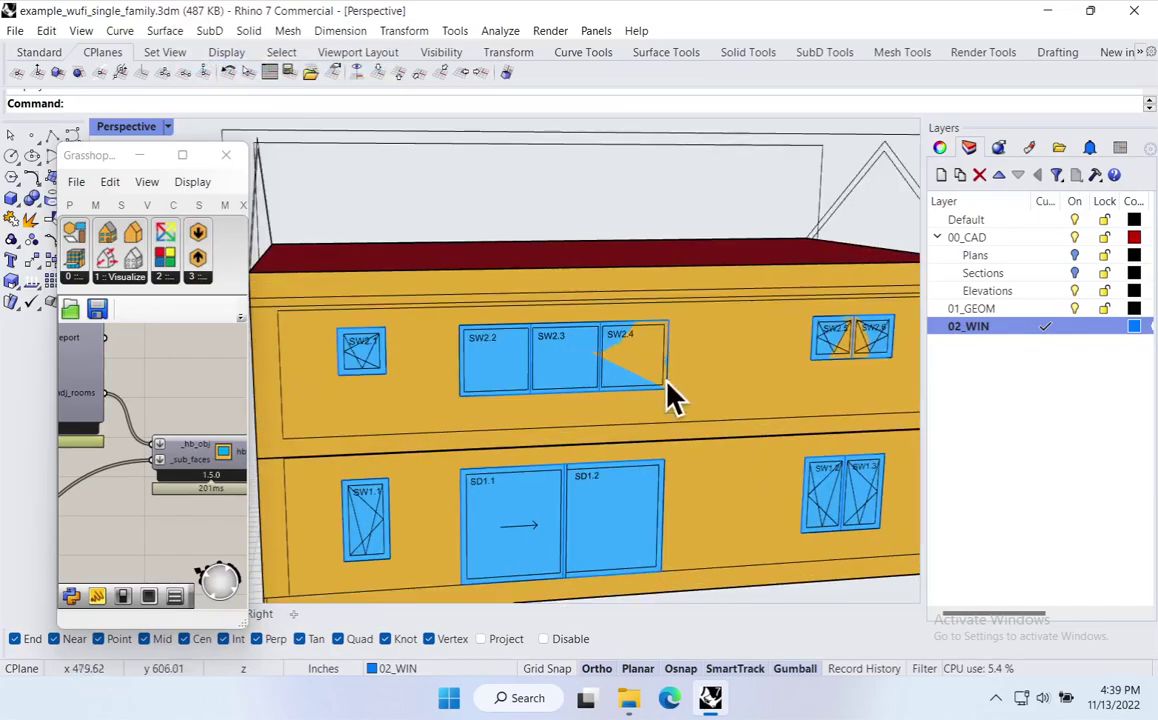
pyautogui.scroll(-5, 662, 408)
pyautogui.moveTo(662, 408); pyautogui.dragTo(427, 447, button='right')
pyautogui.moveTo(377, 399); pyautogui.dragTo(600, 439, button='right')
# Widen the Grasshopper window again and delete the component that visualizes the geometry by type.
pyautogui.moveTo(248, 146); pyautogui.dragTo(795, 56)
pyautogui.click(615, 435)
pyautogui.moveTo(626, 362); pyautogui.dragTo(491, 388, button='right')
pyautogui.press('Delete')
# Move the folder, HBJSON and WUFI XML export components with their inputs slightly farther from the model component.
pyautogui.moveTo(579, 390); pyautogui.dragTo(498, 485, button='right')
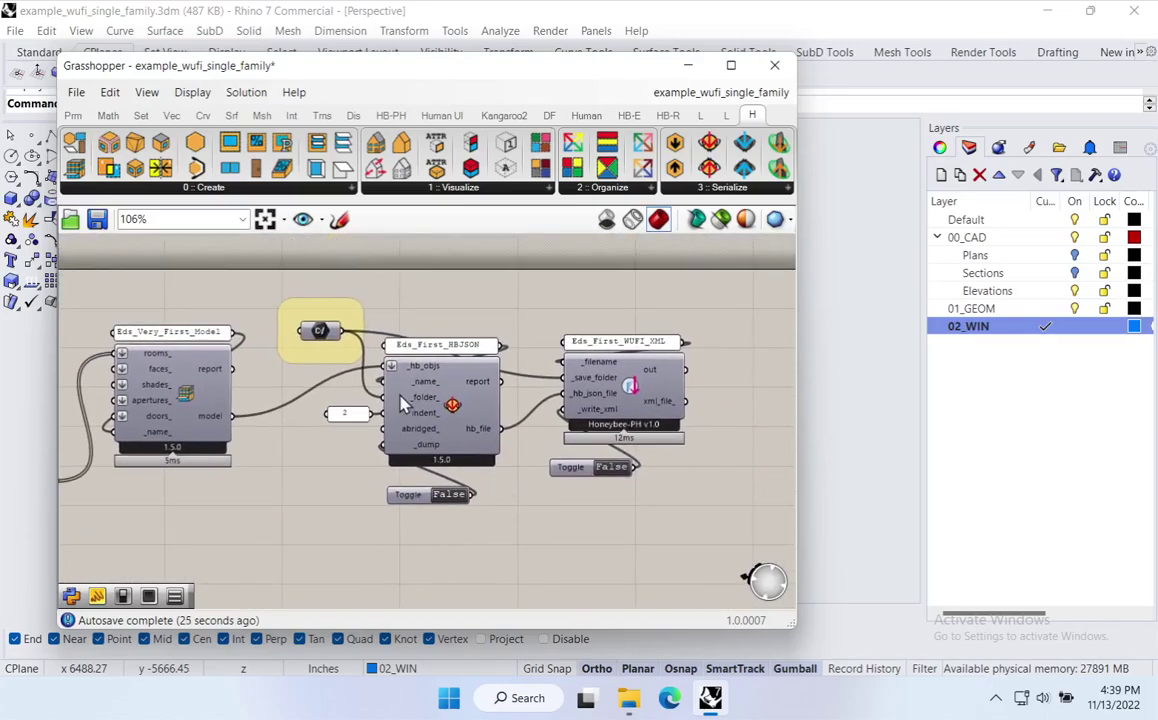
pyautogui.moveTo(290, 292); pyautogui.dragTo(700, 546)
pyautogui.moveTo(483, 428); pyautogui.dragTo(490, 414)
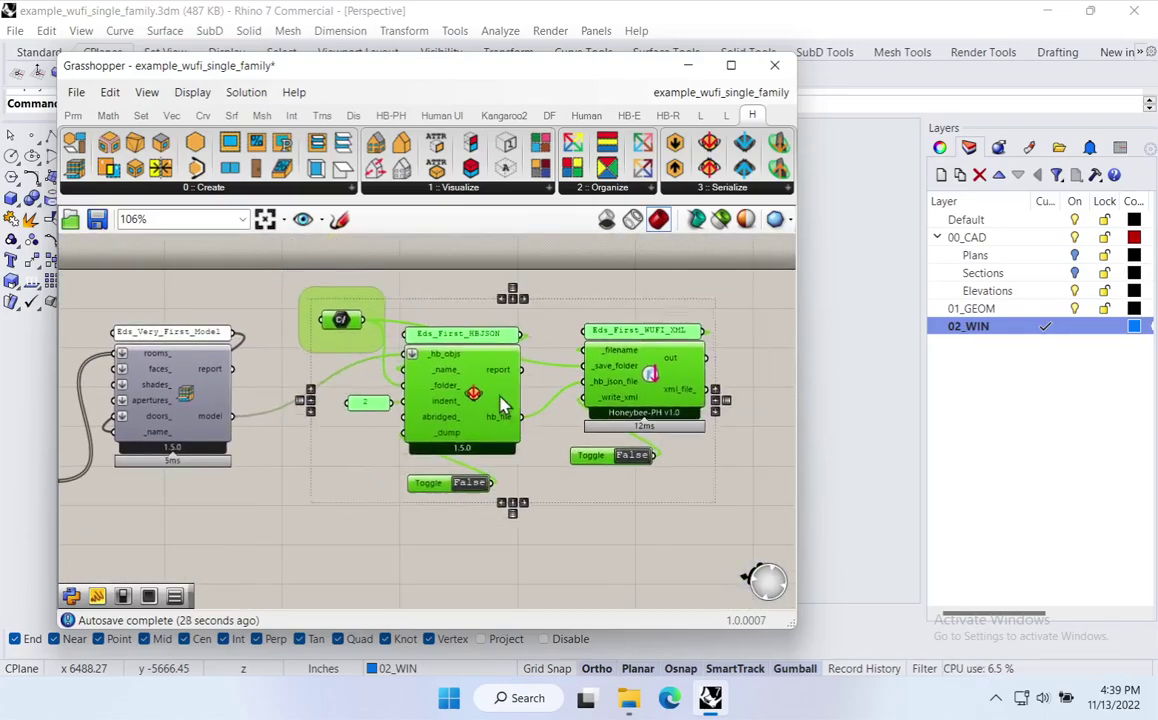
# Delete the WUFI XML component's toggle, wire the HBJSON component's toggle to _write_xml as well, and place it beside the _dump input.
pyautogui.click(570, 473)
pyautogui.scroll(3, 588, 470)
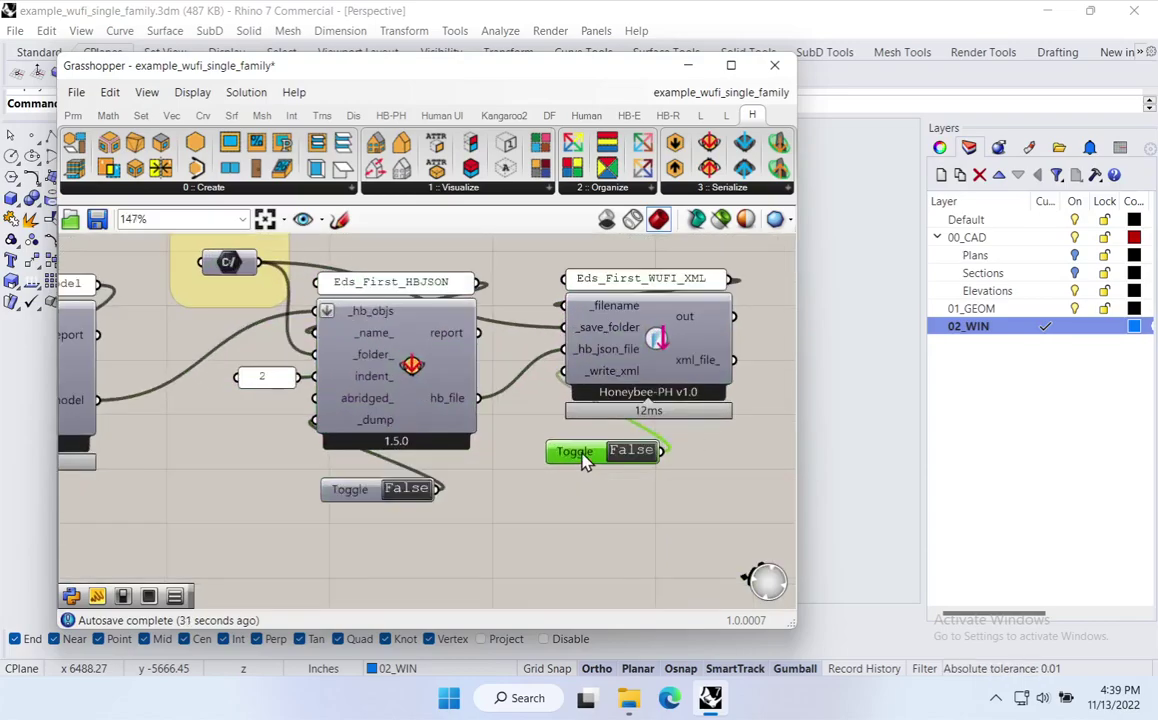
pyautogui.press('Delete')
pyautogui.moveTo(357, 491); pyautogui.dragTo(566, 373)
pyautogui.moveTo(350, 513); pyautogui.dragTo(245, 470)
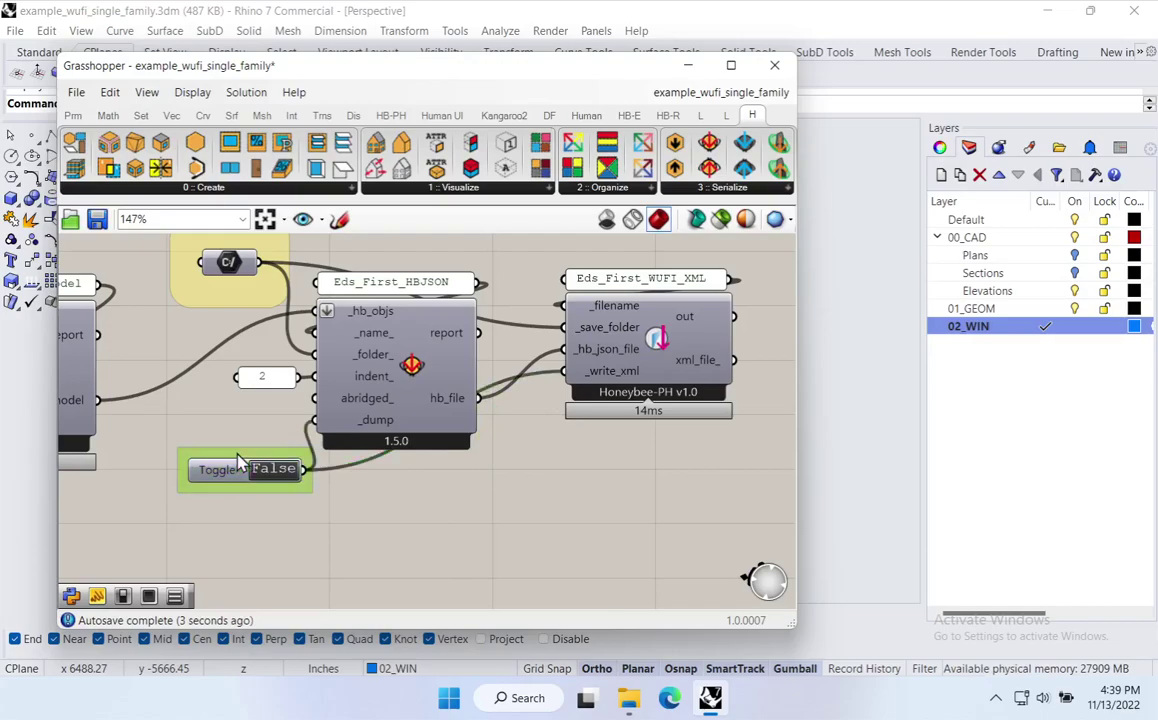
# Give the shared export toggle's group a red colour and a blob outline.
pyautogui.rightClick(238, 458)
pyautogui.moveTo(320, 640)
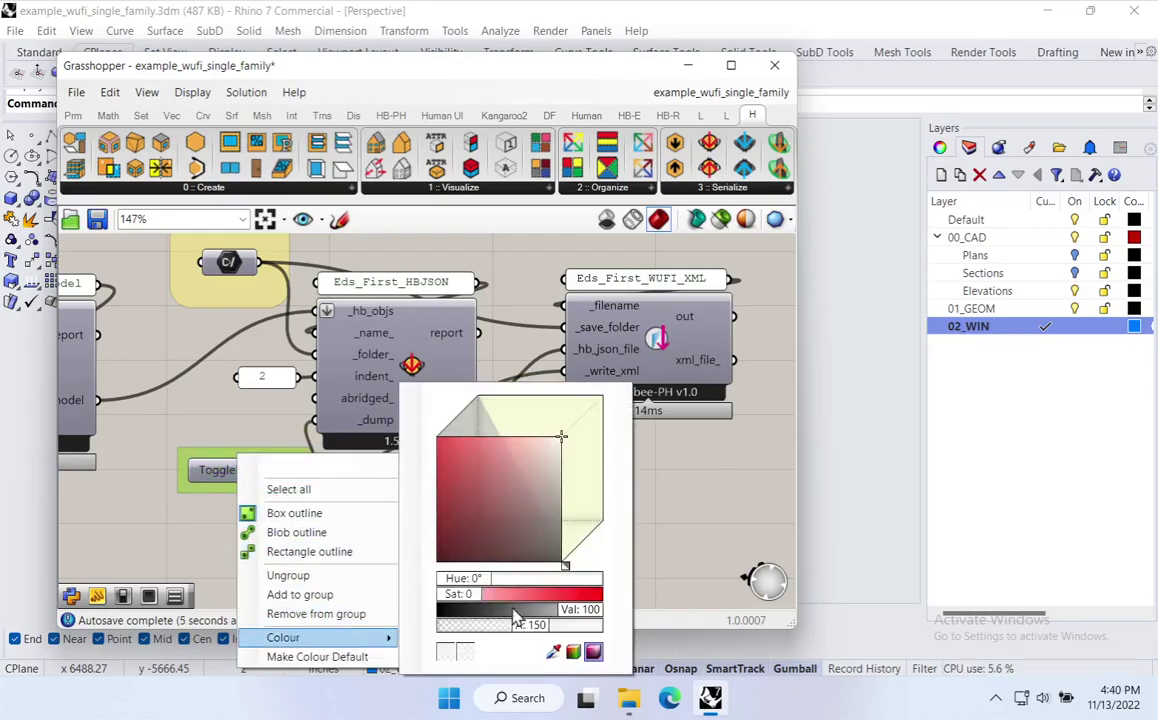
pyautogui.click(296, 532)
pyautogui.moveTo(268, 468); pyautogui.dragTo(250, 467)
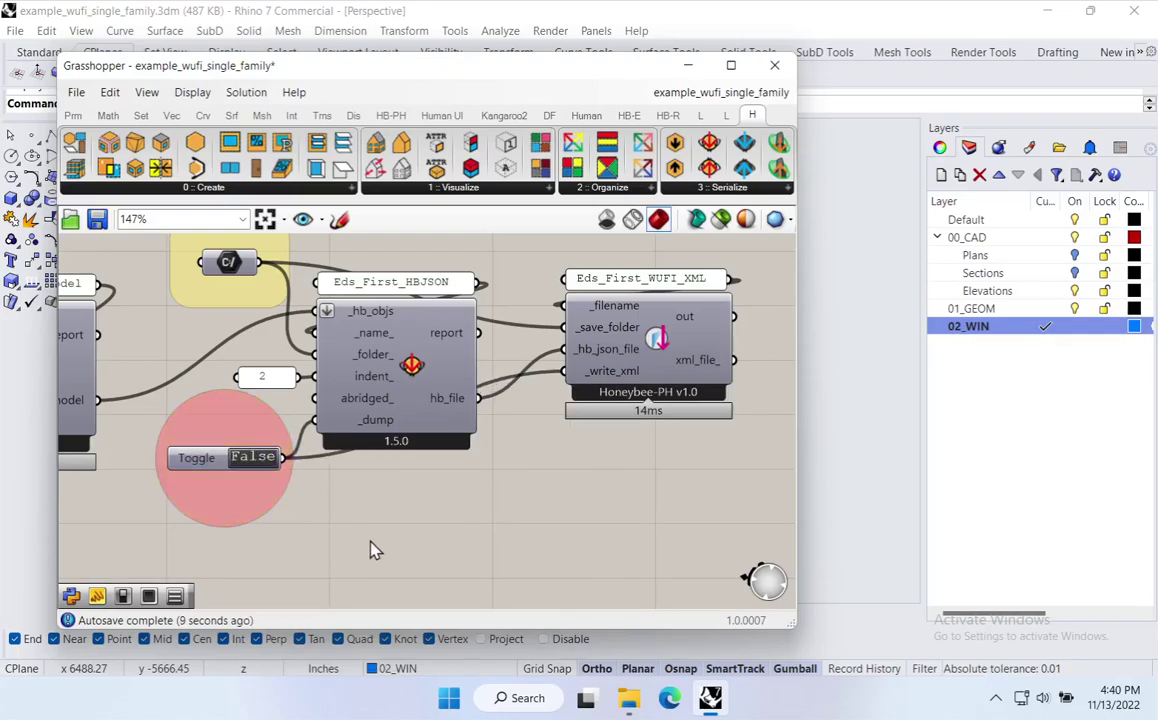
# Set the shared toggle to True to write the HBJSON and WUFI XML files, then return it to False.
pyautogui.click(380, 355)
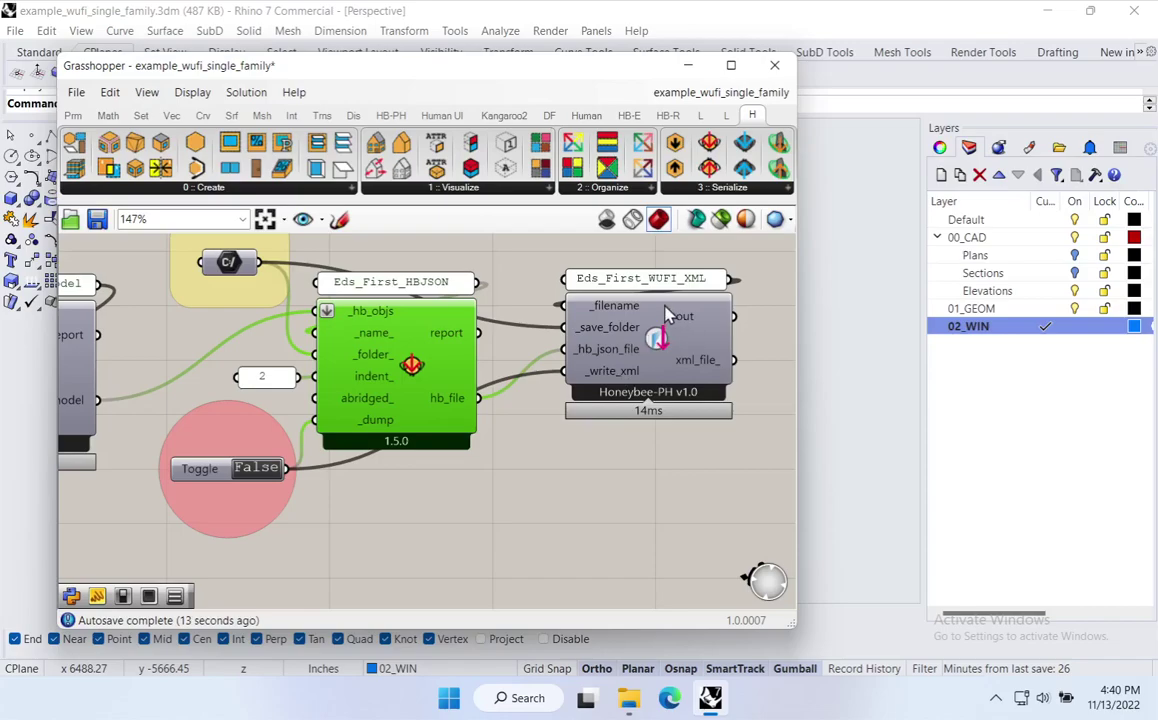
pyautogui.click(700, 333)
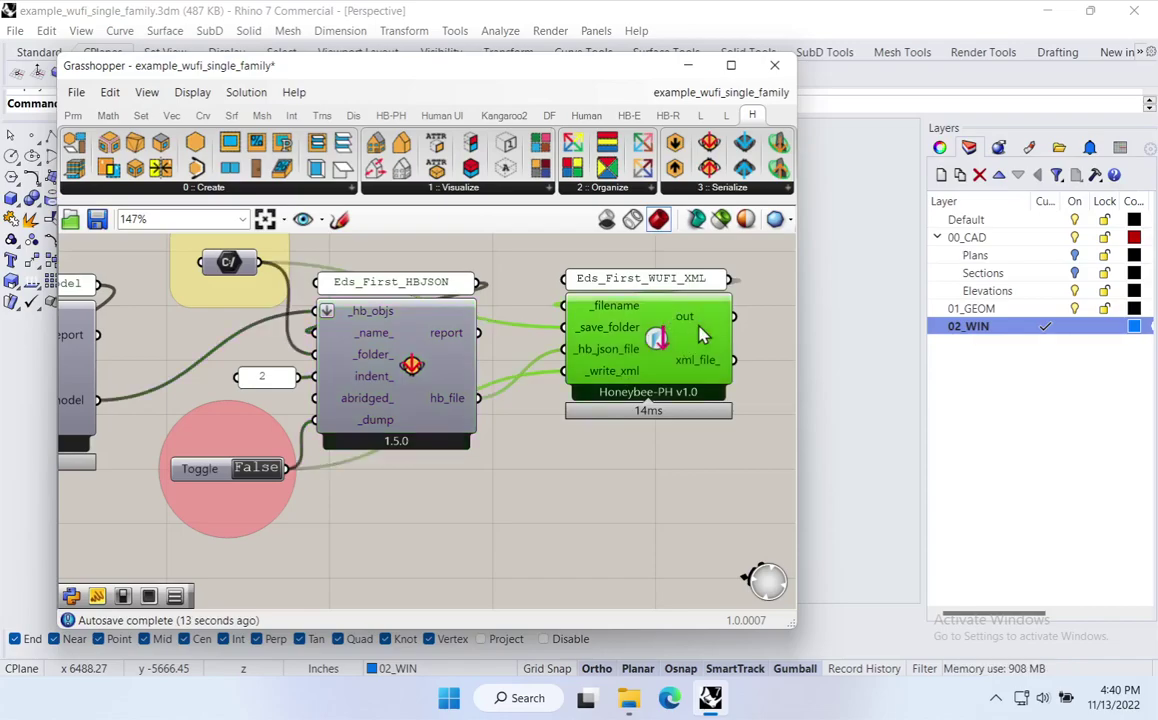
pyautogui.doubleClick(266, 472)
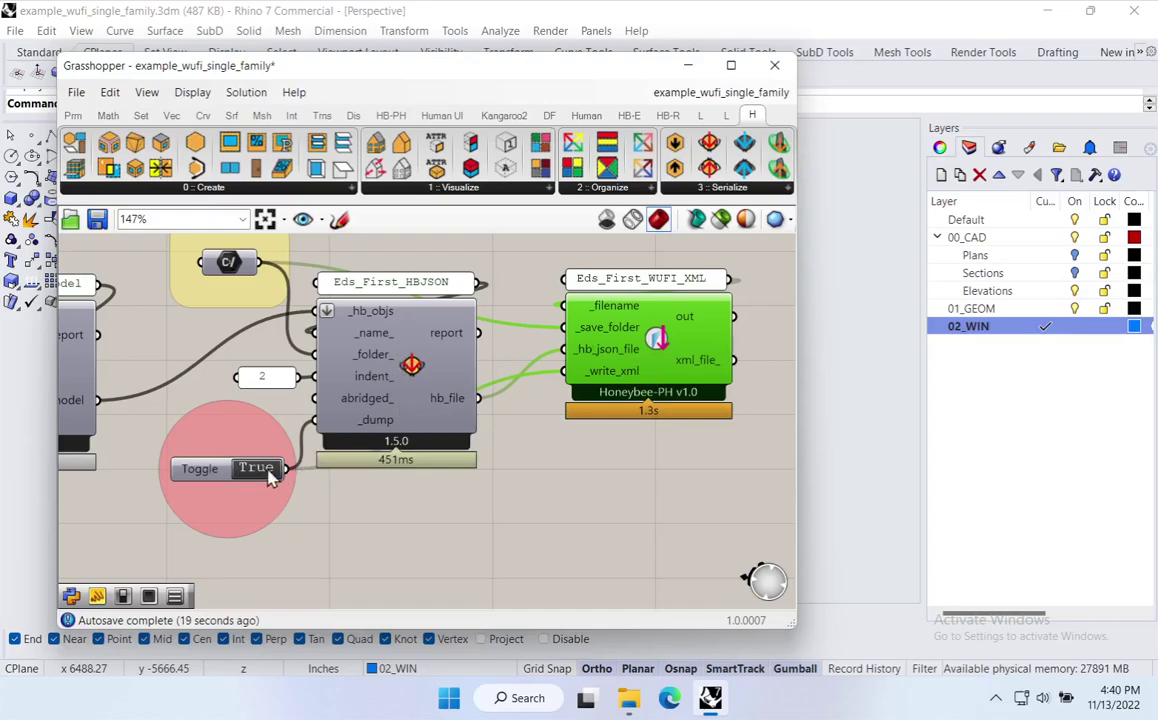
pyautogui.doubleClick(266, 470)
pyautogui.scroll(-5, 589, 527)
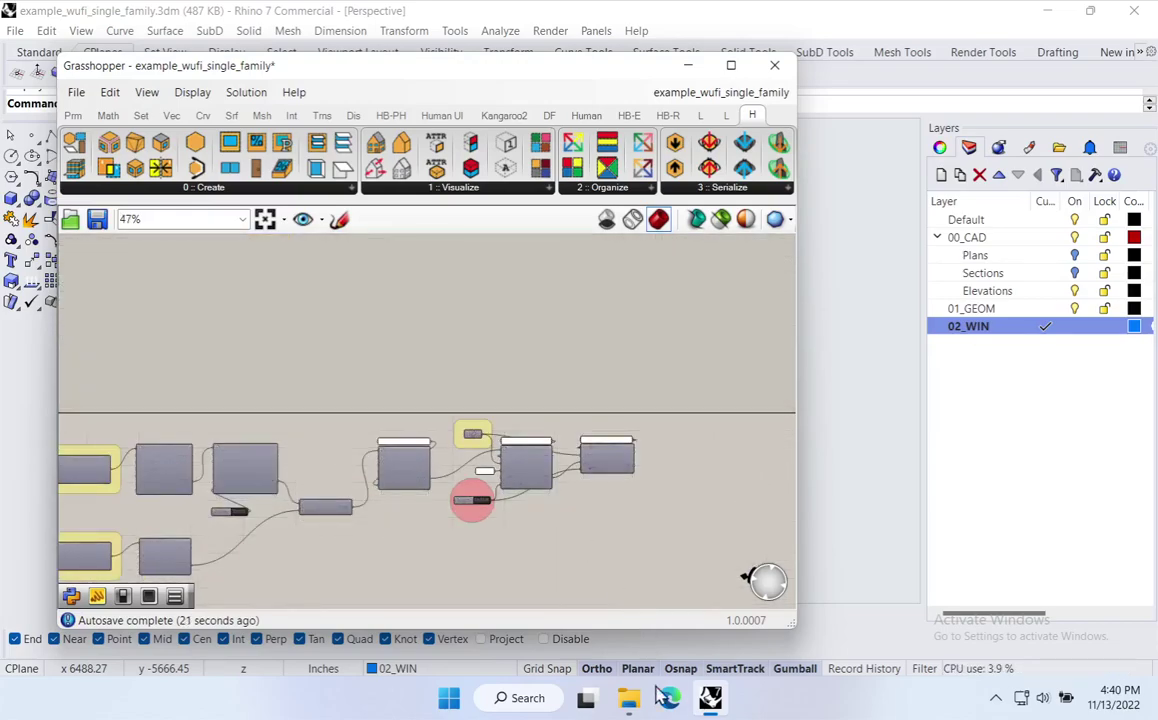
# Switch to File Explorer, browse to the Desktop folder, and locate the exported file Eds_First_WUFI_XML_11_13_16_40_14.
pyautogui.moveTo(628, 698)
pyautogui.click(632, 638)
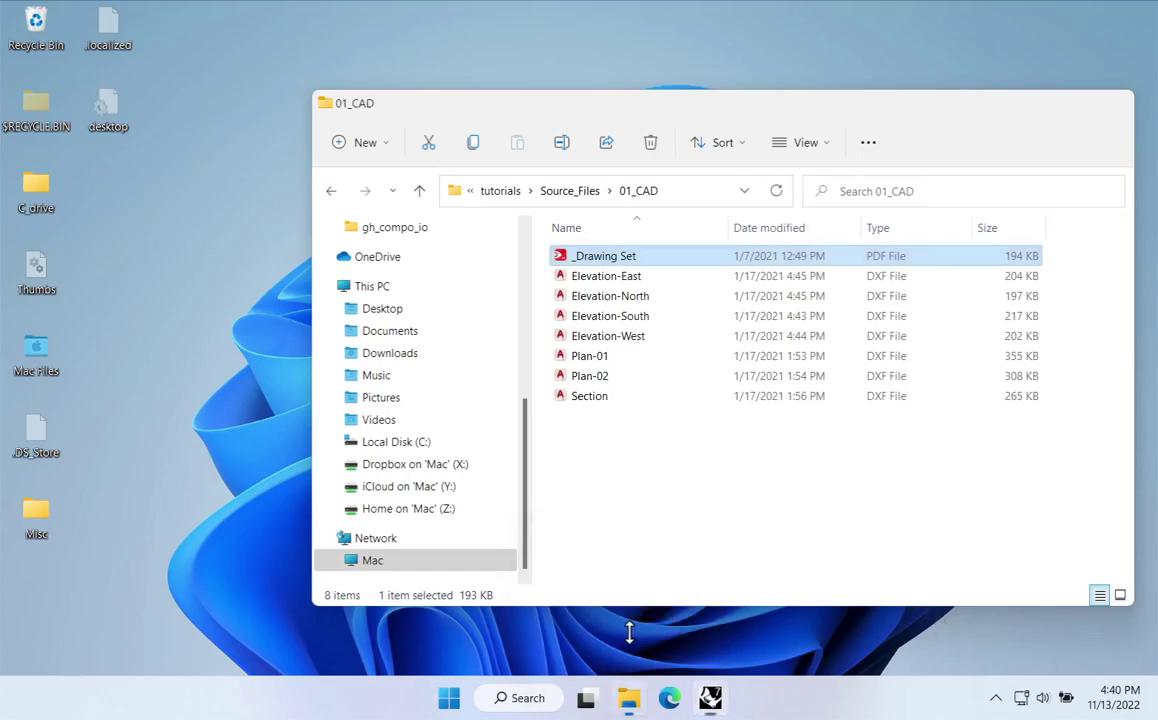
pyautogui.click(745, 192)
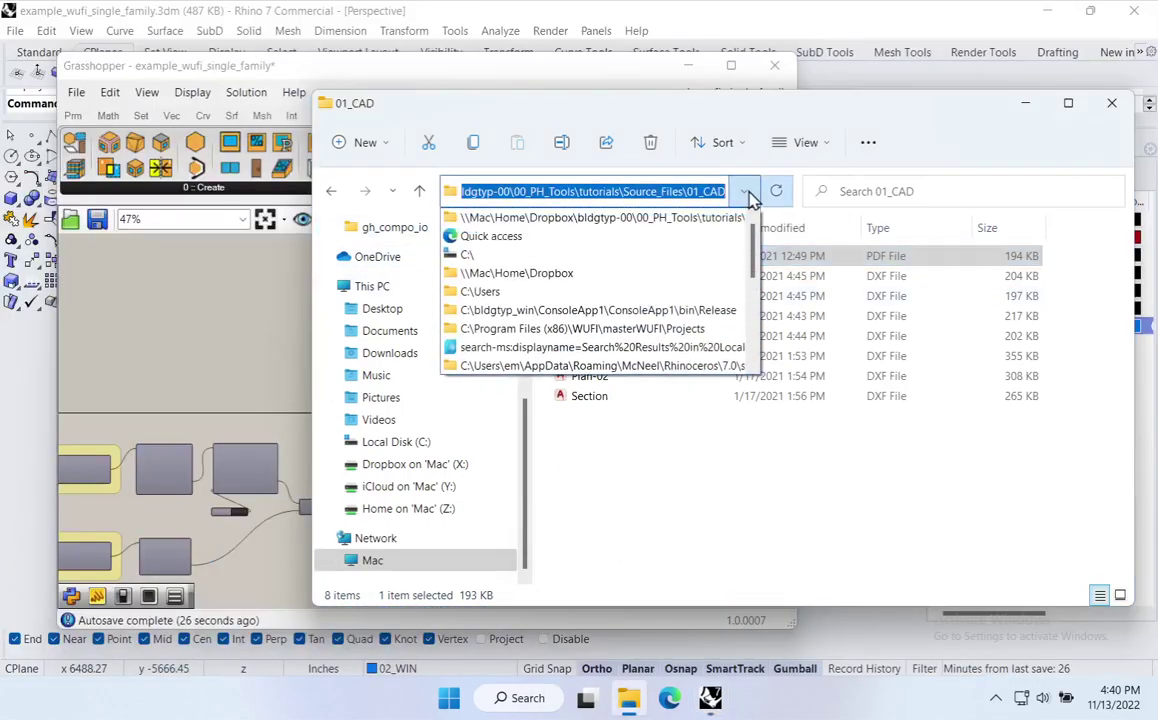
pyautogui.click(505, 274)
pyautogui.hscroll(2, 638, 520)
pyautogui.hscroll(-2, 642, 555)
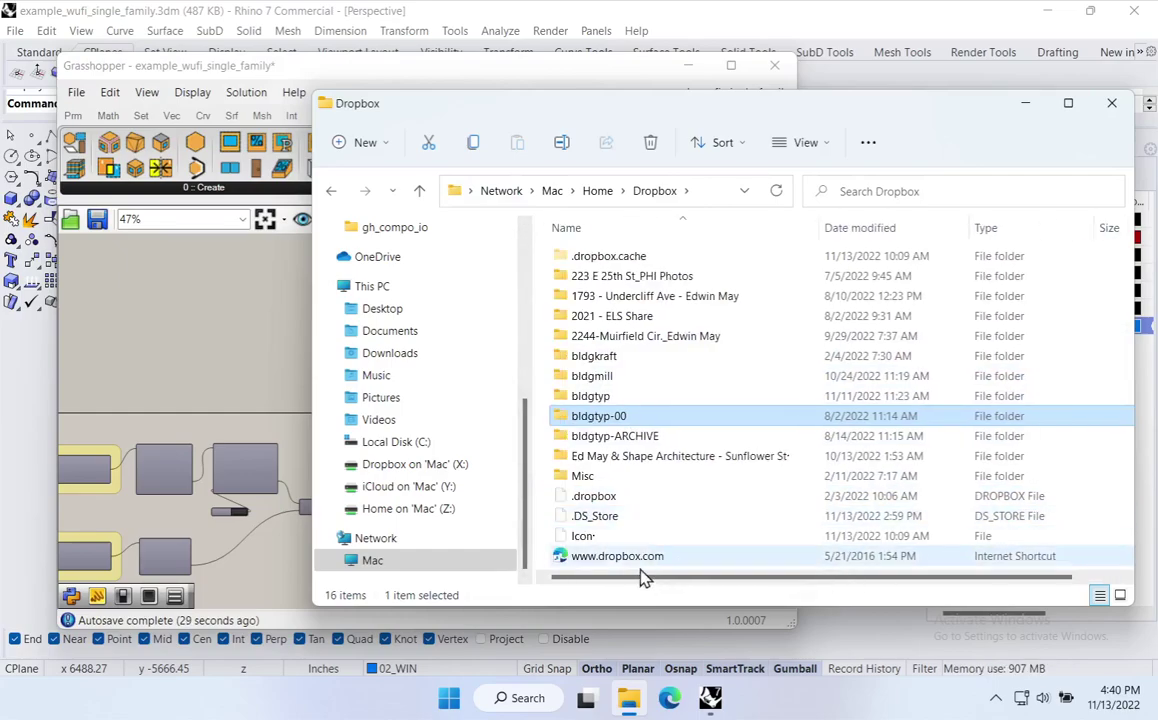
pyautogui.click(455, 310)
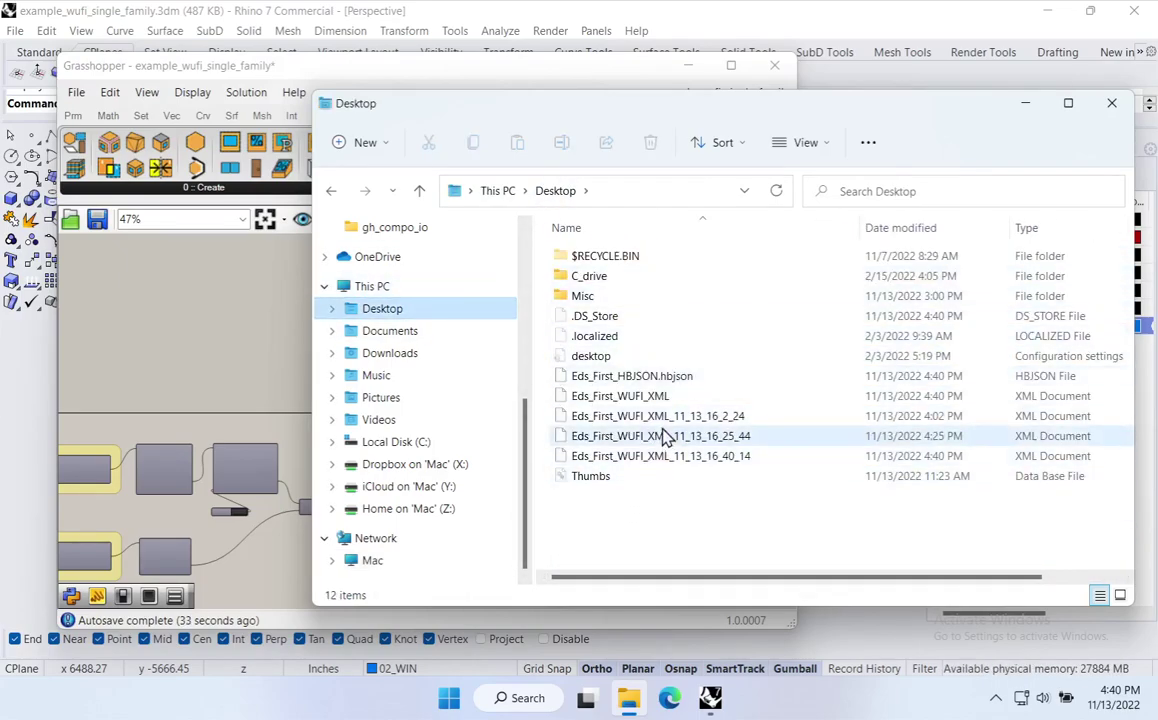
pyautogui.click(651, 460)
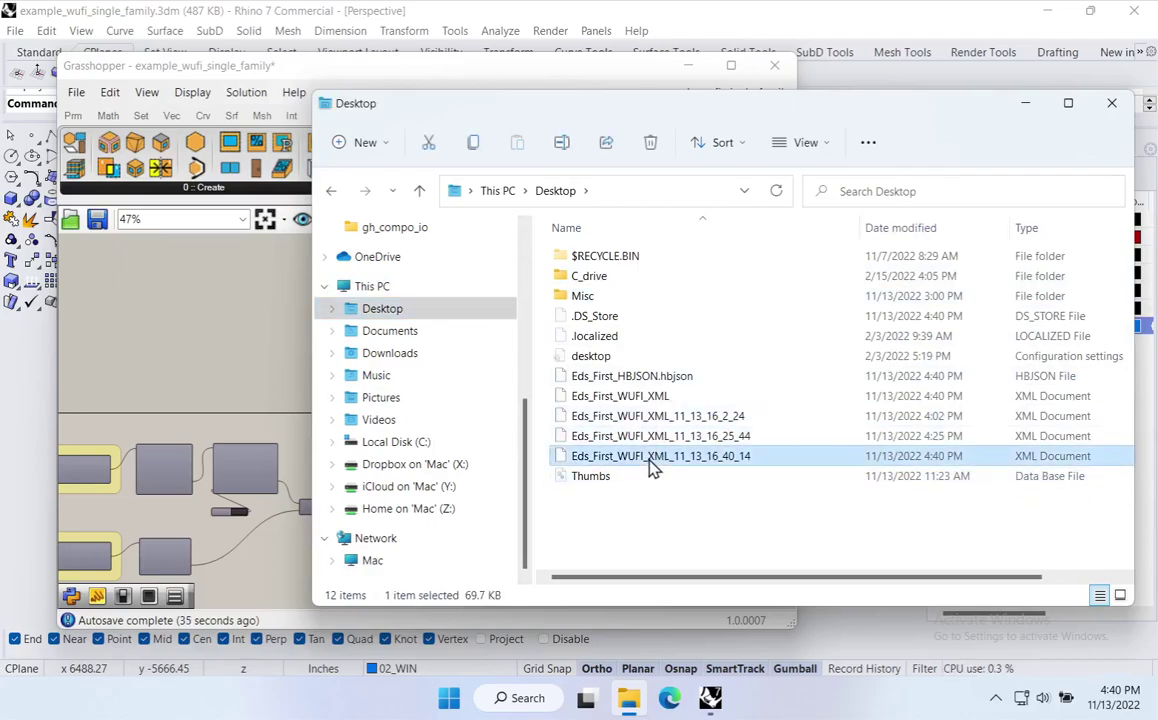
# Delete the older exports Eds_First_WUFI_XML_11_13_16_2_24 and Eds_First_WUFI_XML_11_13_16_25_44, and select the remaining time-stamped XML file.
pyautogui.click(707, 418)
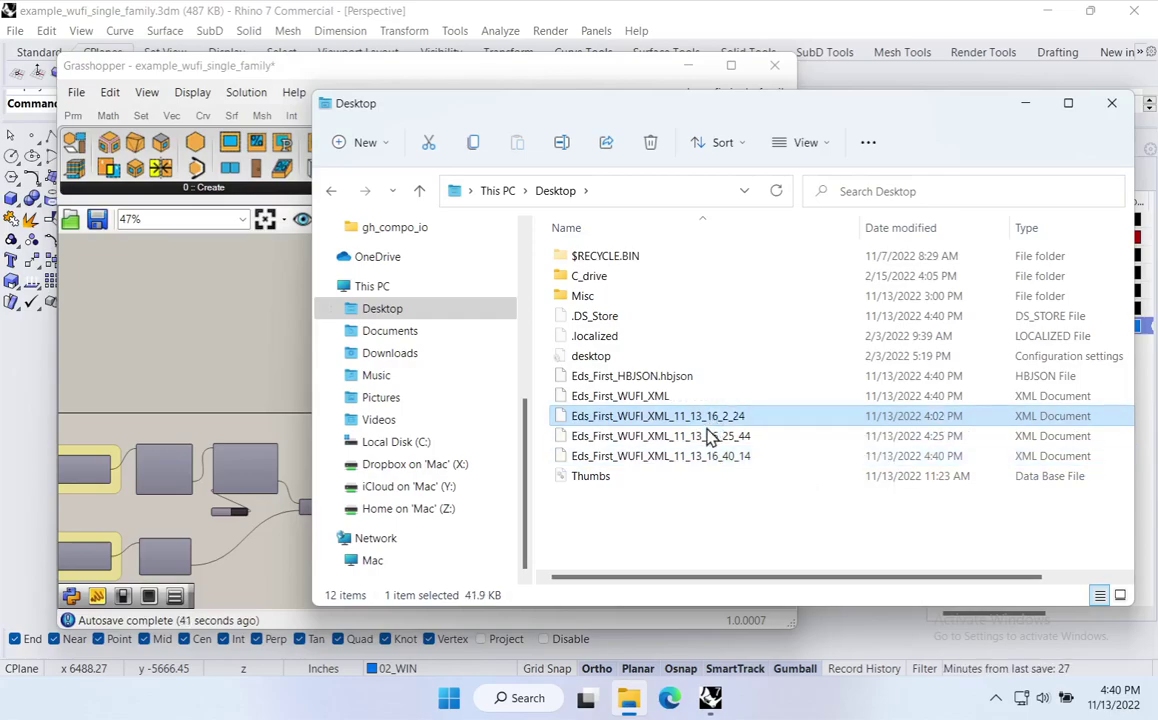
pyautogui.keyDown('shift'); pyautogui.click(708, 437); pyautogui.keyUp('shift')
pyautogui.rightClick(688, 425)
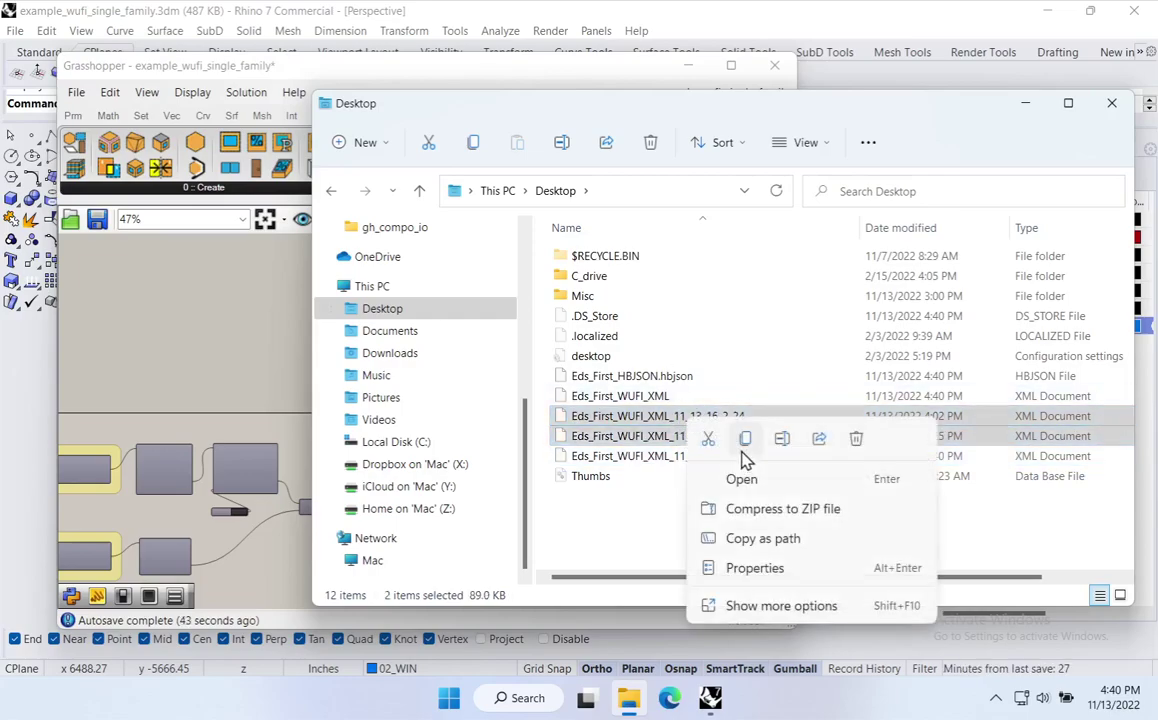
pyautogui.click(856, 439)
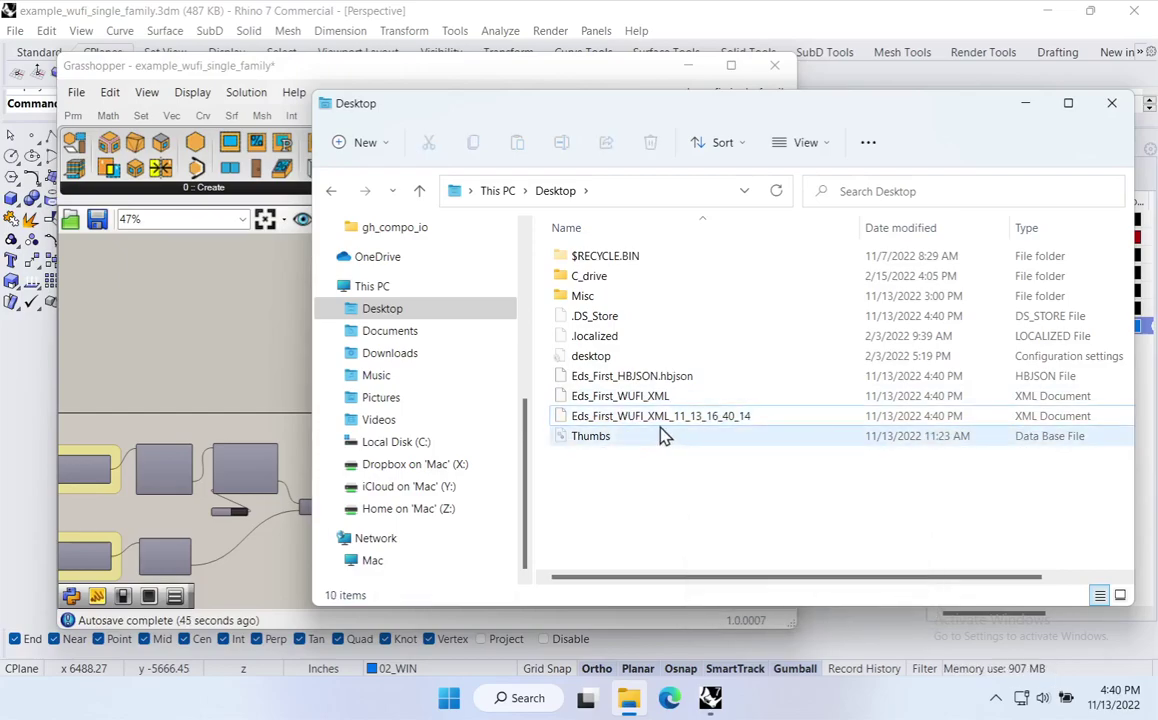
pyautogui.click(662, 419)
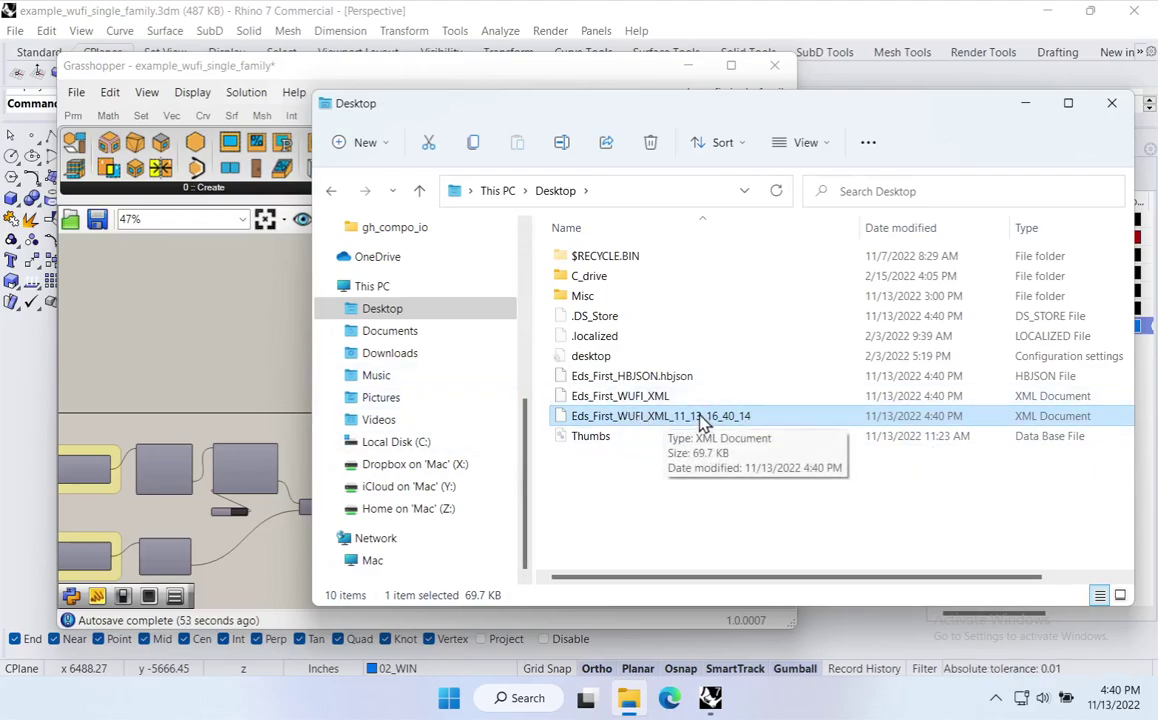
# Return to the Grasshopper definition, review it briefly, and launch WUFI Passive Free.
pyautogui.click(227, 338)
pyautogui.moveTo(251, 458); pyautogui.dragTo(389, 340, button='right')
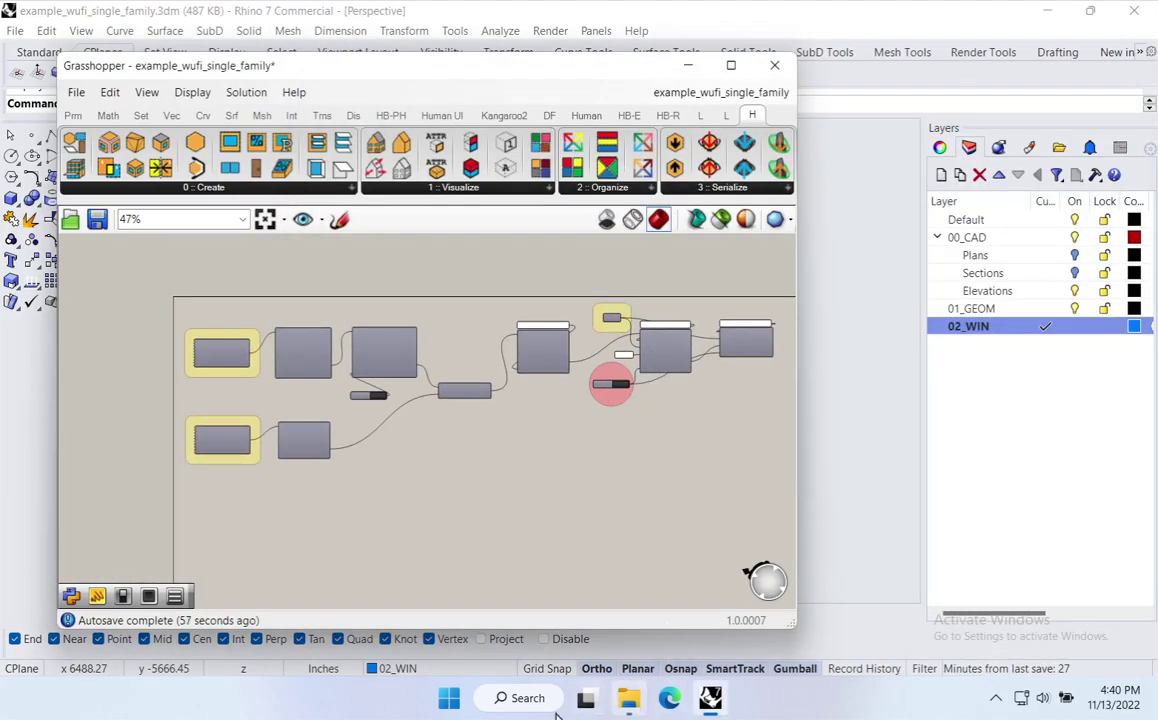
pyautogui.click(449, 698)
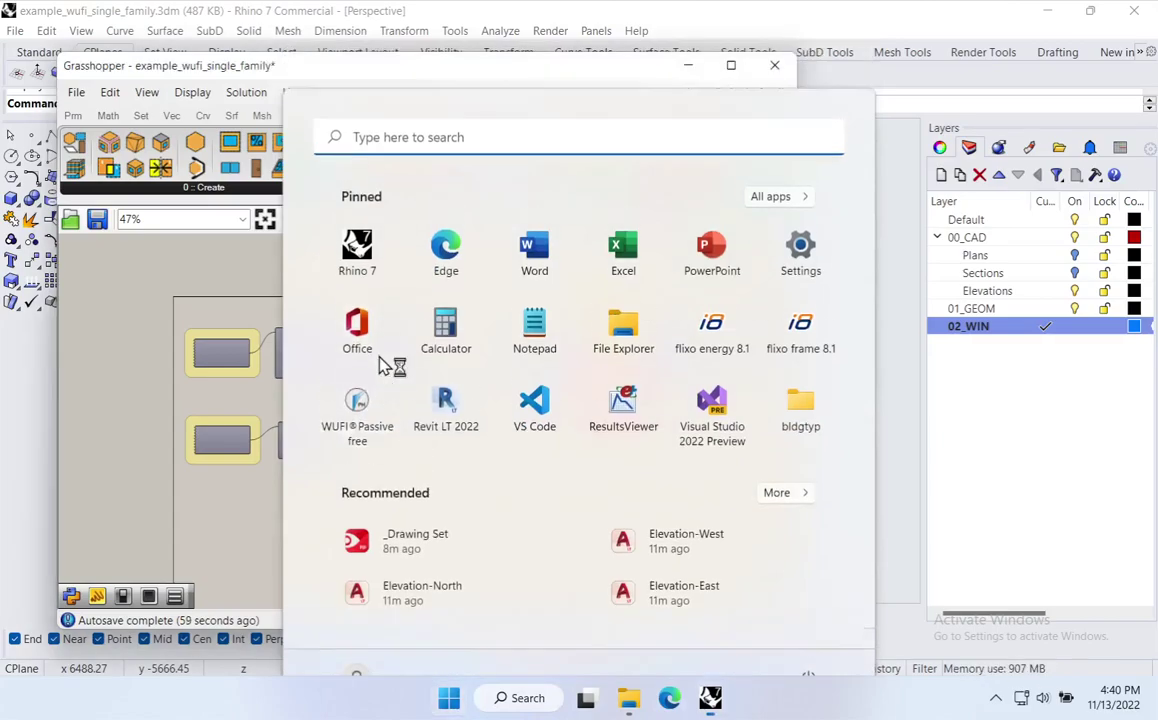
pyautogui.click(383, 368)
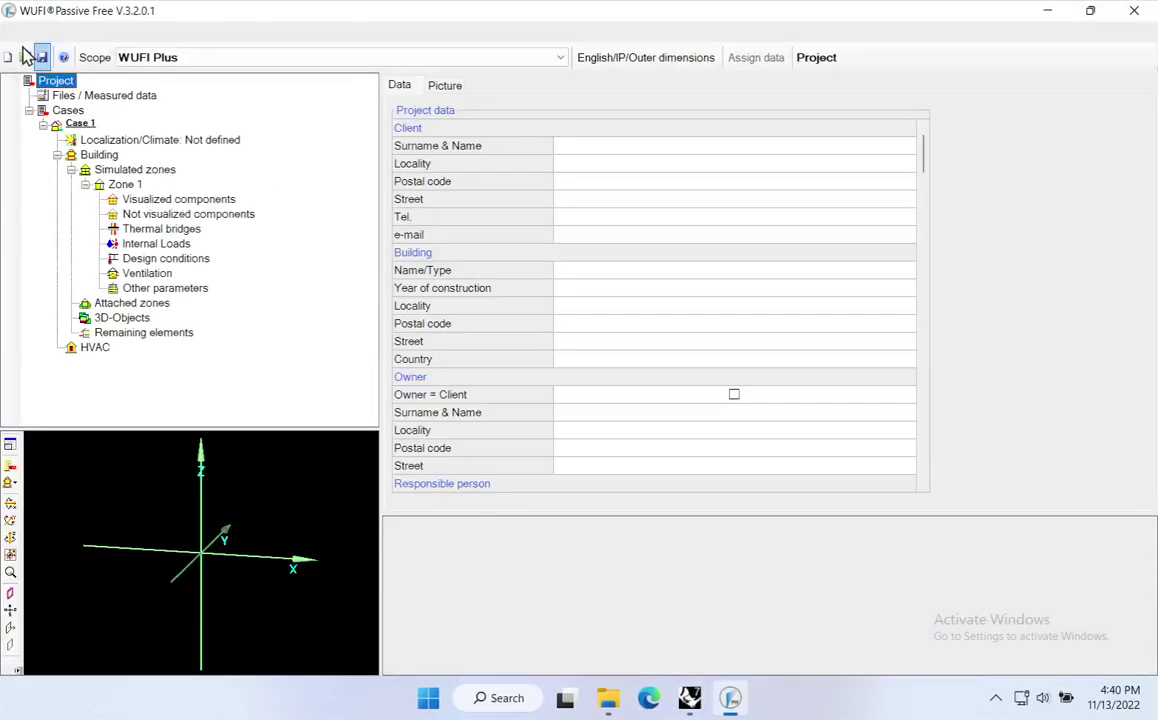
# Open the XML project file Eds_First_WUFI_XML_11_13_16_40_14 from the Desktop and accept the use of SI values.
pyautogui.click(21, 32)
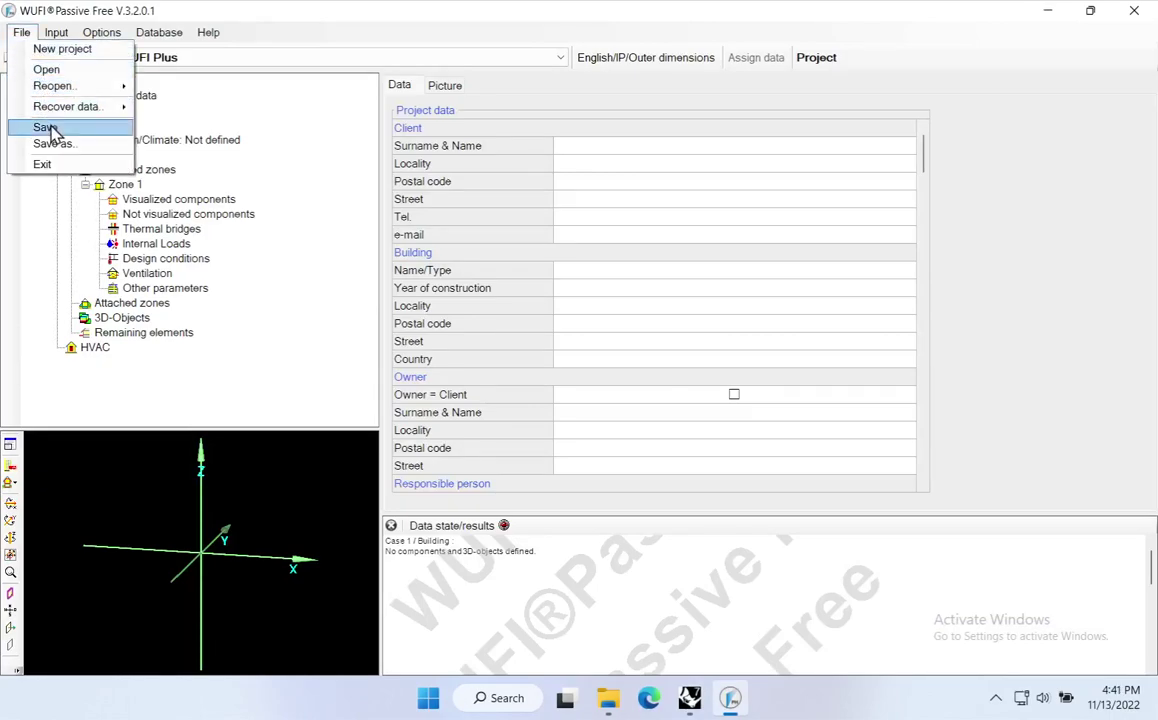
pyautogui.click(46, 69)
pyautogui.scroll(5, 160, 250)
pyautogui.click(148, 168)
pyautogui.click(146, 188)
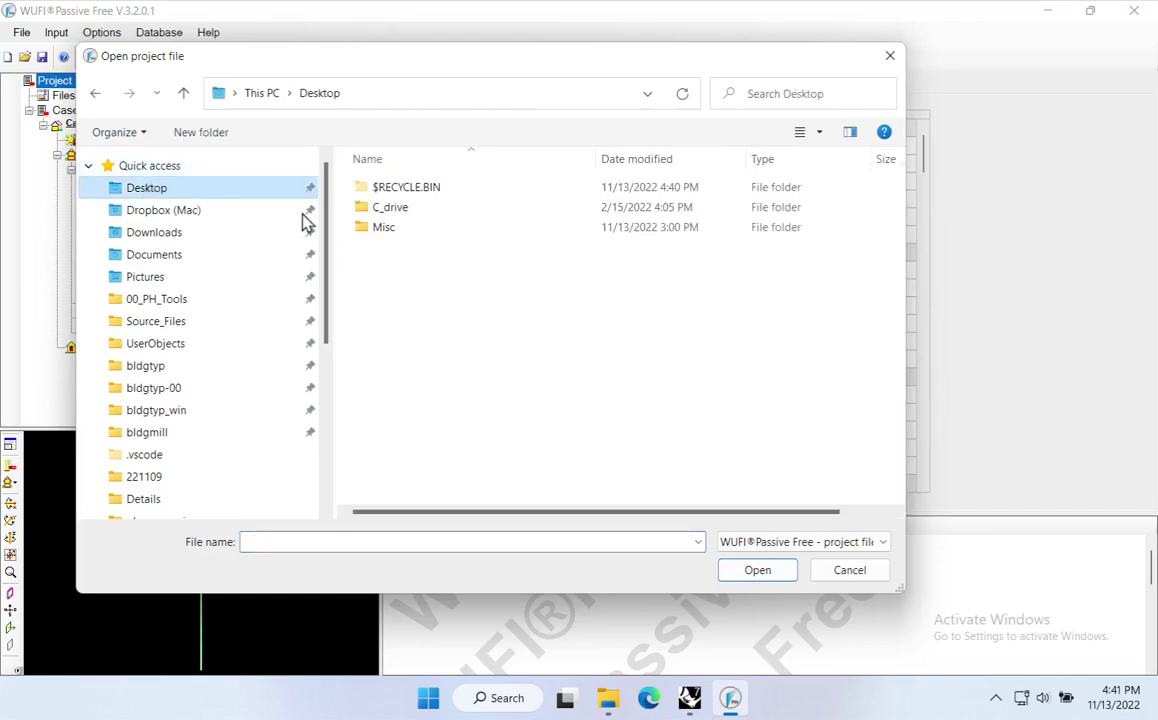
pyautogui.click(755, 544)
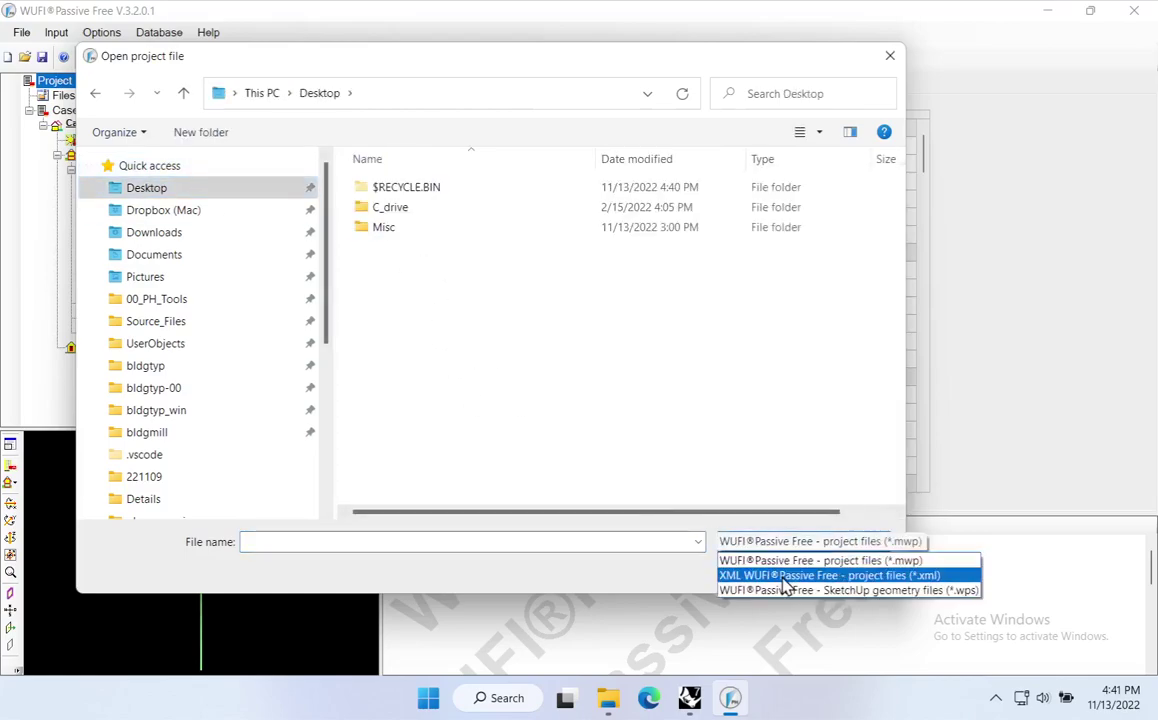
pyautogui.click(785, 576)
pyautogui.click(487, 272)
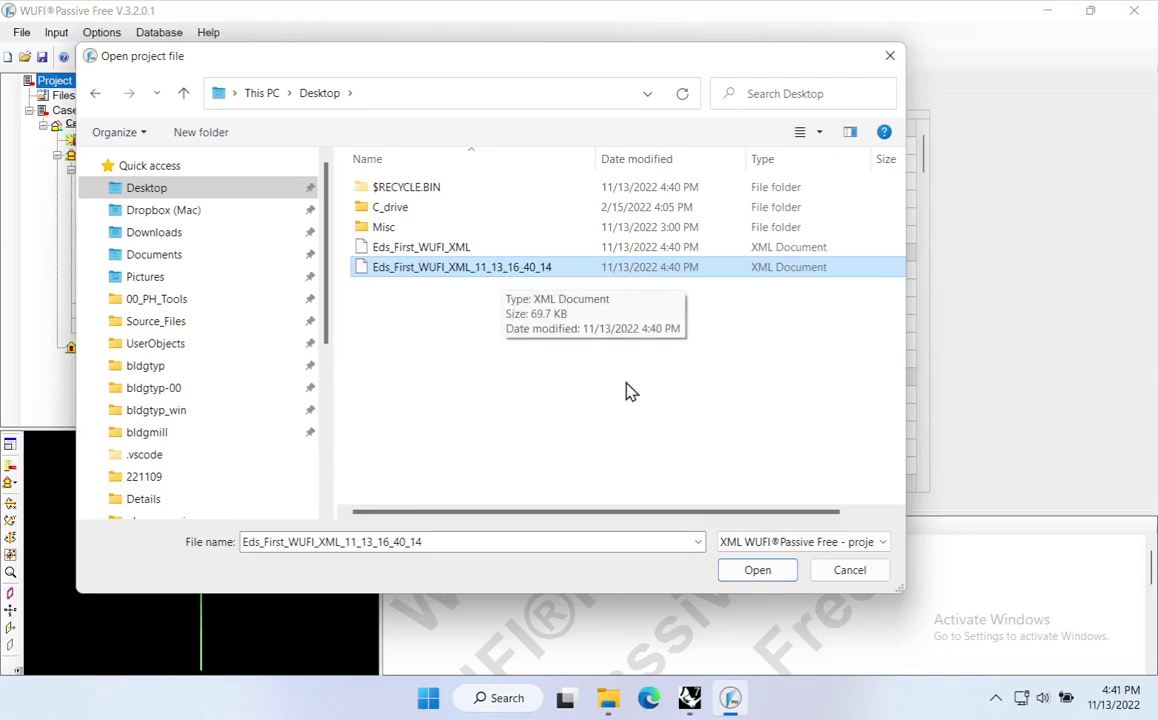
pyautogui.click(754, 572)
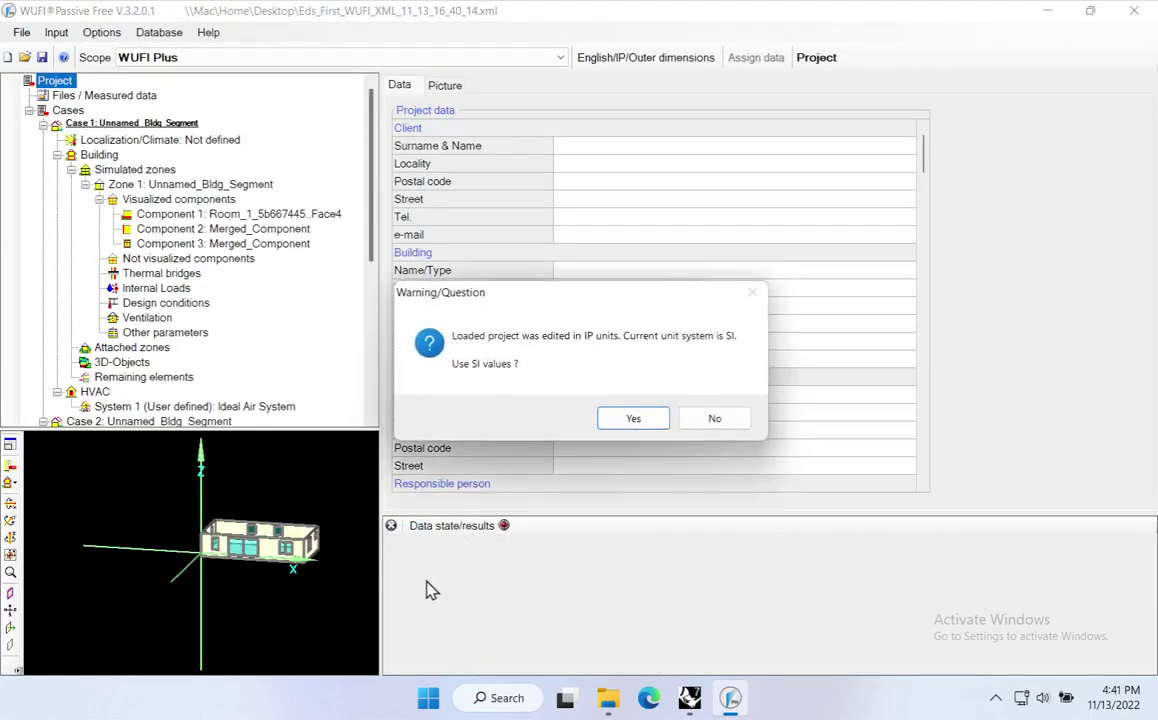
pyautogui.click(633, 418)
# Examine the imported 3D geometry and windows, collapse both Building branches, and compare Case 1 with Case 2.
pyautogui.scroll(3, 308, 598)
pyautogui.moveTo(306, 591); pyautogui.dragTo(172, 601, button='middle')
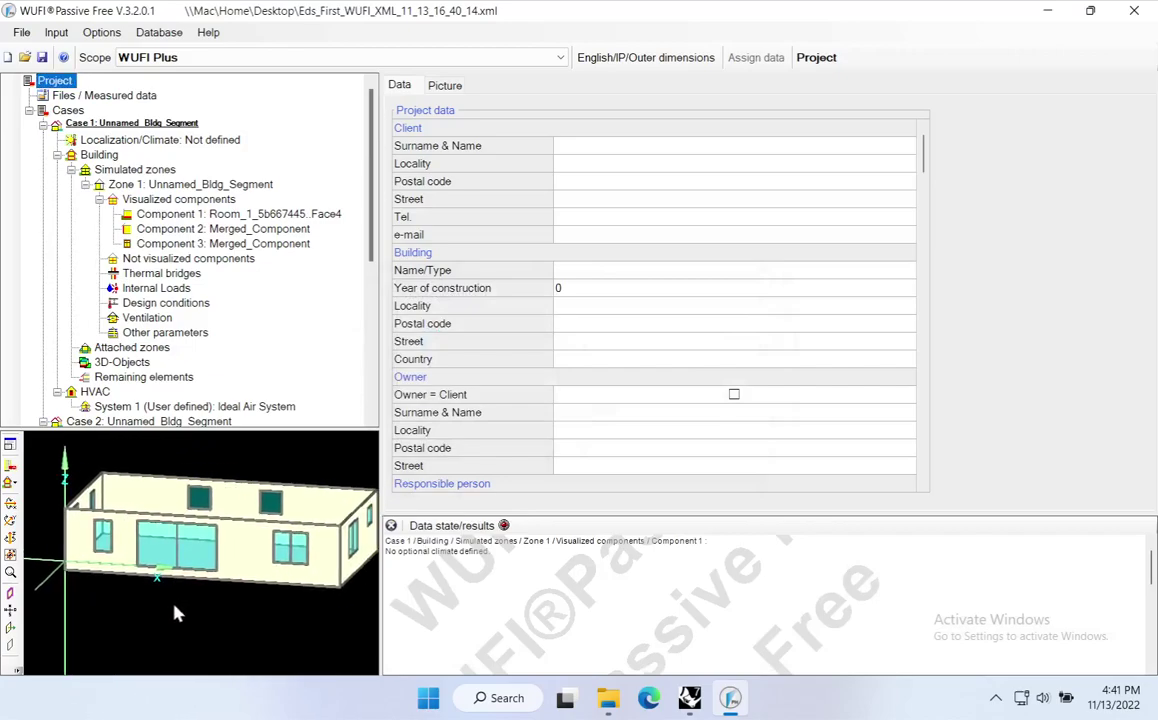
pyautogui.click(58, 156)
pyautogui.click(58, 230)
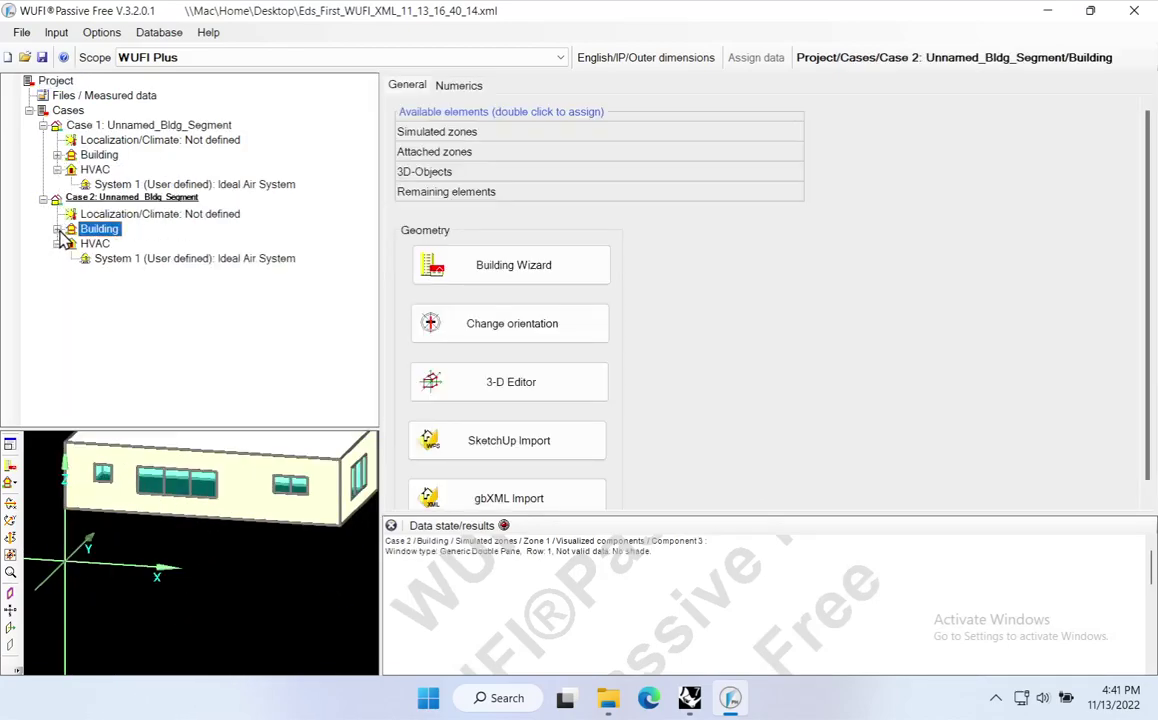
pyautogui.click(101, 141)
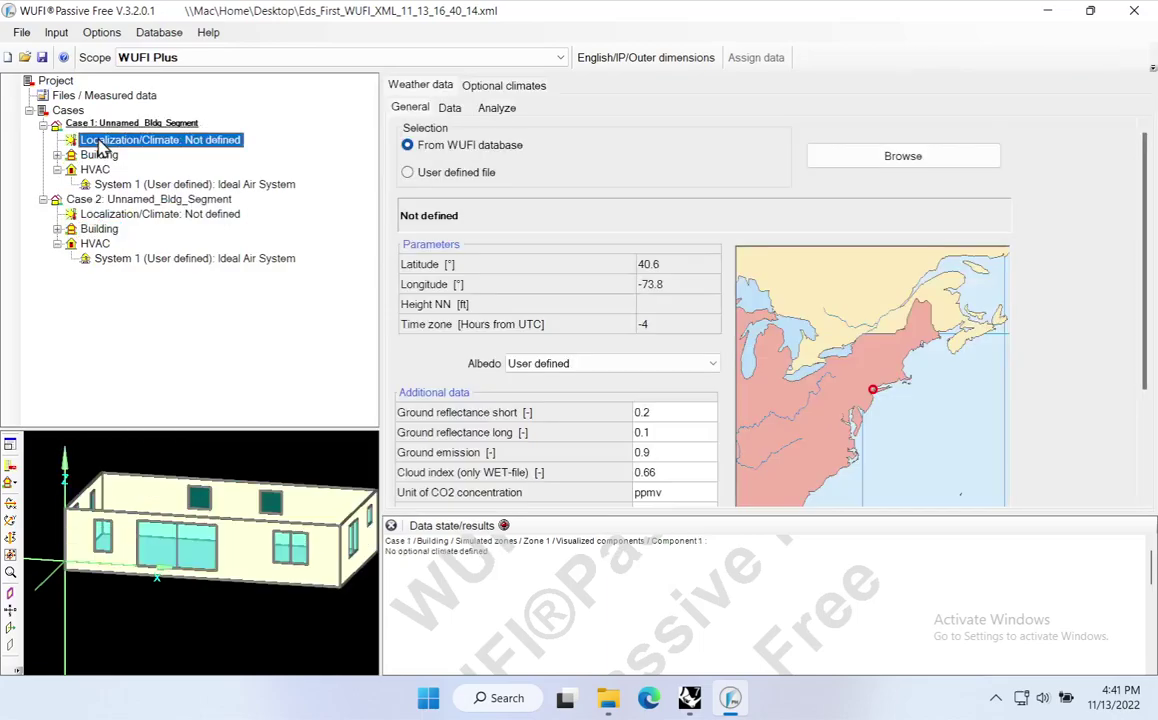
pyautogui.click(99, 230)
pyautogui.click(108, 129)
pyautogui.click(99, 231)
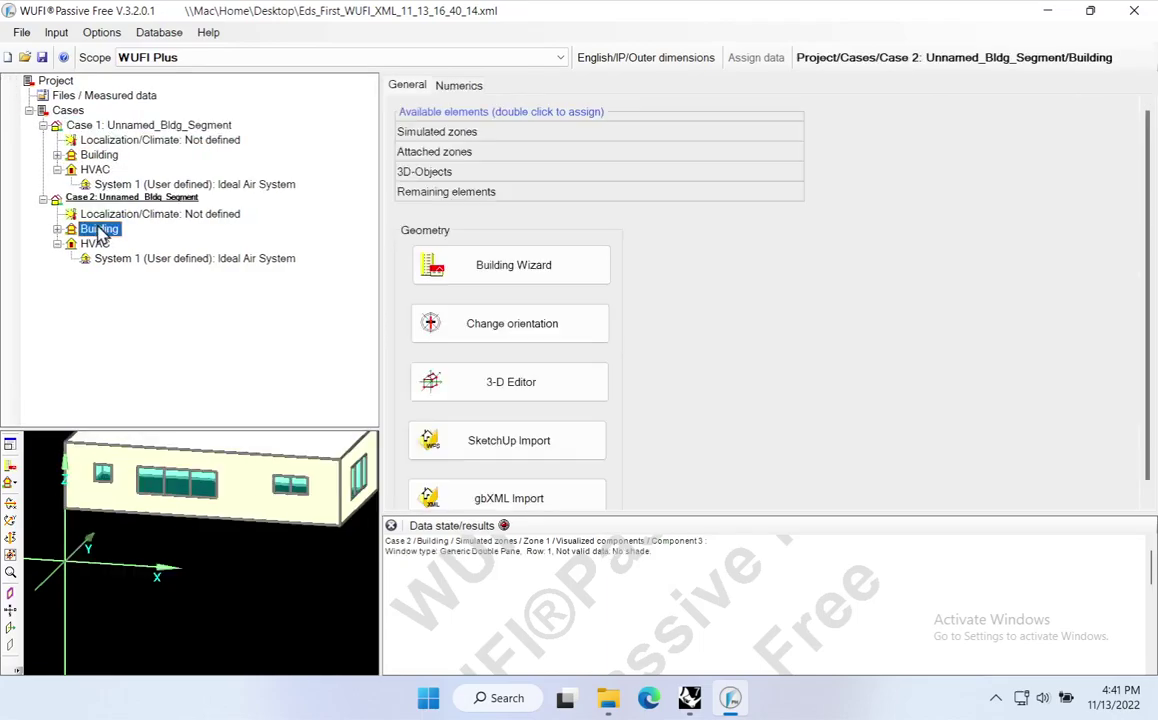
pyautogui.click(112, 141)
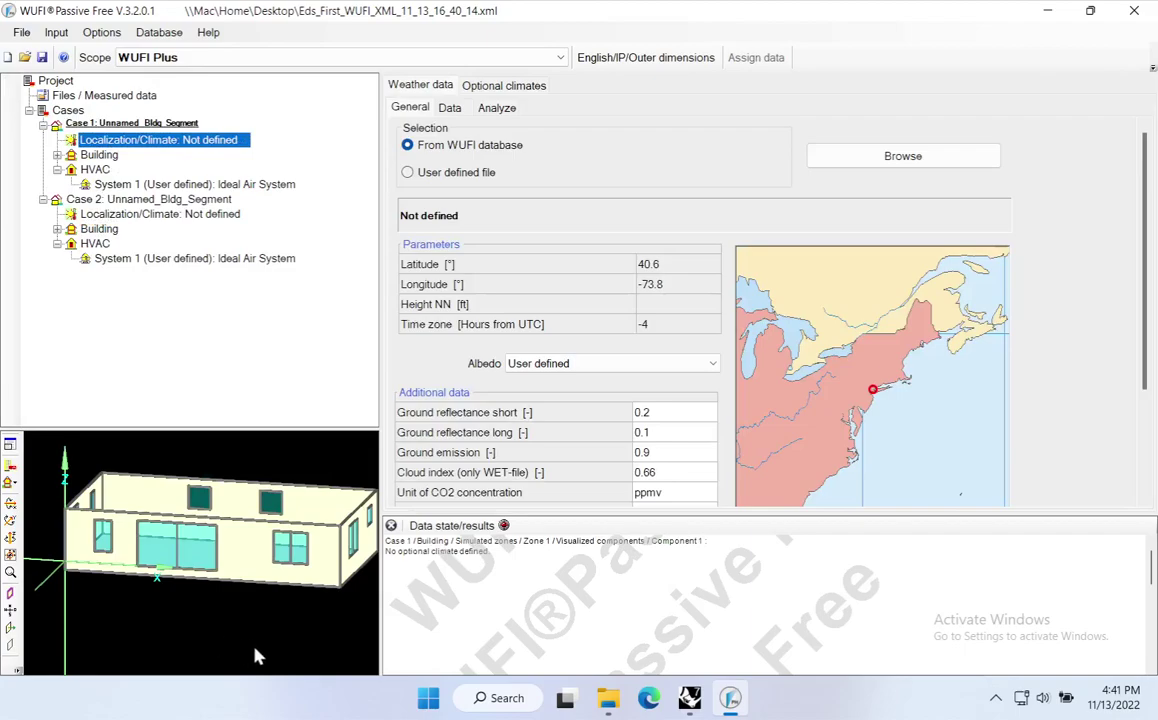
# Set the project scope to Passive house verification.
pyautogui.moveTo(192, 636); pyautogui.dragTo(170, 650)
pyautogui.click(165, 58)
pyautogui.click(185, 88)
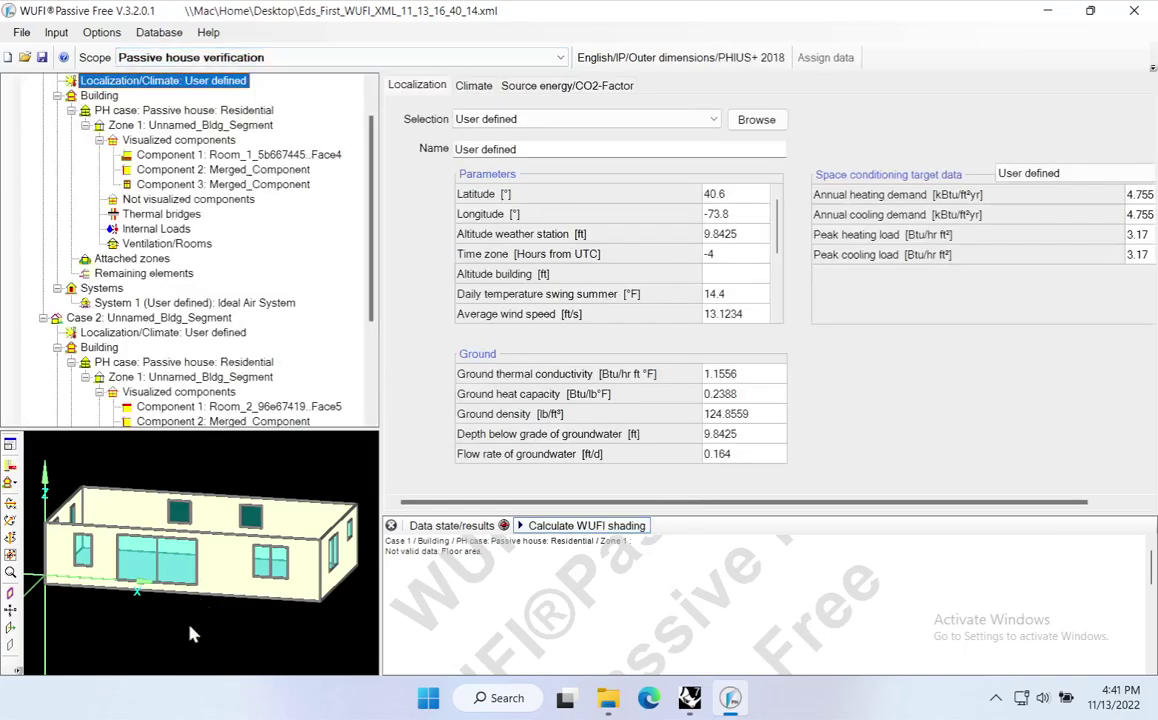
# Select the large front window in Case 1's 3D model and inspect its assigned window parameters.
pyautogui.click(168, 579)
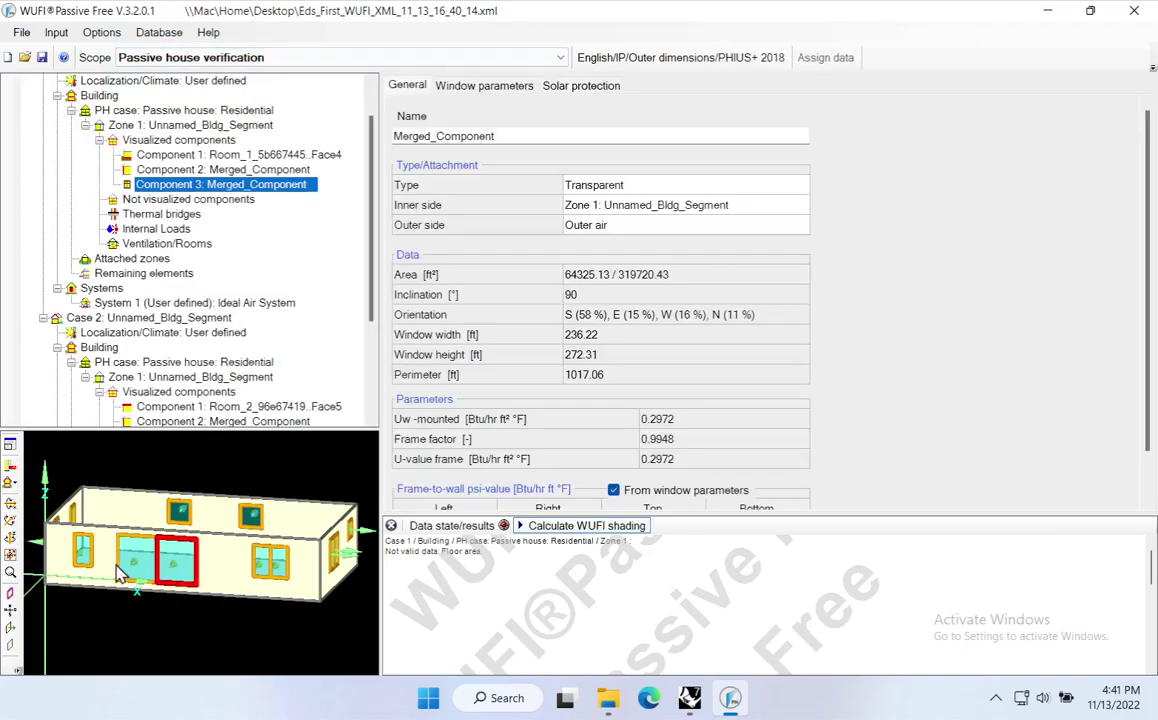
pyautogui.click(480, 88)
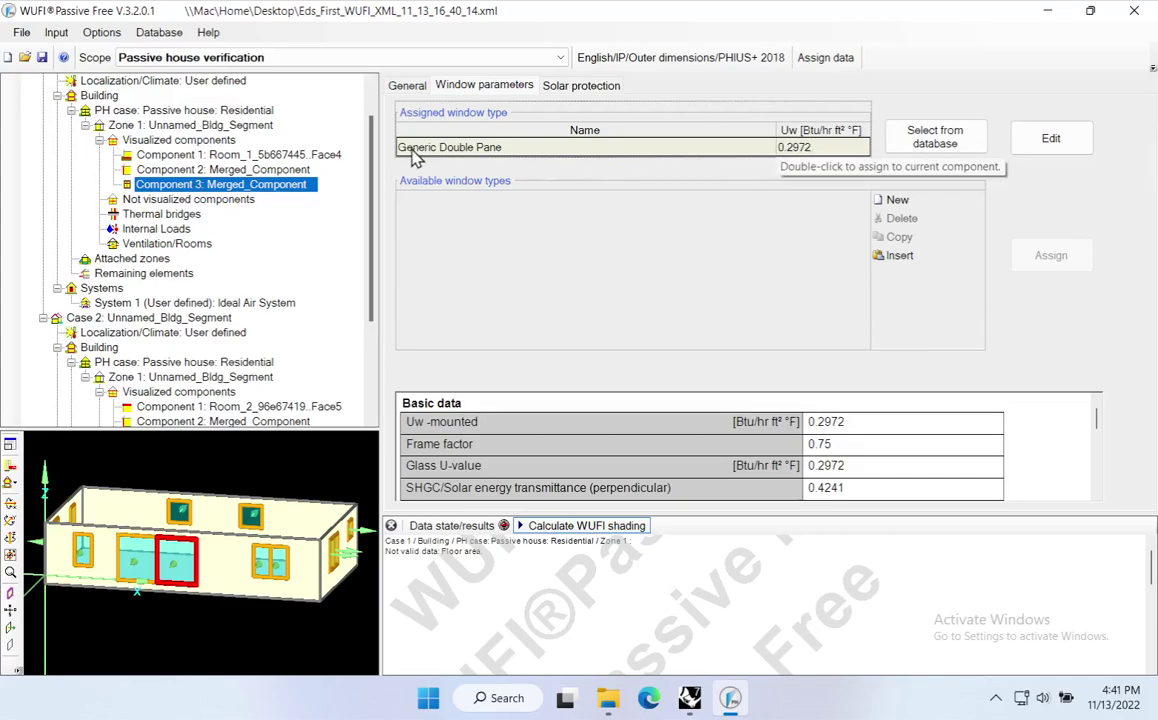
# Switch to the Grasshopper definition and review the 01_GEOM and 02_WIN pipelines feeding the room and aperture components.
pyautogui.moveTo(358, 22); pyautogui.dragTo(733, 541)
pyautogui.moveTo(464, 450); pyautogui.dragTo(499, 397, button='right')
pyautogui.scroll(5, 298, 386)
pyautogui.moveTo(598, 355); pyautogui.dragTo(600, 489, button='right')
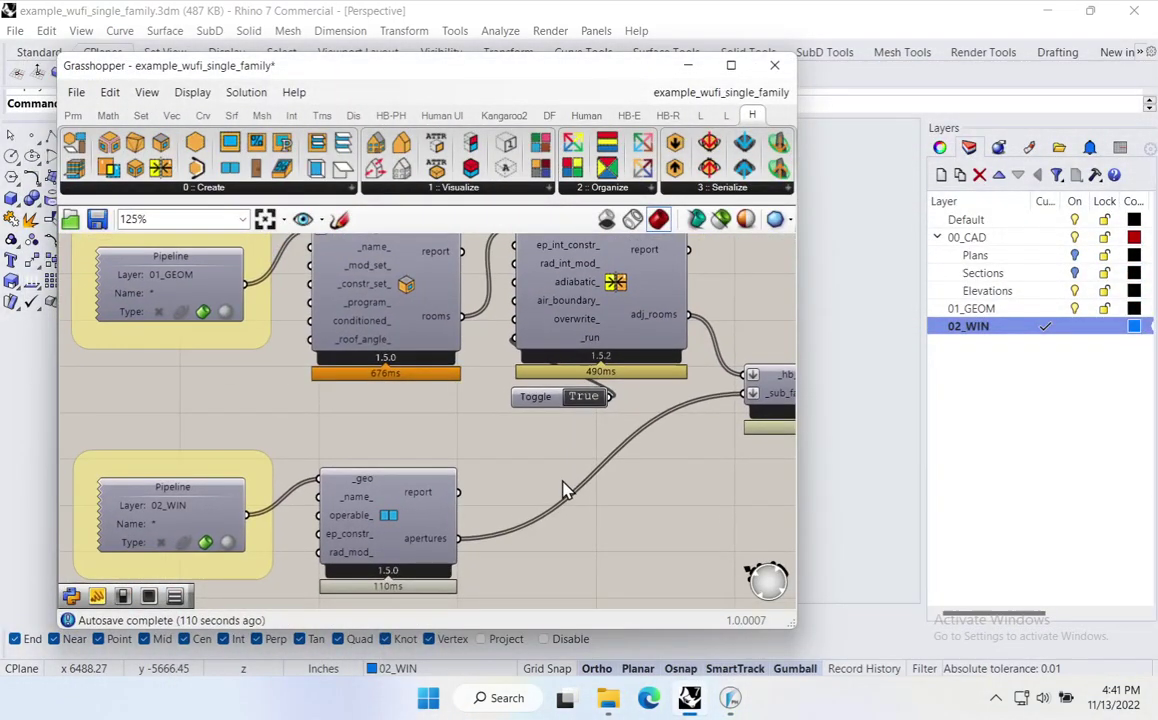
pyautogui.scroll(-2, 562, 490)
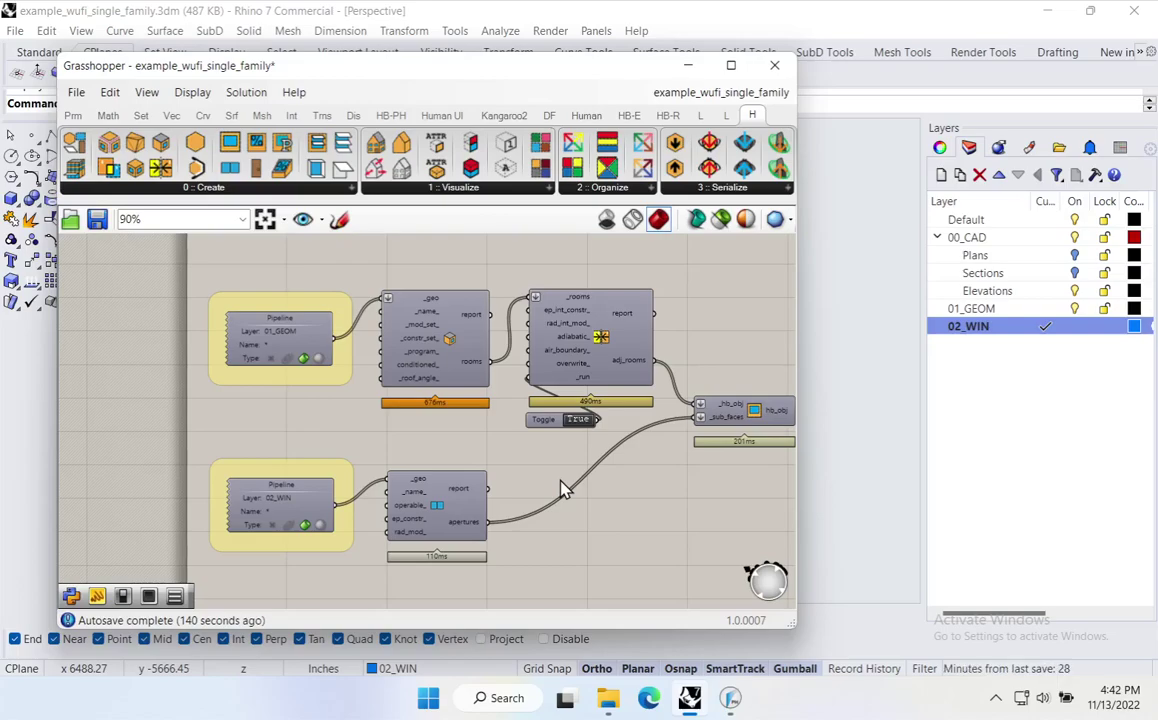
# Return to WUFI Passive, restore its window over Rhino, and examine the apertures in the 3D model up close.
pyautogui.click(729, 703)
pyautogui.moveTo(700, 541); pyautogui.dragTo(328, 36)
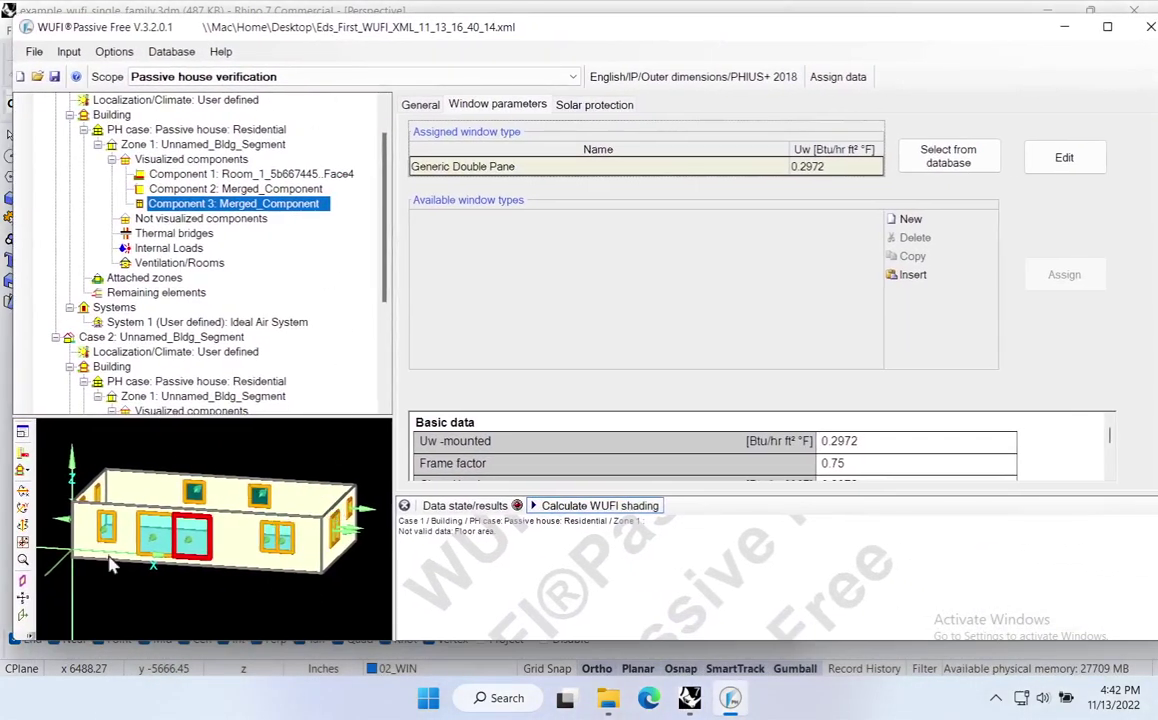
pyautogui.scroll(6, 150, 500)
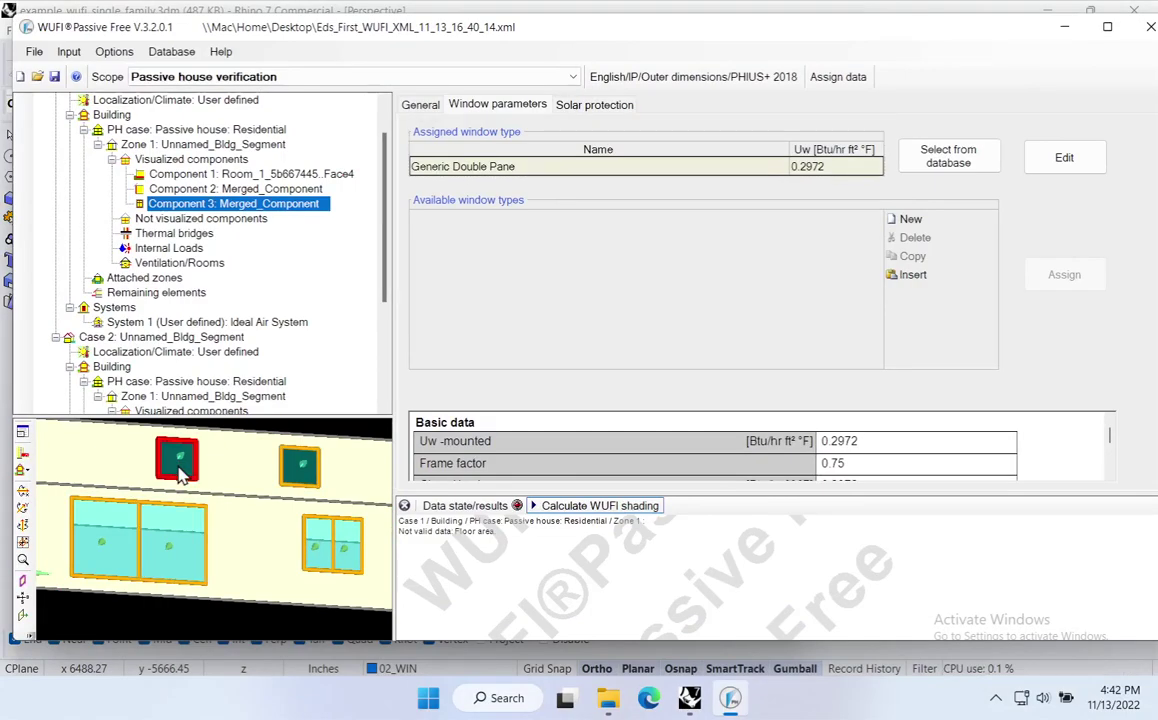
pyautogui.scroll(-8, 180, 472)
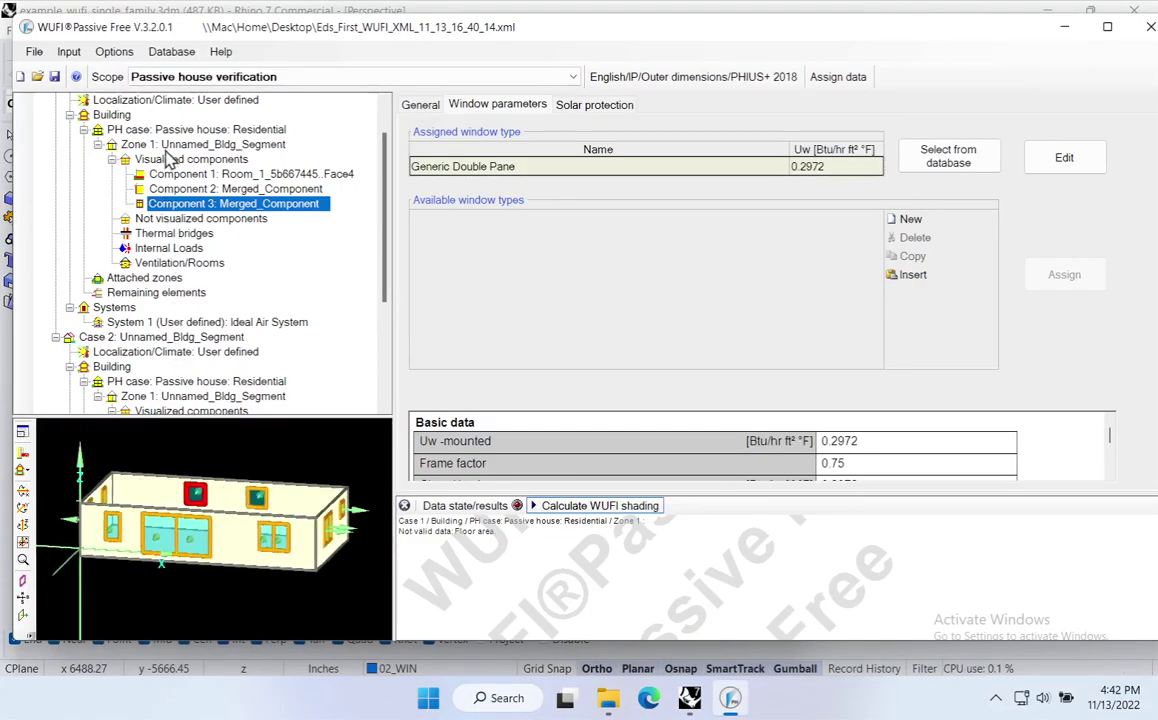
# Collapse Case 1's PH case branch and Case 2's Building branch, and compare the two cases' geometry.
pyautogui.click(83, 129)
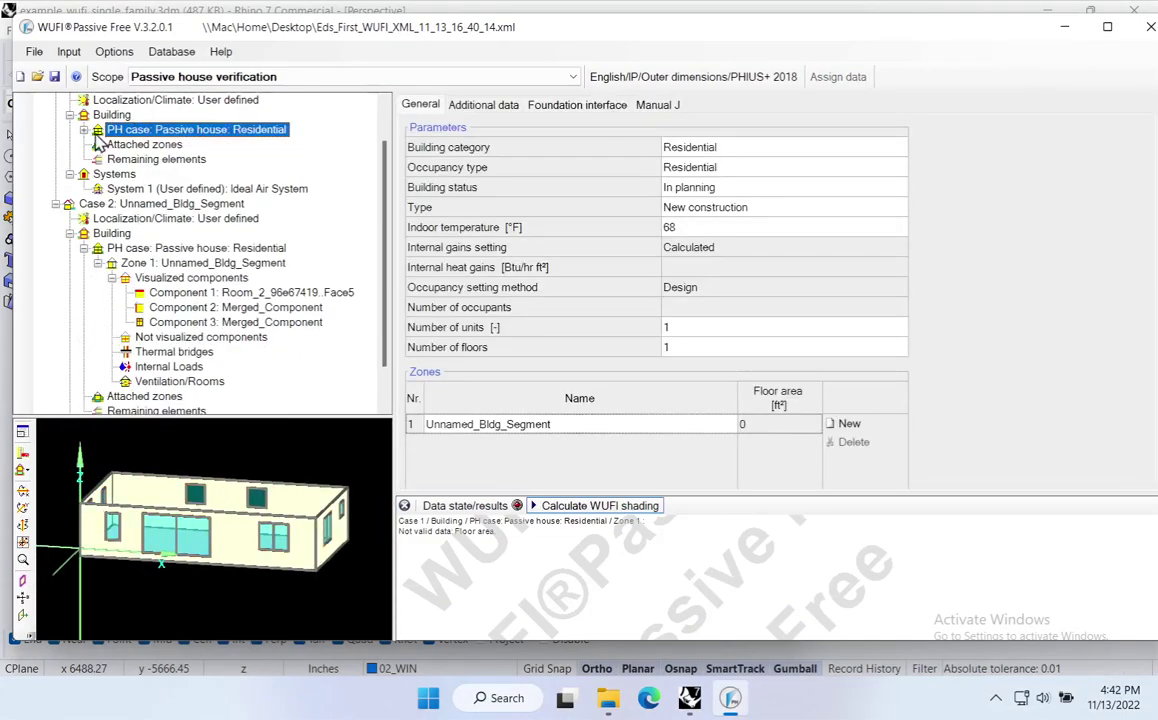
pyautogui.scroll(1, 97, 141)
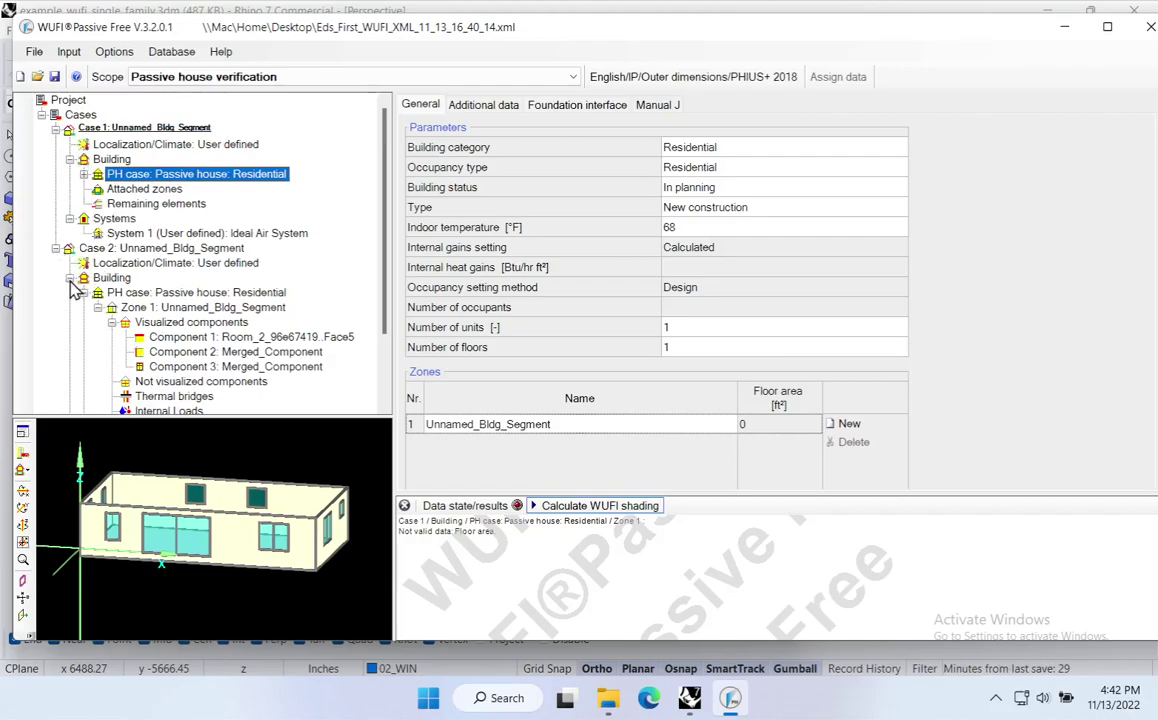
pyautogui.click(69, 278)
pyautogui.click(125, 128)
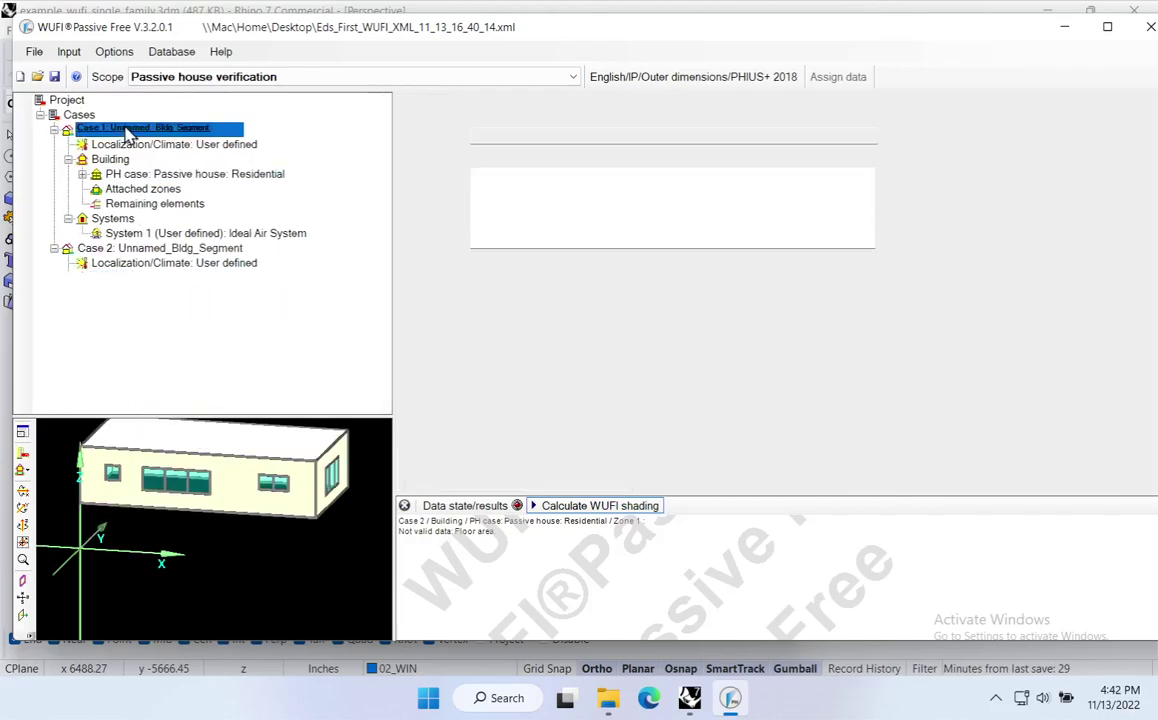
pyautogui.click(125, 248)
pyautogui.click(115, 129)
pyautogui.click(115, 248)
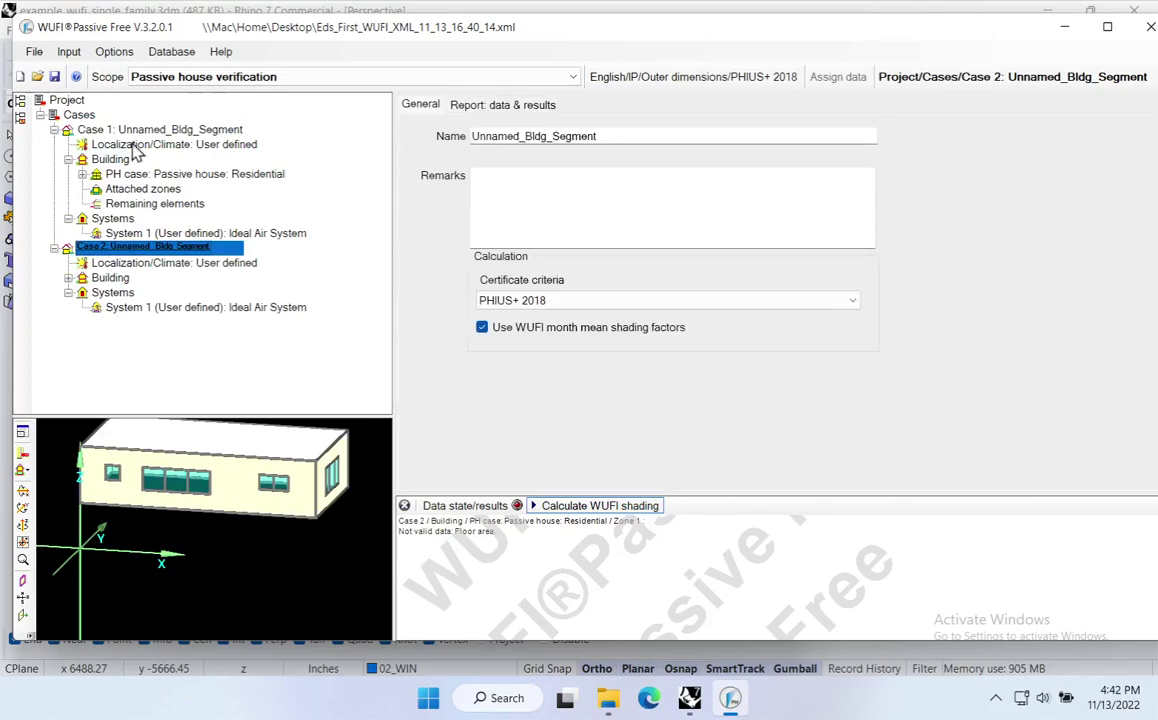